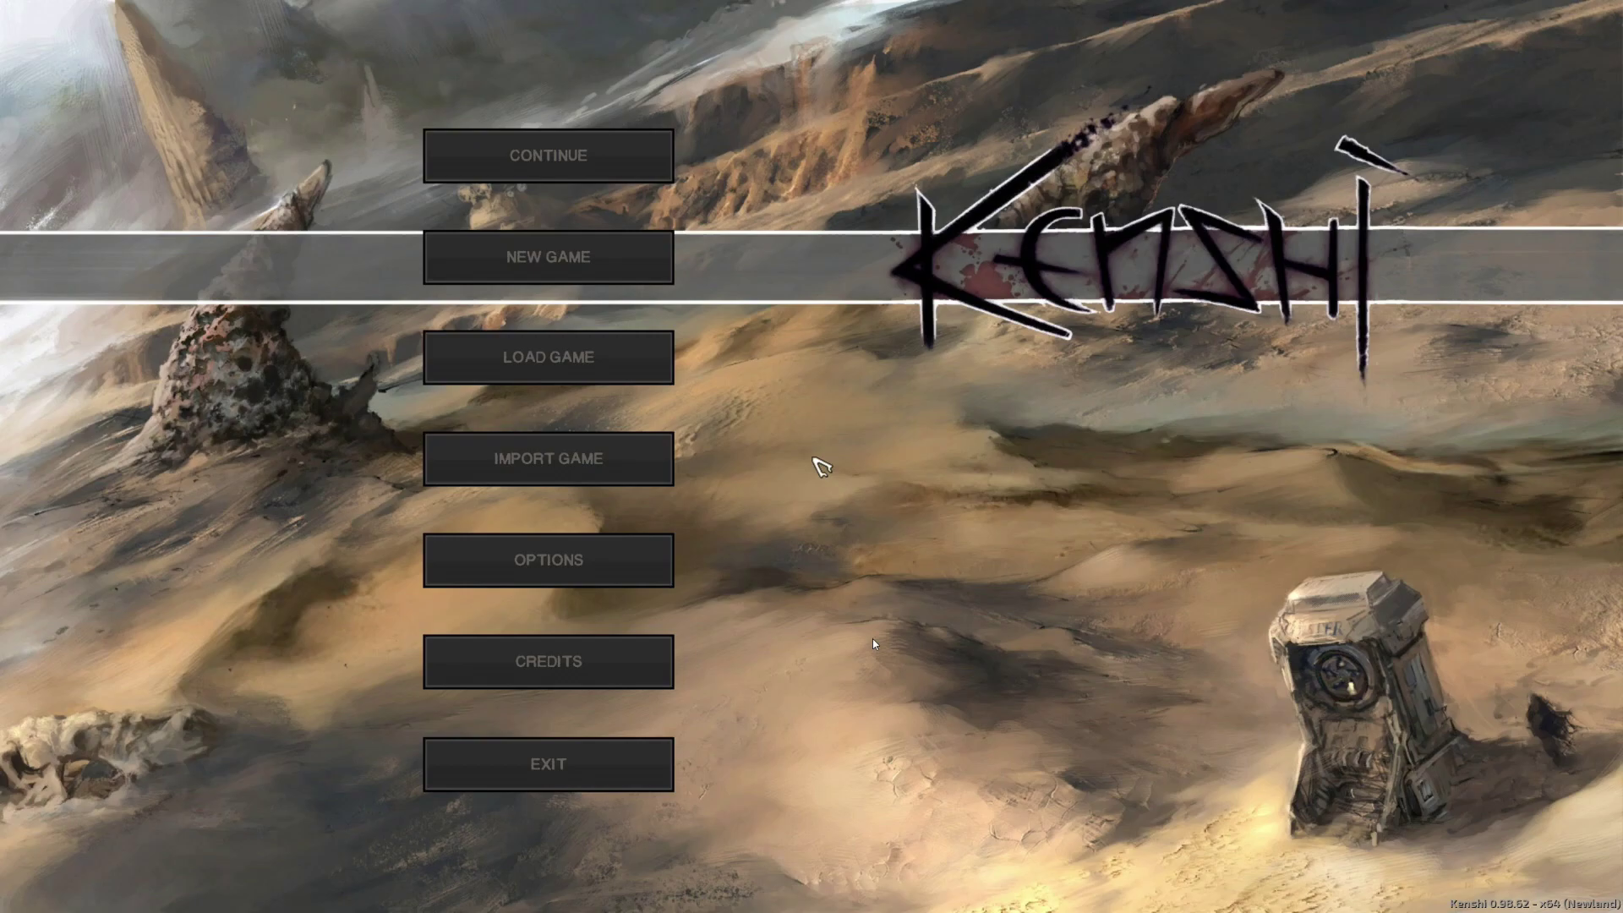
# - Start a new Kenshi game with the Wanderer scenario and accept the default character
pyautogui.click(536, 259)
pyautogui.click(1281, 95)
pyautogui.click(834, 108)
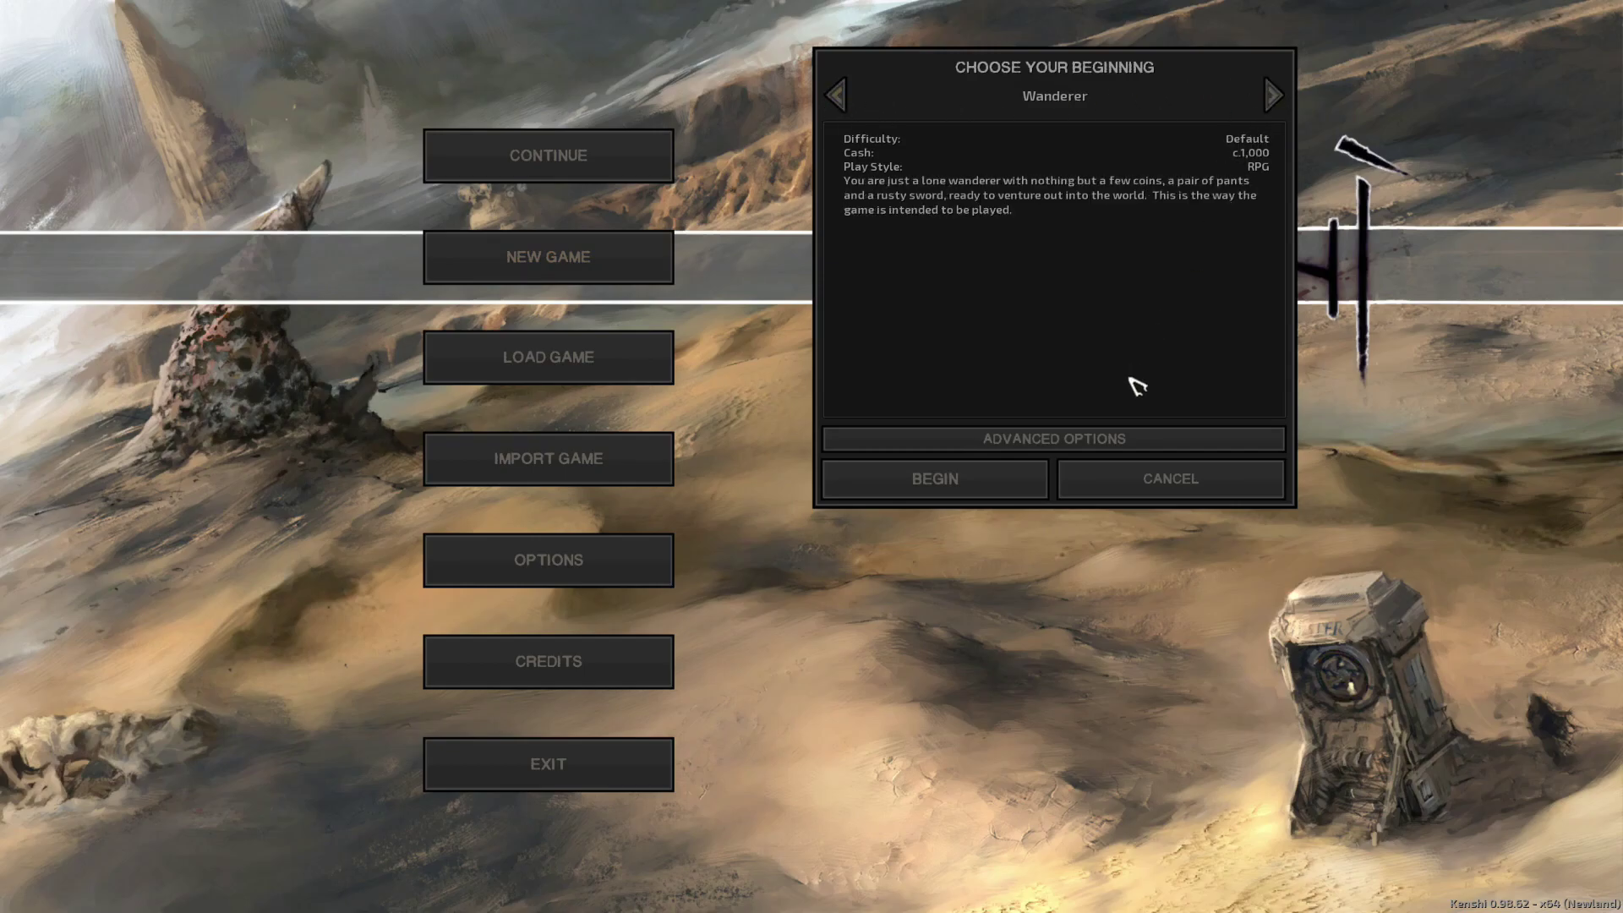
pyautogui.click(1000, 490)
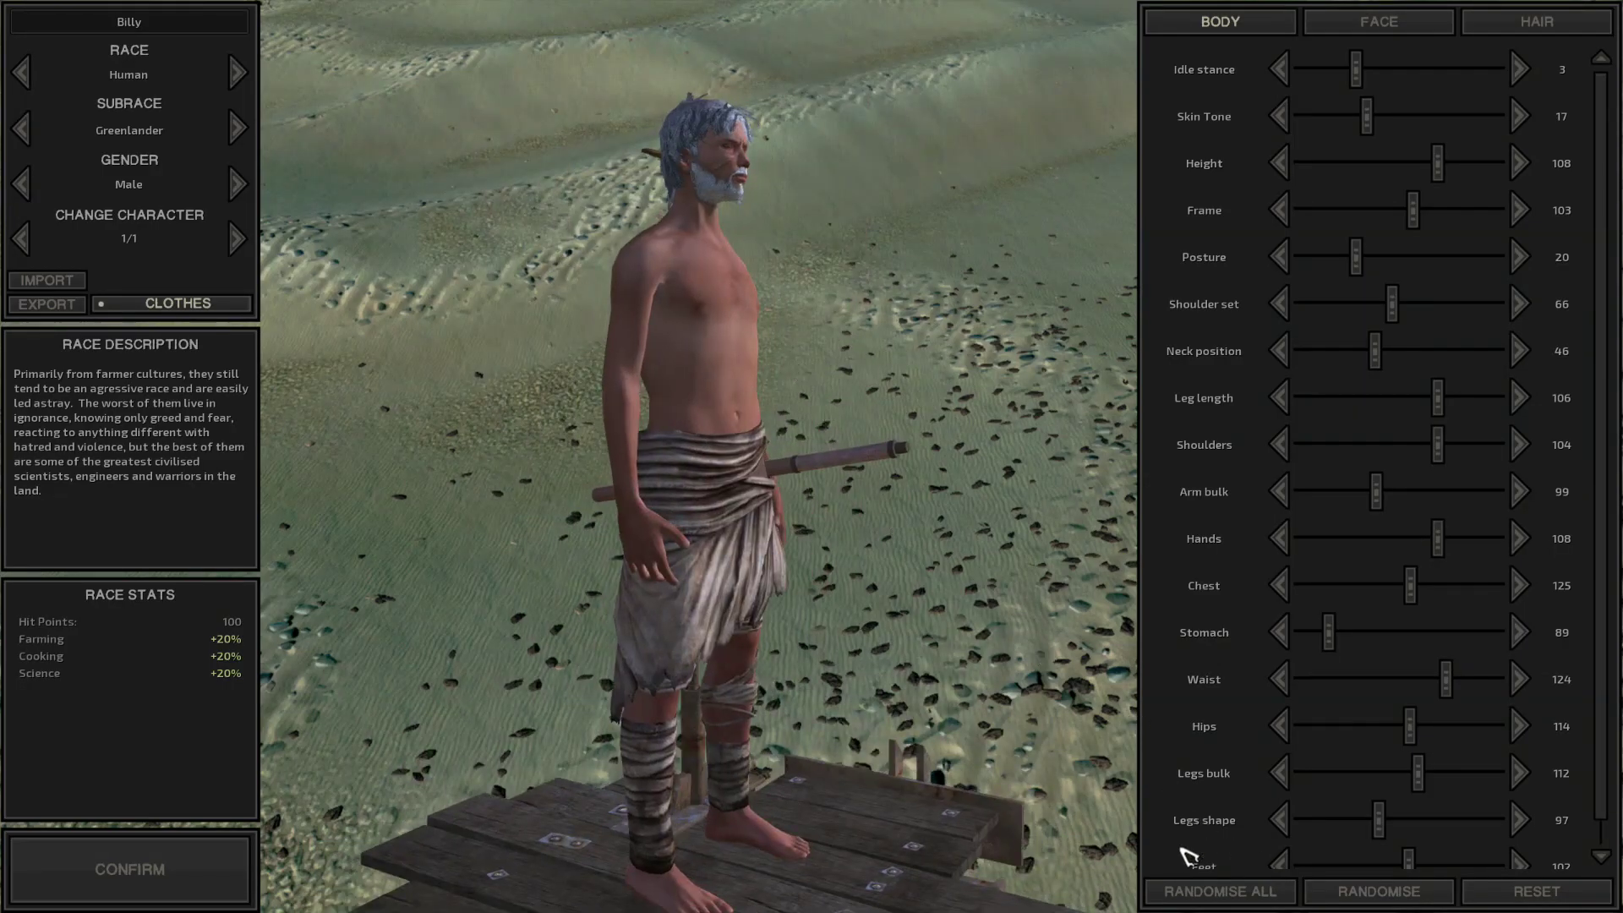
pyautogui.click(156, 882)
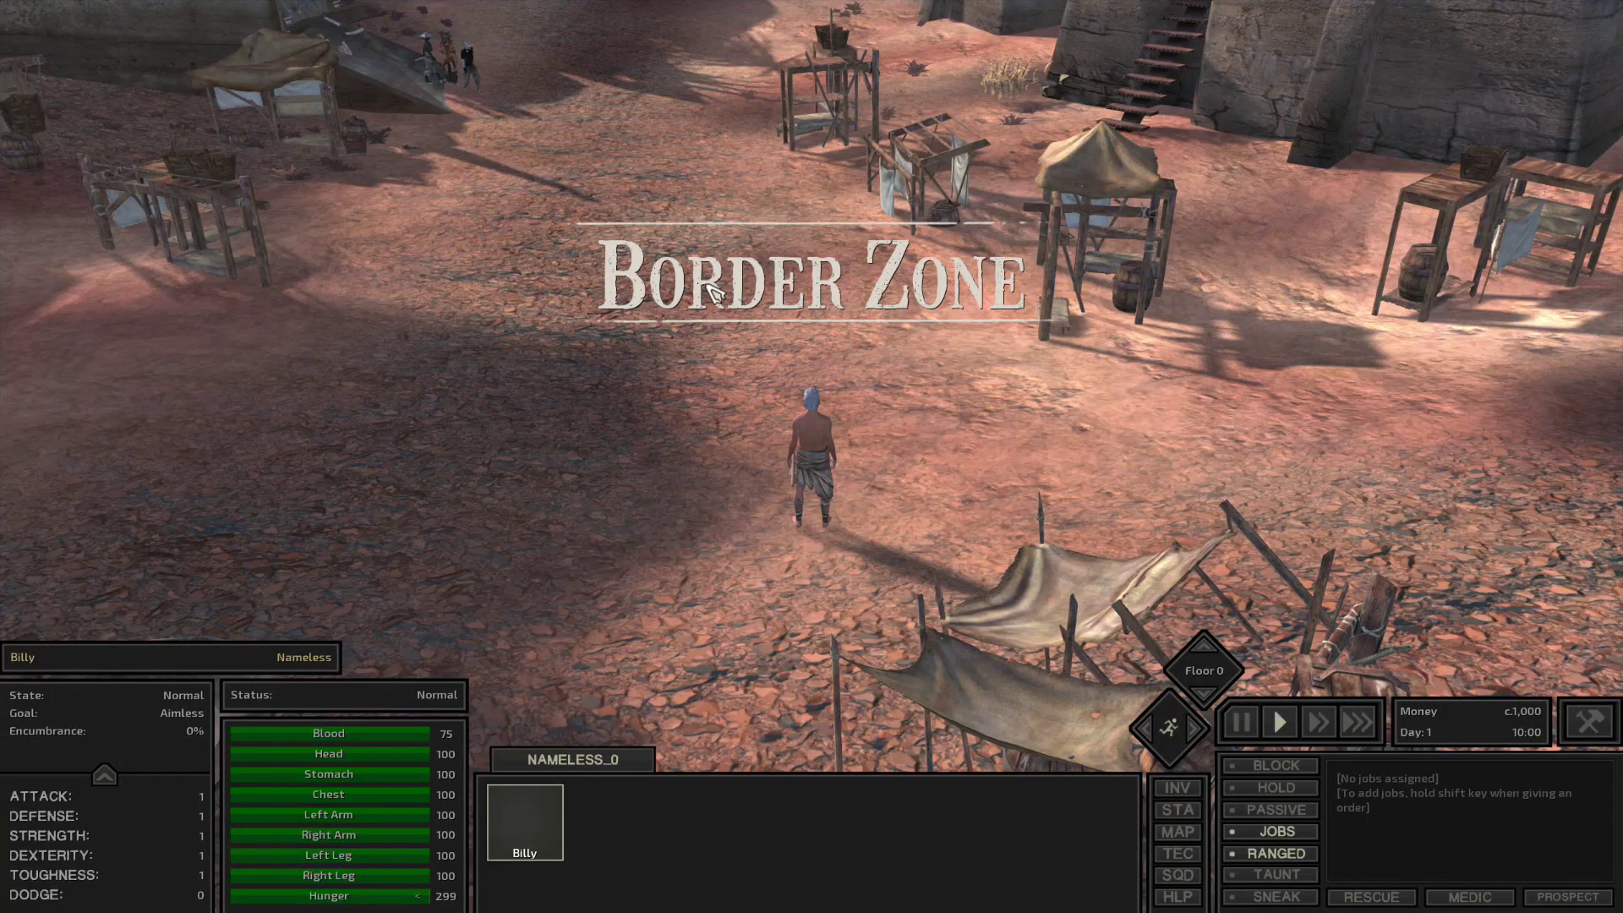
# - Add several empty squads in squad management, check the squad list, then close it
pyautogui.scroll(-5, 753, 245)
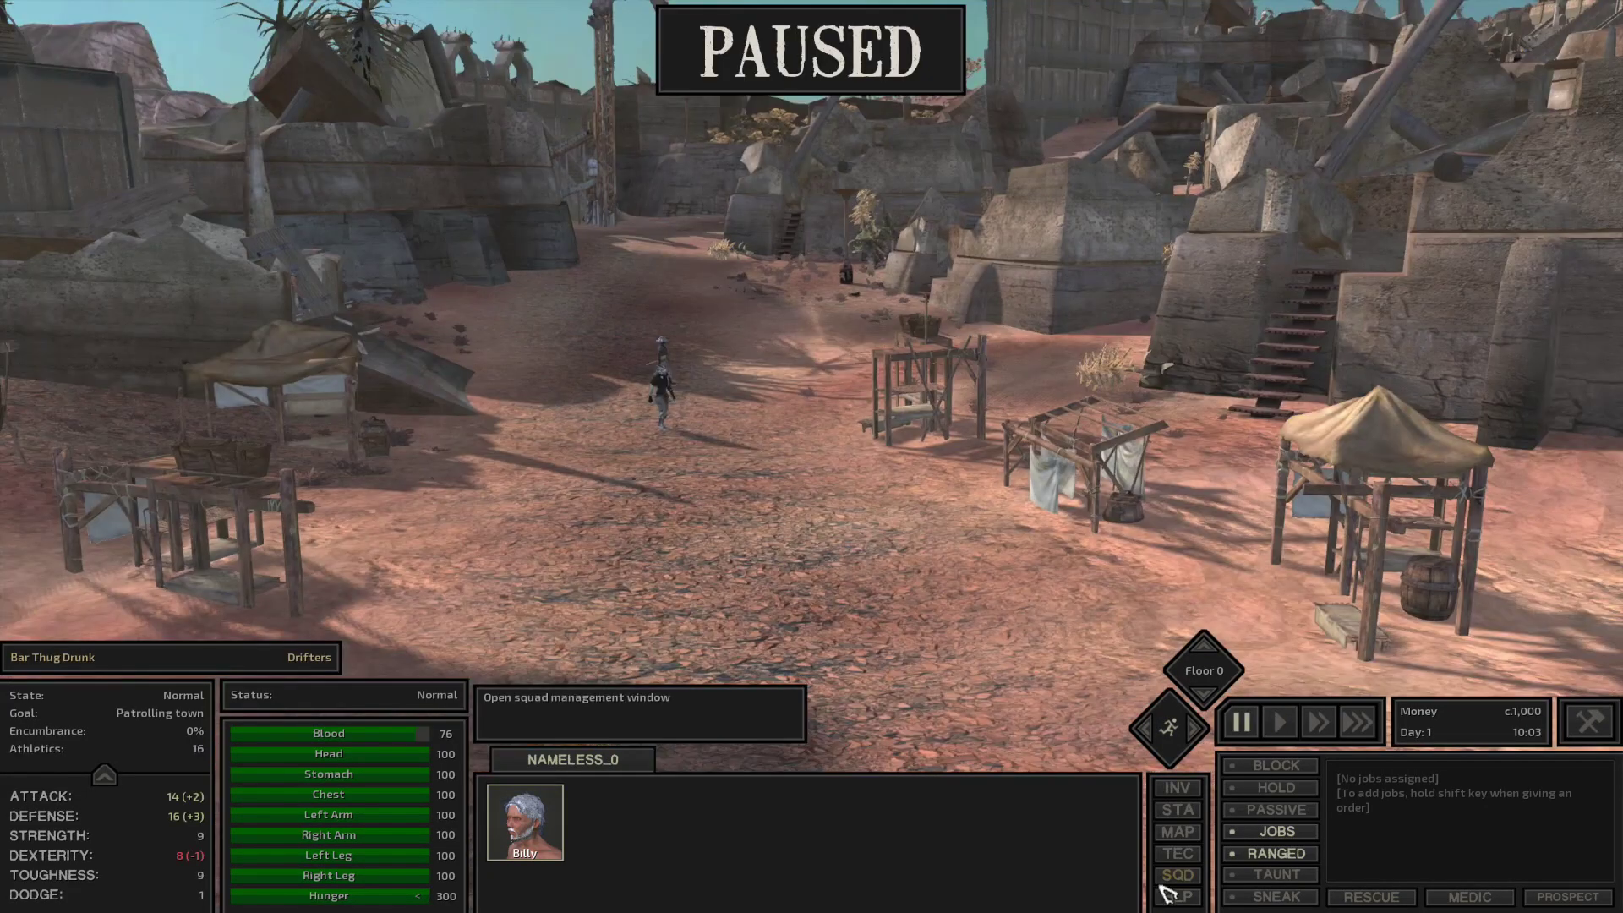
pyautogui.click(1163, 883)
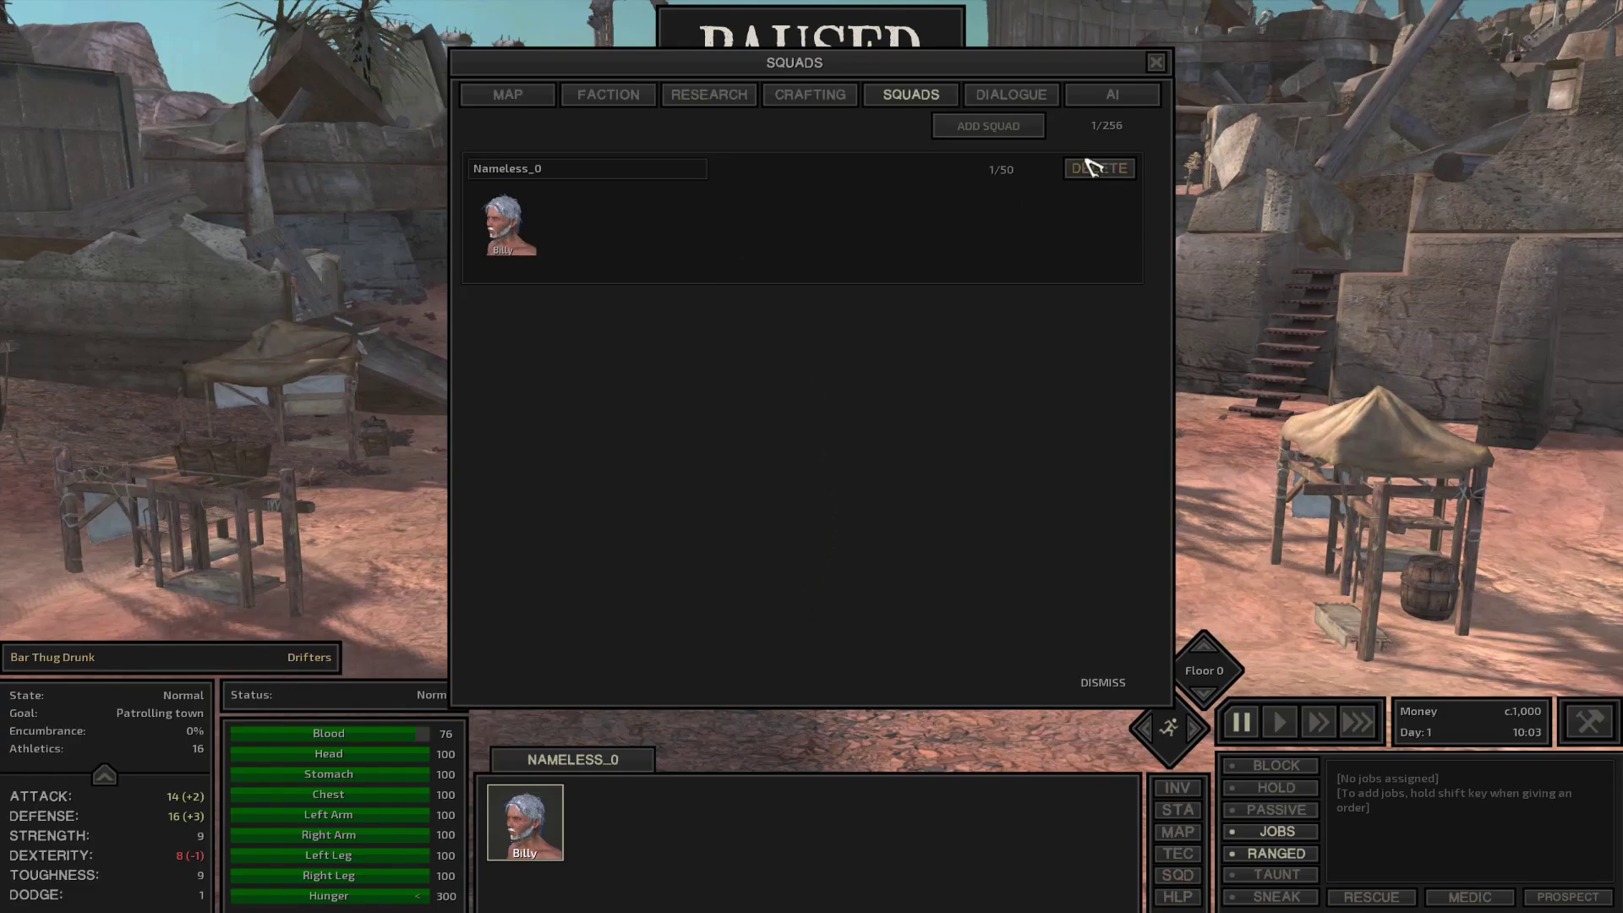
pyautogui.click(1000, 128)
pyautogui.click(1000, 129)
pyautogui.click(1000, 128)
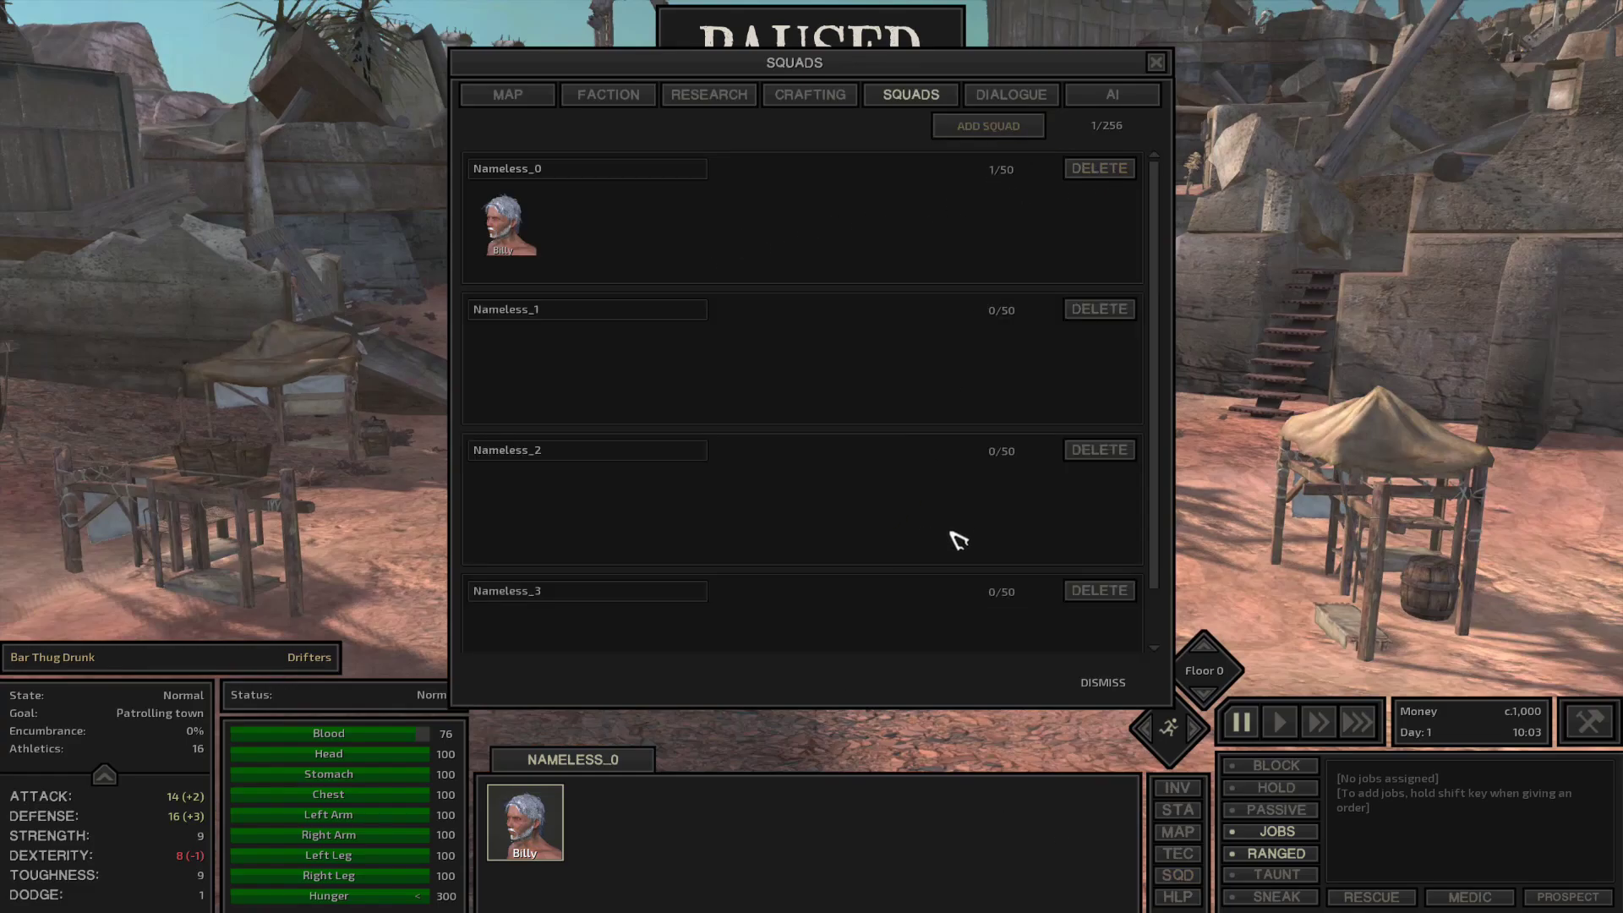
pyautogui.moveTo(1154, 436); pyautogui.dragTo(1171, 459)
pyautogui.click(980, 135)
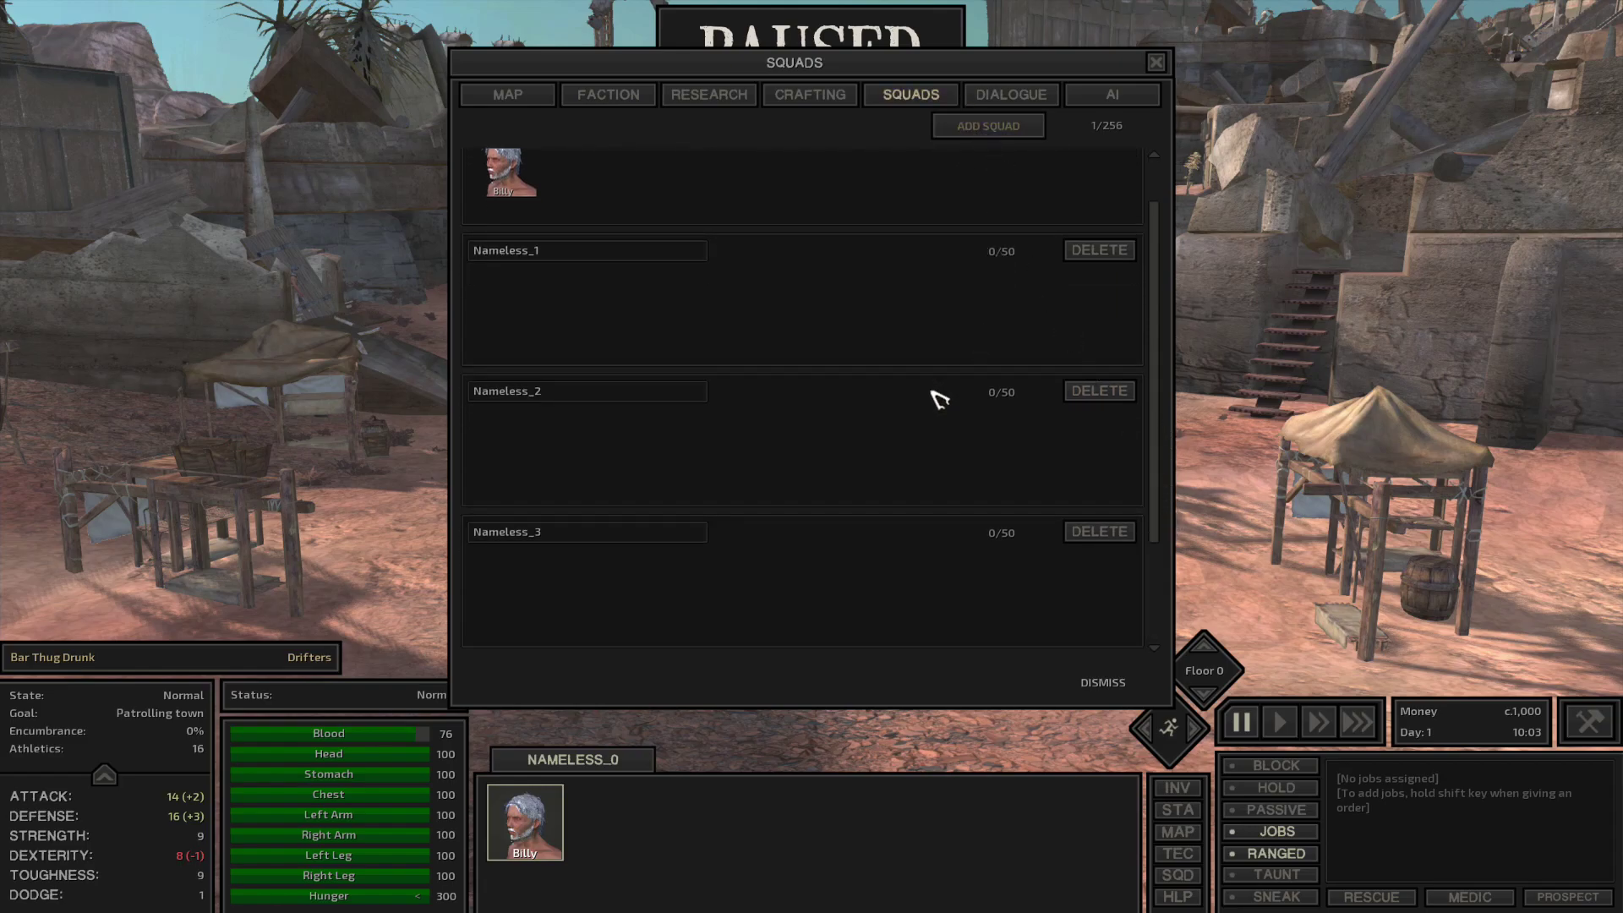
pyautogui.moveTo(1151, 441); pyautogui.dragTo(1174, 573)
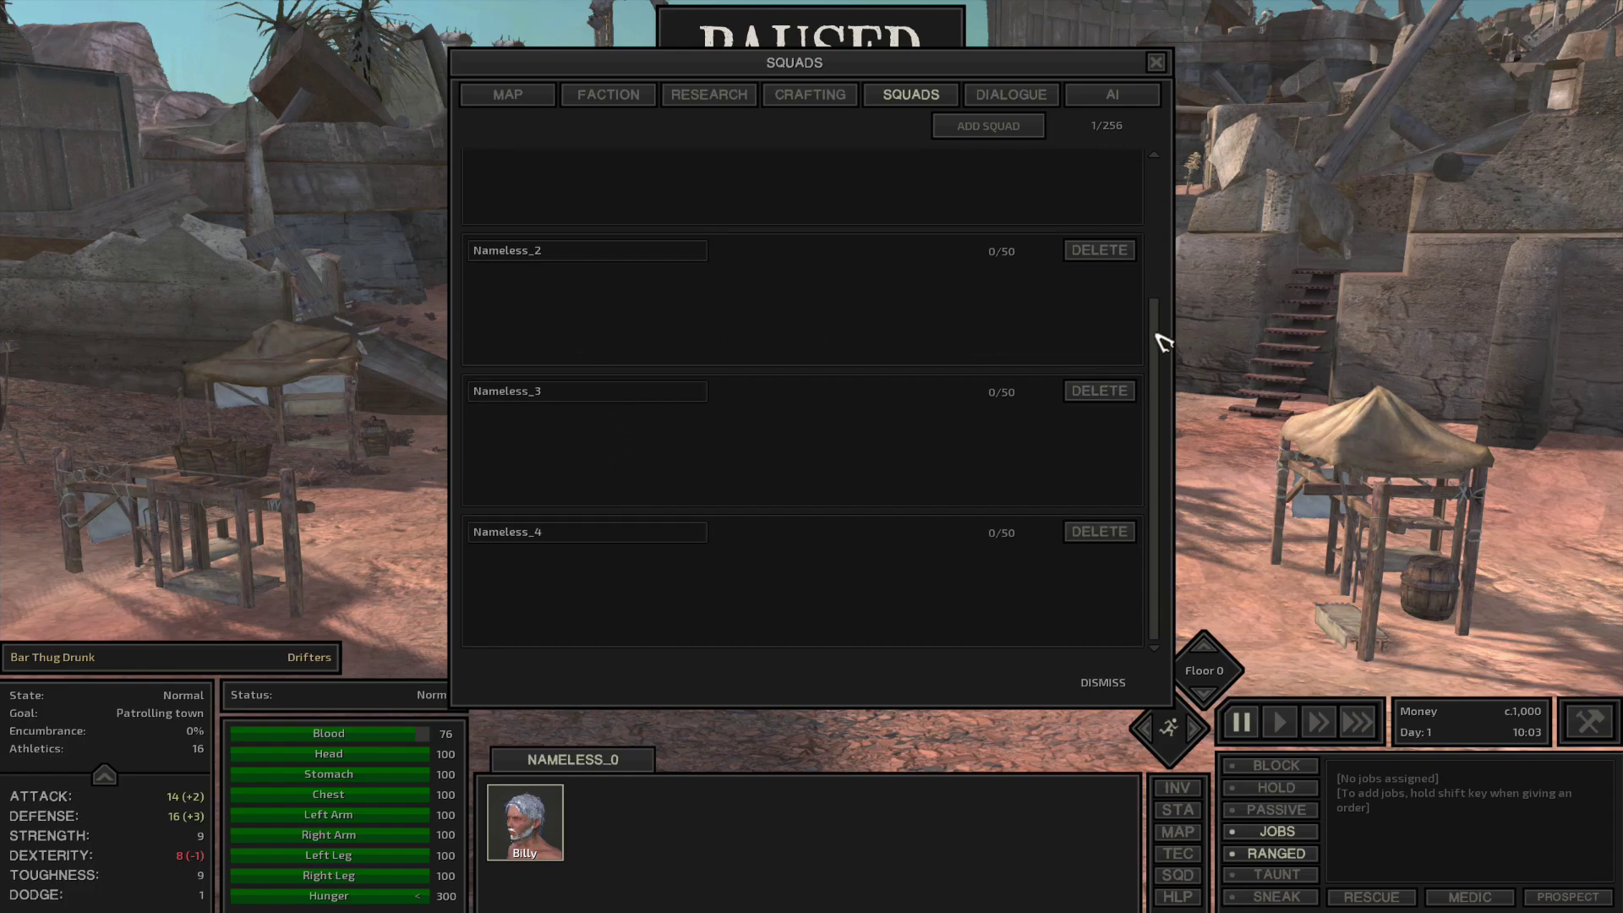
pyautogui.moveTo(1162, 342); pyautogui.dragTo(1158, 181)
pyautogui.click(1155, 62)
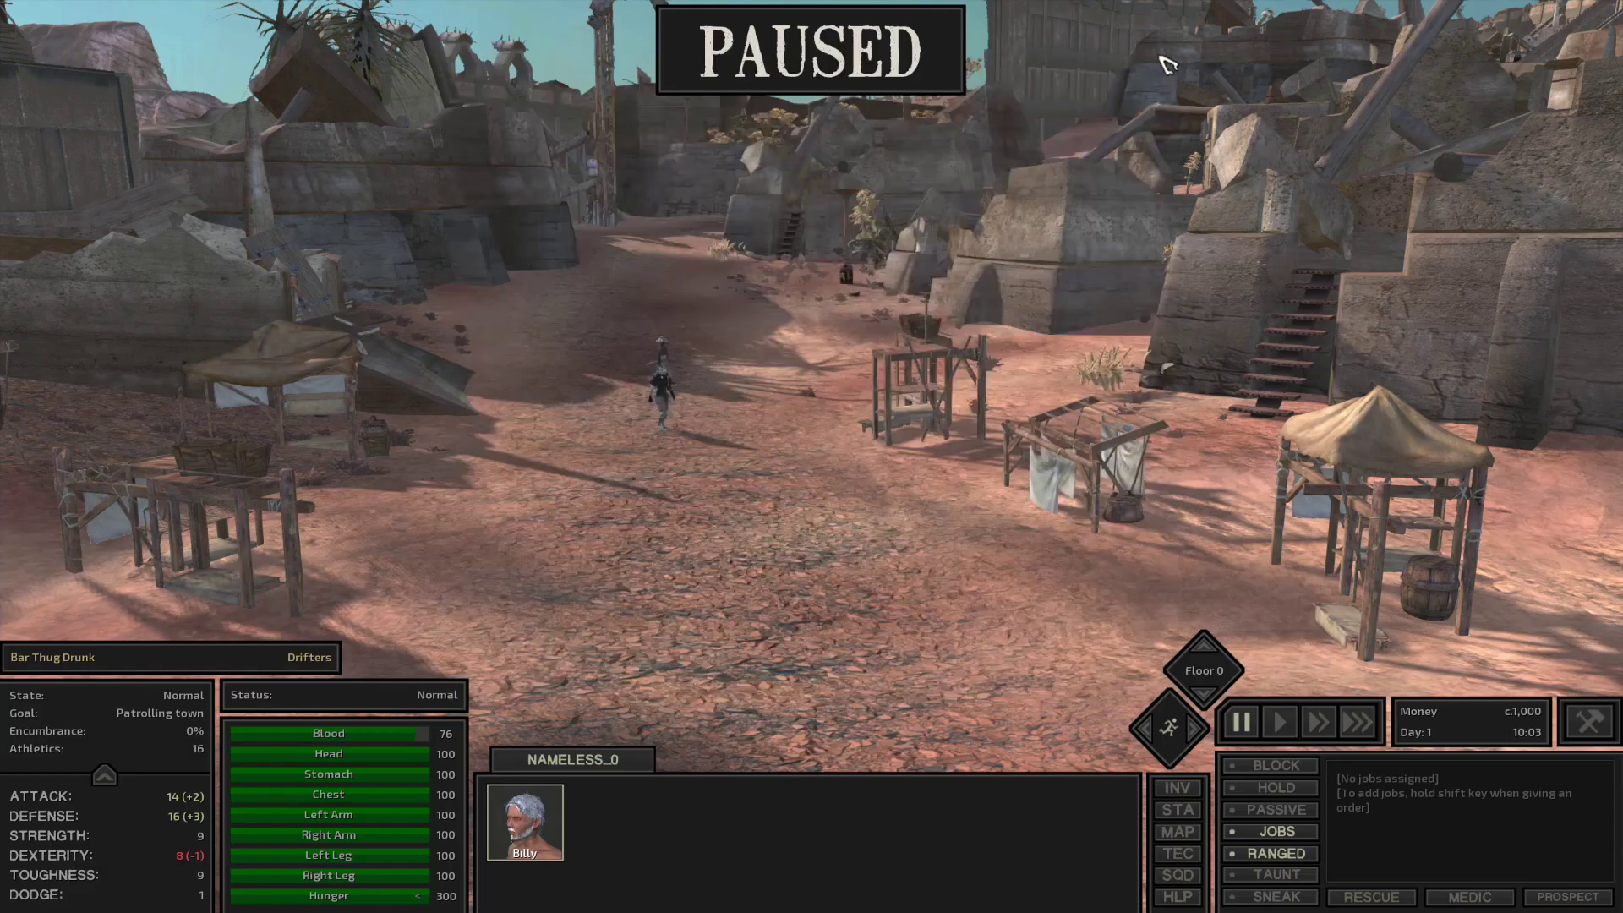
# - Save the game under the name edit_this
pyautogui.scroll(-3, 789, 504)
pyautogui.scroll(-3, 750, 564)
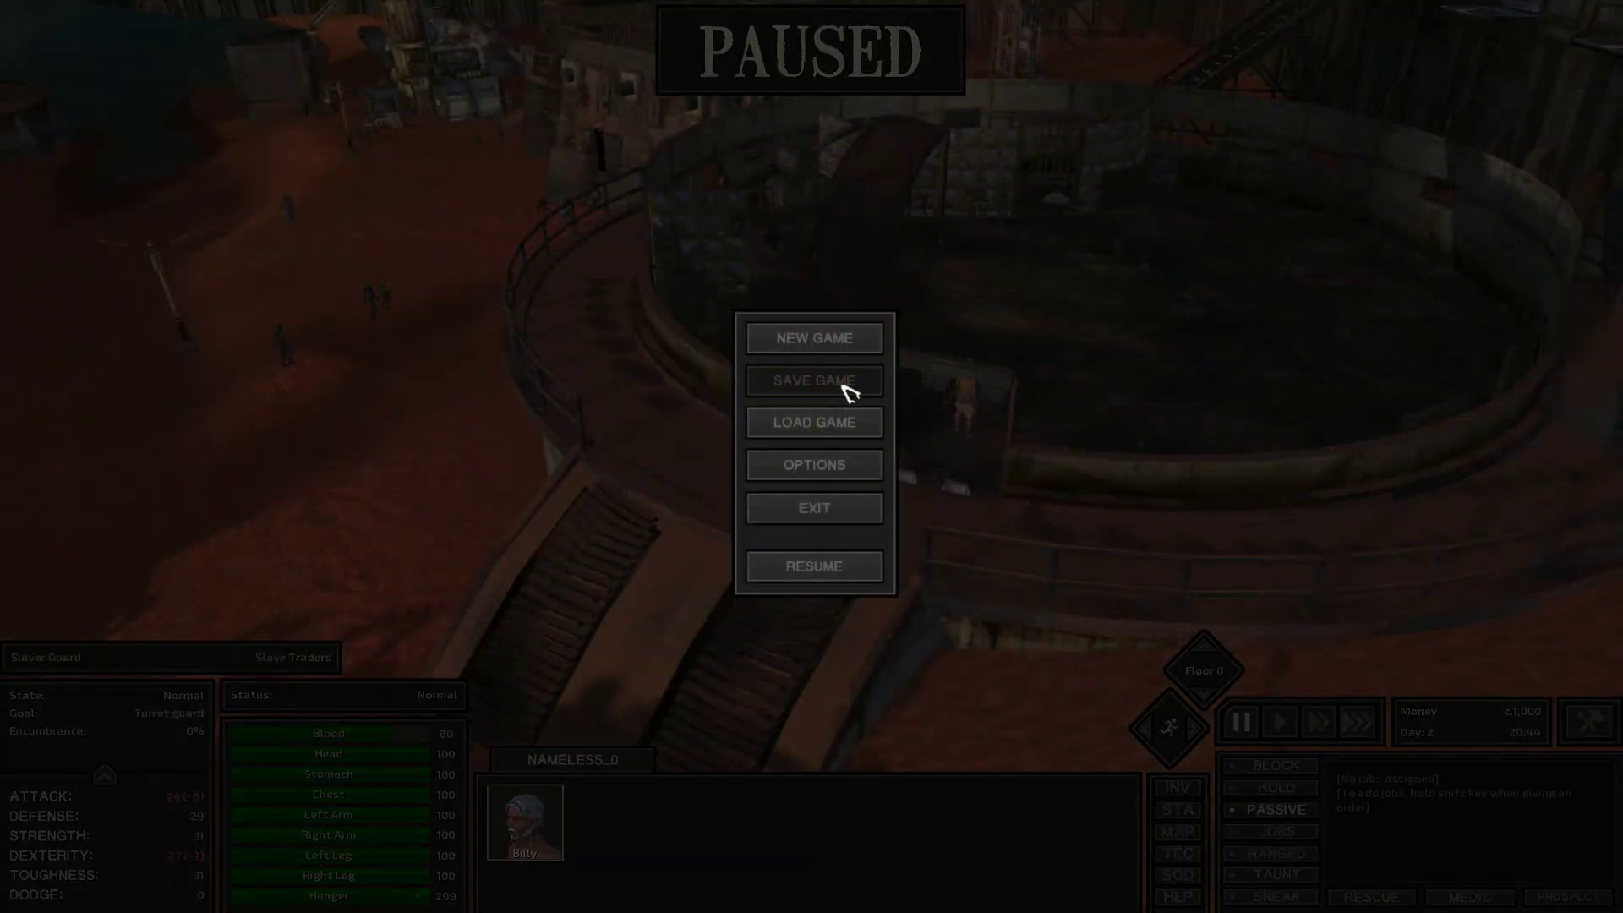
pyautogui.click(843, 384)
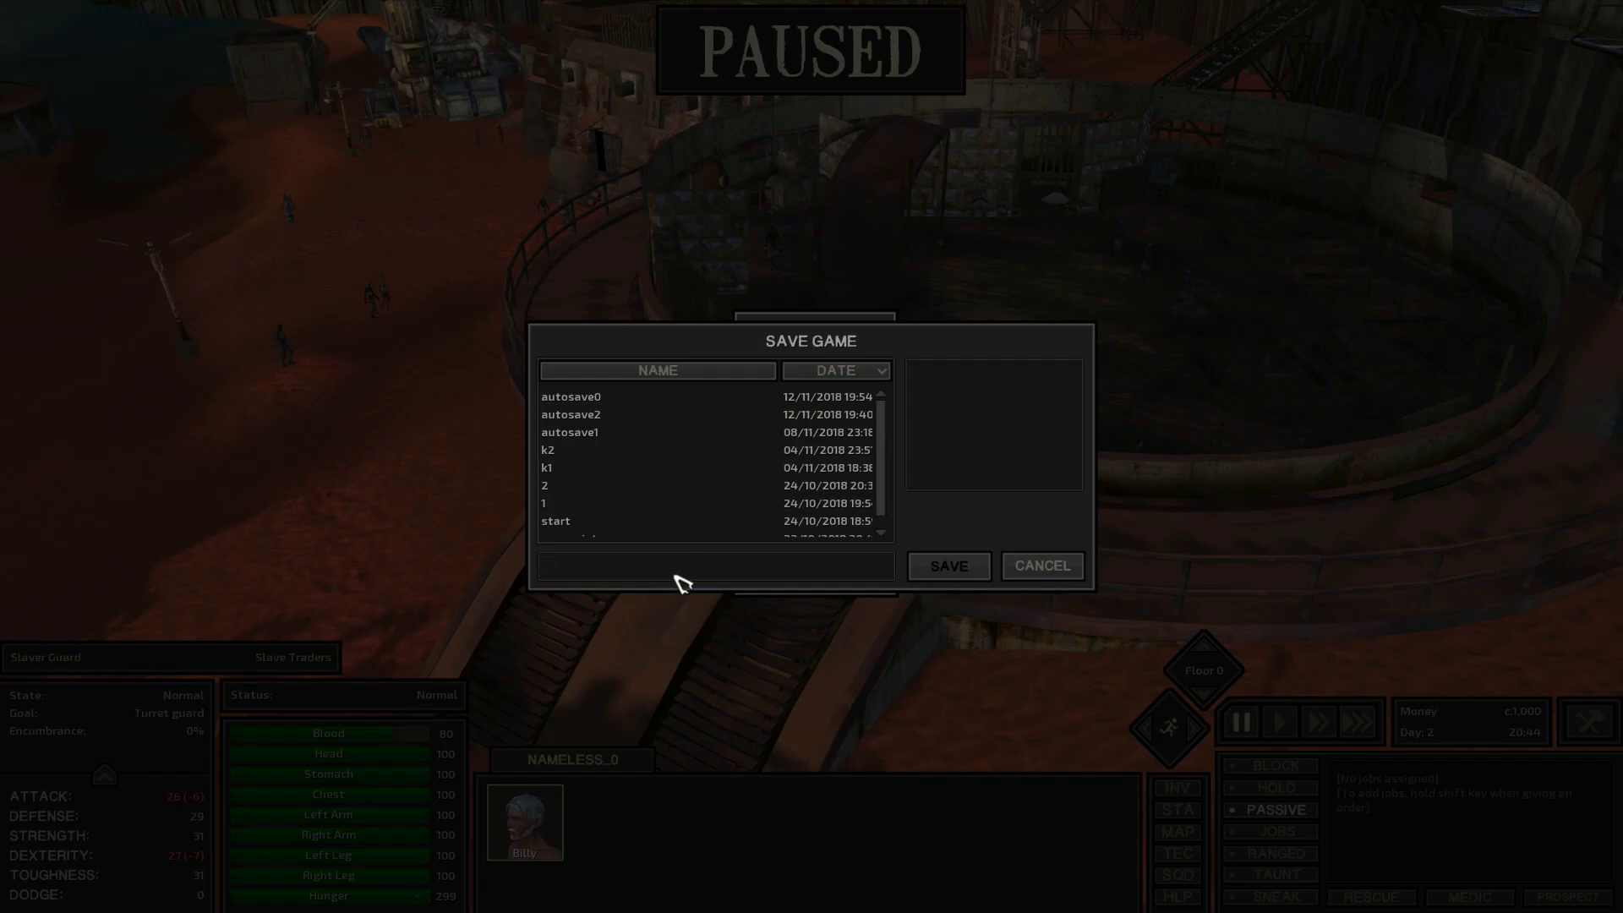
pyautogui.write('edit_this')
pyautogui.click(936, 580)
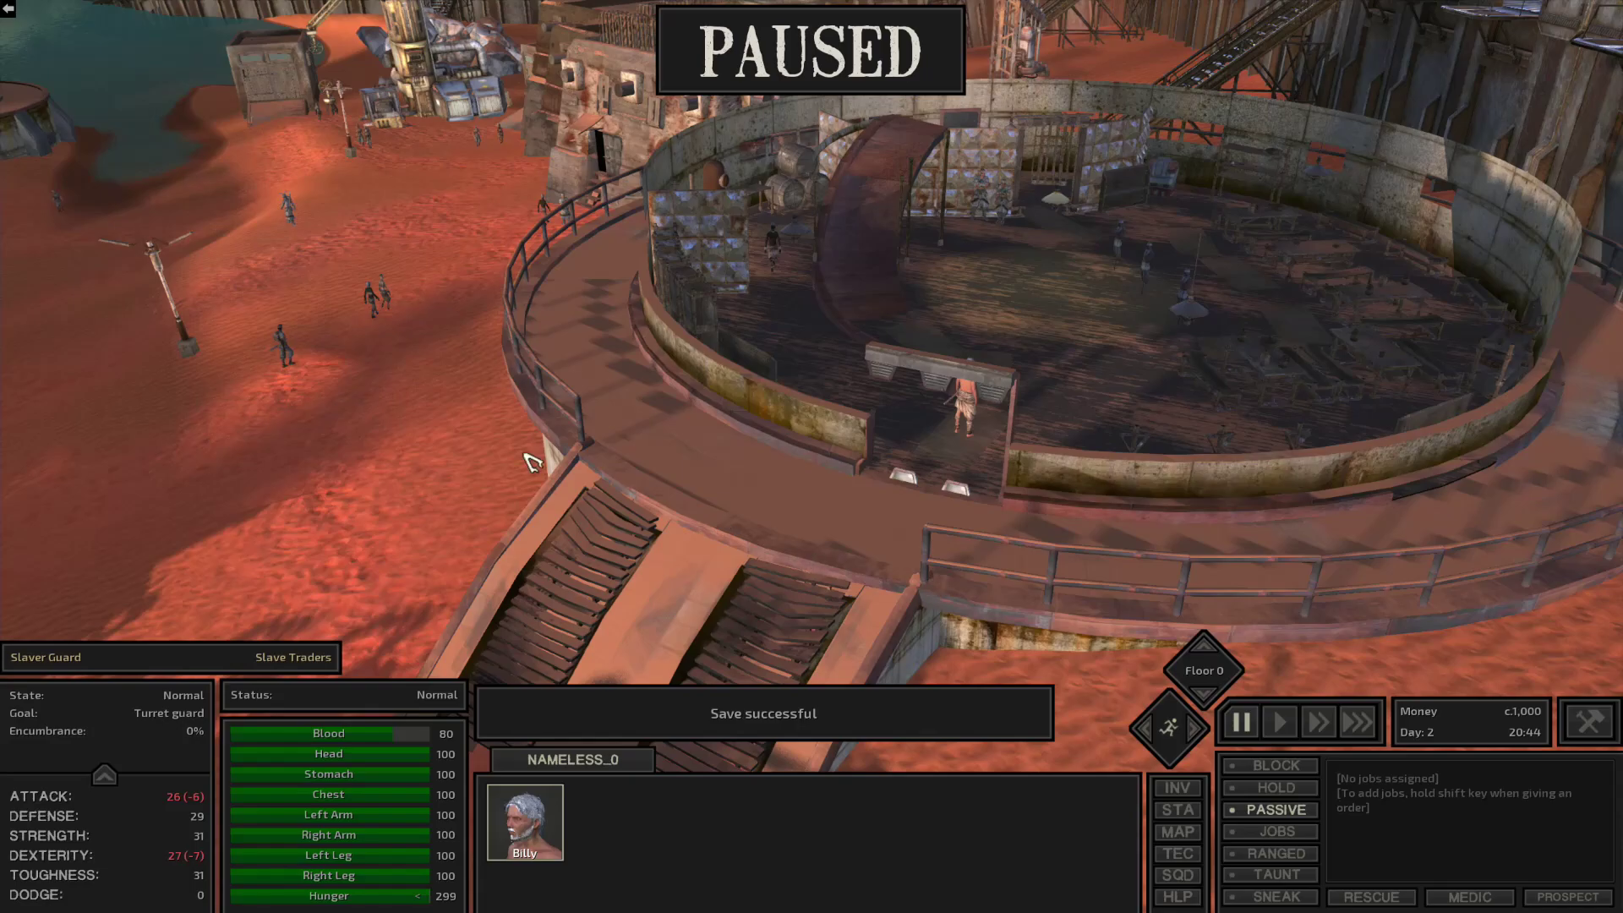
# - Pan across the town, then choose EXIT from the pause menu
pyautogui.press('a')
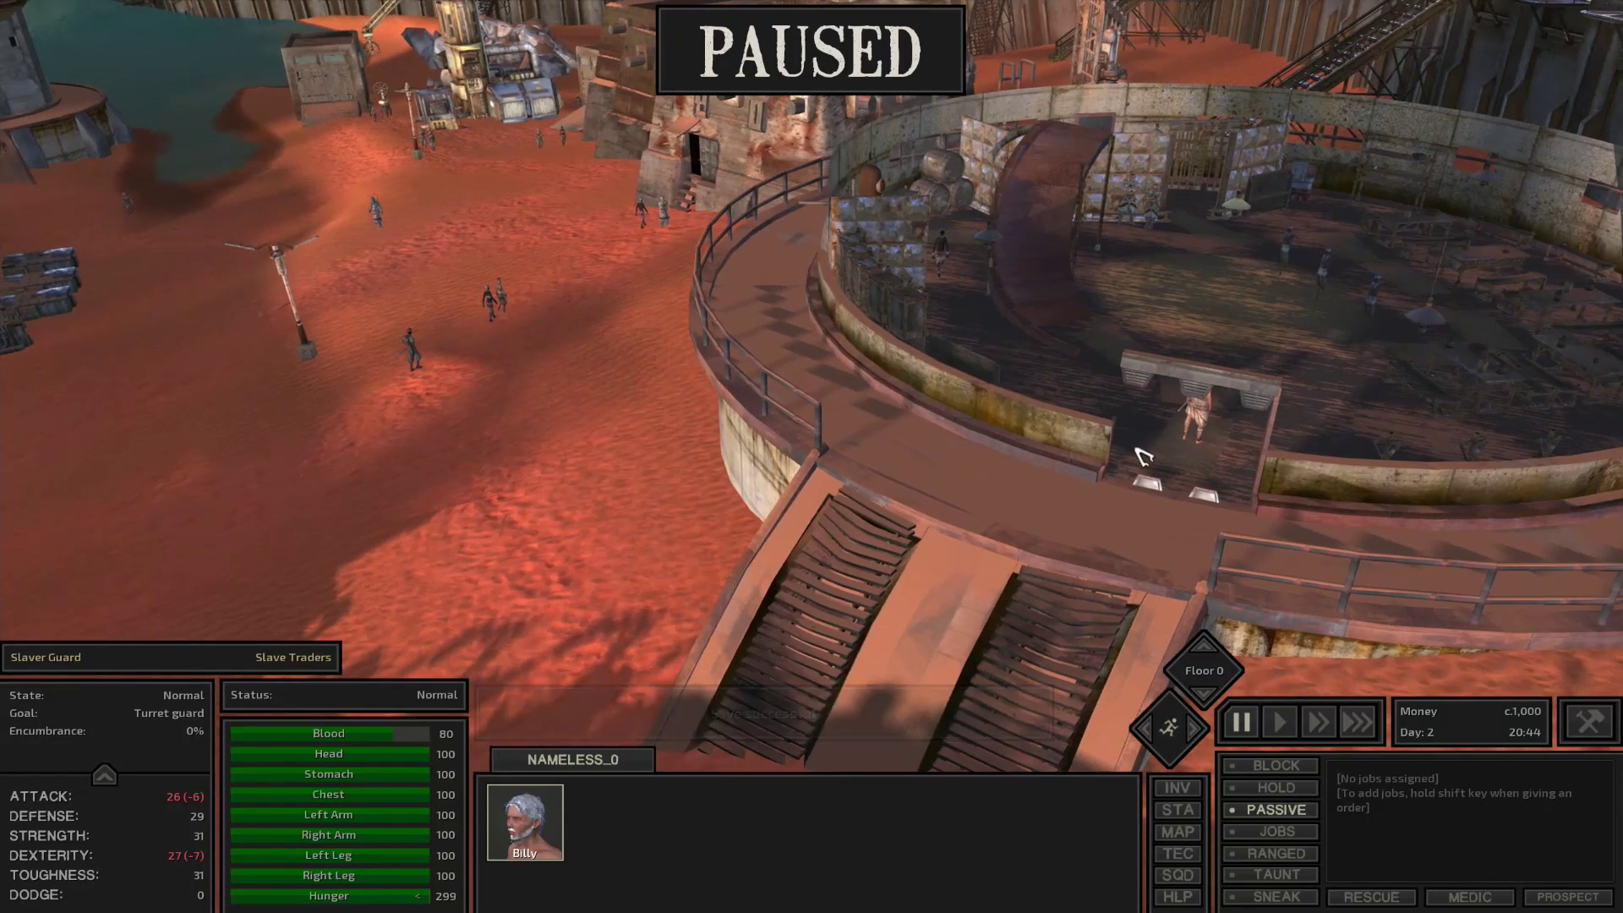
pyautogui.press('d')
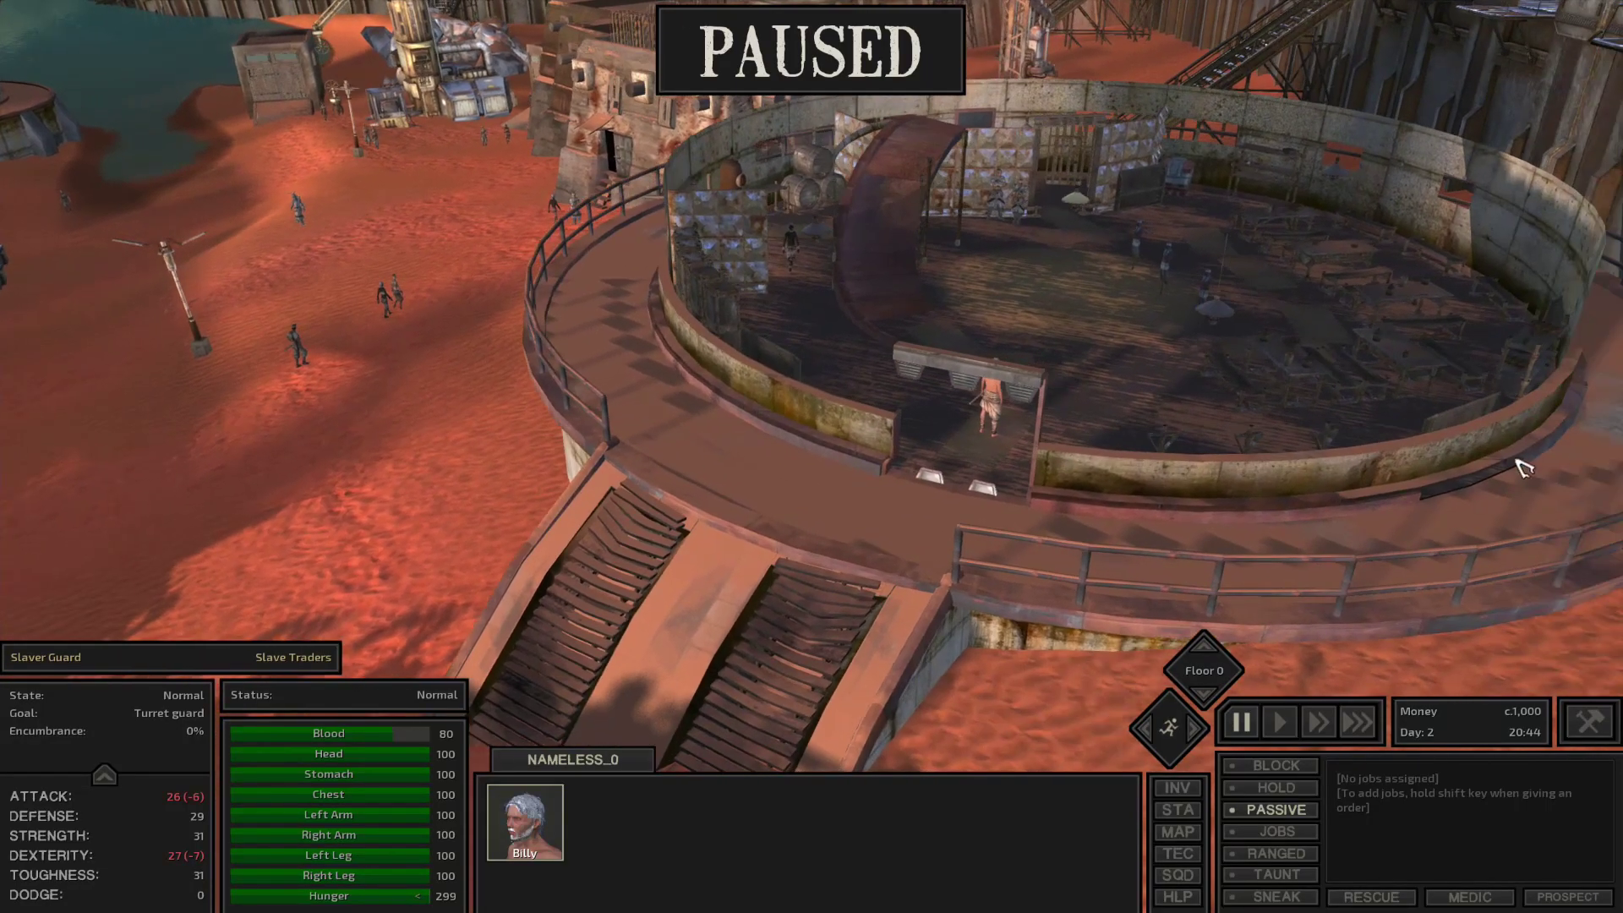
pyautogui.press('Escape')
pyautogui.click(845, 509)
# - Confirm quitting, then view portraits_texture.png in the edit_this save folder
pyautogui.click(763, 503)
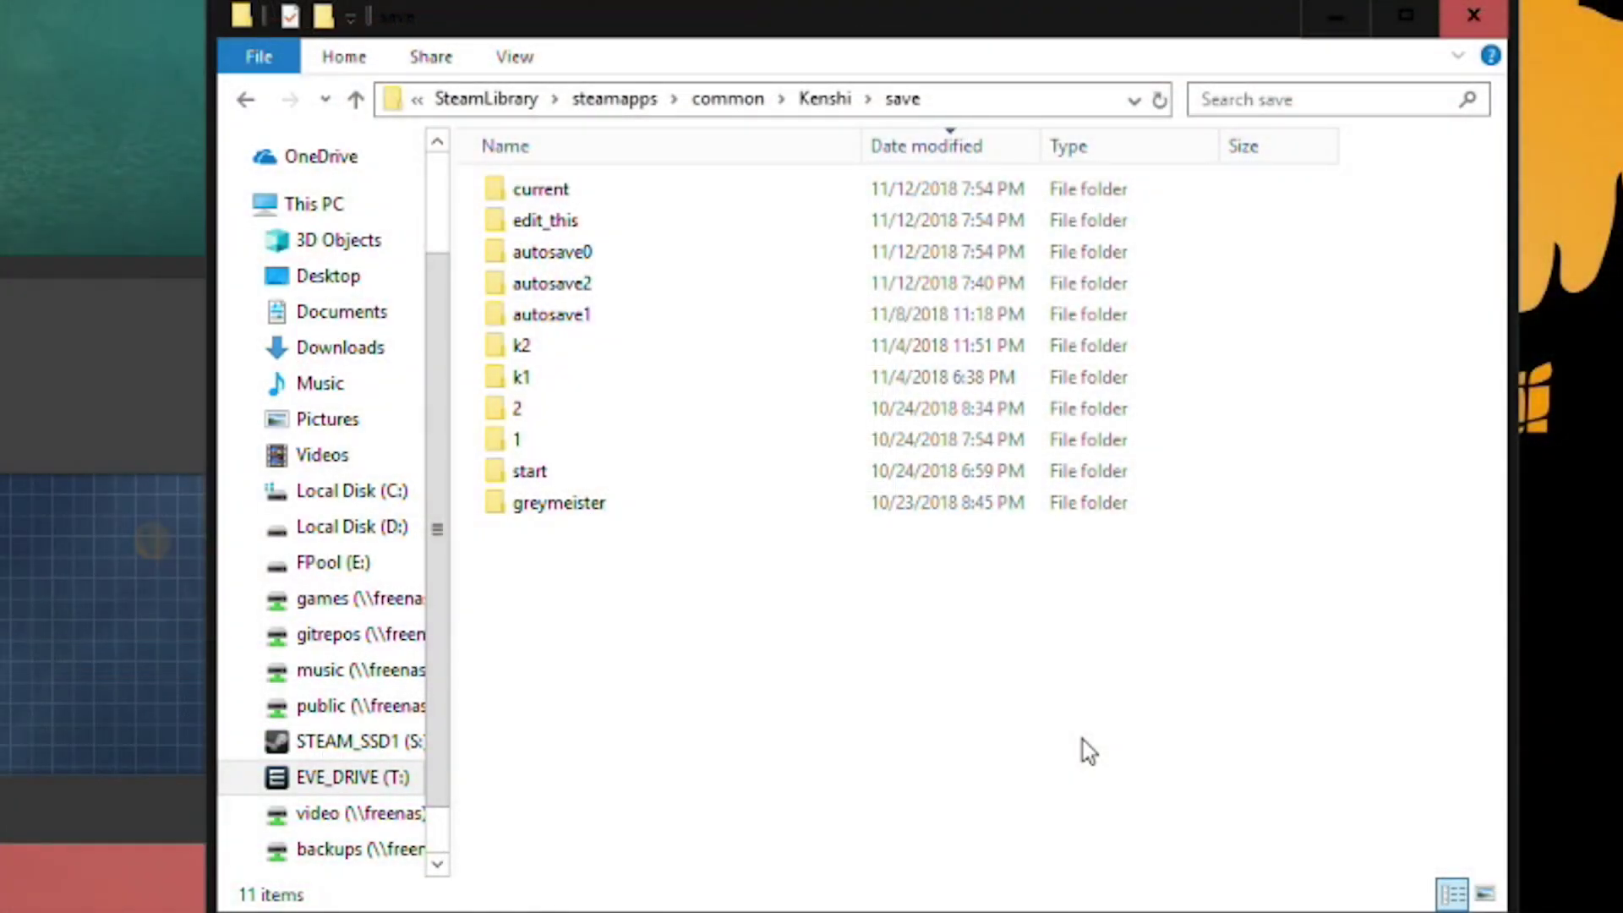
pyautogui.click(573, 221)
pyautogui.doubleClick(497, 232)
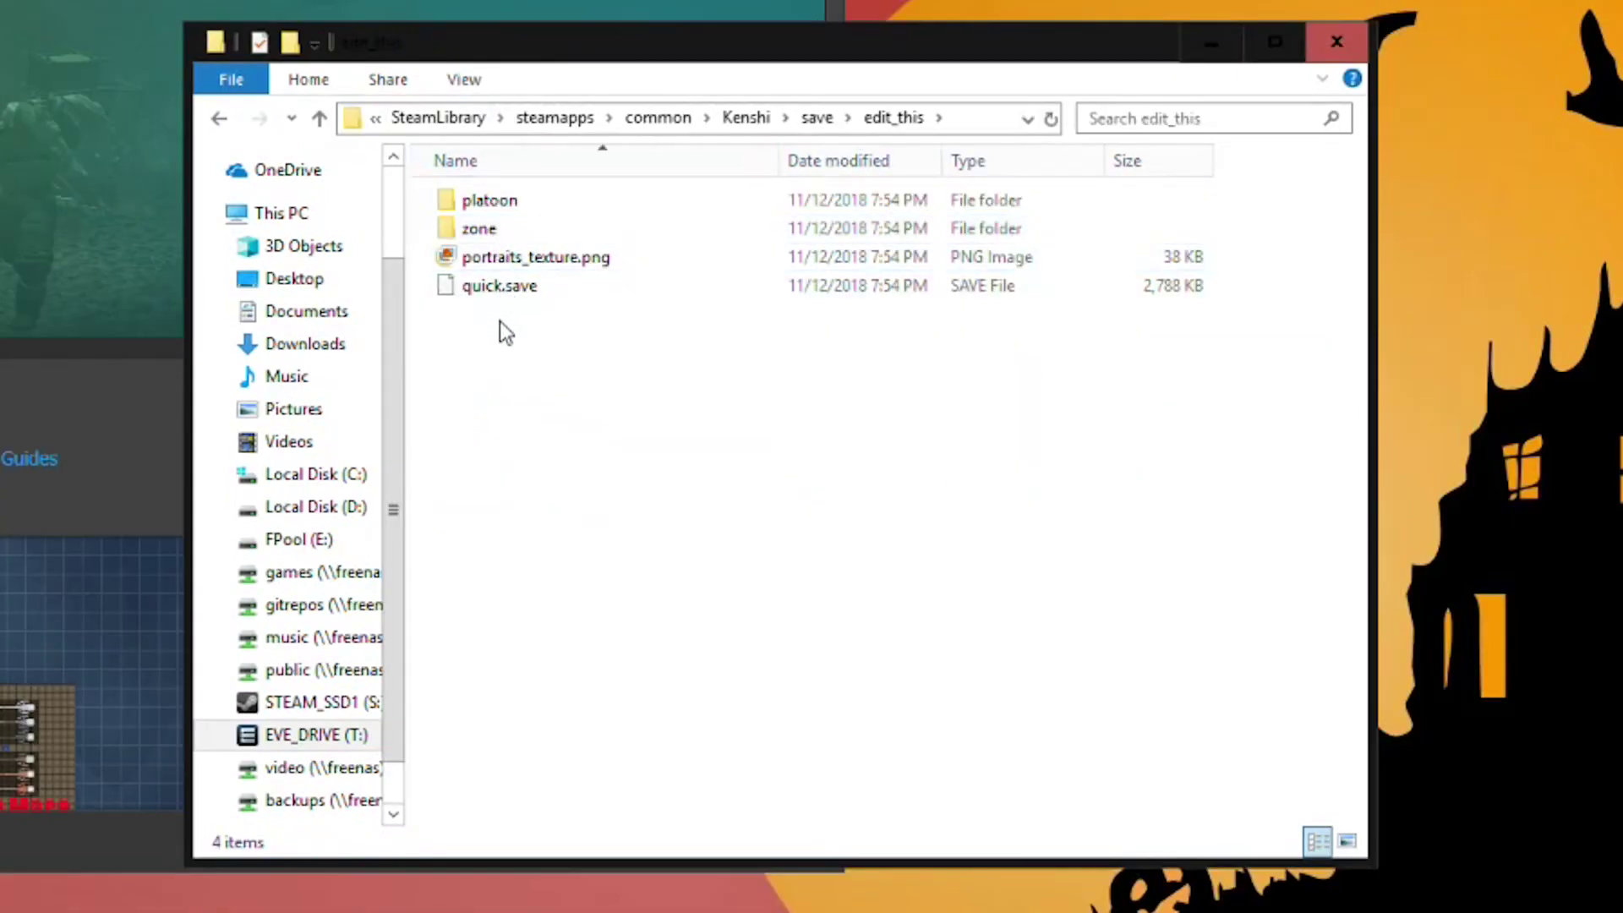
pyautogui.click(507, 257)
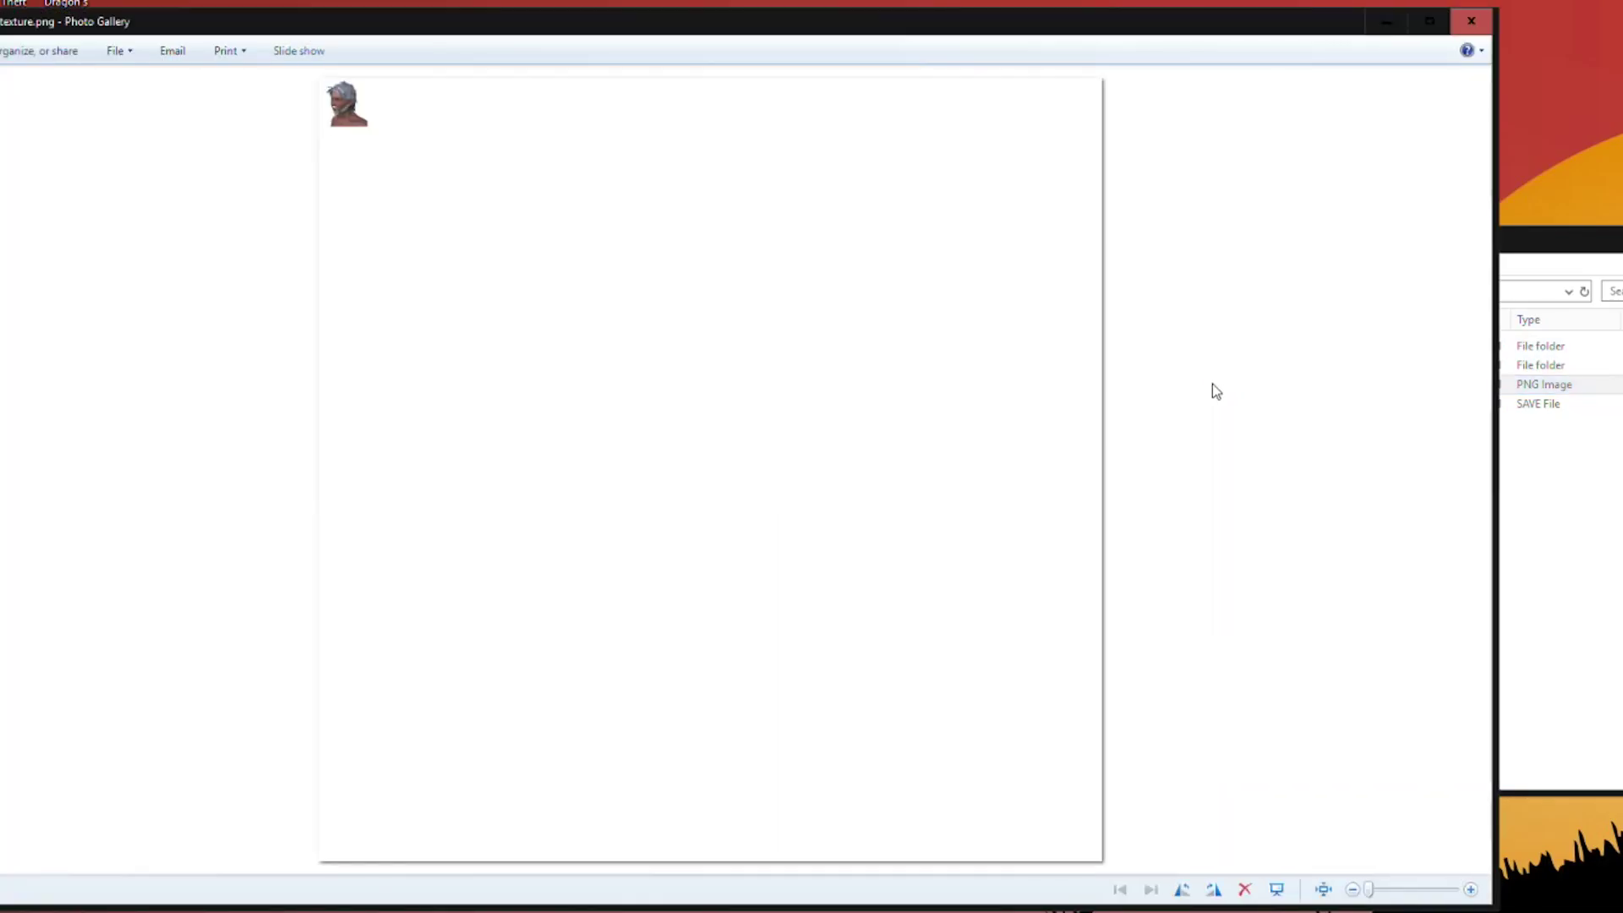
# - Launch the Kenshi game editor from Steam's PLAY options
pyautogui.click(86, 131)
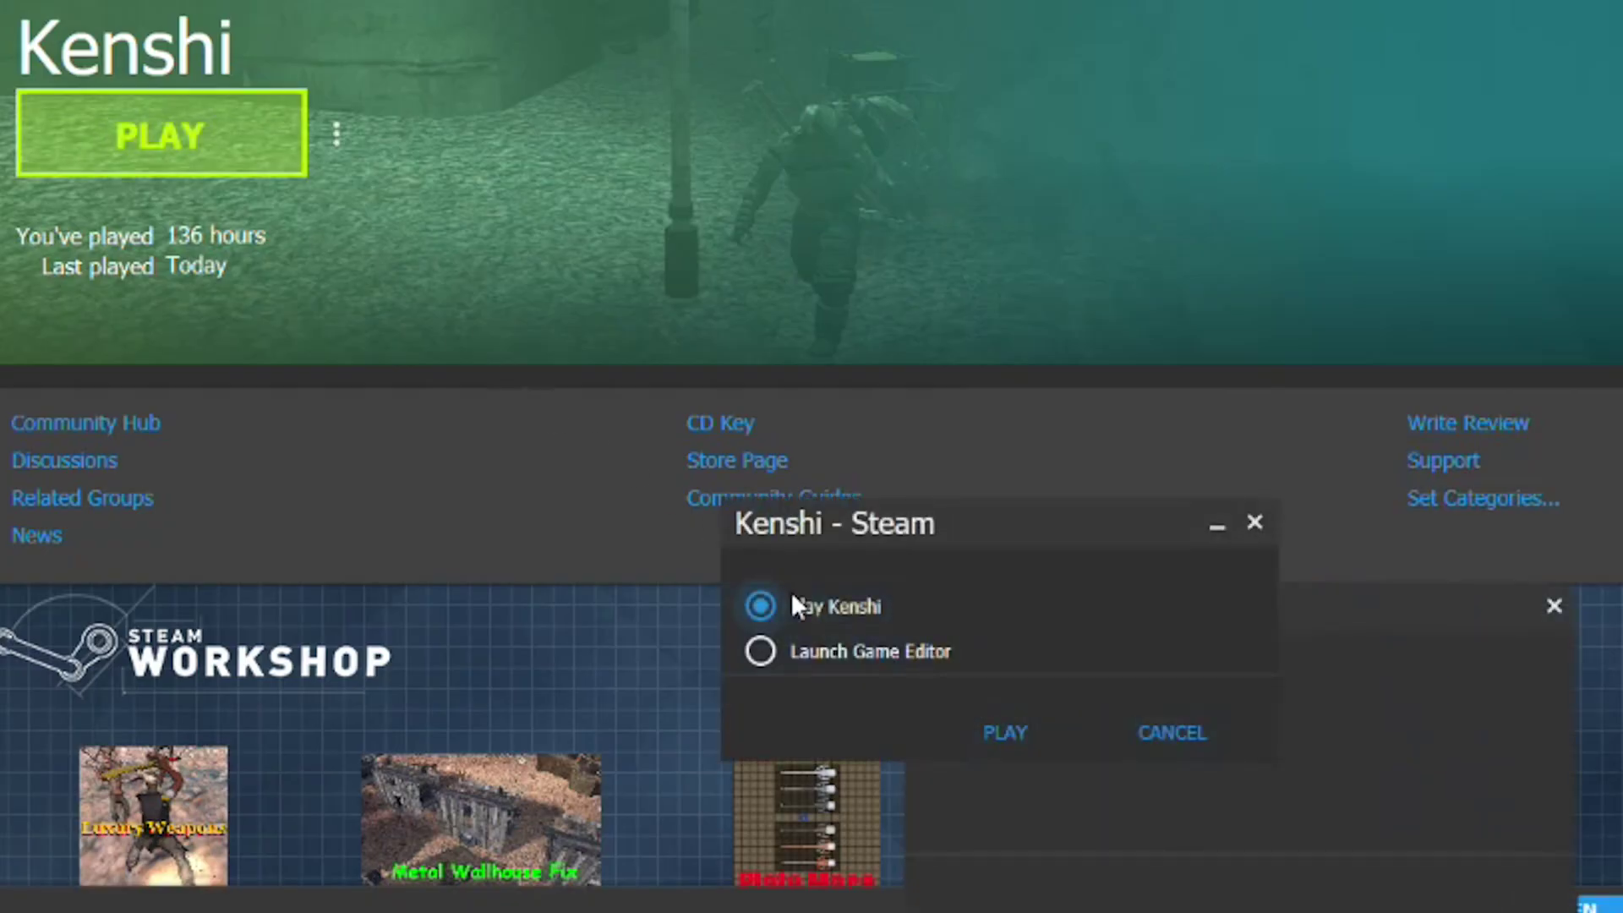
pyautogui.click(841, 653)
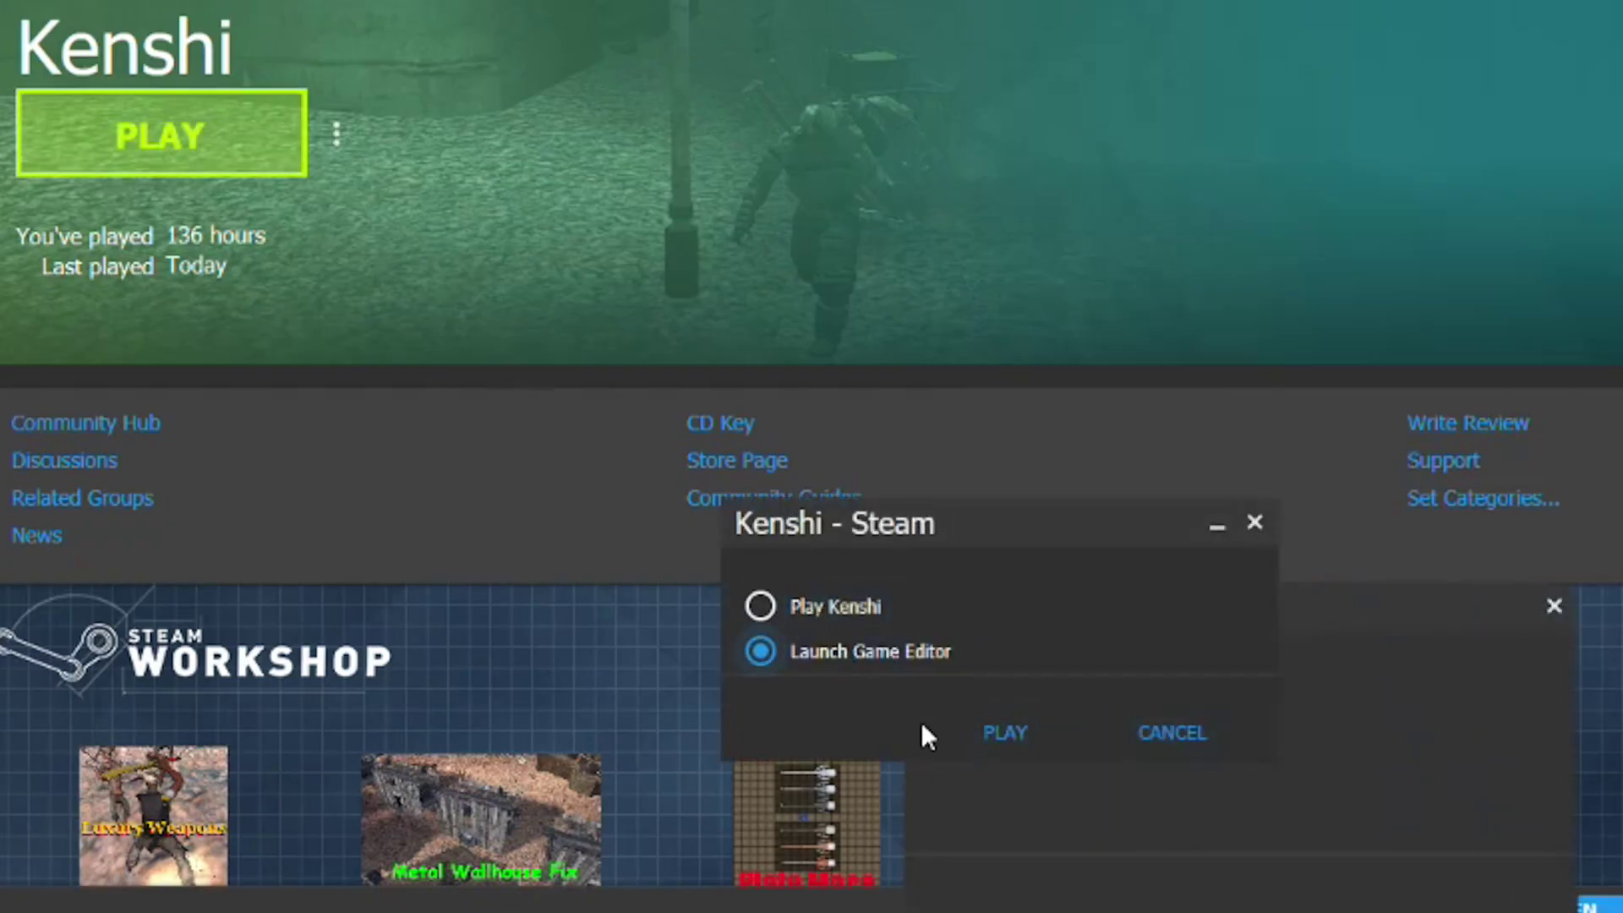
pyautogui.click(993, 734)
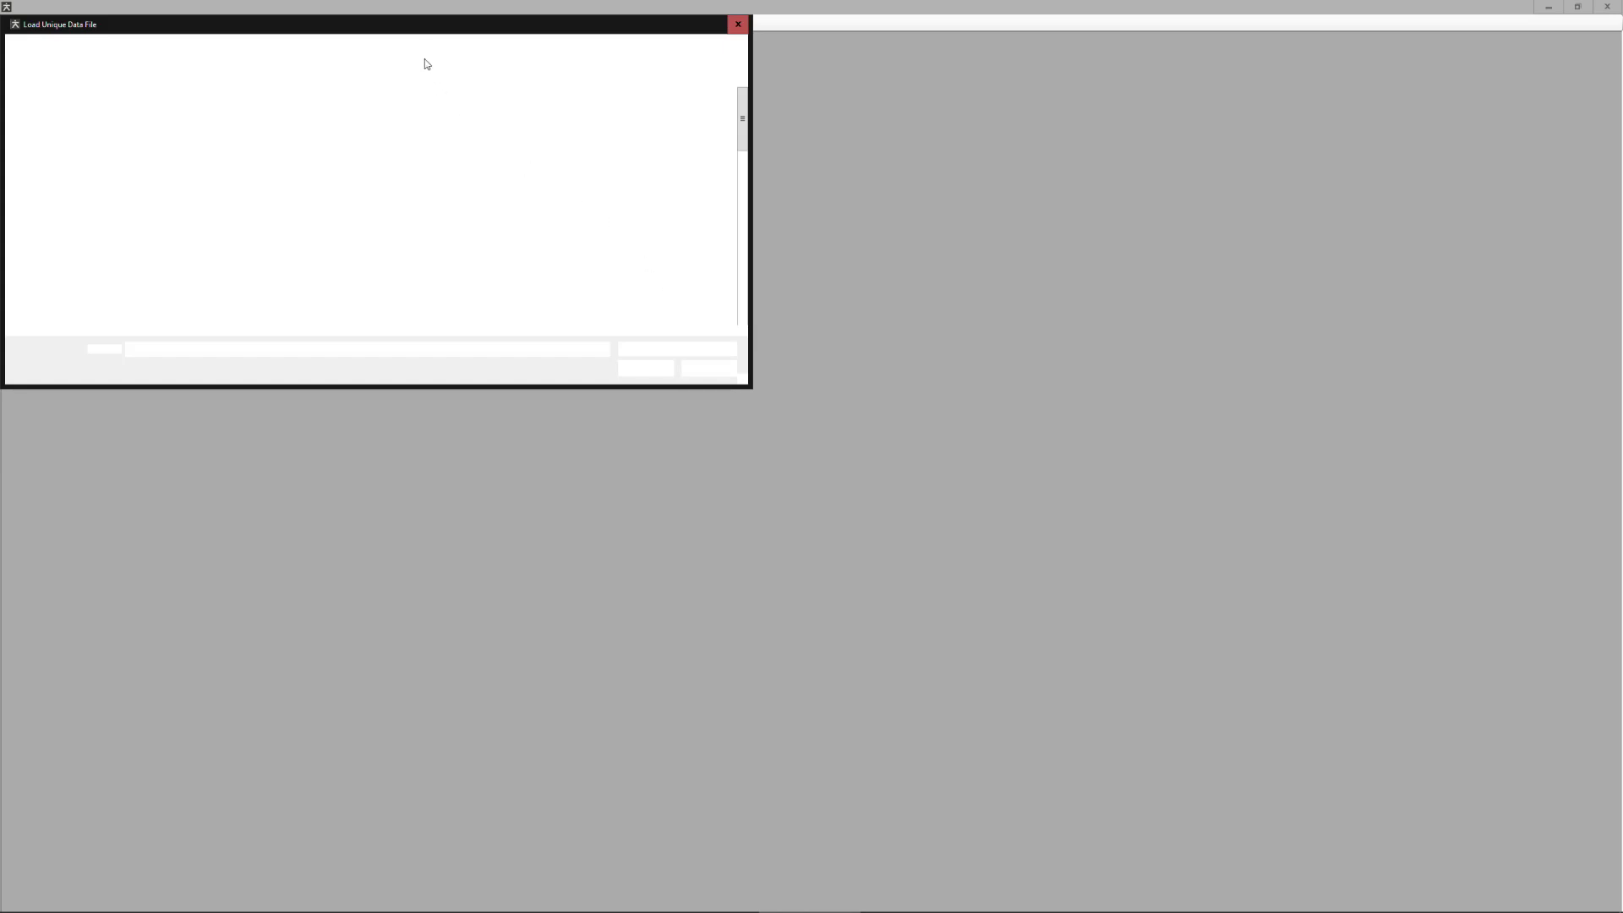
# - In the file-open dialog, go into the save folder to load edit_this's quick.save
pyautogui.moveTo(409, 30); pyautogui.dragTo(800, 134)
pyautogui.click(533, 328)
pyautogui.press('Return')
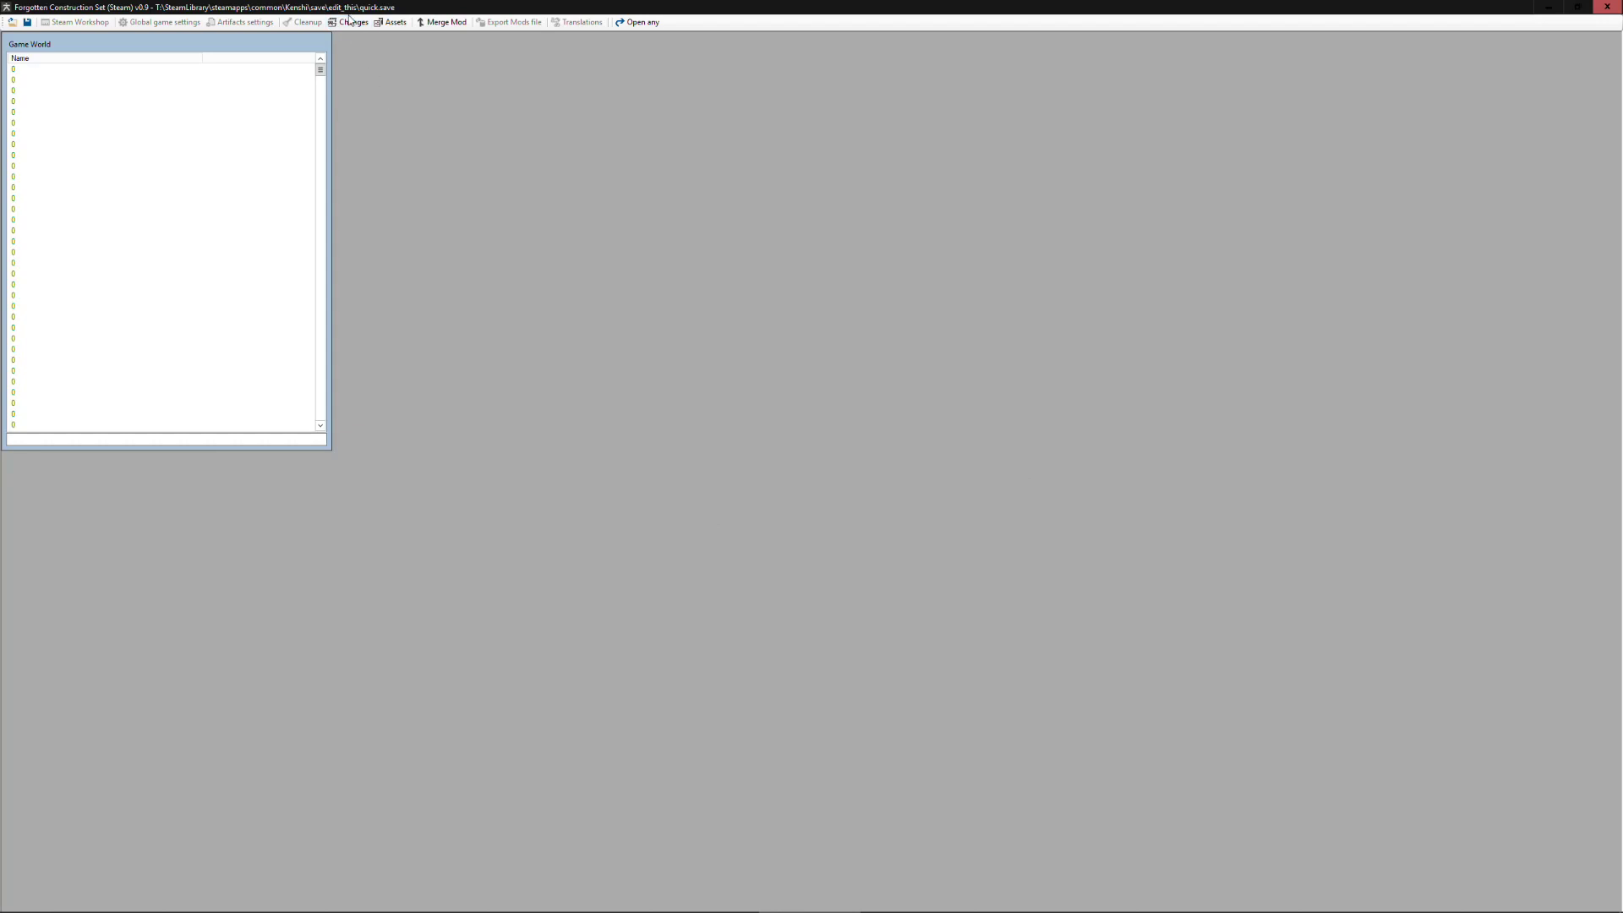
# - Open the save's Change List, center it, and select the United Cities_11 entry
pyautogui.click(353, 22)
pyautogui.moveTo(213, 64); pyautogui.dragTo(760, 72)
pyautogui.moveTo(851, 103); pyautogui.dragTo(889, 218)
pyautogui.click(673, 195)
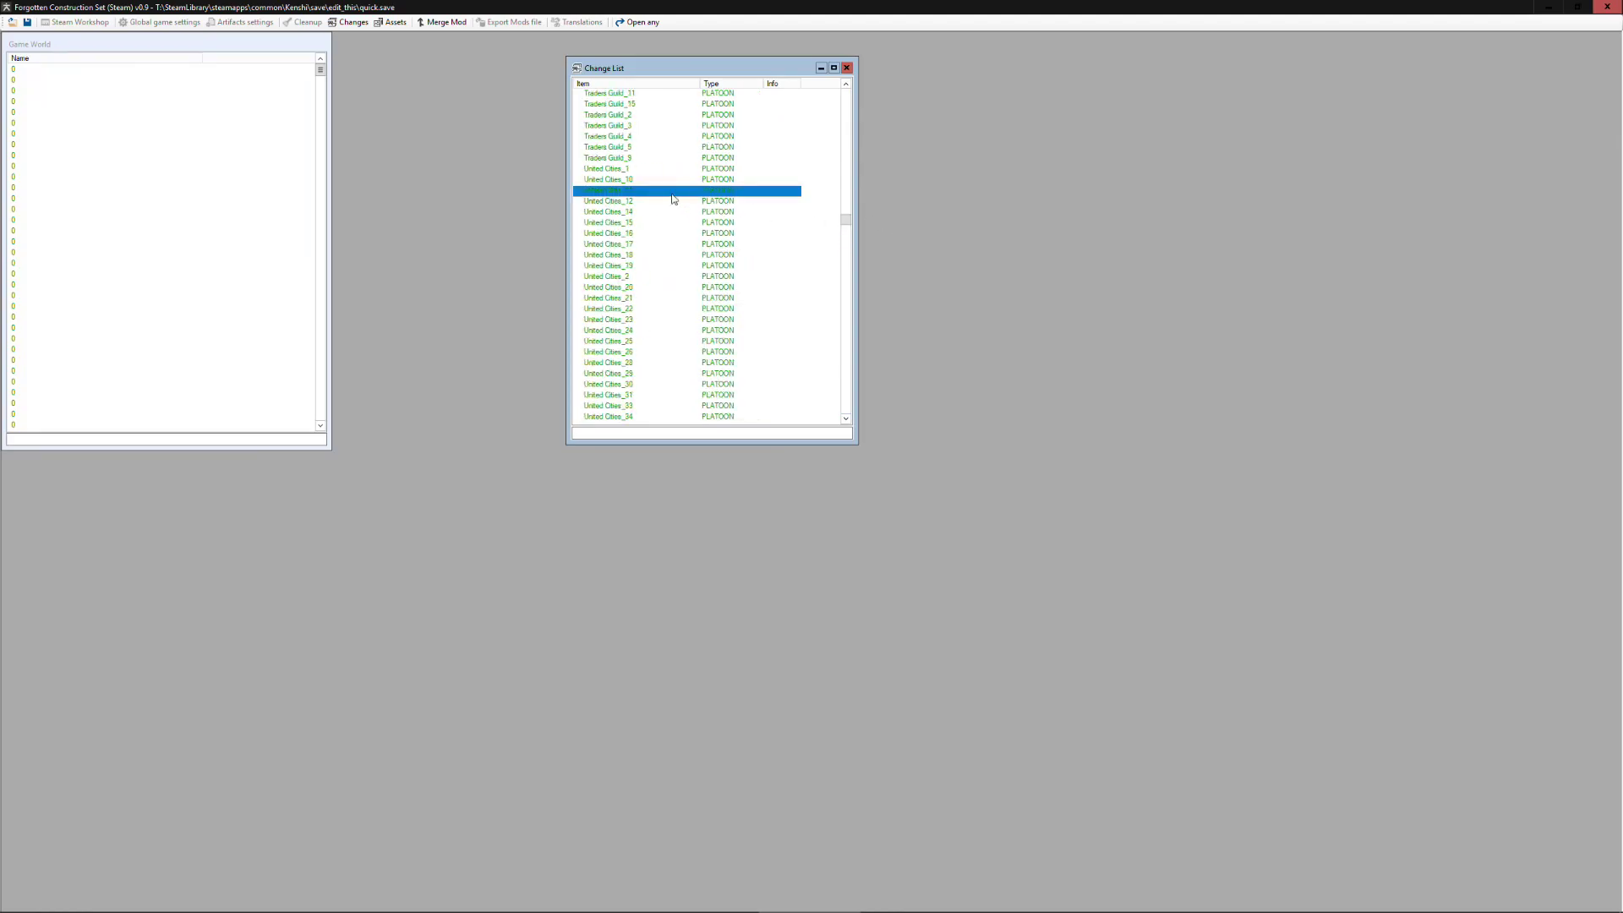
# - Step down through the faction entries and select the Nameless faction
pyautogui.press('Up')
pyautogui.press('Up')
pyautogui.press('Up')
pyautogui.press('Up')
pyautogui.press('Up')
pyautogui.press('Up')
pyautogui.press('Up')
pyautogui.press('Up')
pyautogui.press('Up')
pyautogui.press('Up')
pyautogui.press('Up')
pyautogui.press('Up')
pyautogui.press('Up')
pyautogui.press('Up')
pyautogui.press('Up')
pyautogui.press('Up')
pyautogui.press('Up')
pyautogui.press('Up')
pyautogui.press('Up')
pyautogui.press('Up')
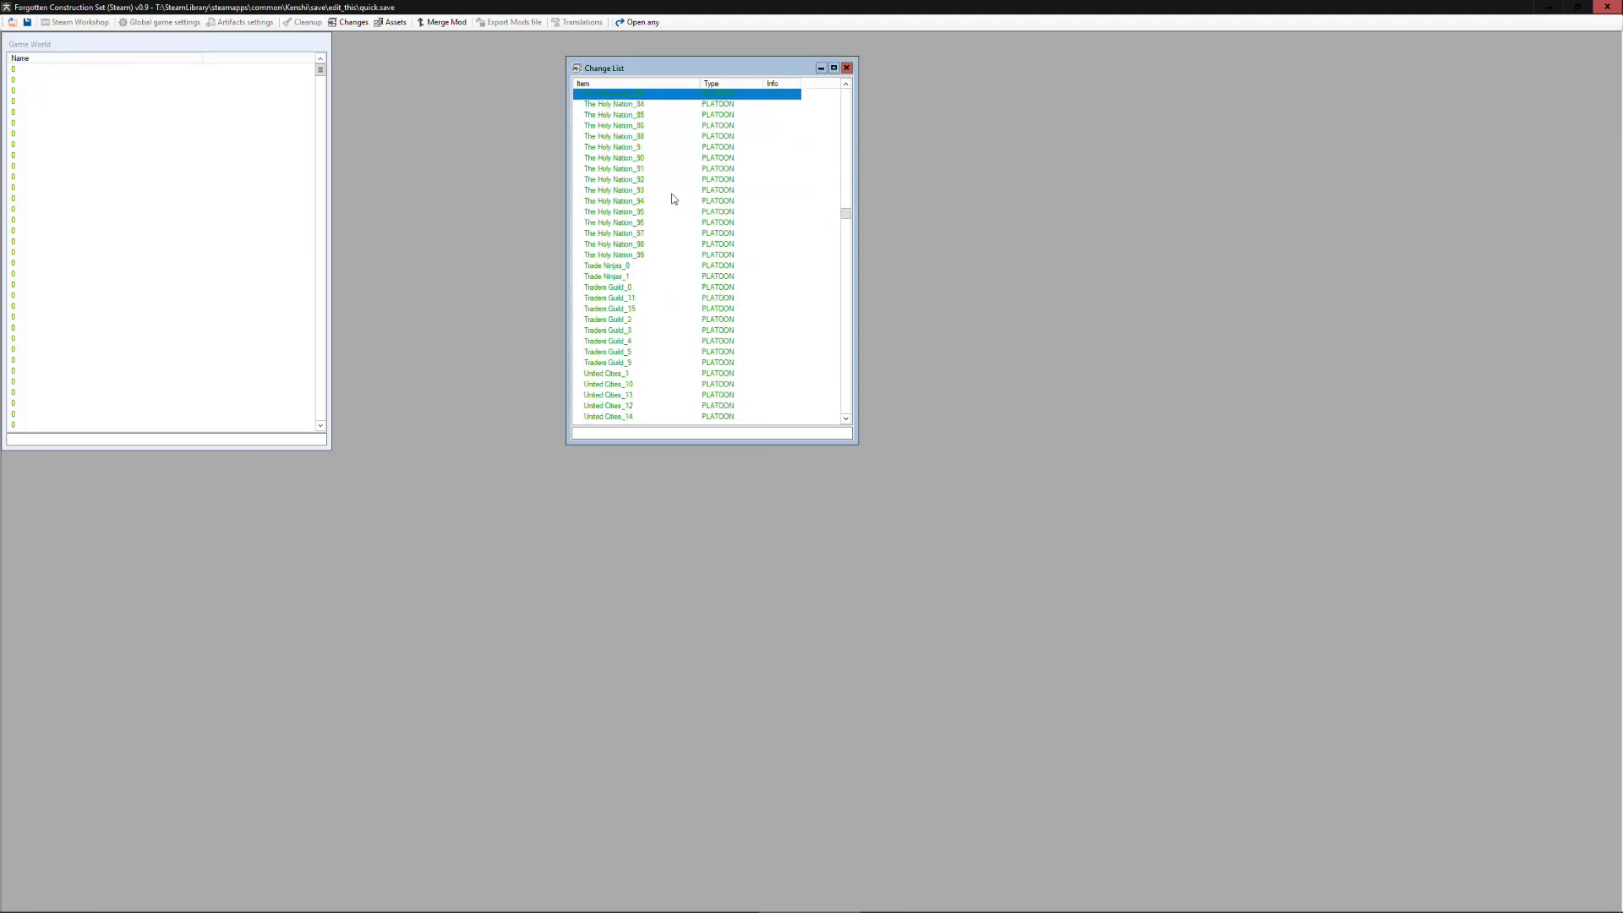
pyautogui.press('Down')
pyautogui.press('Down')
pyautogui.press('Down')
pyautogui.press('Down')
pyautogui.press('Down')
pyautogui.press('Down')
pyautogui.press('Down')
pyautogui.press('Down')
pyautogui.press('Down')
pyautogui.press('Down')
pyautogui.press('Down')
pyautogui.press('Down')
pyautogui.press('Down')
pyautogui.press('Down')
pyautogui.press('Down')
pyautogui.press('Down')
pyautogui.press('Down')
pyautogui.press('Down')
pyautogui.press('Down')
pyautogui.press('Down')
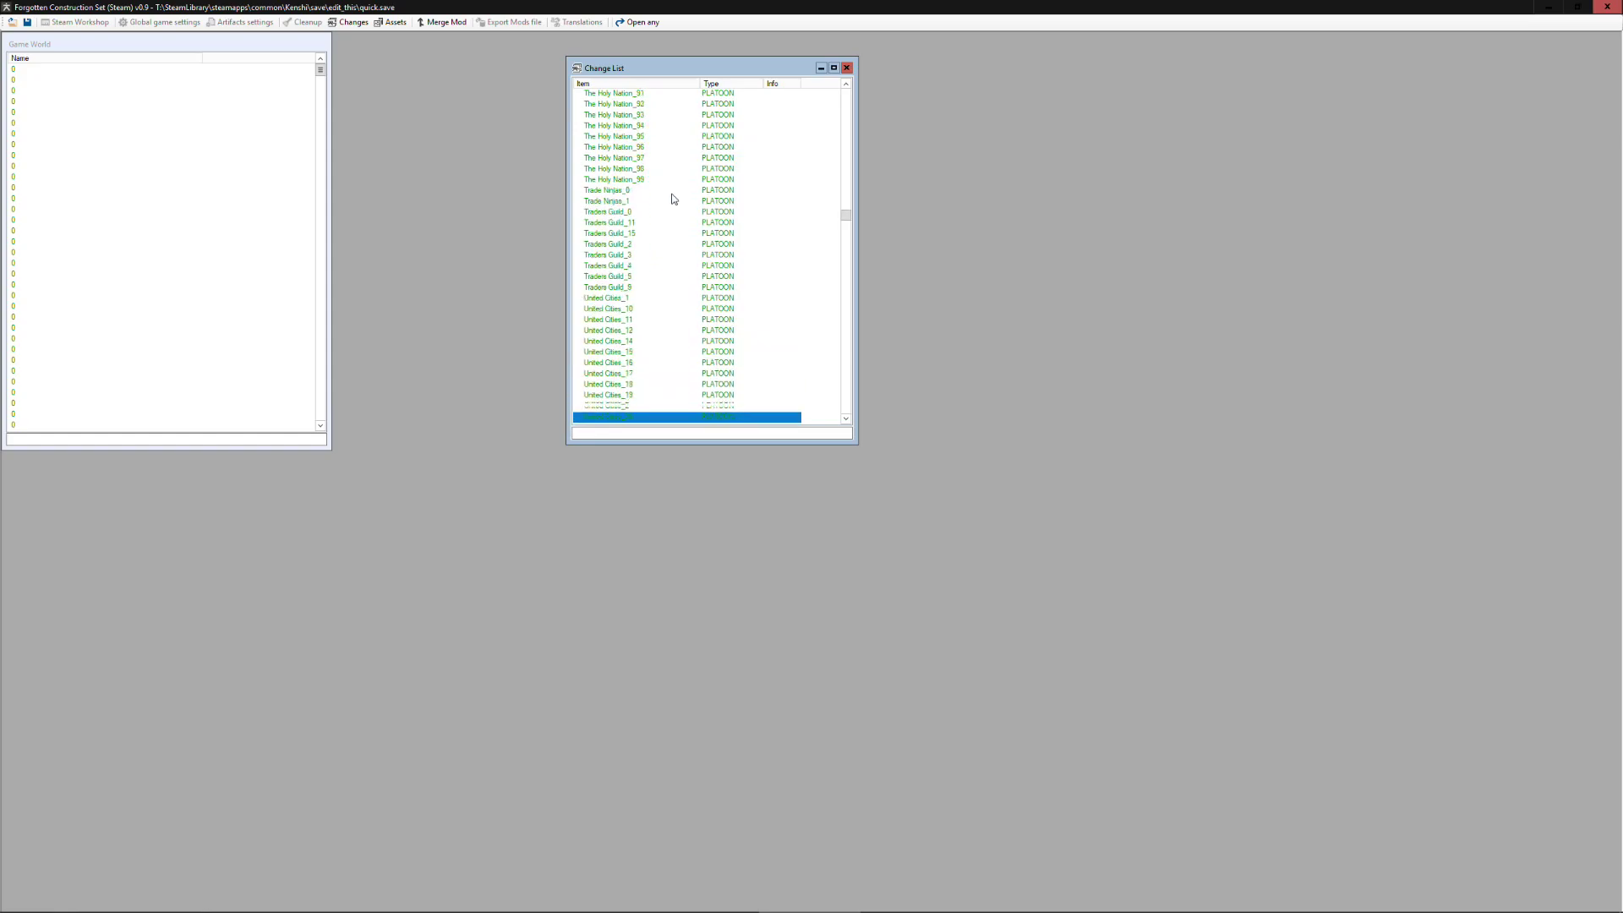
pyautogui.press('Down')
pyautogui.press('Down')
pyautogui.press('Down')
pyautogui.press('Down')
pyautogui.press('Down')
pyautogui.press('Down')
pyautogui.press('Down')
pyautogui.press('Down')
pyautogui.press('Down')
pyautogui.press('Down')
pyautogui.press('Down')
pyautogui.press('Down')
pyautogui.press('Down')
pyautogui.press('Down')
pyautogui.press('Down')
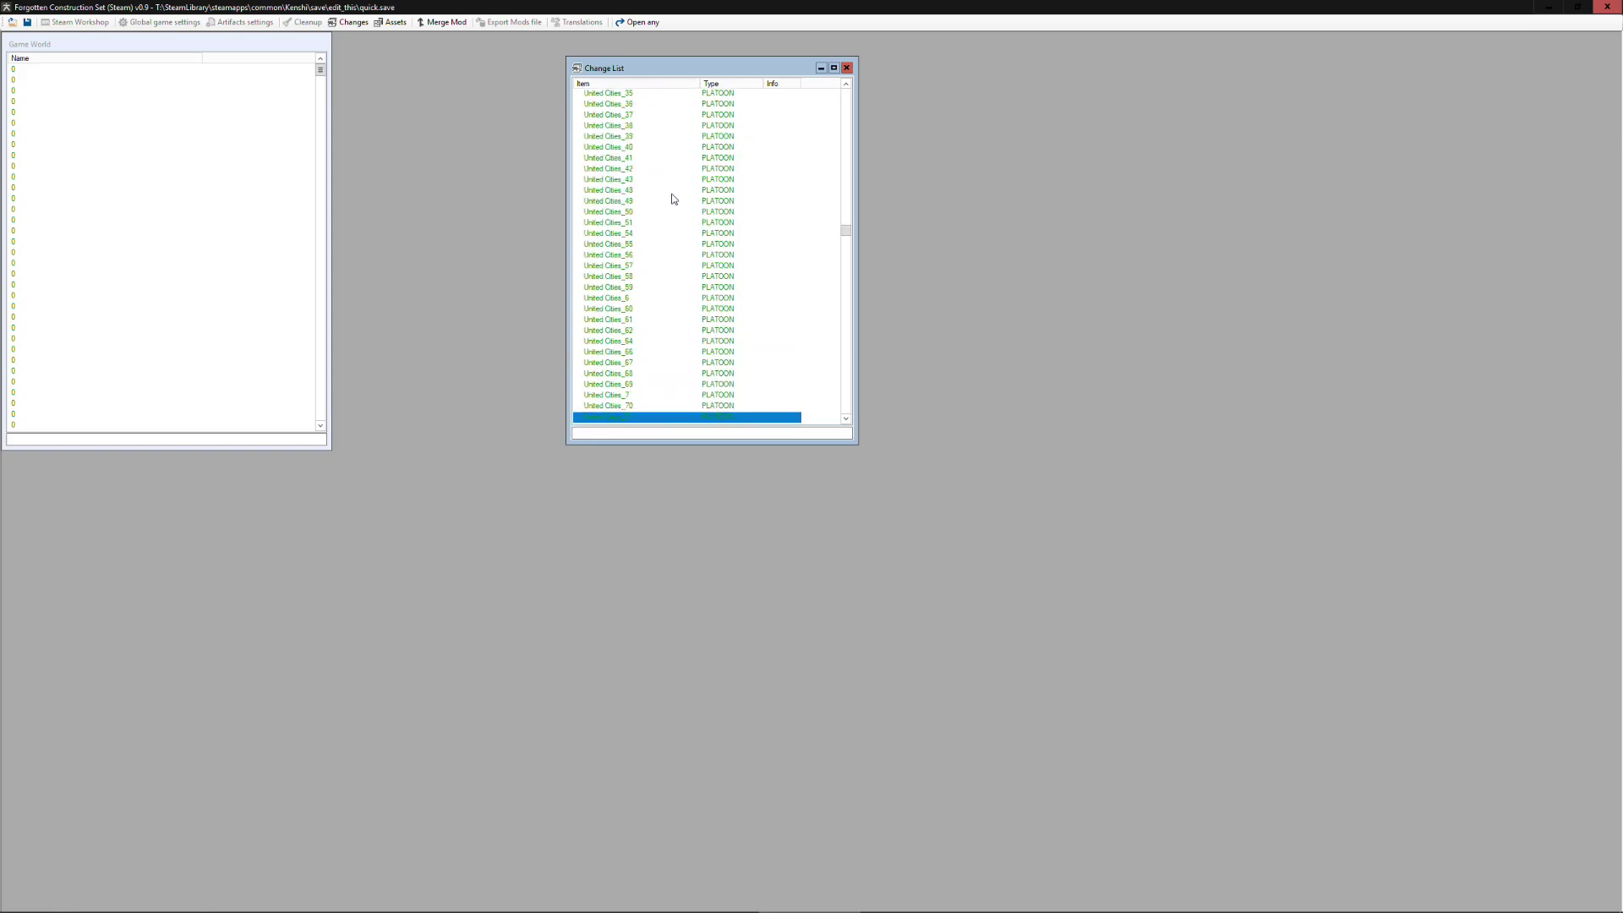
pyautogui.press('Down')
pyautogui.press('Down')
pyautogui.press('Down')
pyautogui.press('Down')
pyautogui.press('Down')
pyautogui.press('Down')
pyautogui.press('Down')
pyautogui.press('Down')
pyautogui.press('Down')
pyautogui.press('Down')
pyautogui.press('Down')
pyautogui.press('Down')
pyautogui.press('Down')
pyautogui.press('Down')
pyautogui.press('Down')
pyautogui.press('Down')
pyautogui.press('Down')
pyautogui.press('Down')
pyautogui.press('Down')
pyautogui.press('Down')
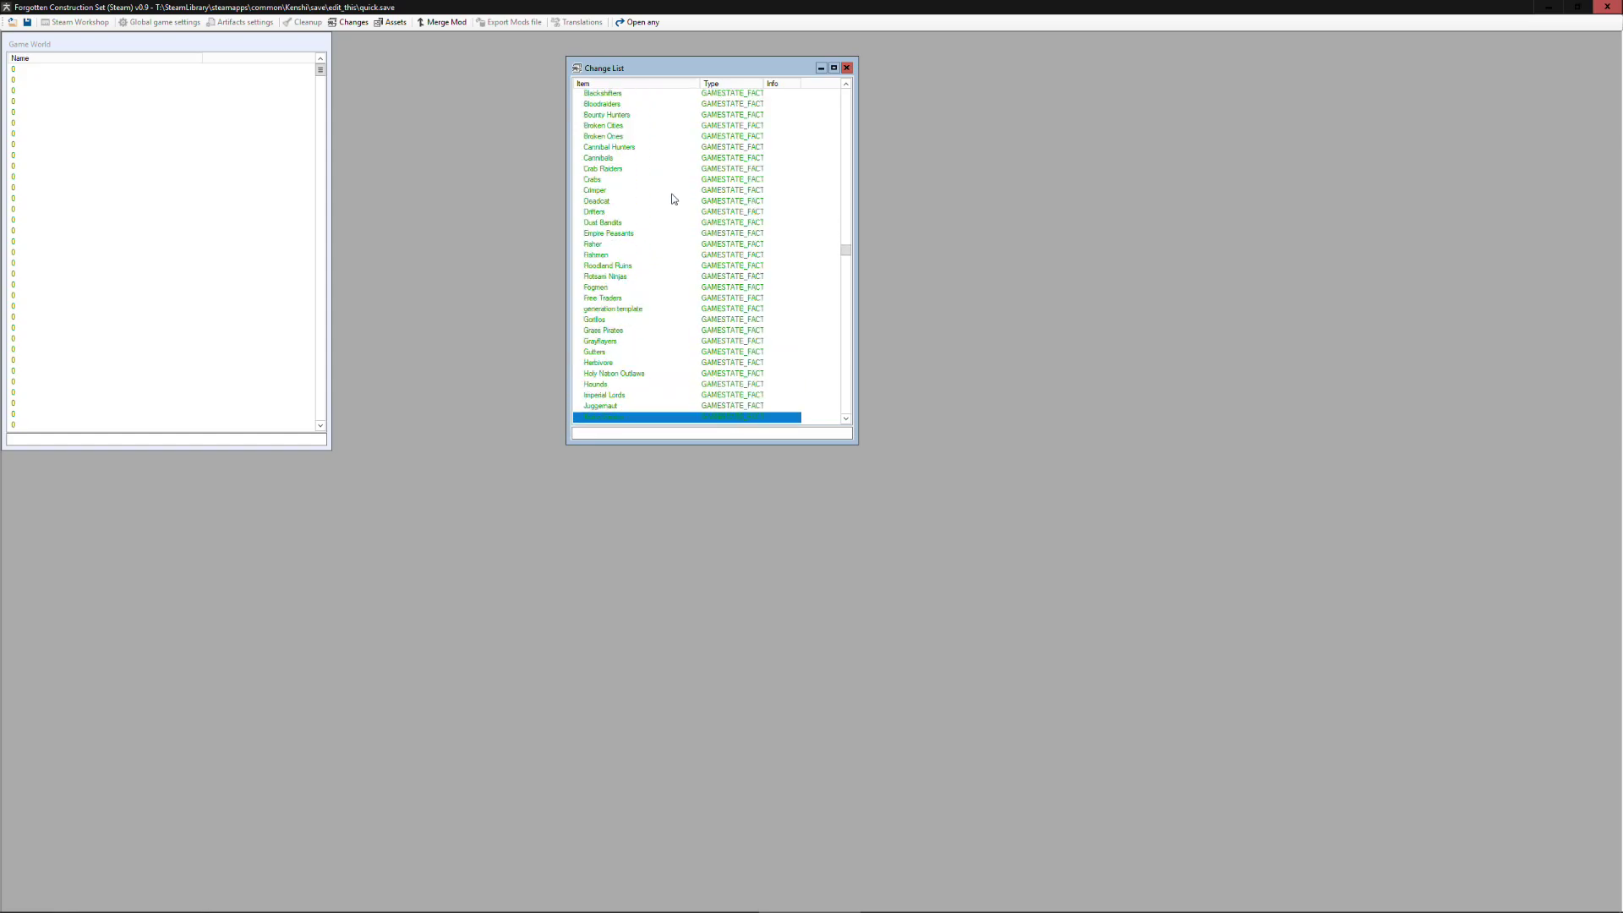
pyautogui.press('Up')
pyautogui.press('Up')
pyautogui.press('Up')
pyautogui.press('Up')
pyautogui.press('Up')
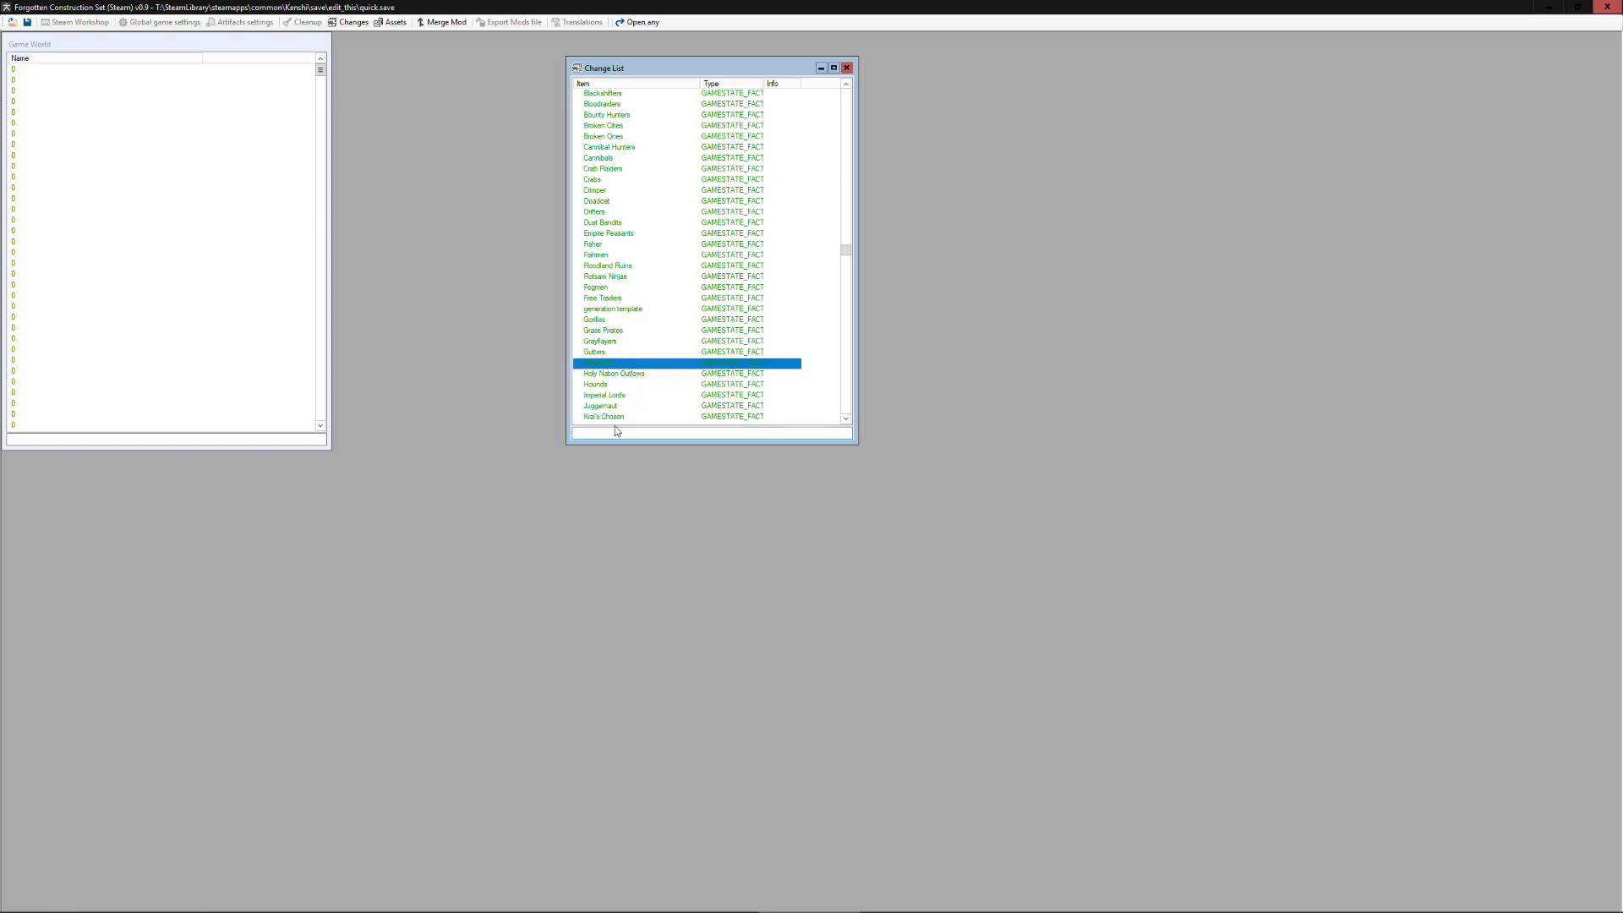
pyautogui.press('Down')
pyautogui.press('Down')
pyautogui.press('Down')
pyautogui.press('Down')
pyautogui.scroll(-3, 612, 416)
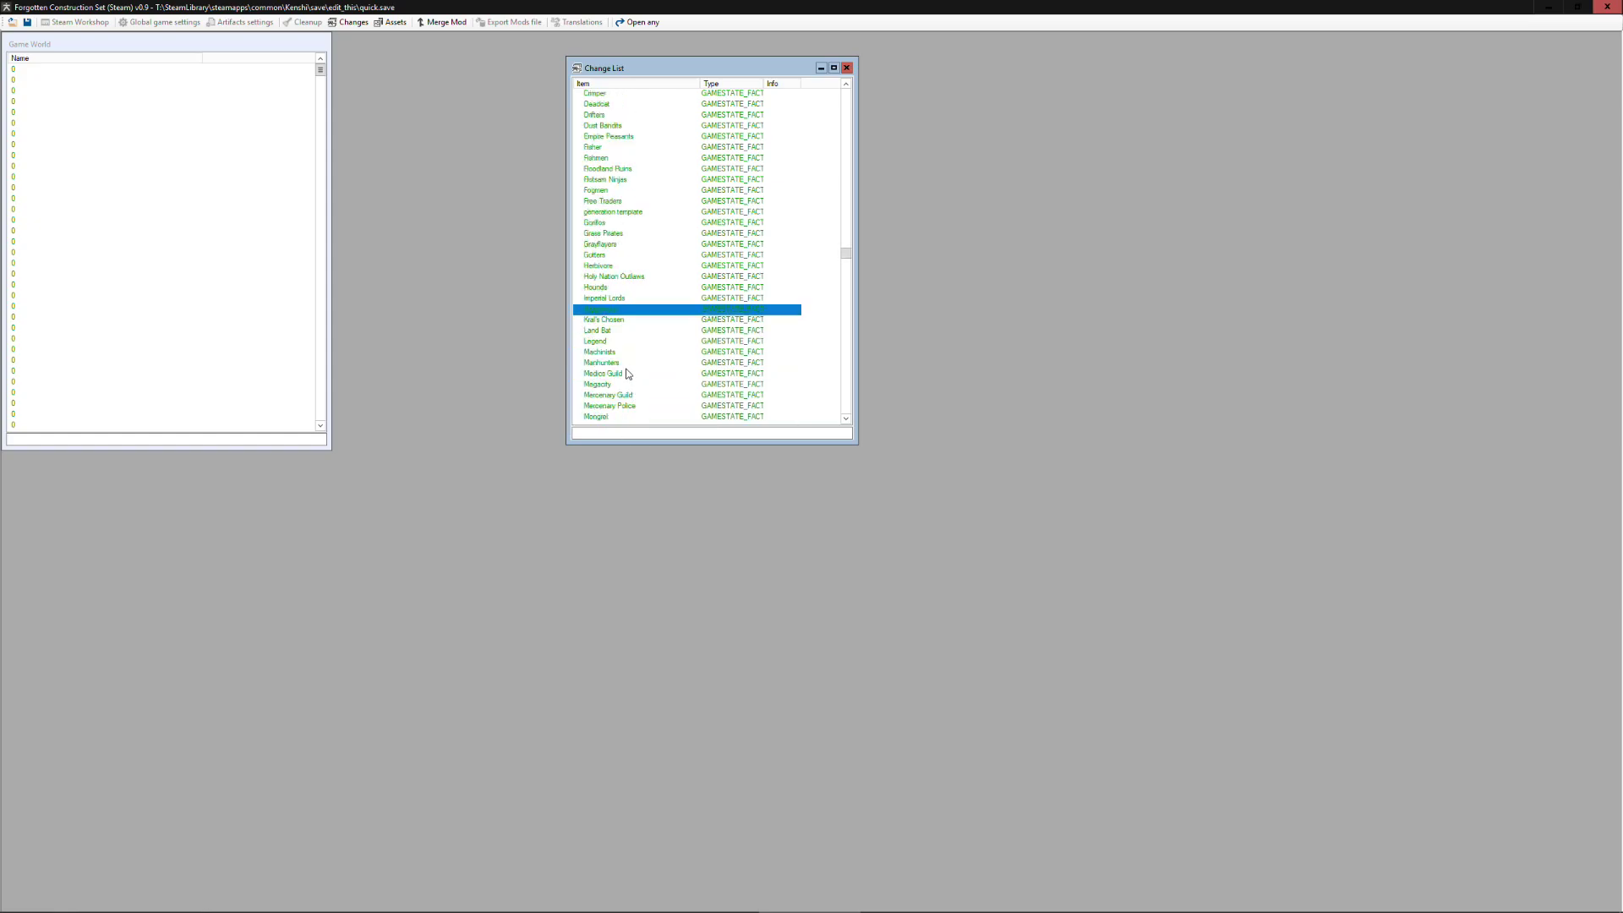
pyautogui.press('Down')
pyautogui.press('Down')
pyautogui.press('Down')
pyautogui.press('Down')
pyautogui.scroll(-1, 621, 418)
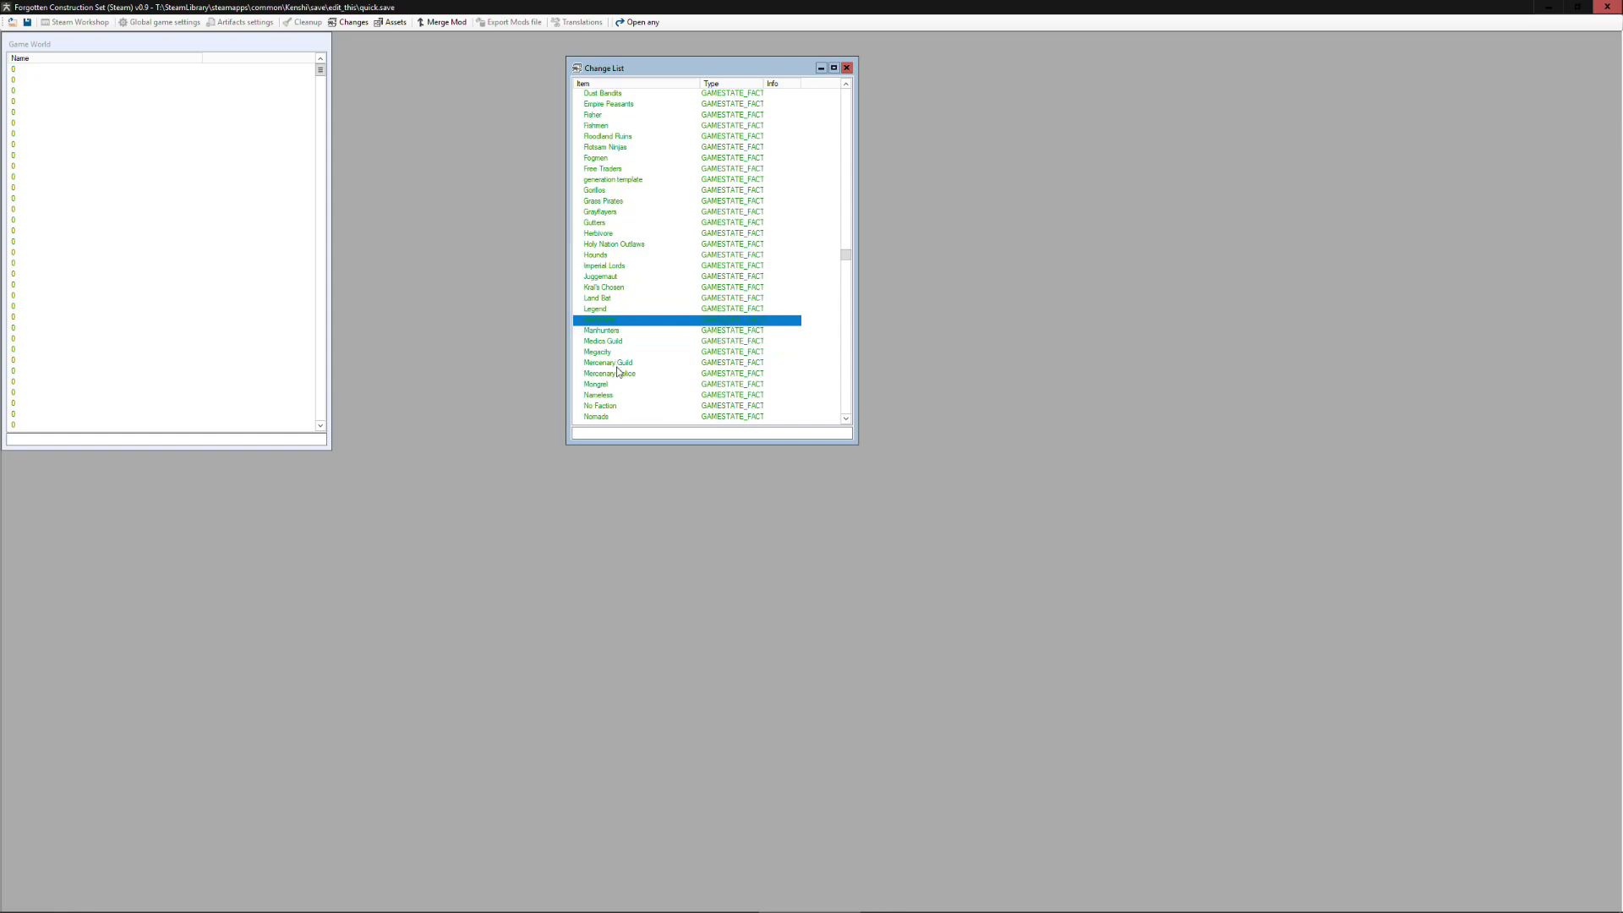
pyautogui.click(628, 395)
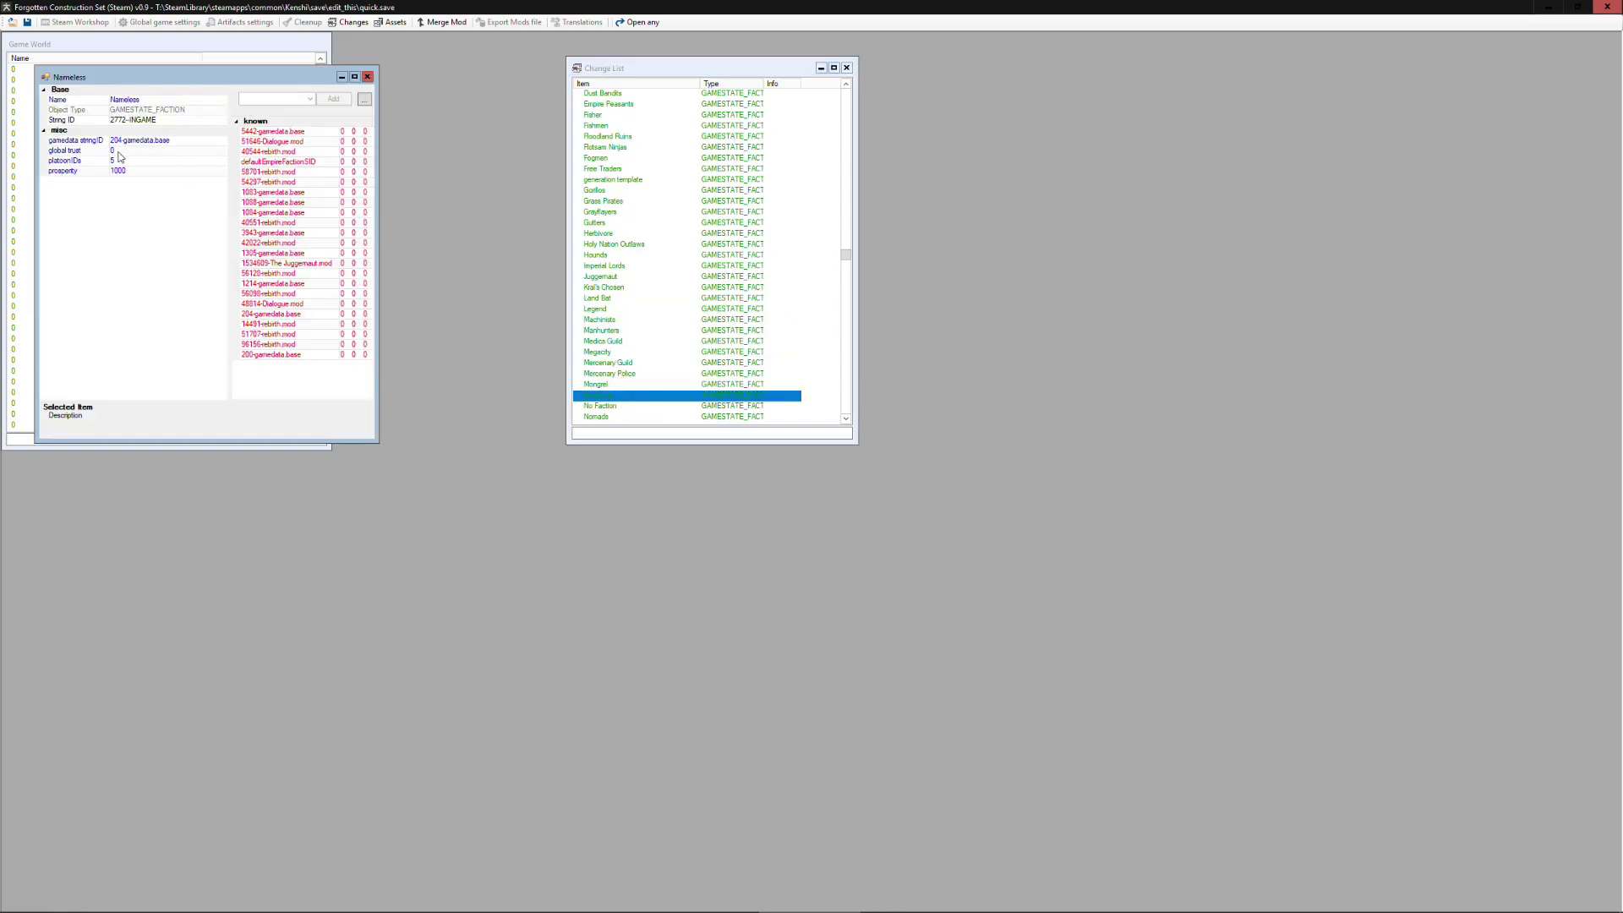
# - Place the Nameless window right of the Change List and scroll to the Nameless_0–Nameless_4 rows
pyautogui.moveTo(175, 79); pyautogui.dragTo(1140, 126)
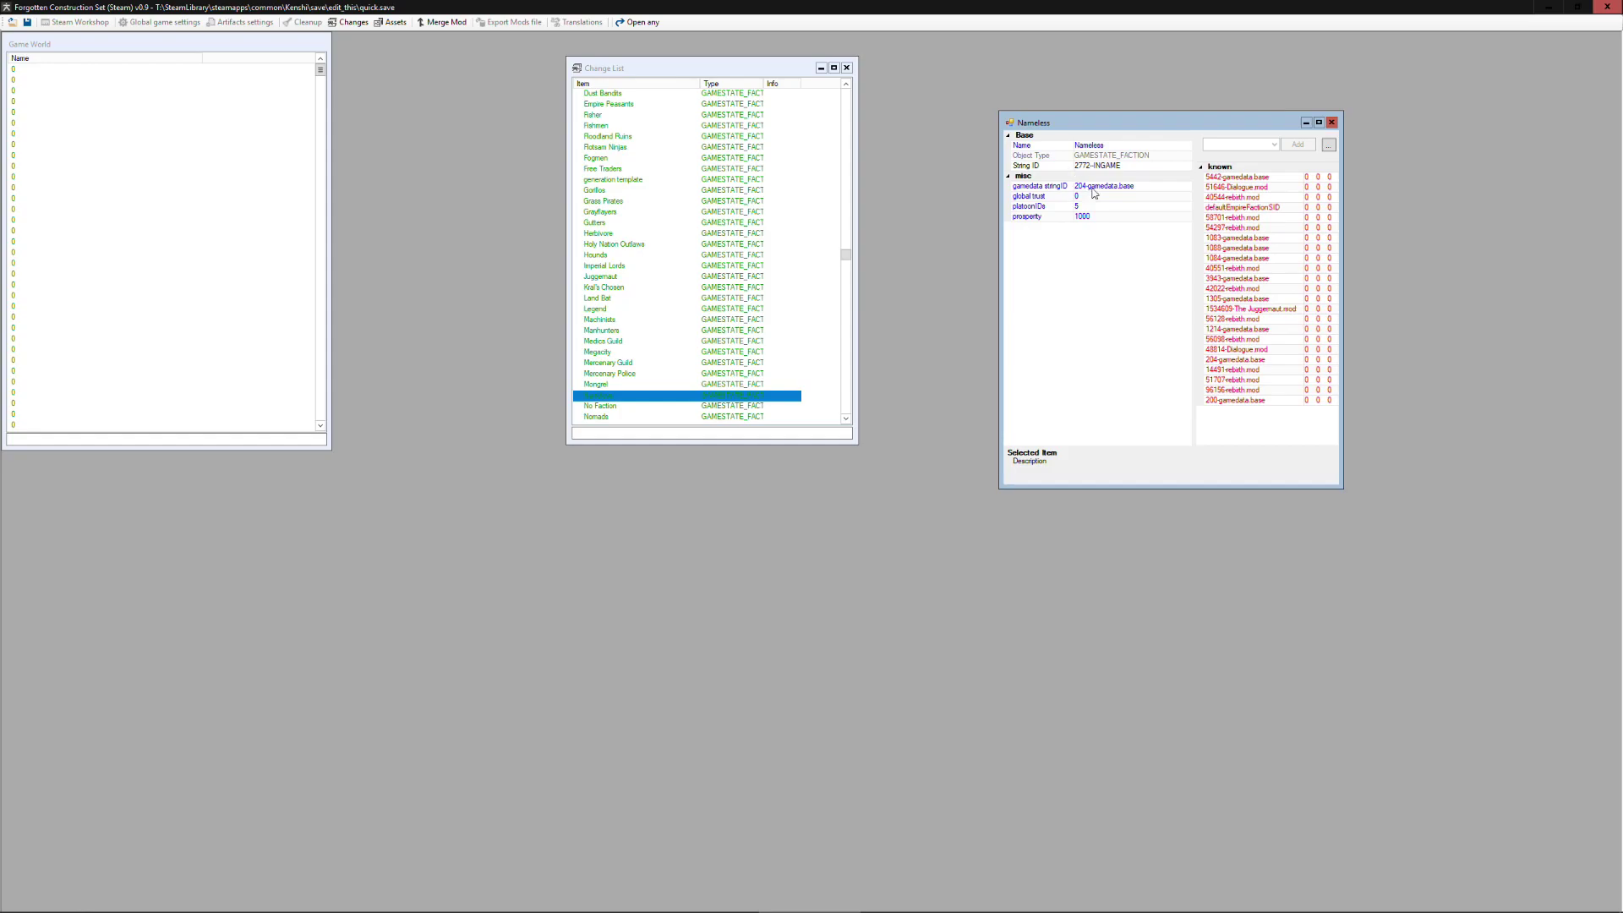
pyautogui.scroll(-3, 665, 384)
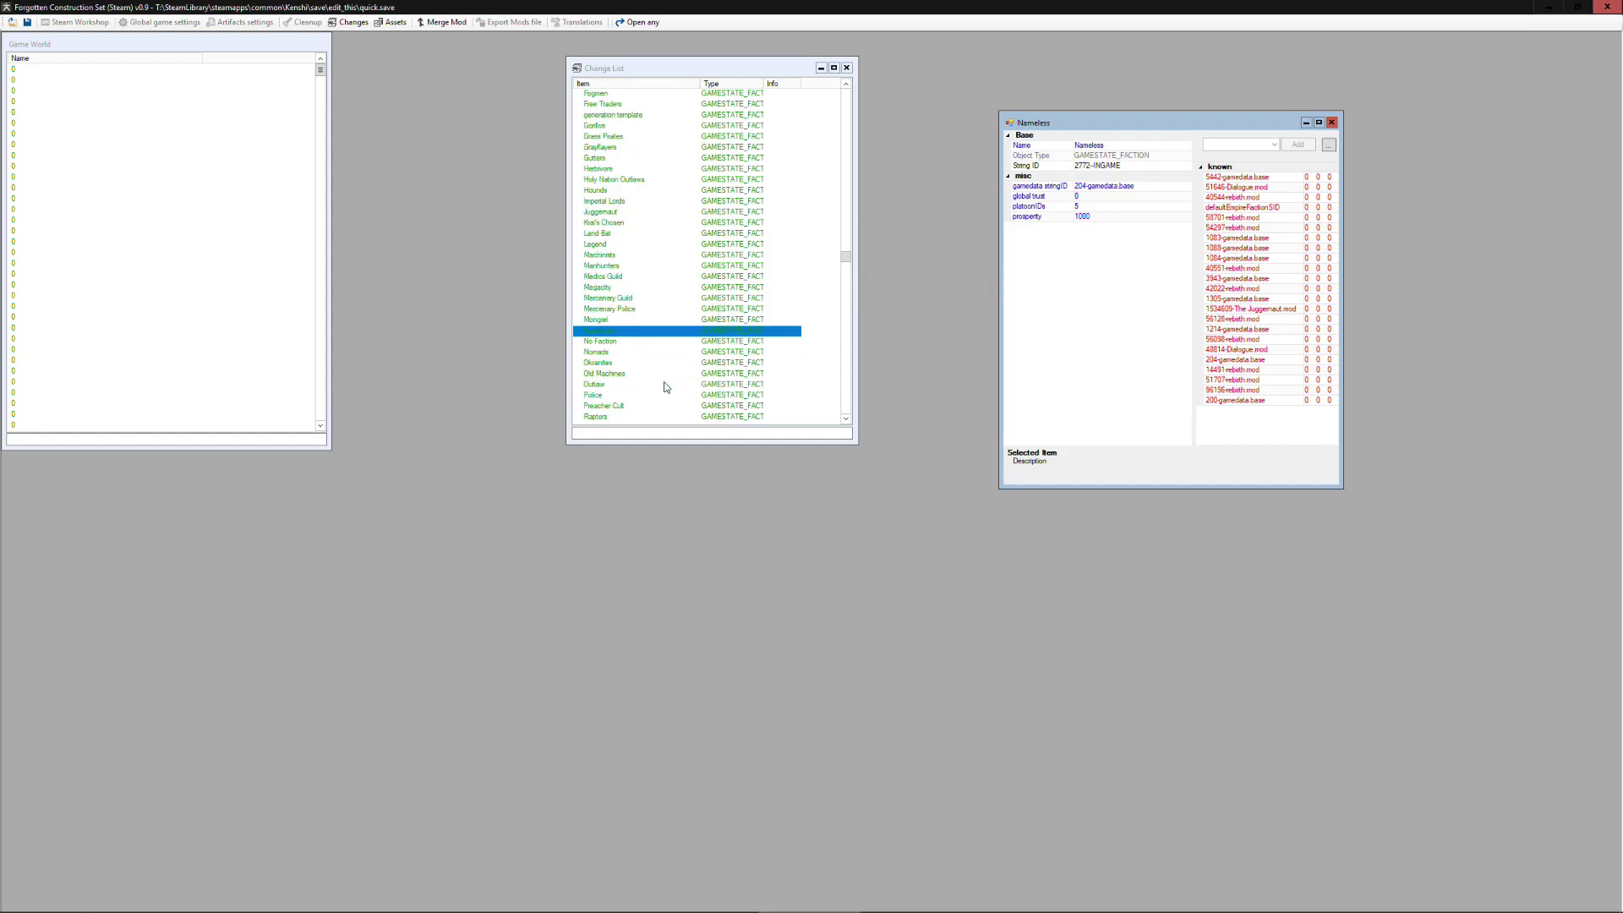
pyautogui.moveTo(844, 260); pyautogui.dragTo(849, 261)
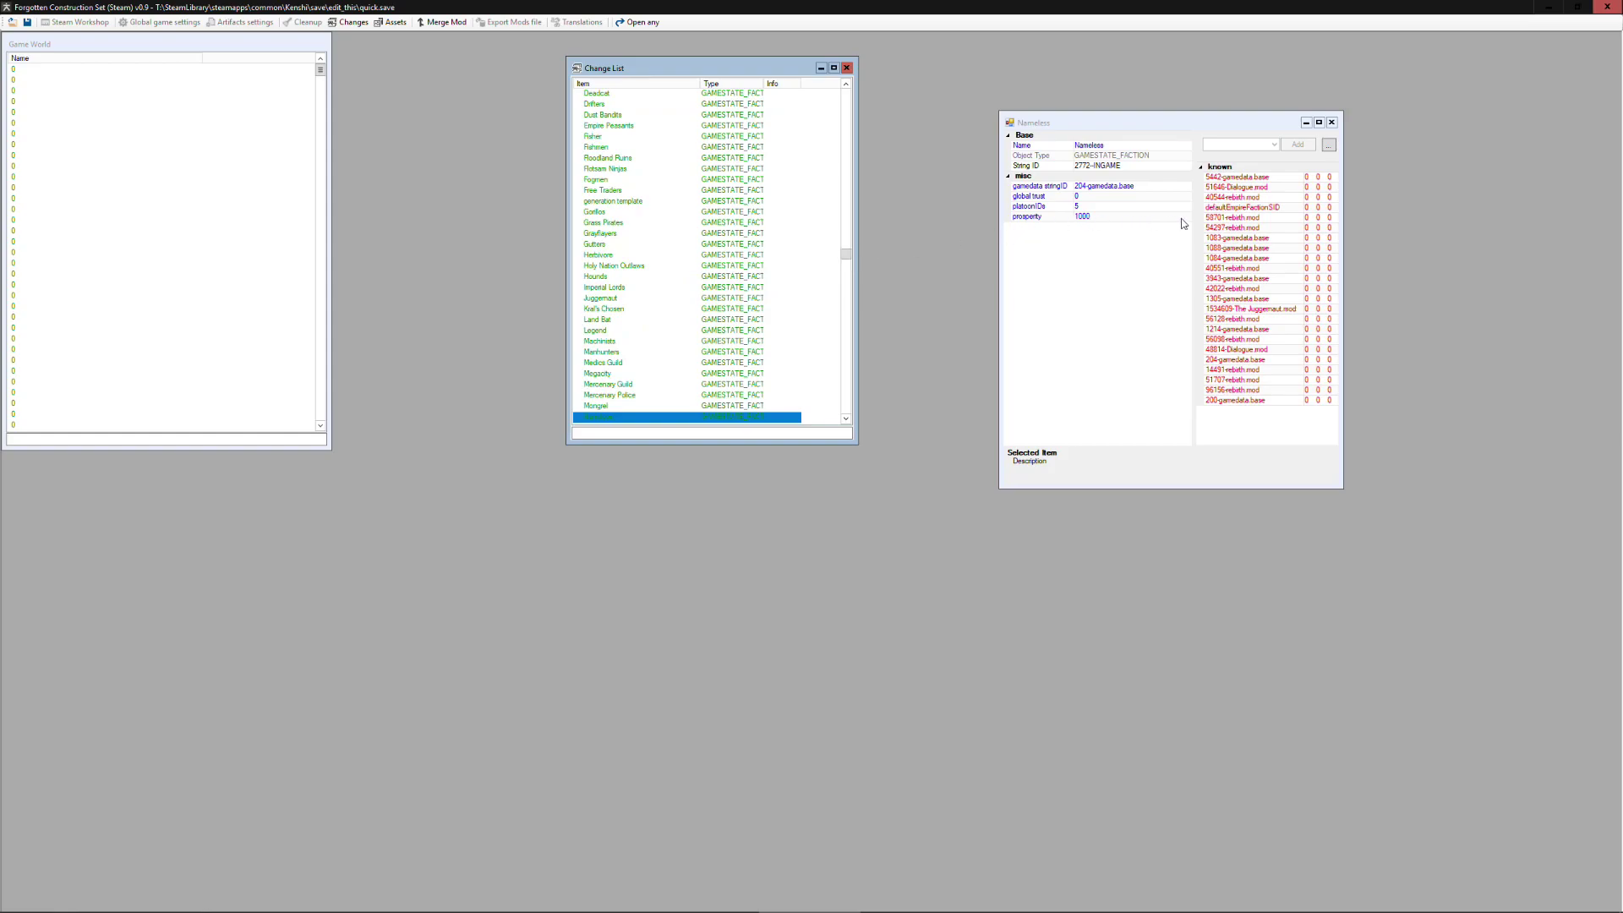
pyautogui.moveTo(843, 256); pyautogui.dragTo(875, 148)
pyautogui.scroll(5, 663, 275)
# - Open the Nameless_0 platoon record, move its window lower, and widen it
pyautogui.click(618, 299)
pyautogui.press('Down')
pyautogui.press('Down')
pyautogui.press('Down')
pyautogui.press('Down')
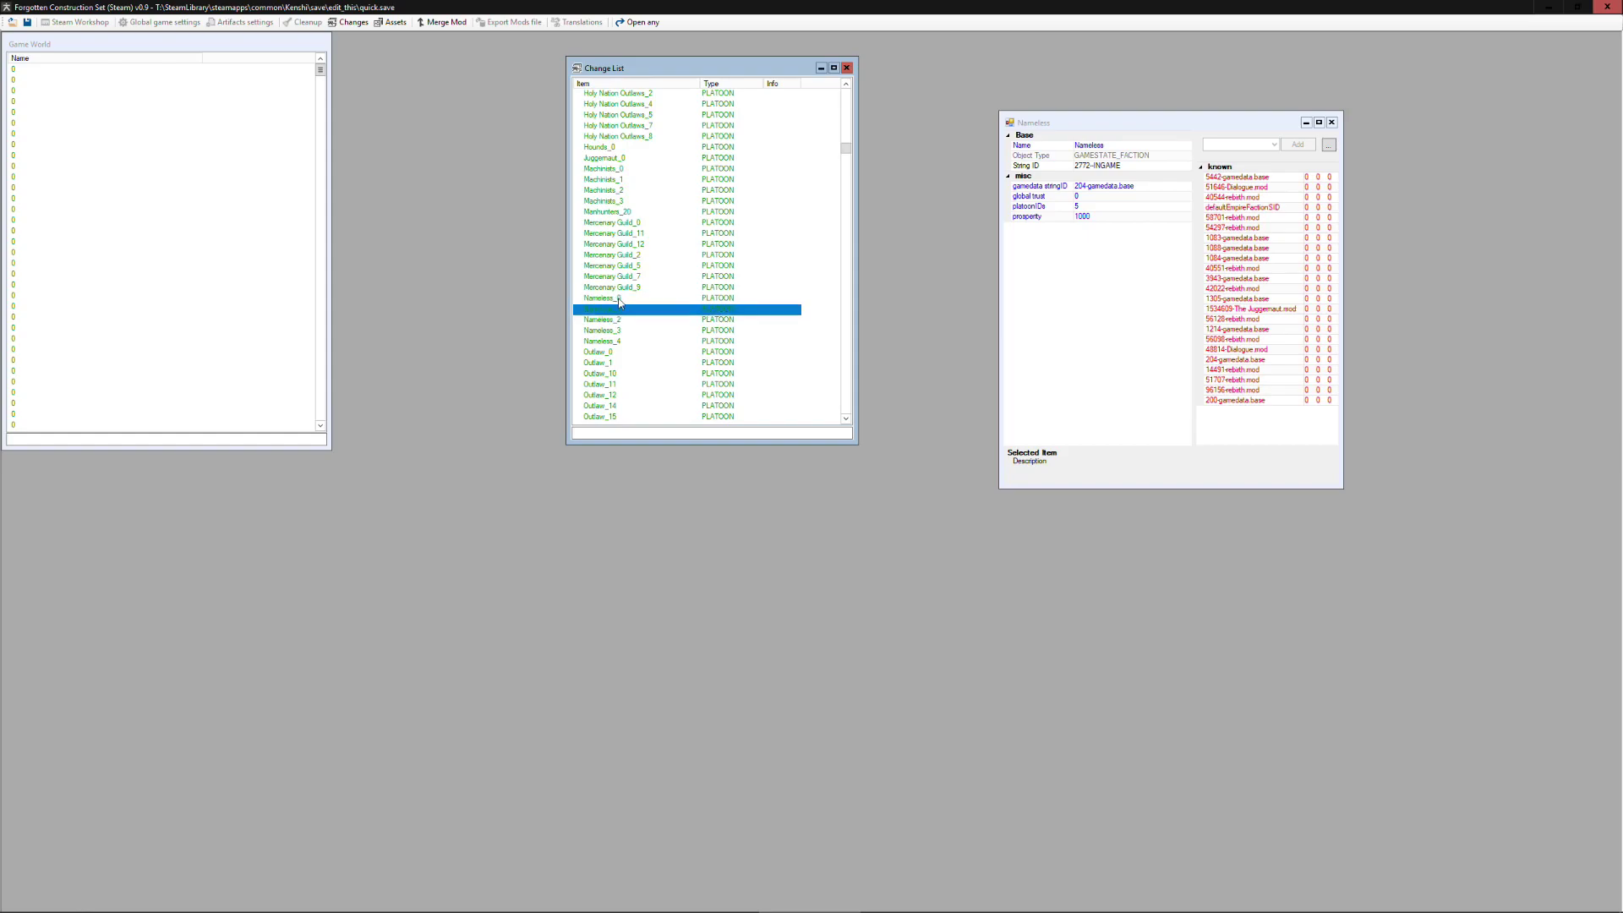
pyautogui.click(619, 299)
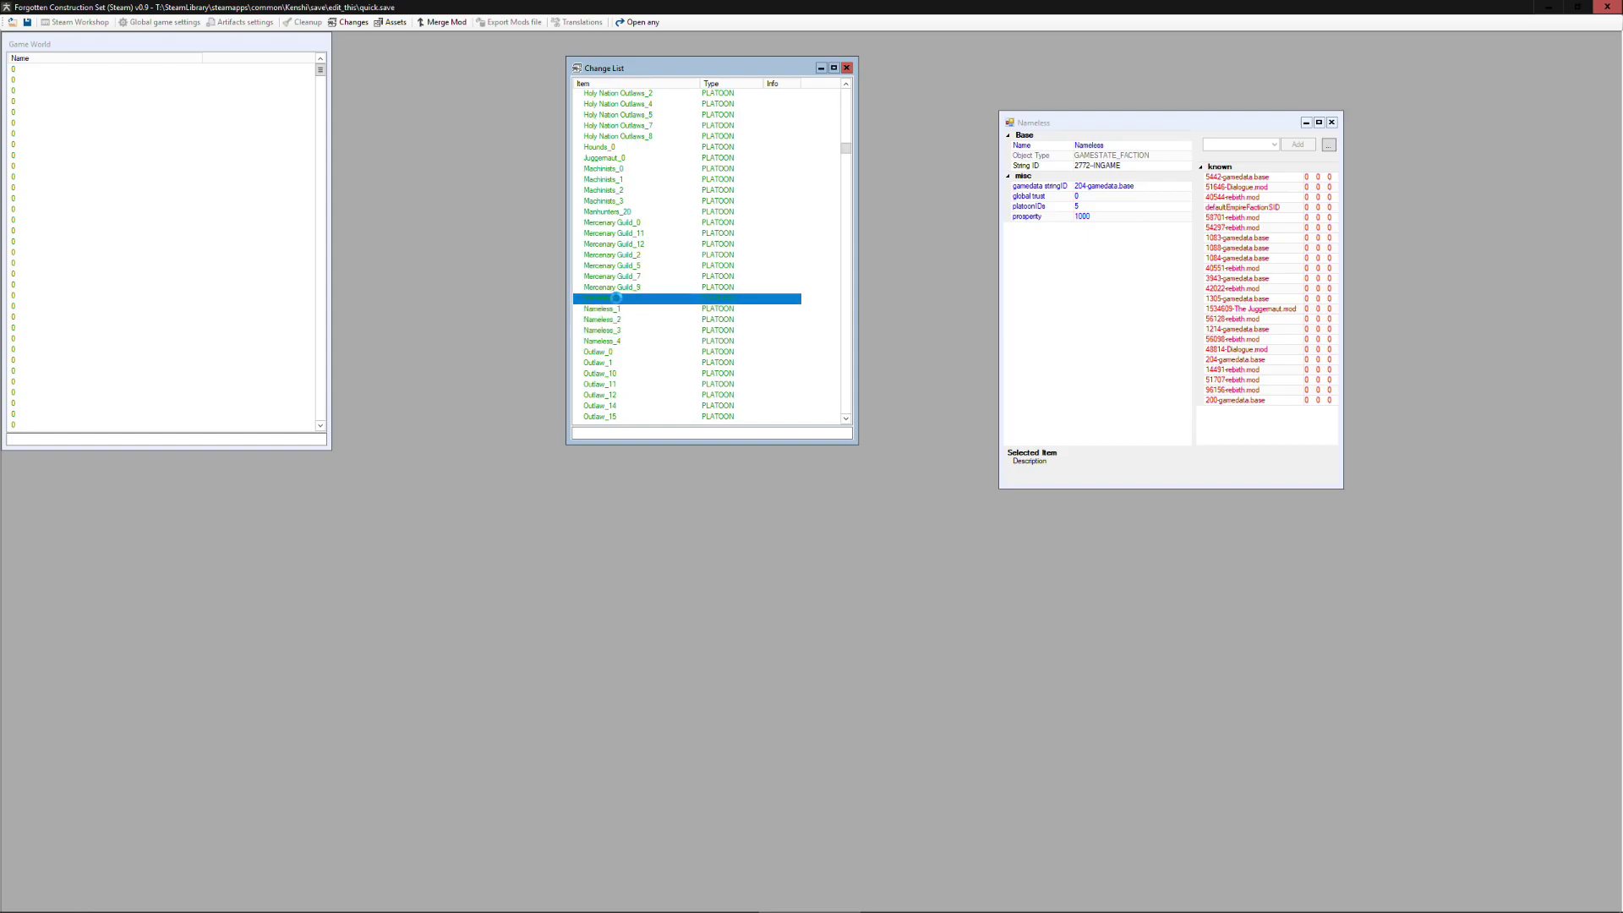
pyautogui.doubleClick(616, 299)
pyautogui.moveTo(279, 100); pyautogui.dragTo(431, 476)
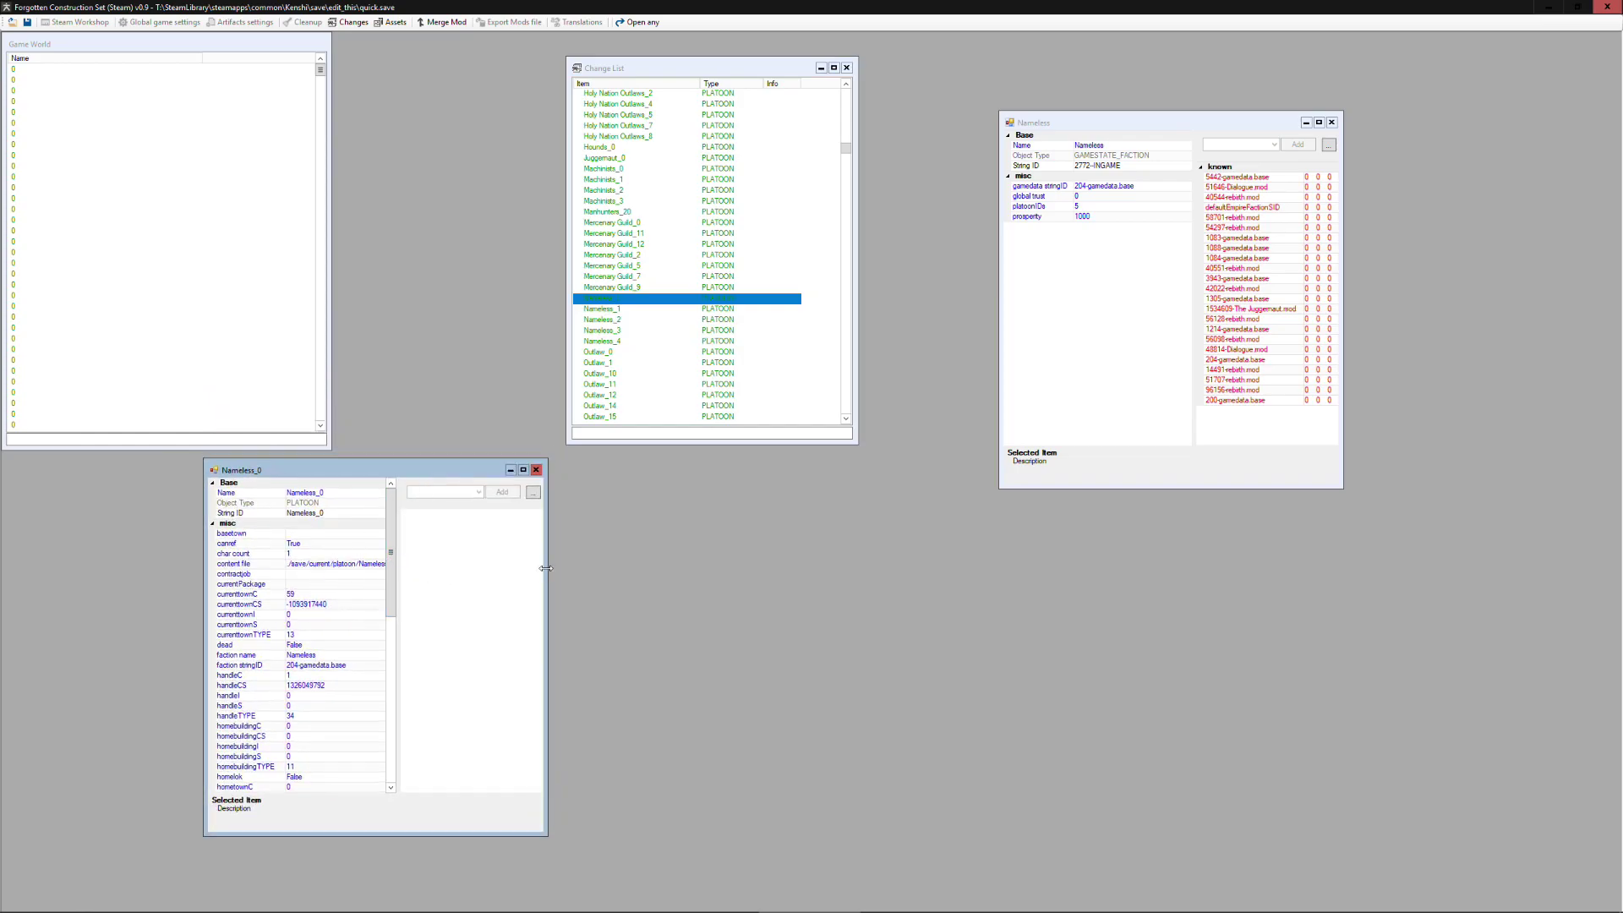
pyautogui.moveTo(546, 568); pyautogui.dragTo(698, 568)
# - Inspect Nameless_0's content file, currentPackage, and squad index 0 properties
pyautogui.click(422, 565)
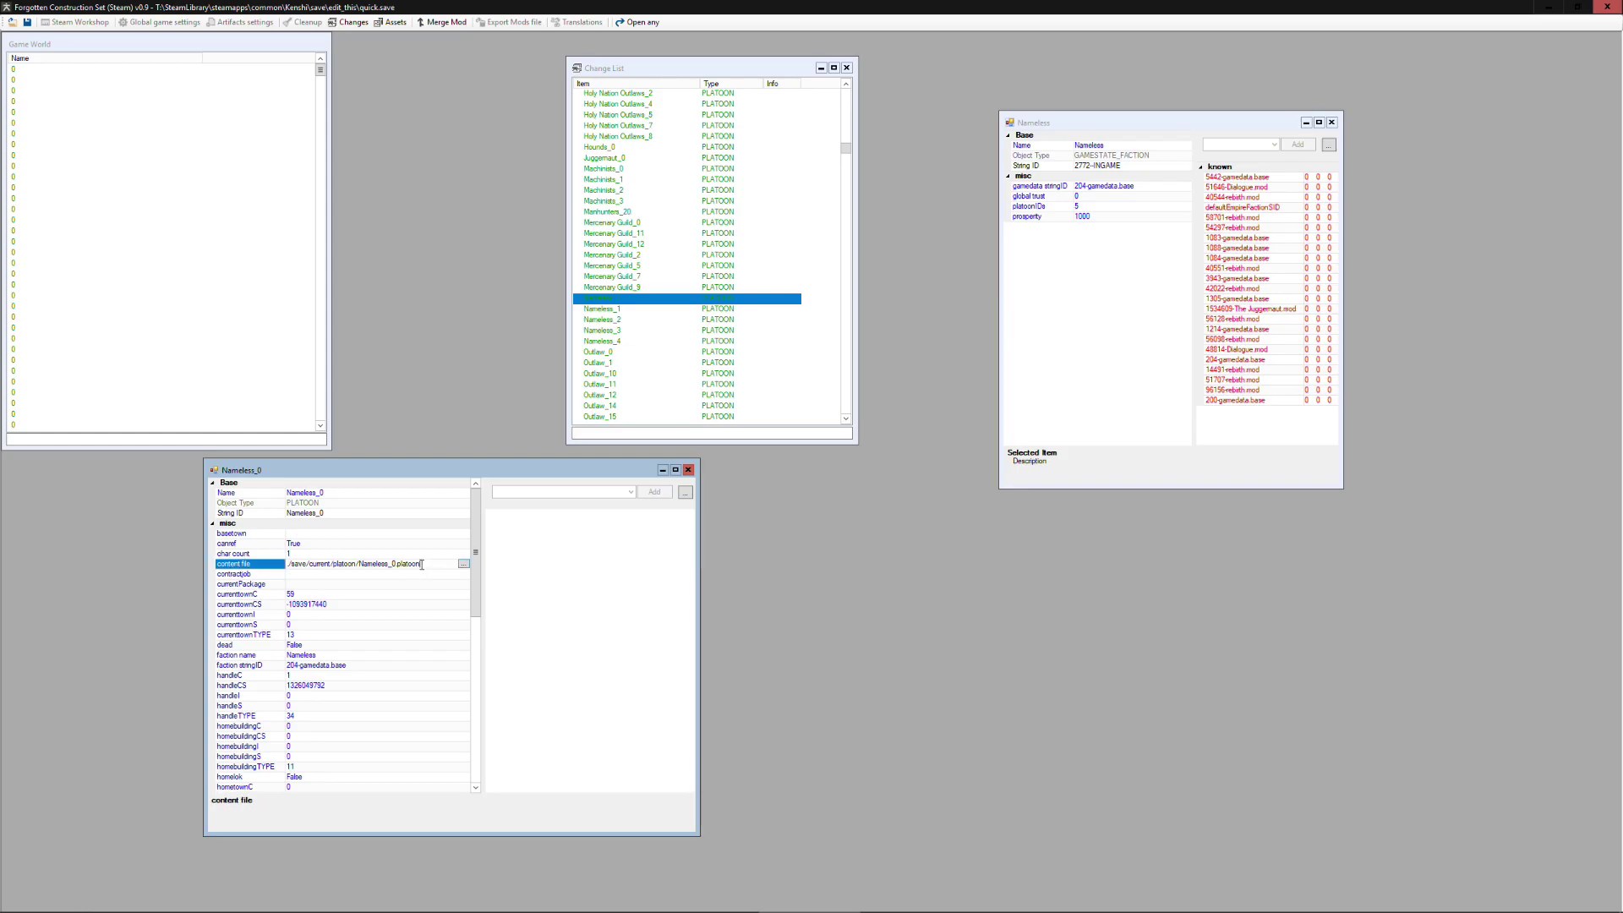
pyautogui.press('Down')
pyautogui.press('Down')
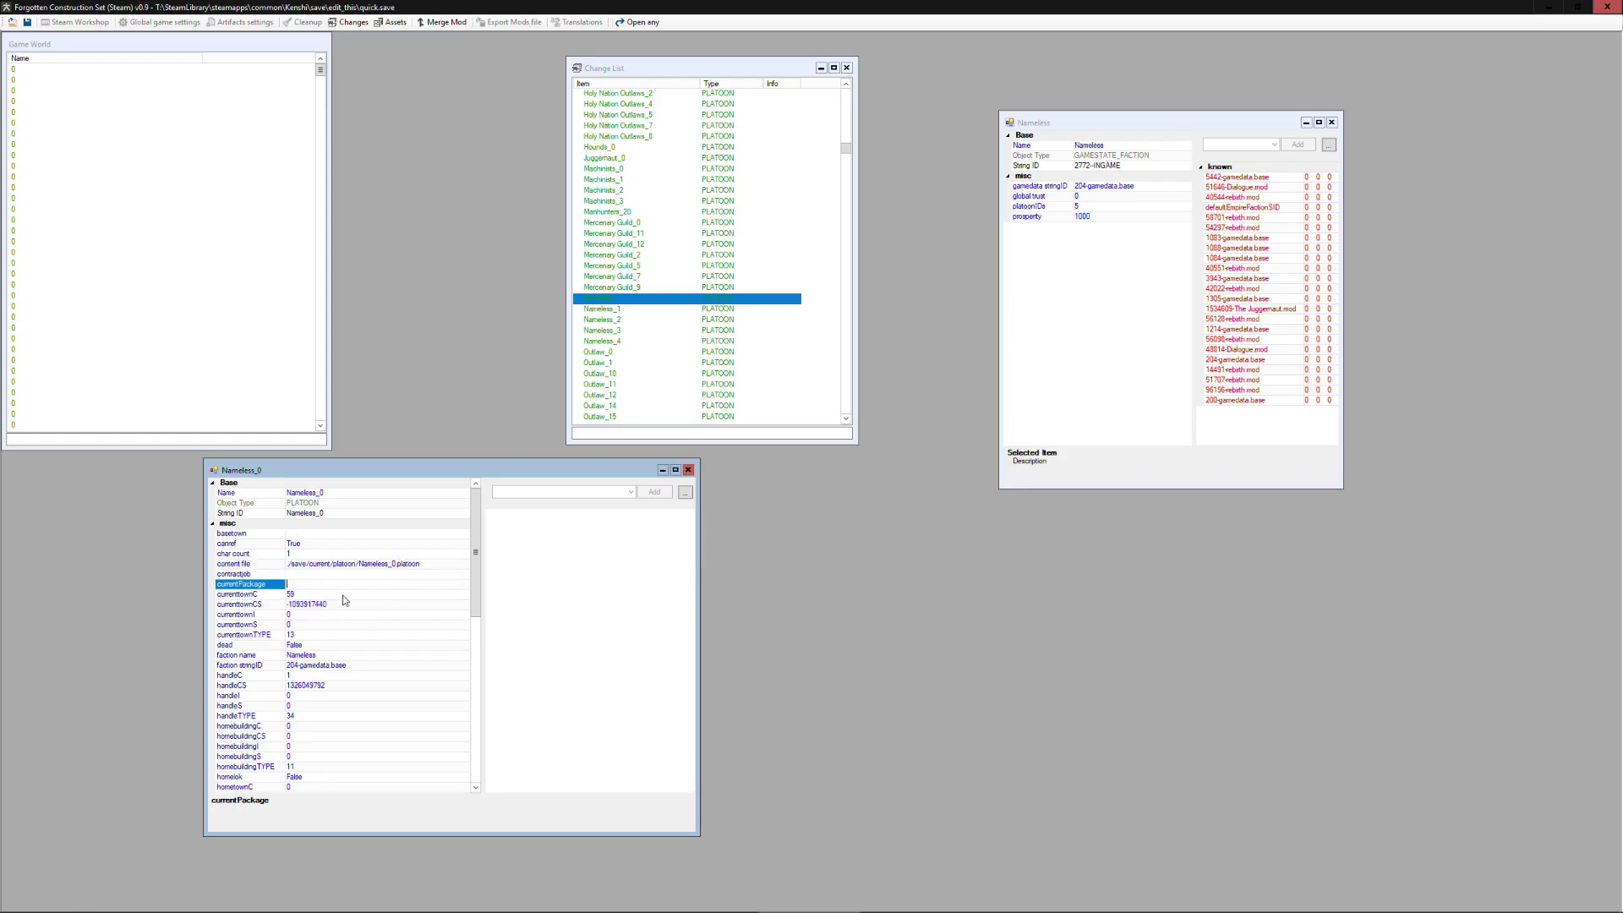
pyautogui.scroll(-2, 471, 606)
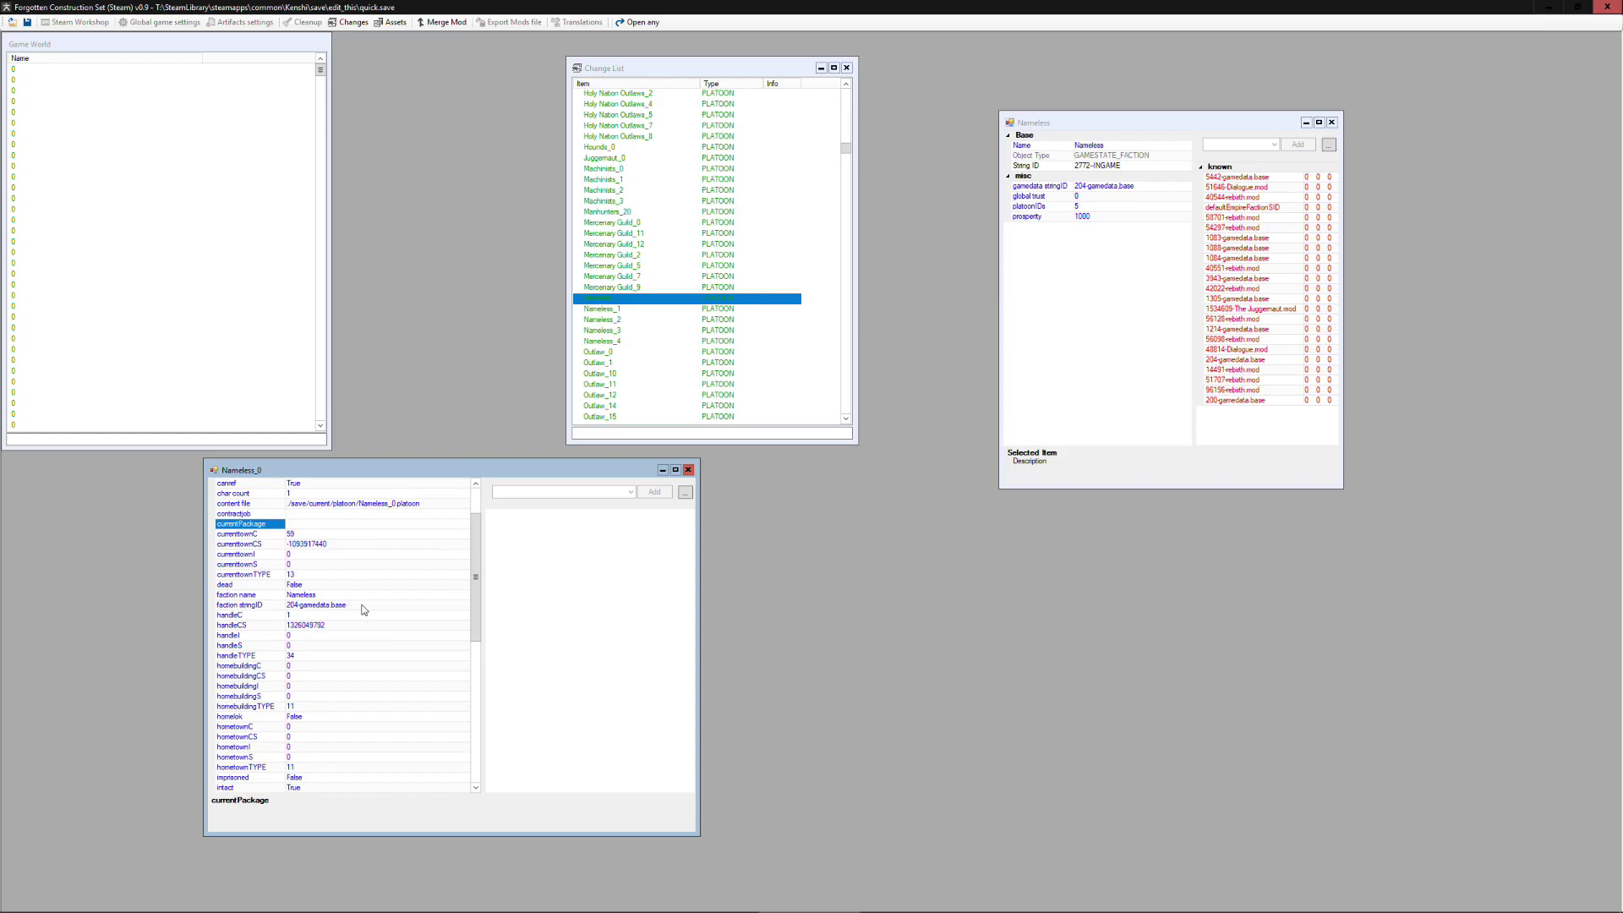
pyautogui.moveTo(472, 592); pyautogui.dragTo(441, 743)
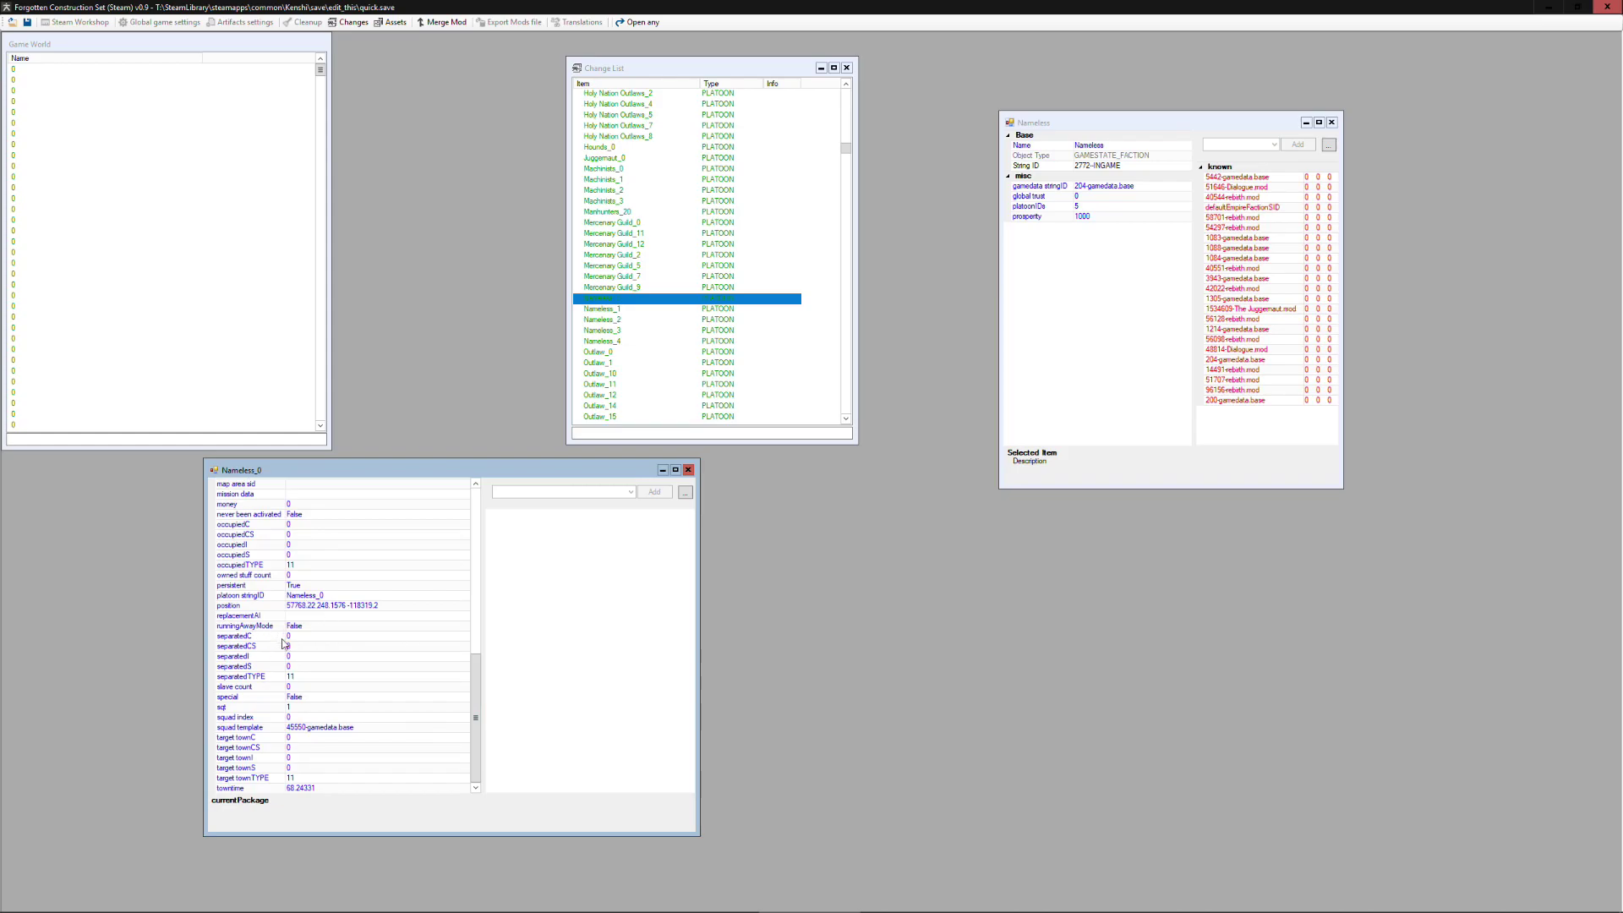
pyautogui.click(470, 719)
pyautogui.moveTo(478, 673); pyautogui.dragTo(493, 494)
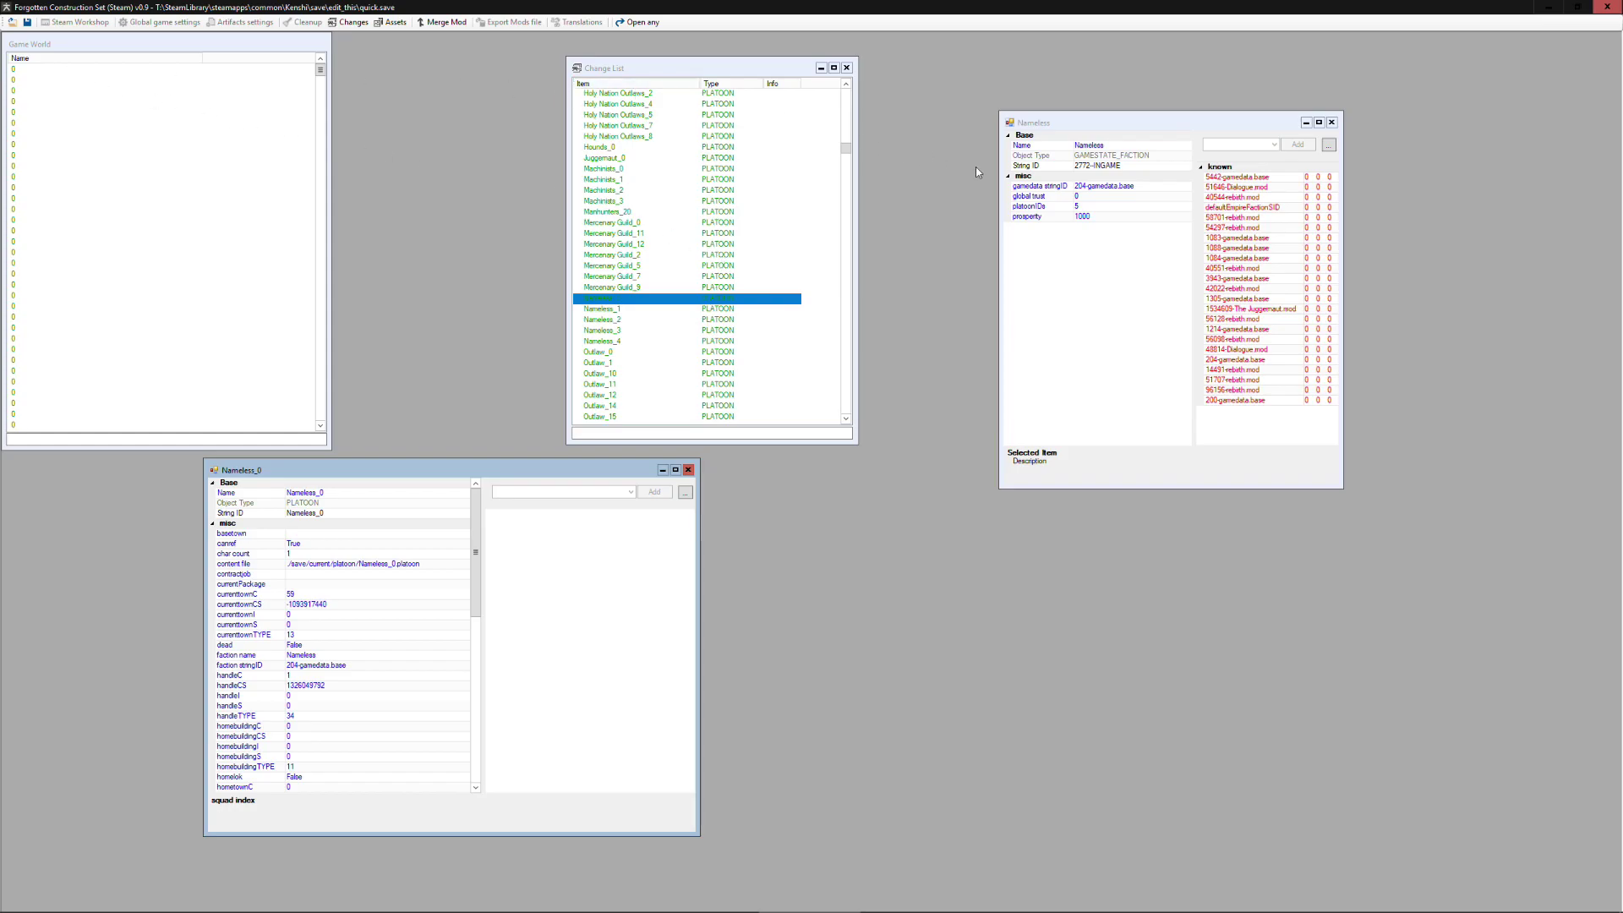
# - Load Nameless_0.platoon from save\edit_this\platoon using Open any
pyautogui.click(635, 23)
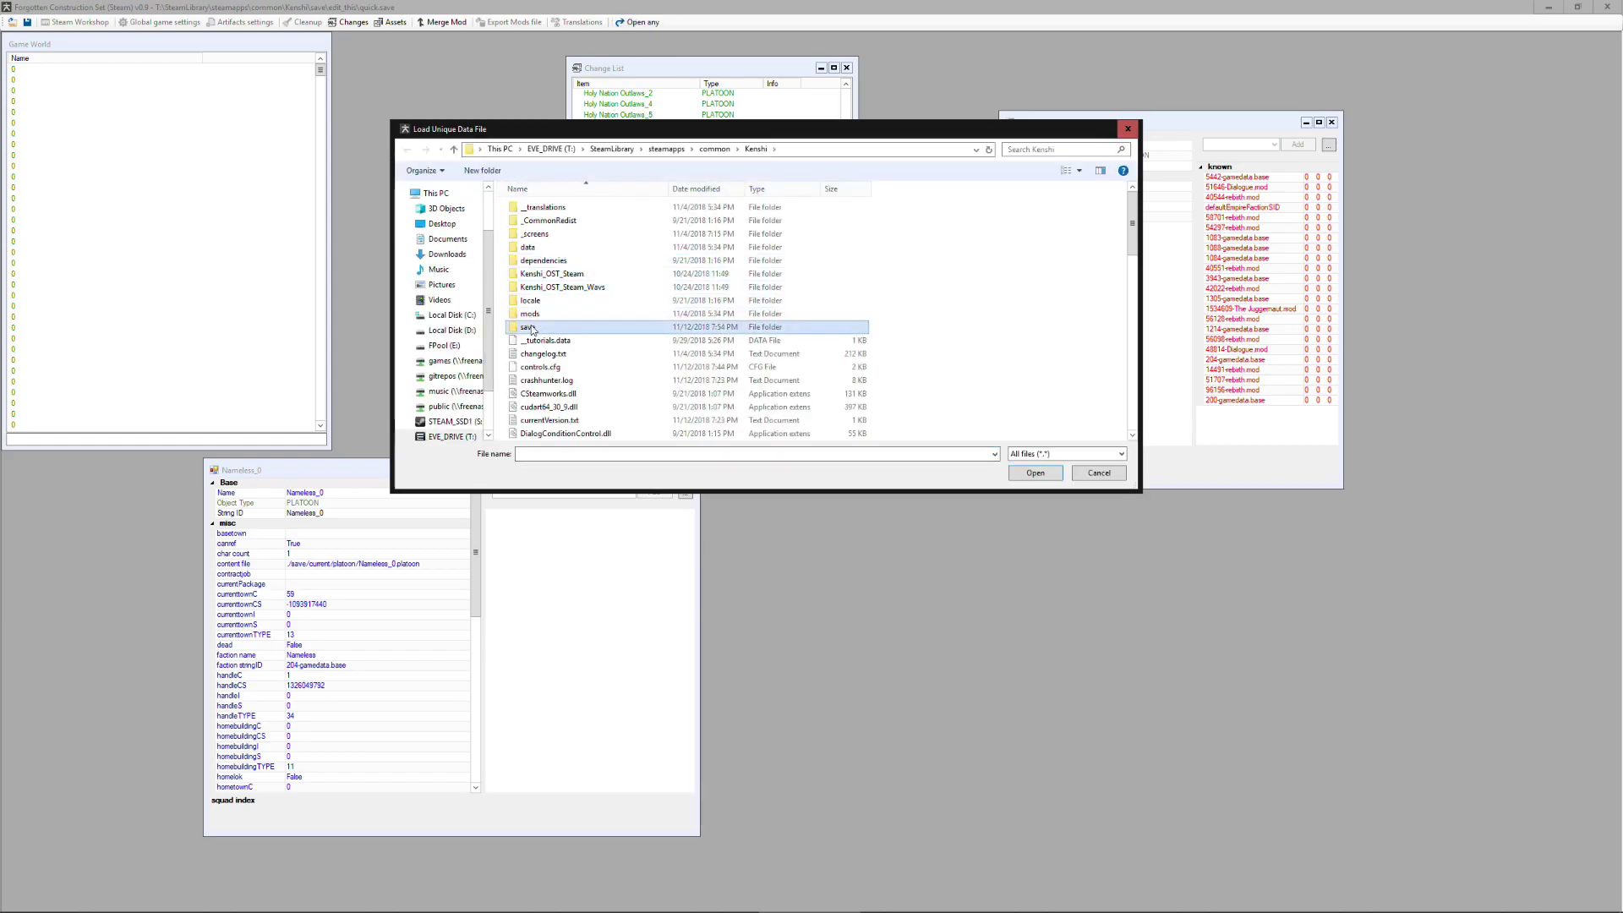
pyautogui.press('Return')
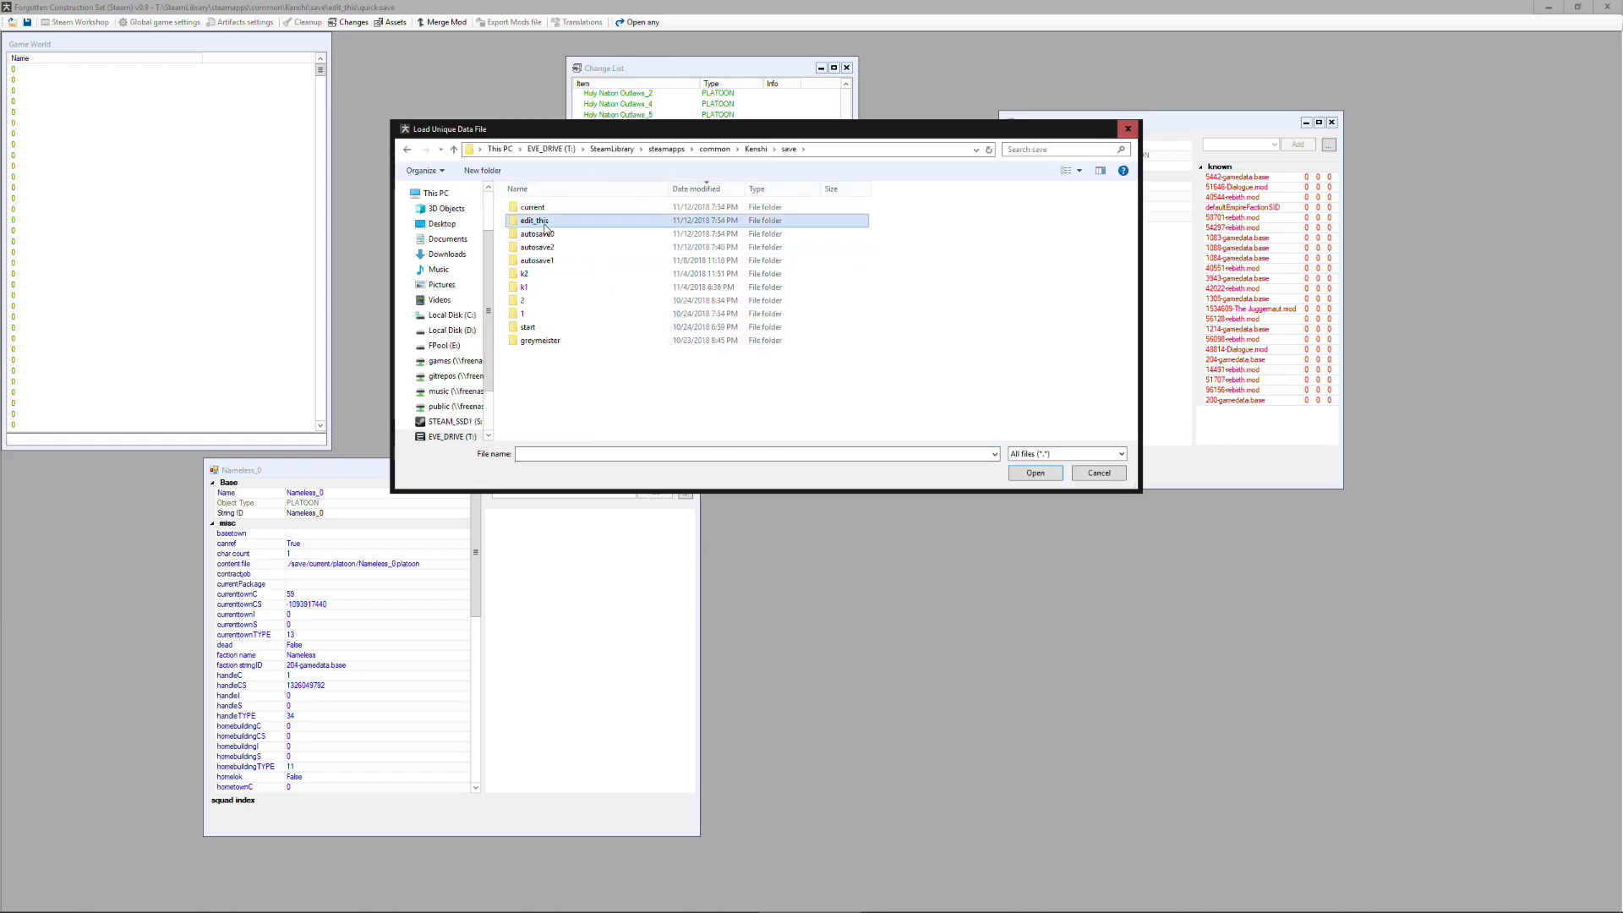
pyautogui.doubleClick(545, 221)
pyautogui.click(532, 211)
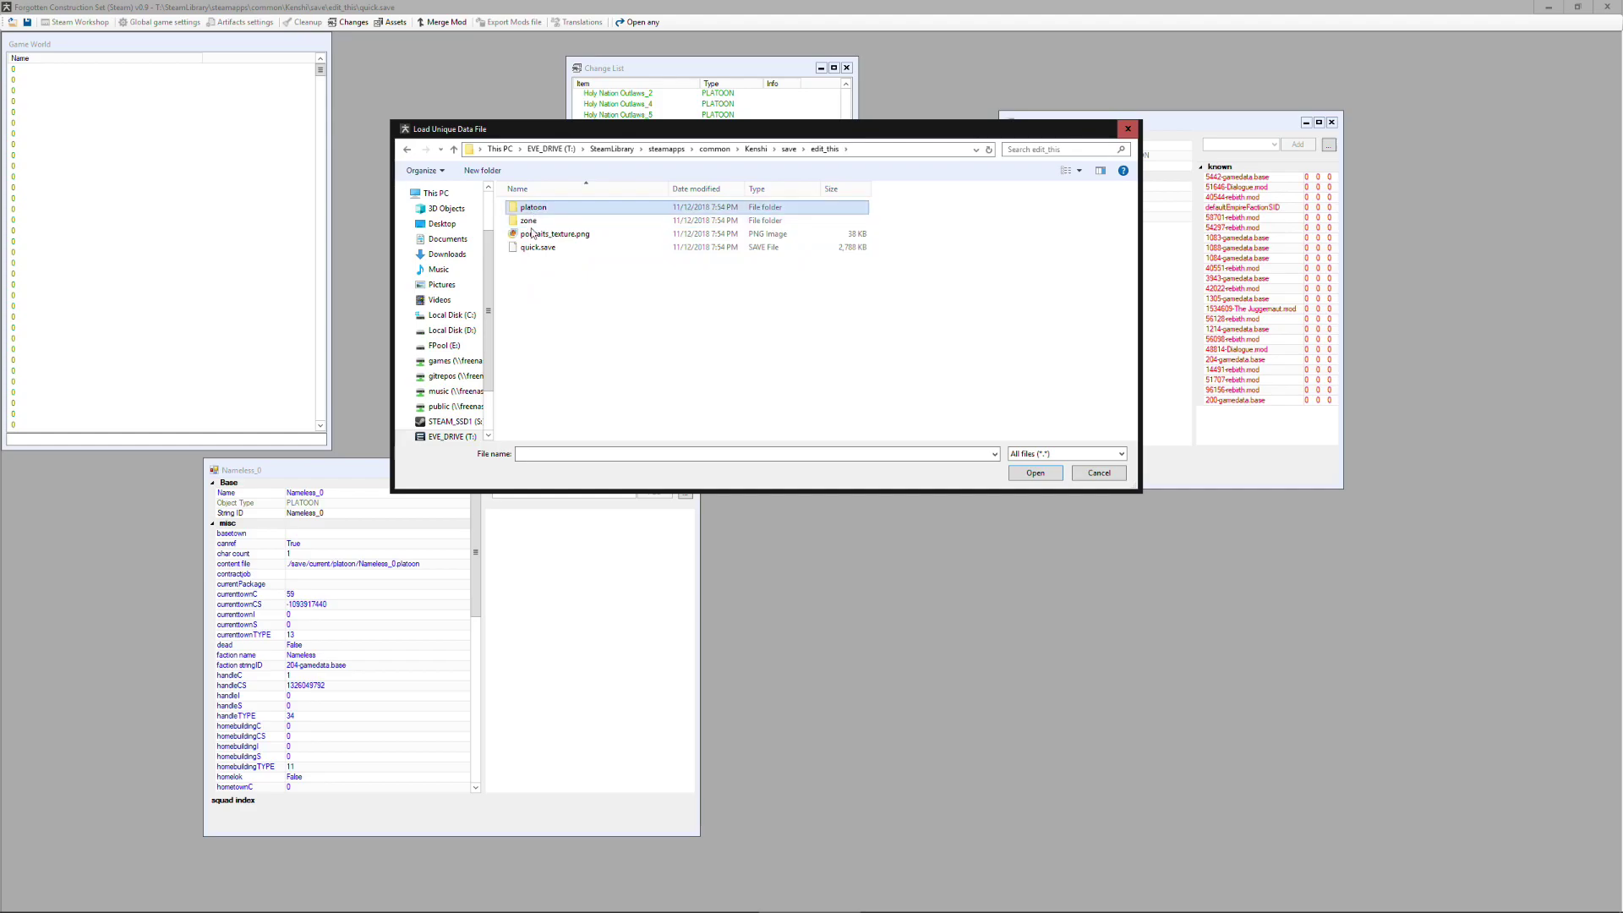
pyautogui.press('Return')
pyautogui.click(532, 235)
pyautogui.press('n')
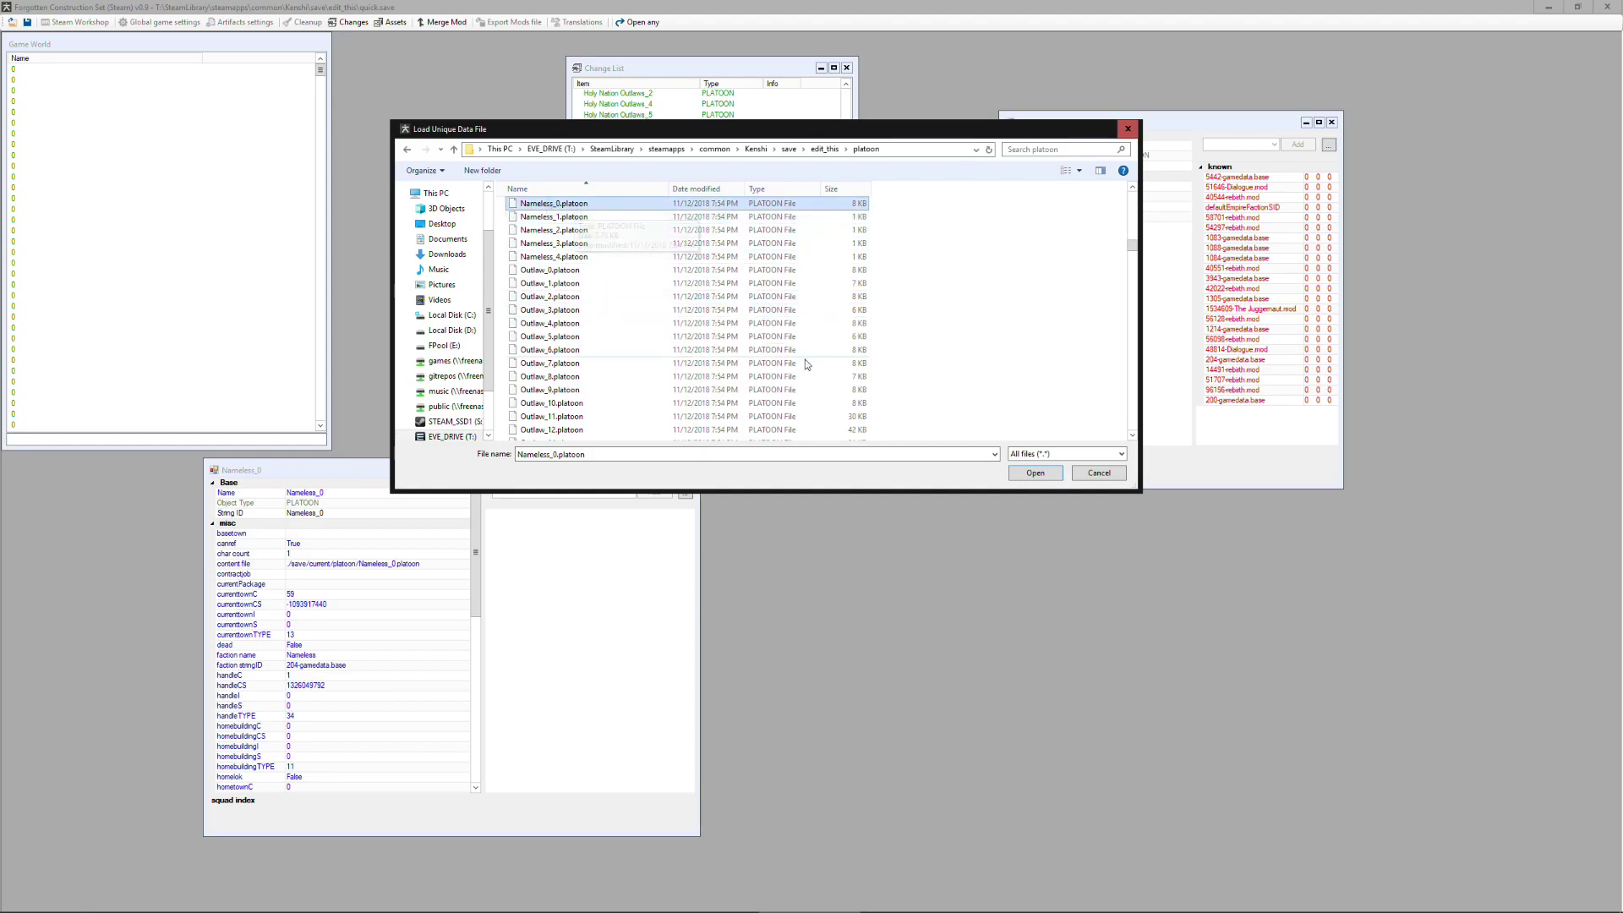
pyautogui.click(1039, 477)
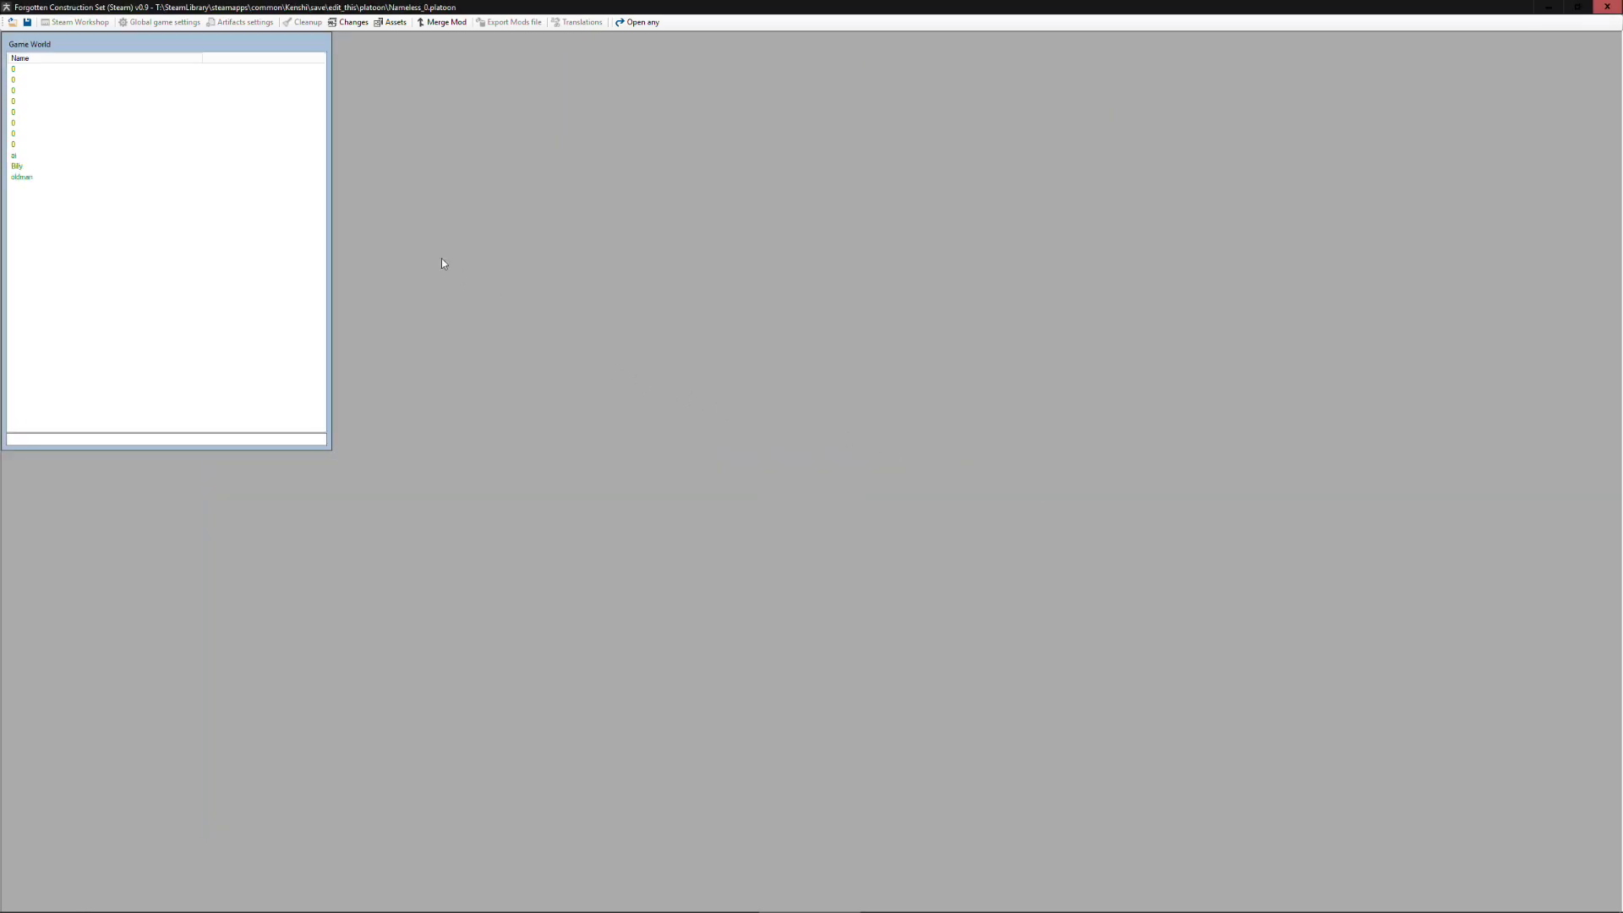
# - Show the loaded platoon file's Change List, moved right and widened so full Type names appear
pyautogui.click(349, 22)
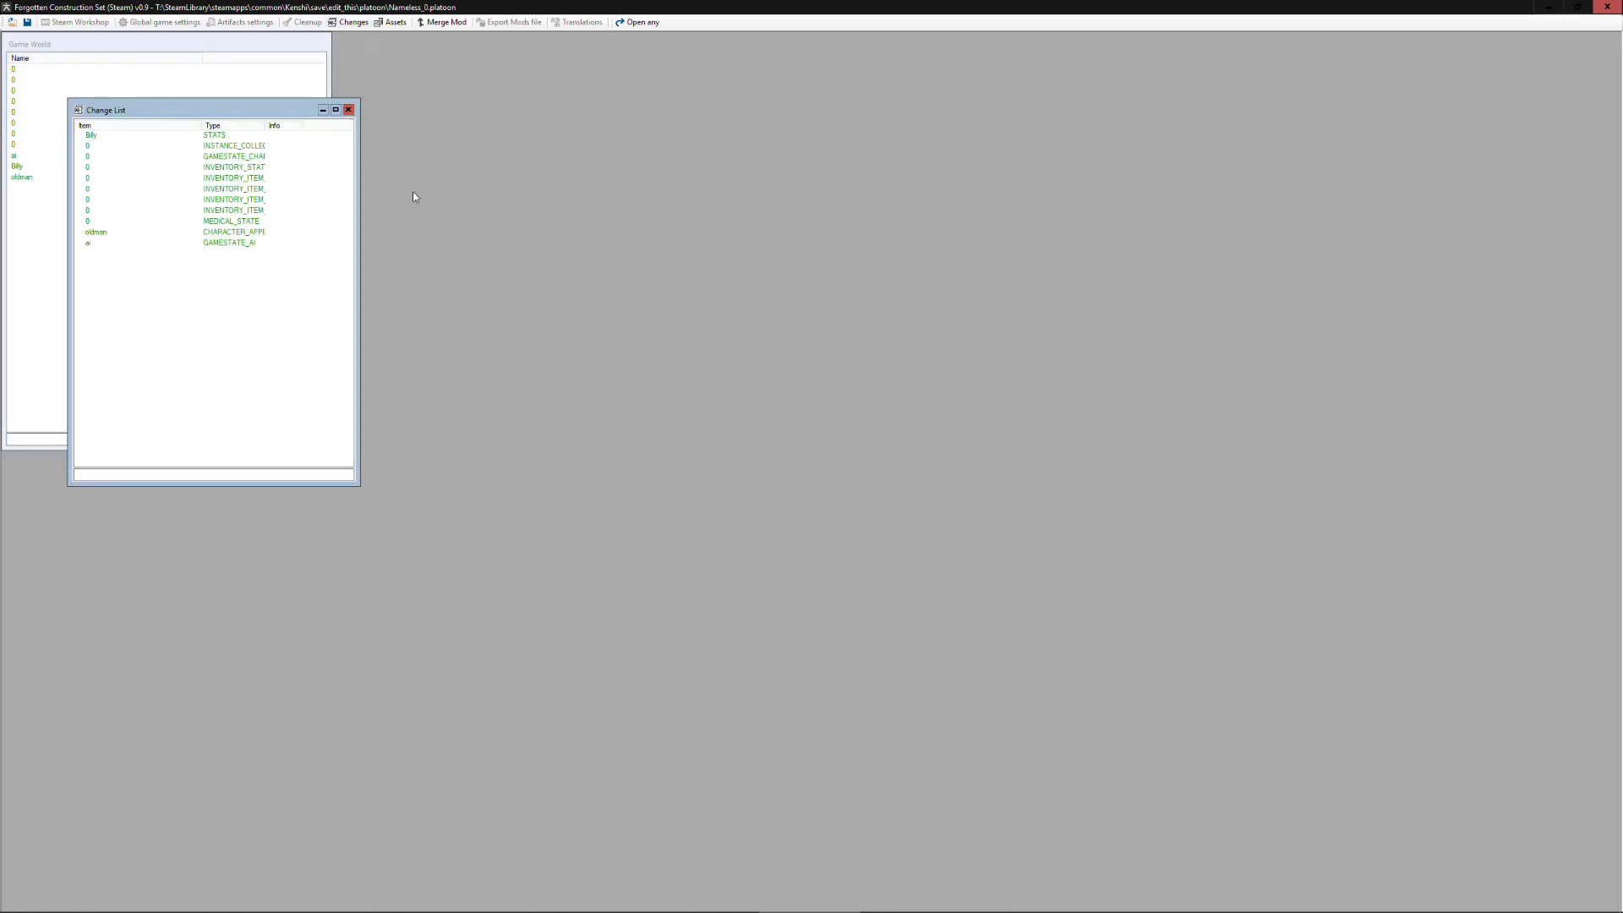
pyautogui.moveTo(256, 111); pyautogui.dragTo(610, 83)
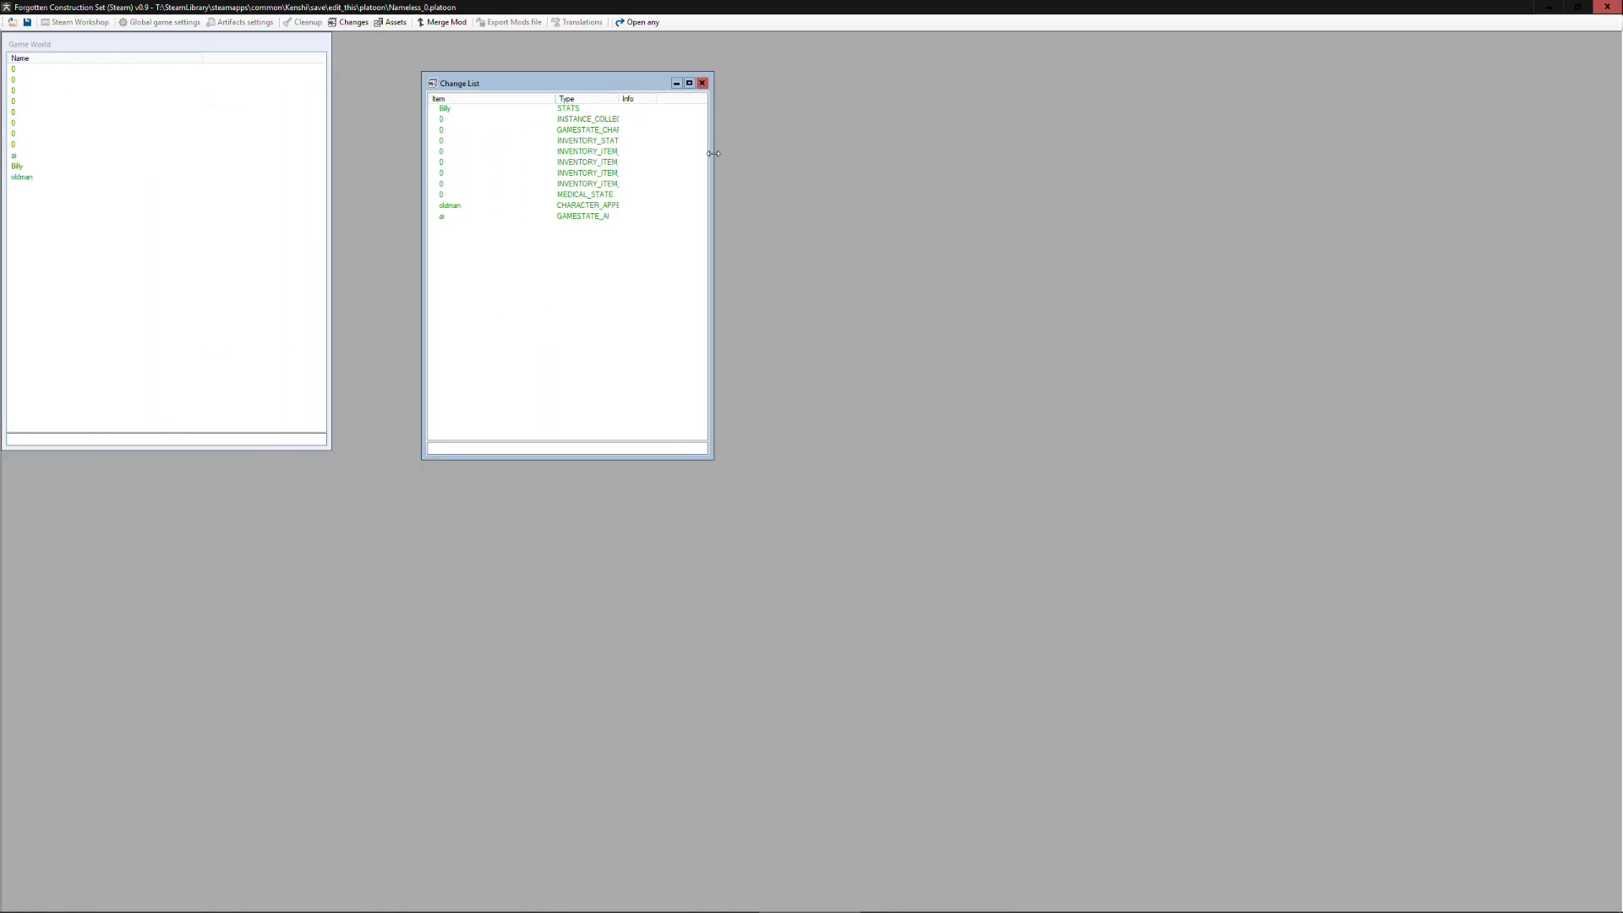
pyautogui.moveTo(714, 153); pyautogui.dragTo(843, 153)
pyautogui.moveTo(621, 99); pyautogui.dragTo(700, 99)
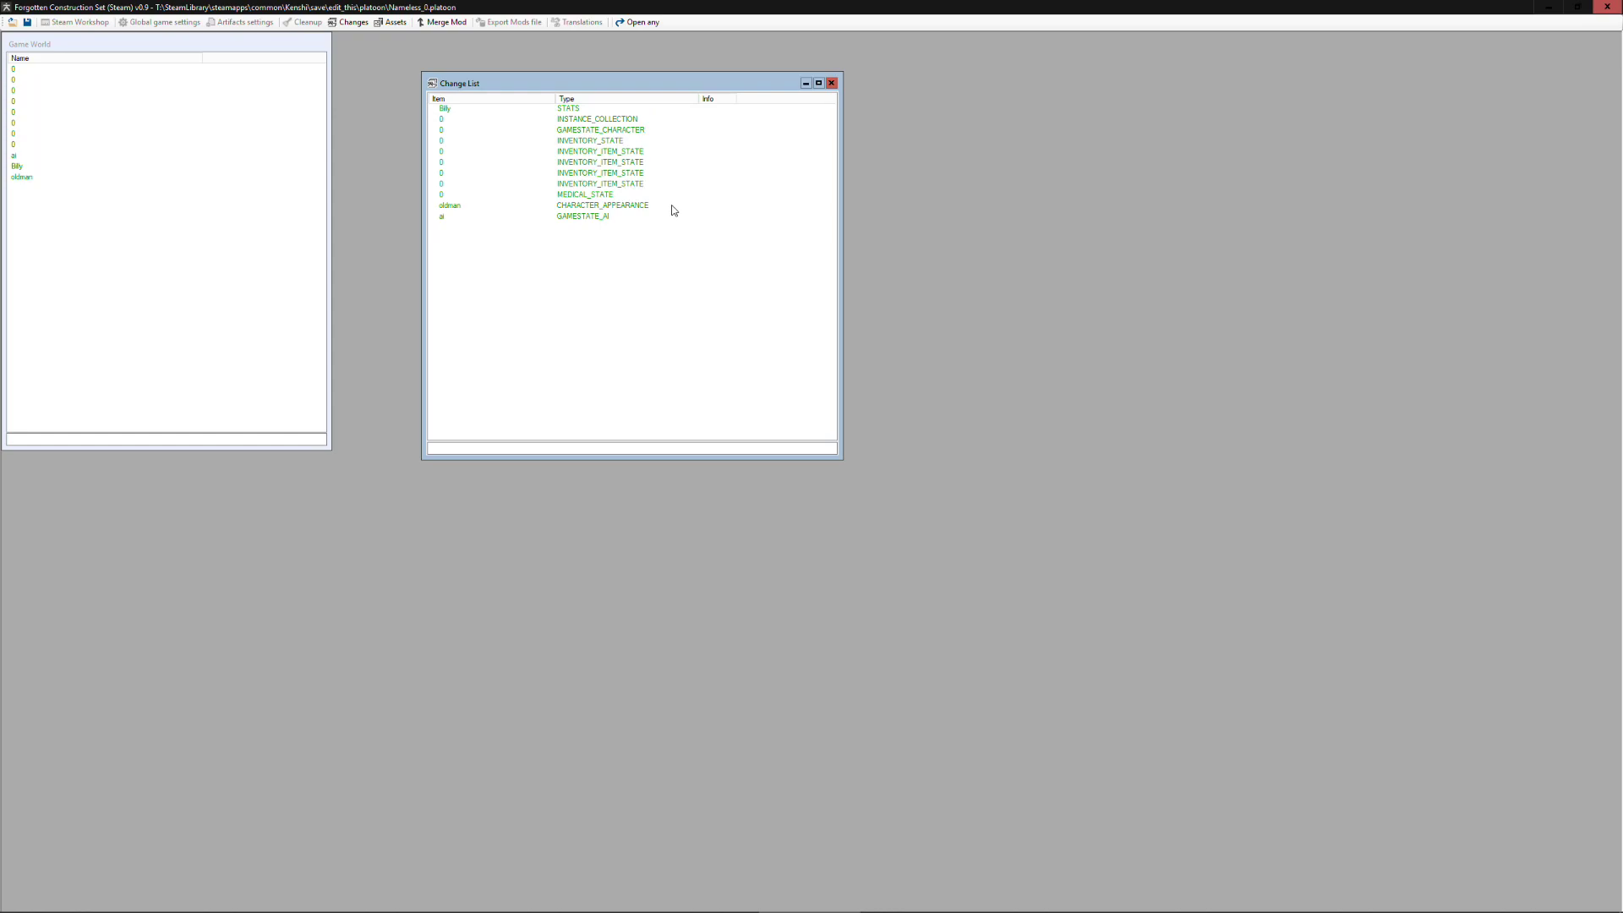
# - Inspect the oldman appearance record in its own window, maximizing and restoring it, then close it
pyautogui.click(594, 131)
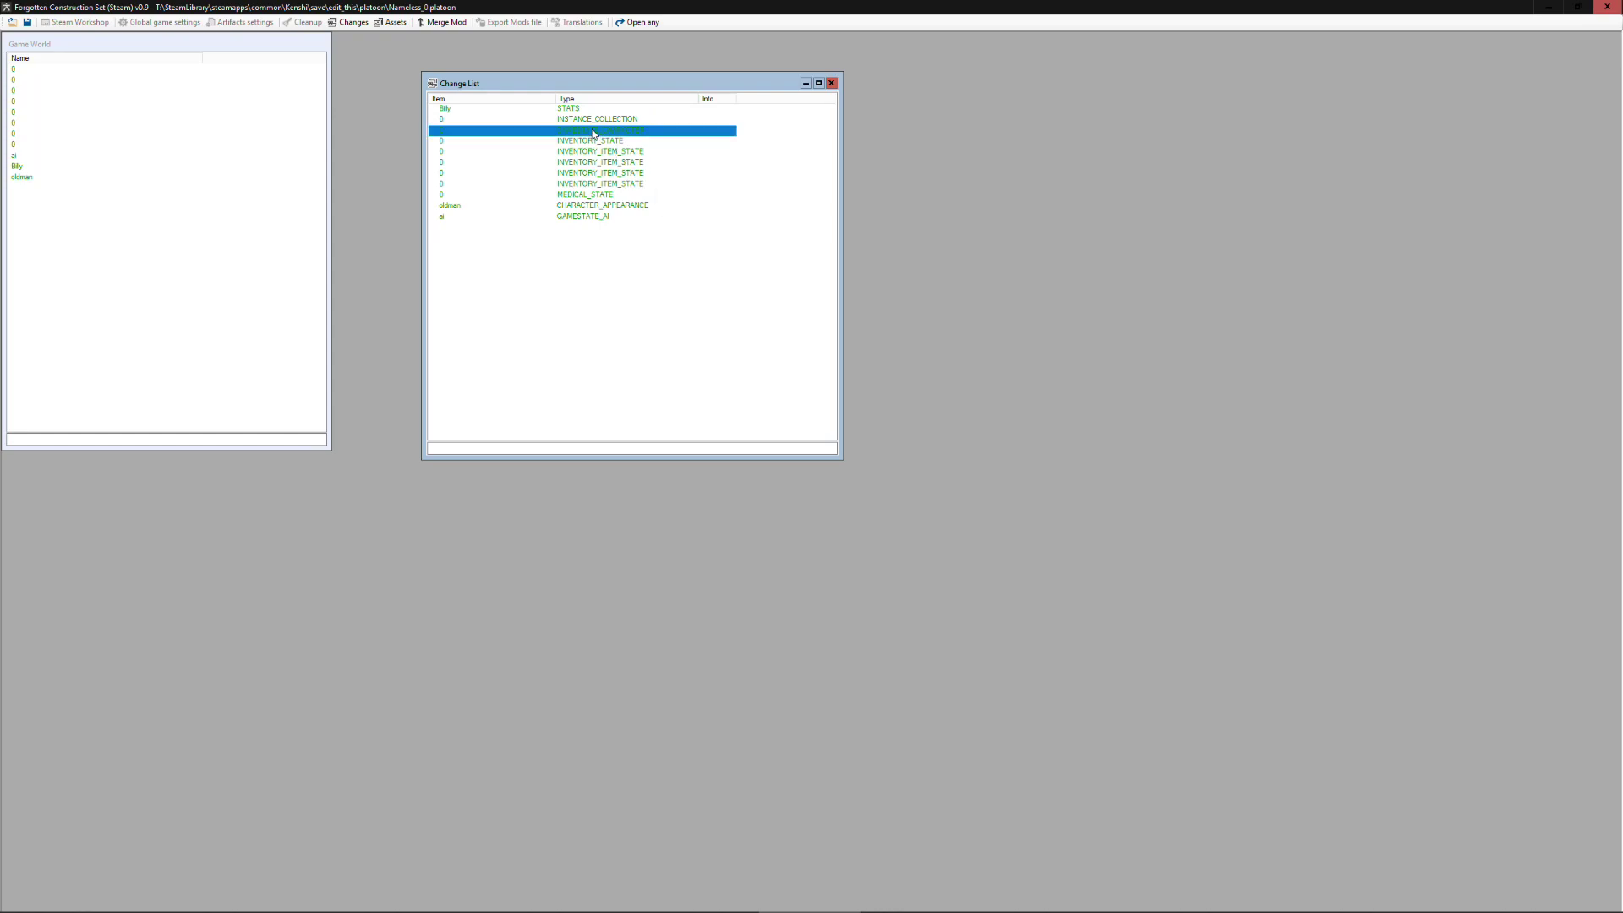
pyautogui.click(585, 209)
pyautogui.click(573, 175)
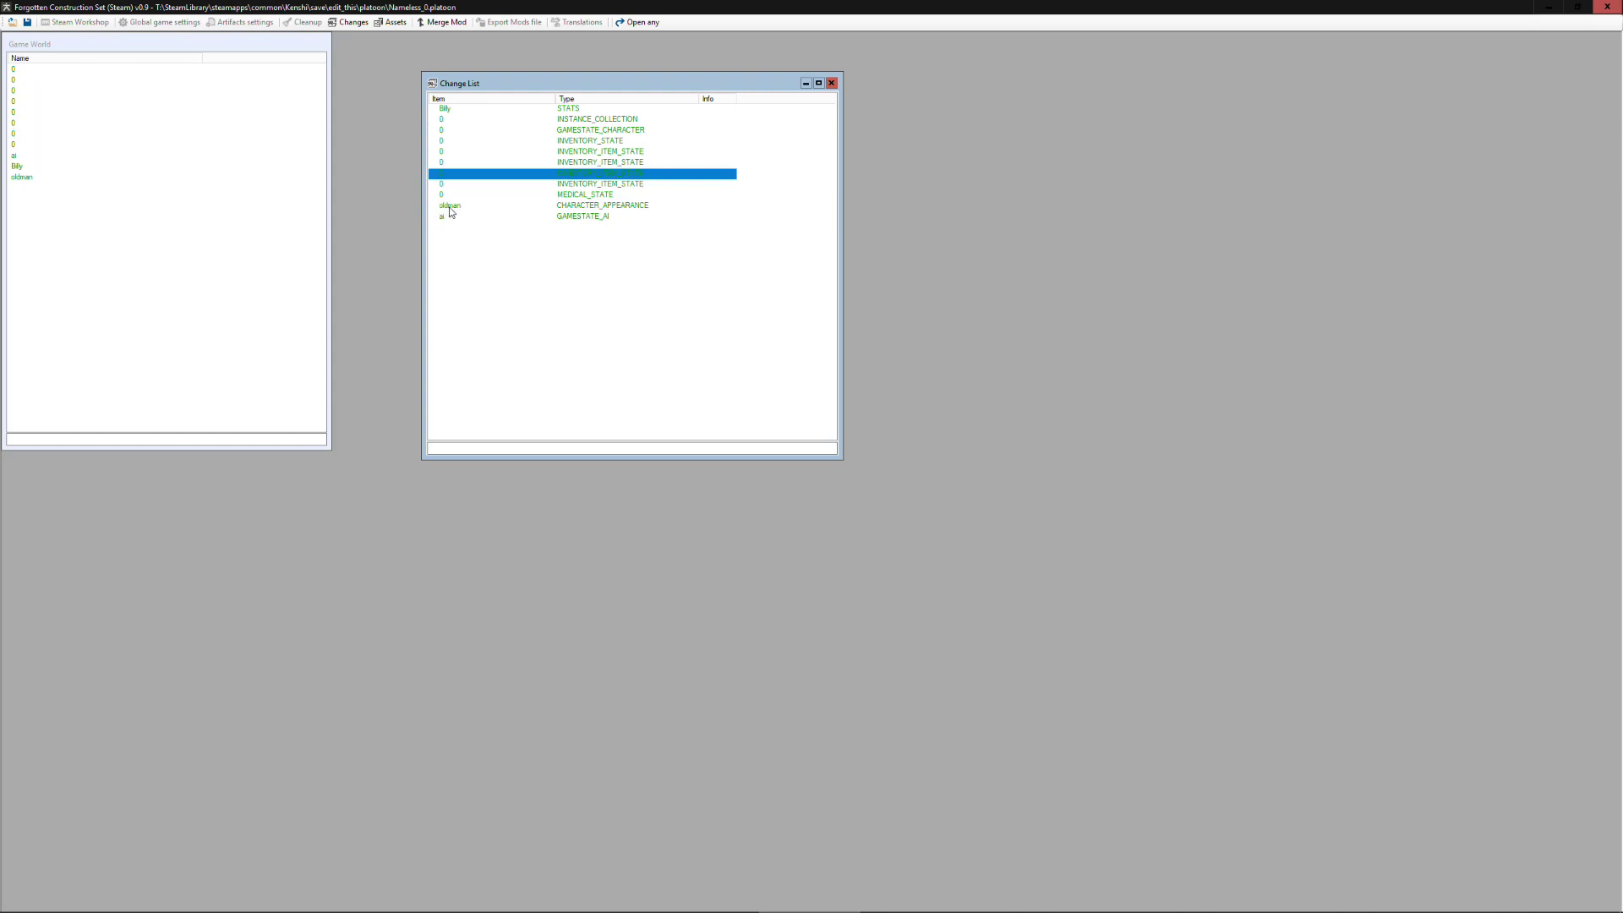
pyautogui.doubleClick(580, 209)
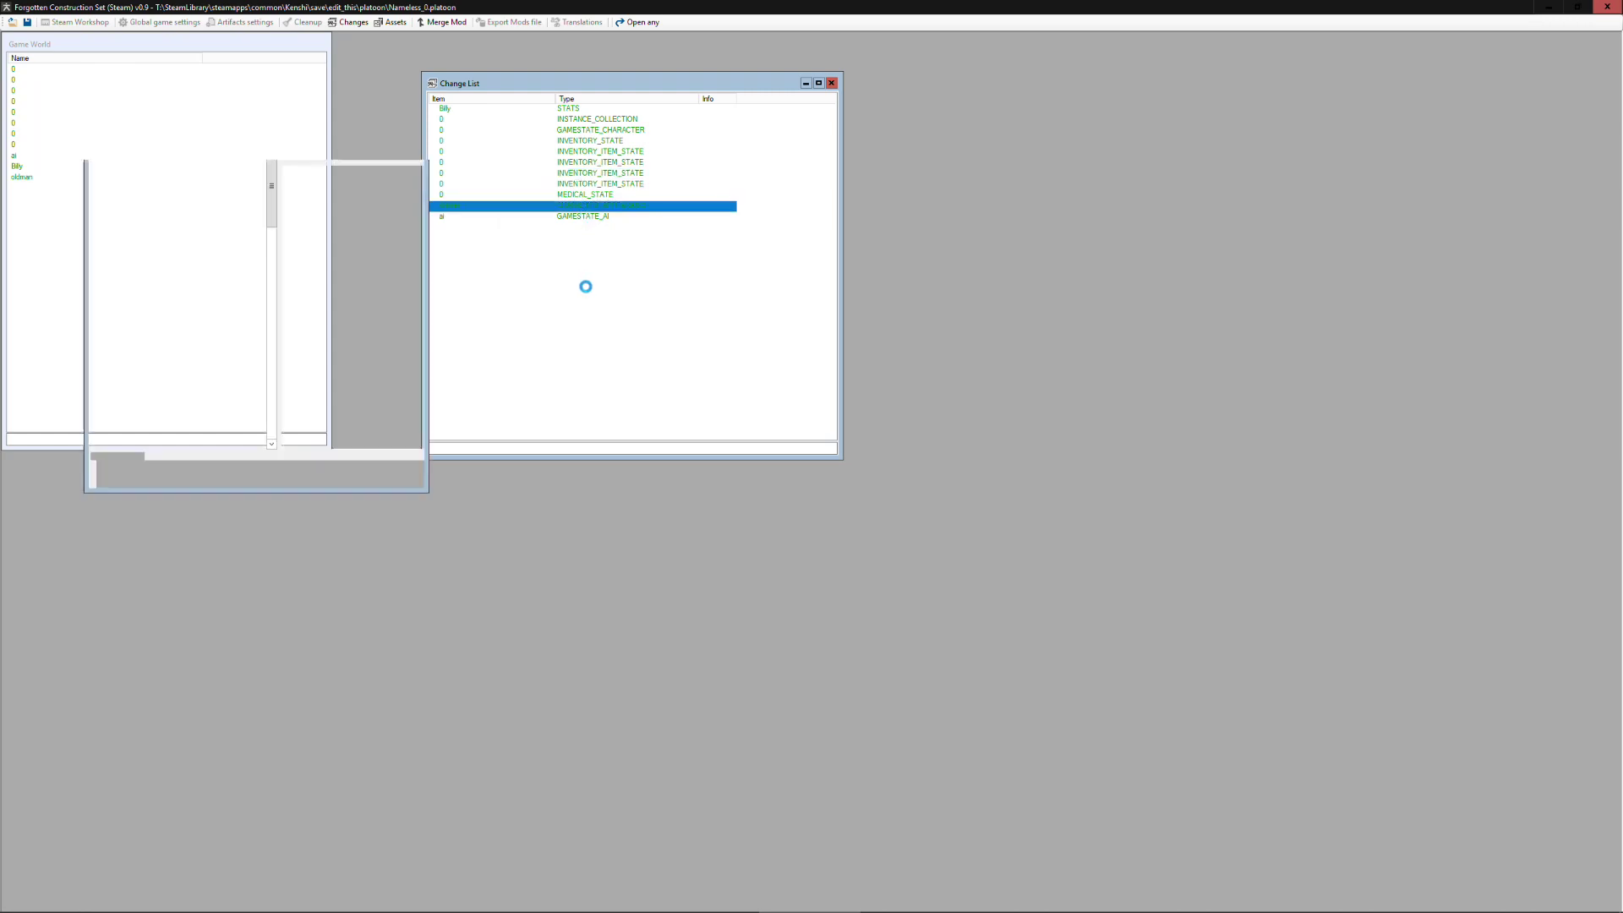
pyautogui.moveTo(307, 133); pyautogui.dragTo(1128, 157)
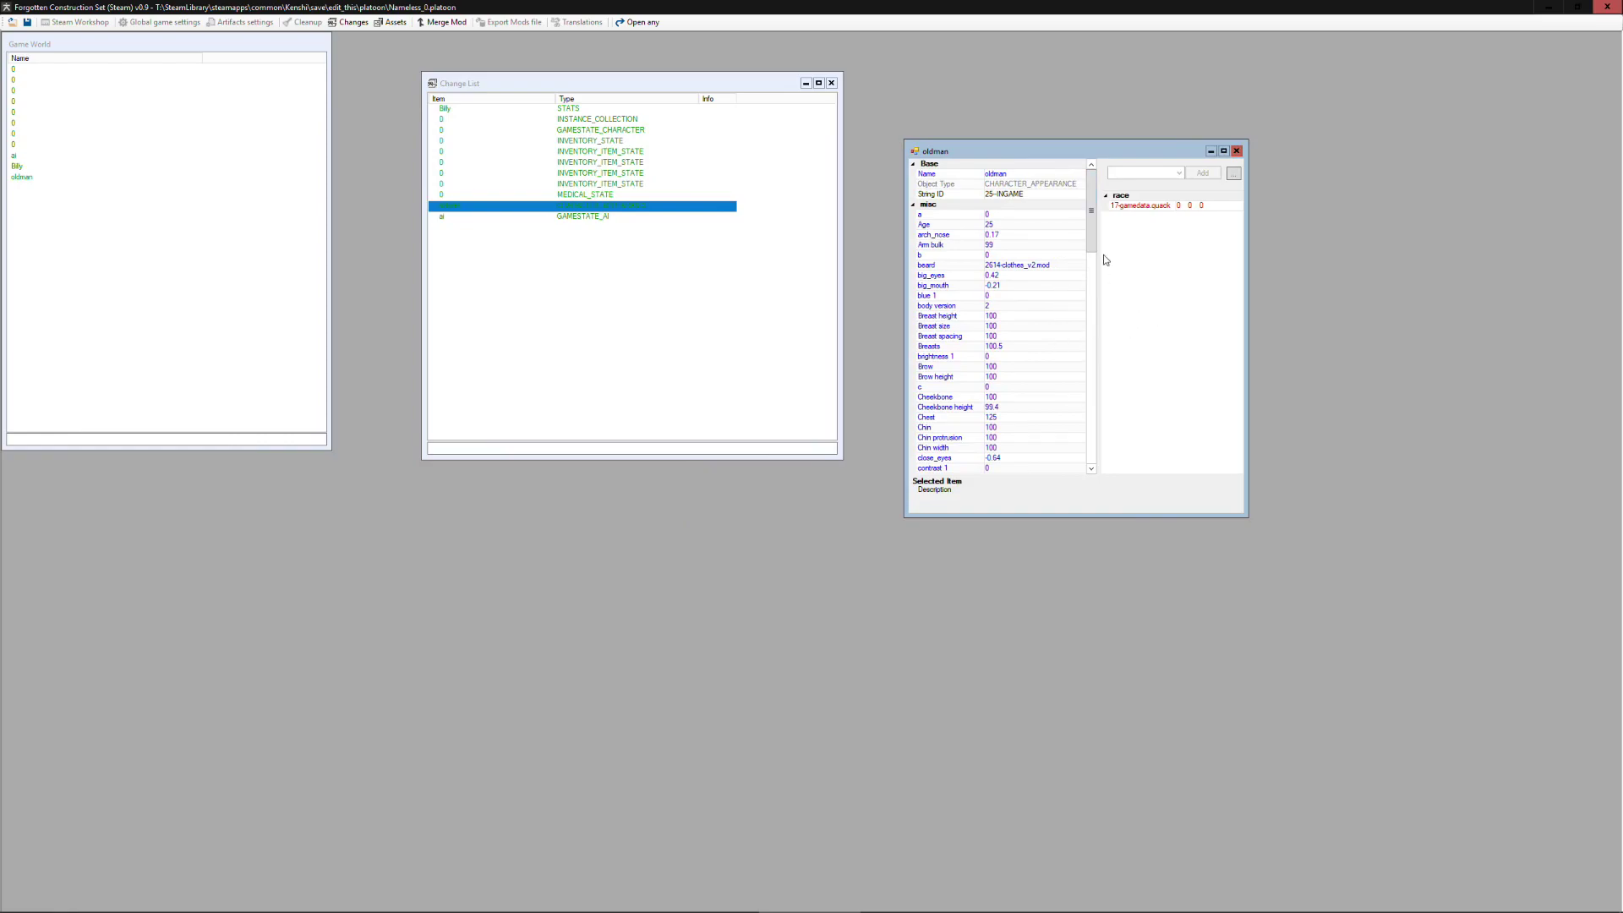
pyautogui.moveTo(1094, 234)
pyautogui.mouseDown()
pyautogui.moveTo(1096, 343)
pyautogui.moveTo(1094, 233)
pyautogui.mouseUp()
pyautogui.click(1224, 151)
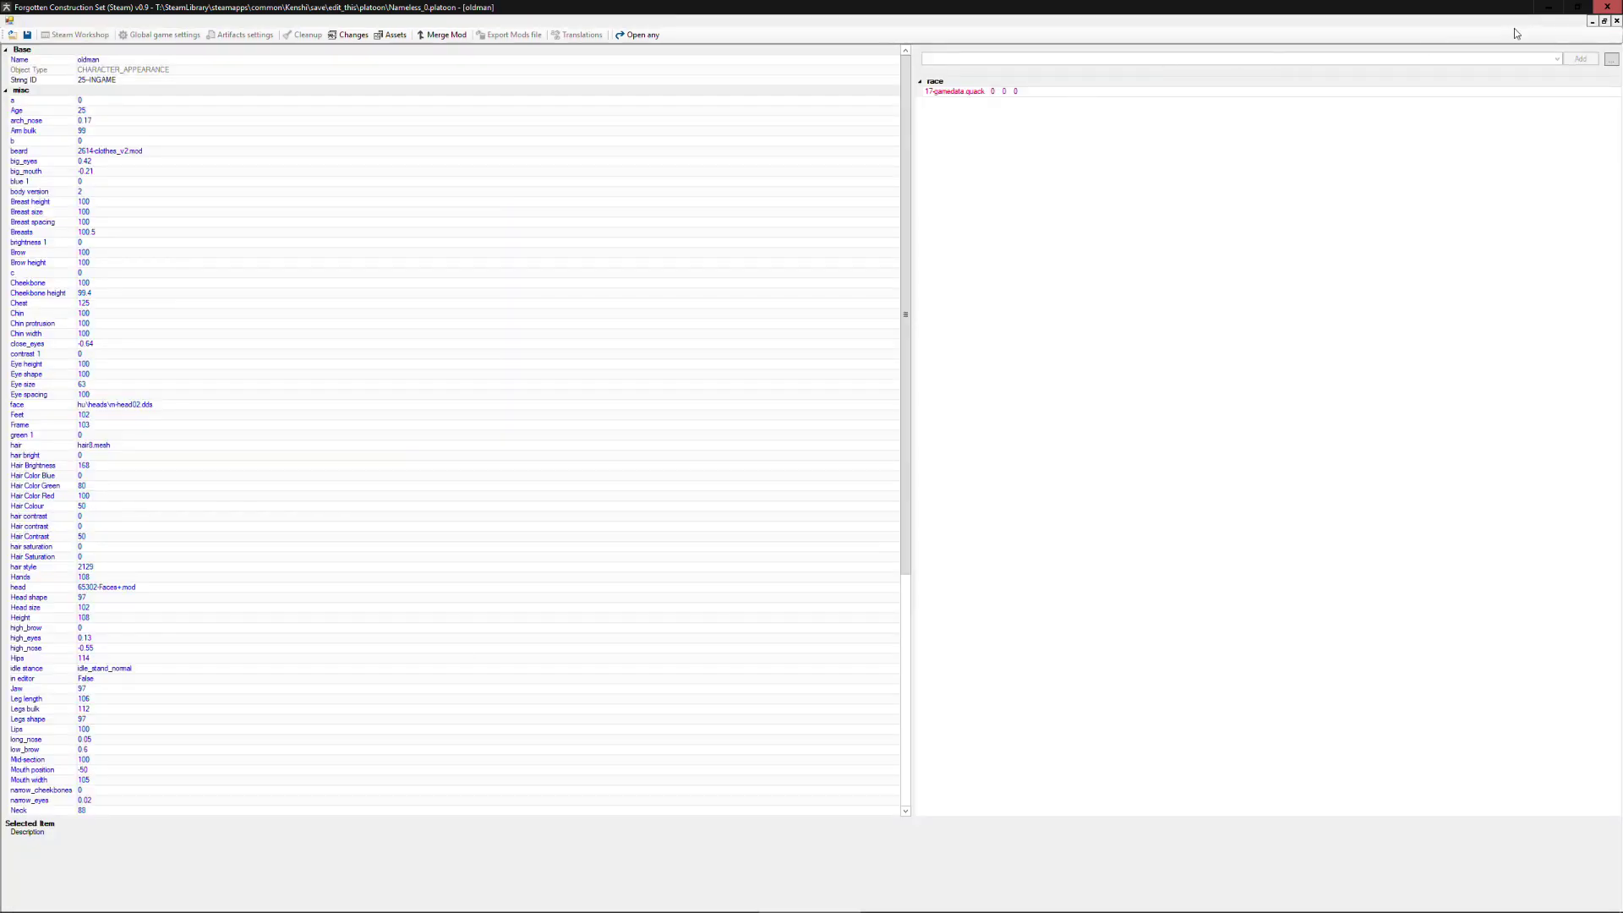
pyautogui.click(1604, 21)
pyautogui.click(1235, 151)
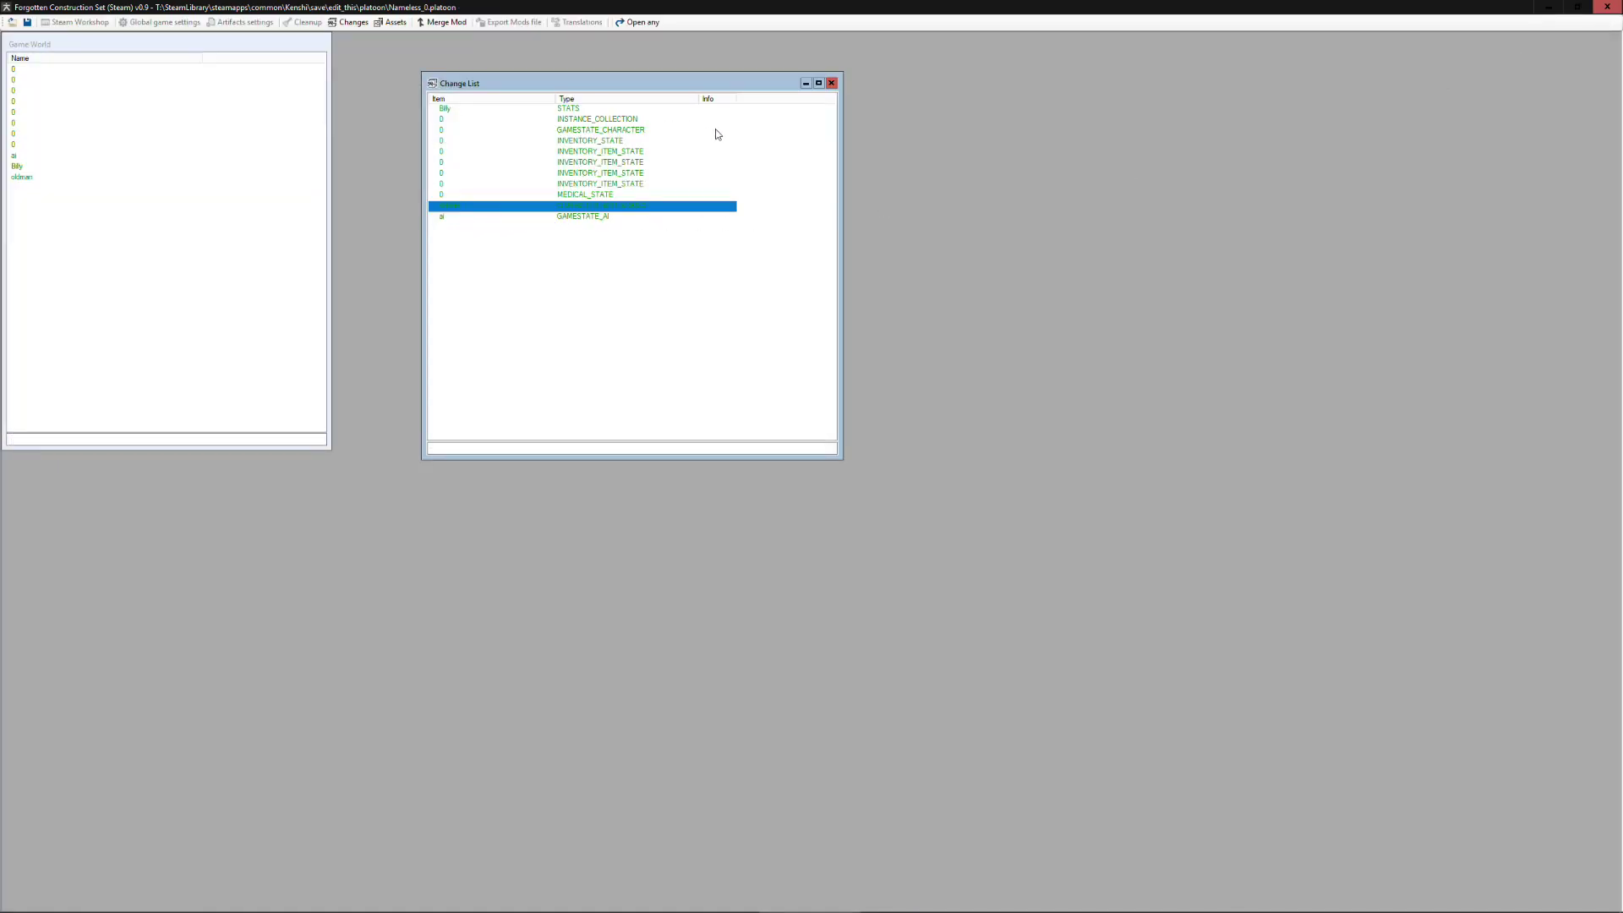
# - Open character 0's state record and check its portrait_index (0) and portrait_serial fields
pyautogui.click(532, 132)
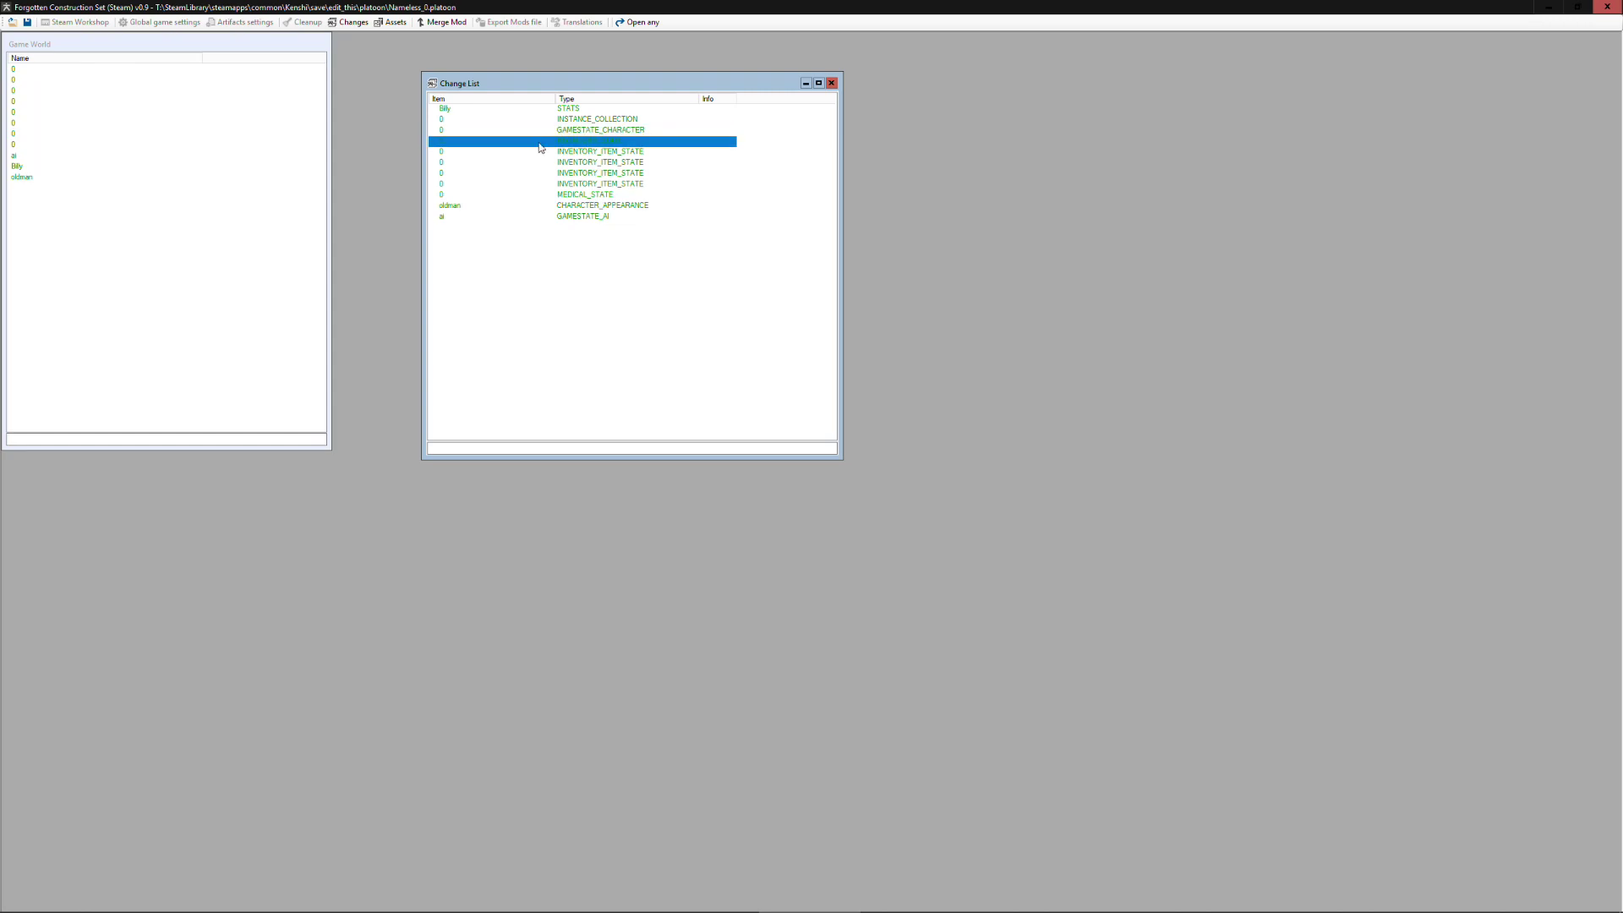
pyautogui.doubleClick(519, 131)
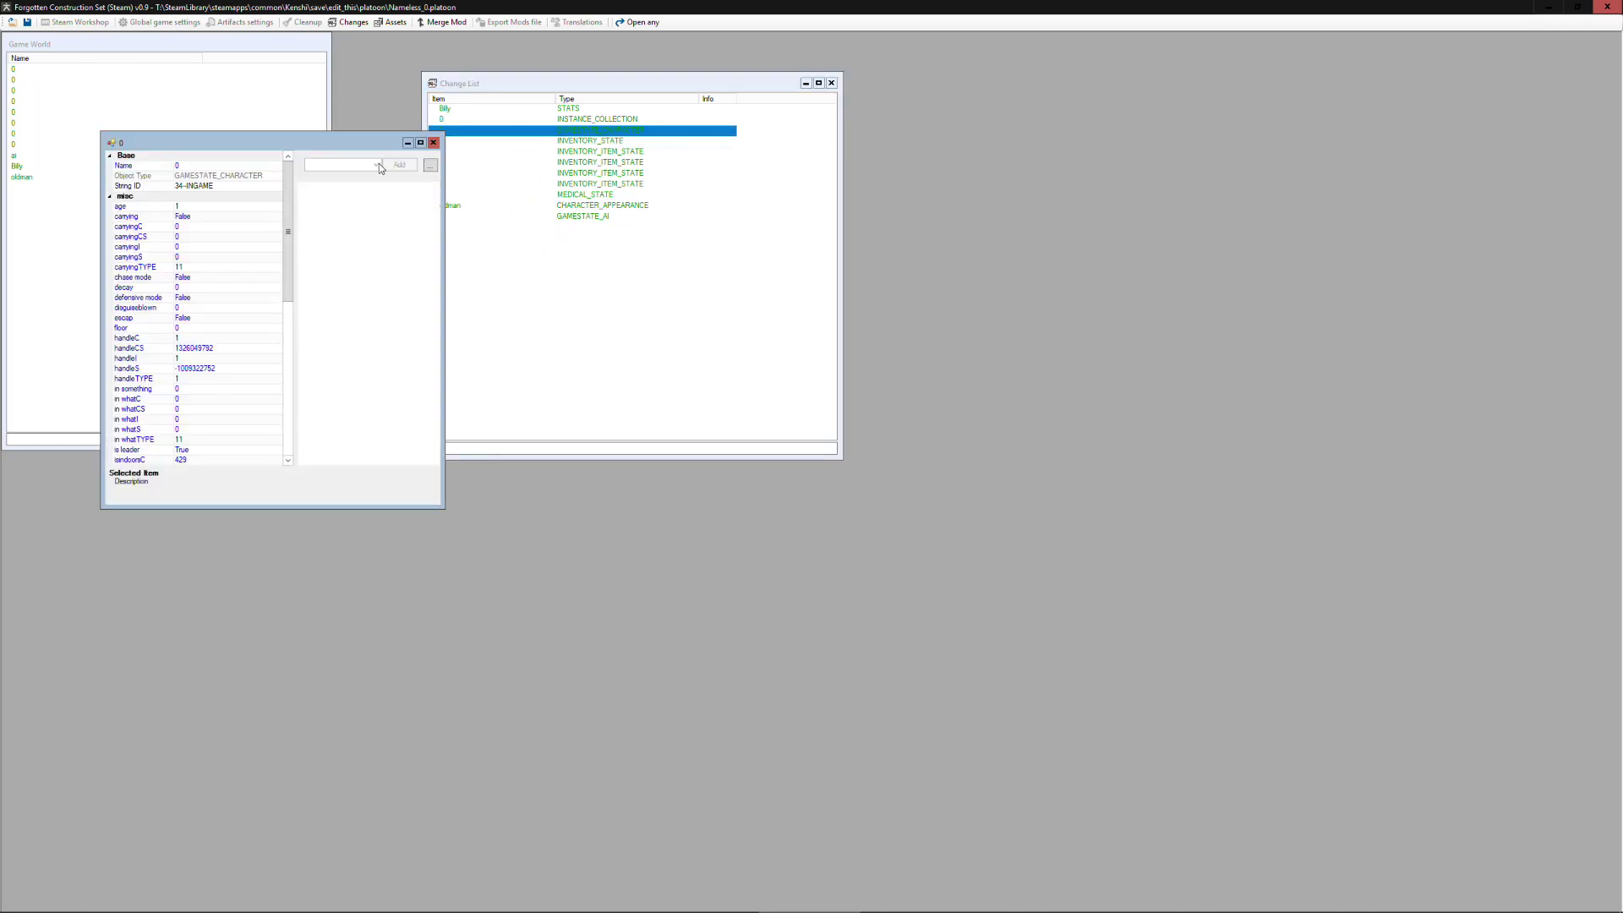
pyautogui.moveTo(259, 142); pyautogui.dragTo(1072, 153)
pyautogui.click(569, 110)
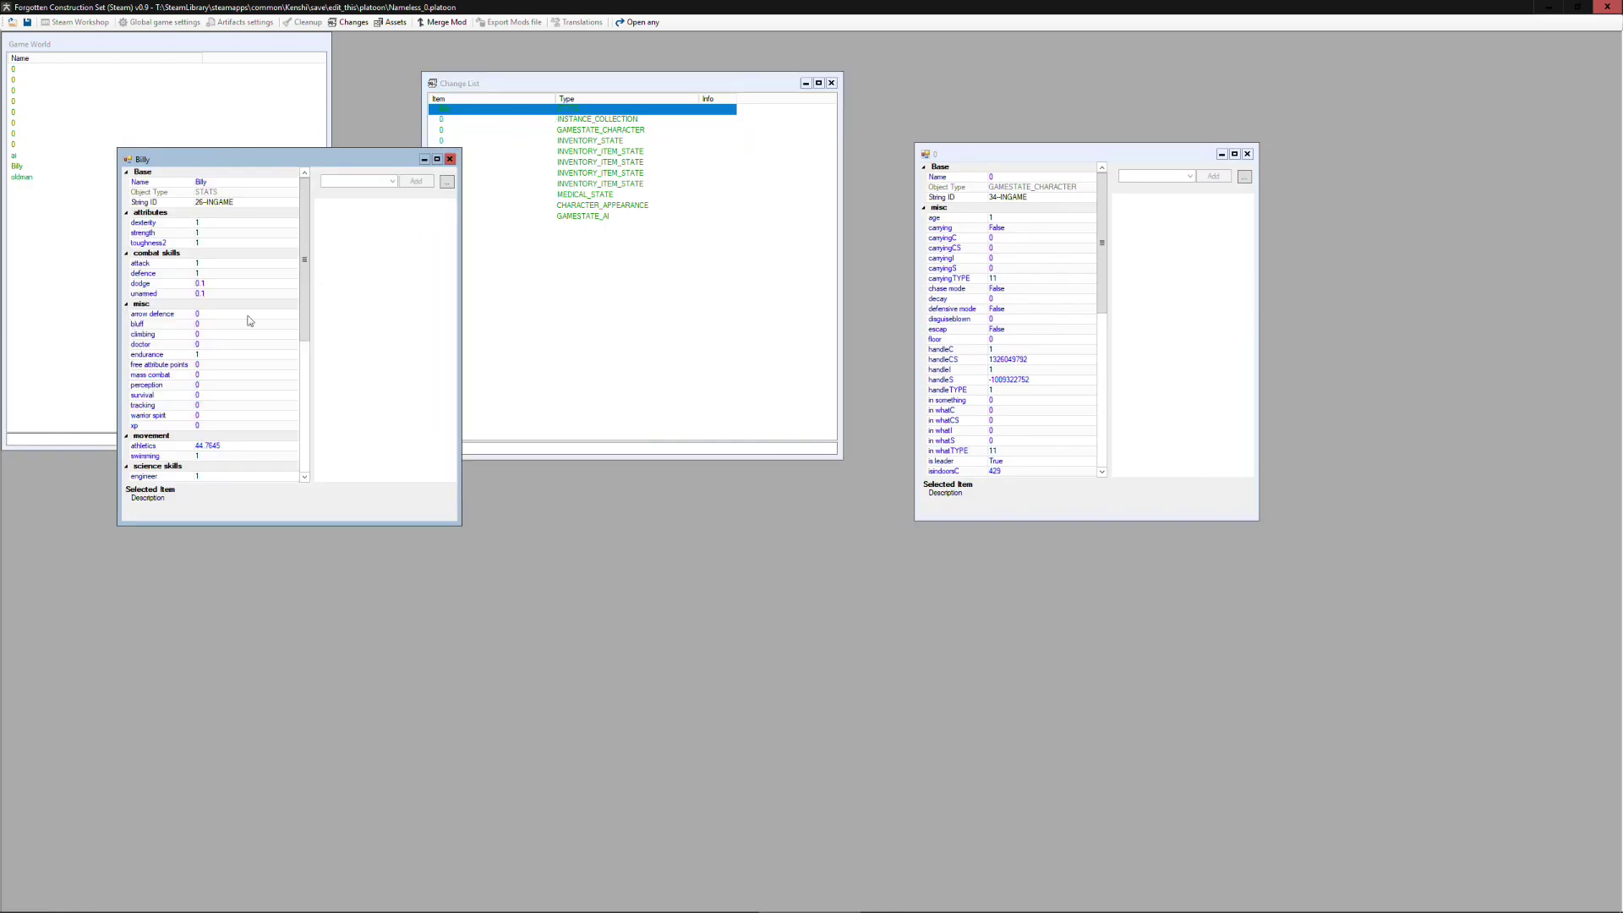
pyautogui.moveTo(303, 279); pyautogui.dragTo(307, 201)
pyautogui.click(1038, 148)
pyautogui.moveTo(1104, 237); pyautogui.dragTo(1108, 322)
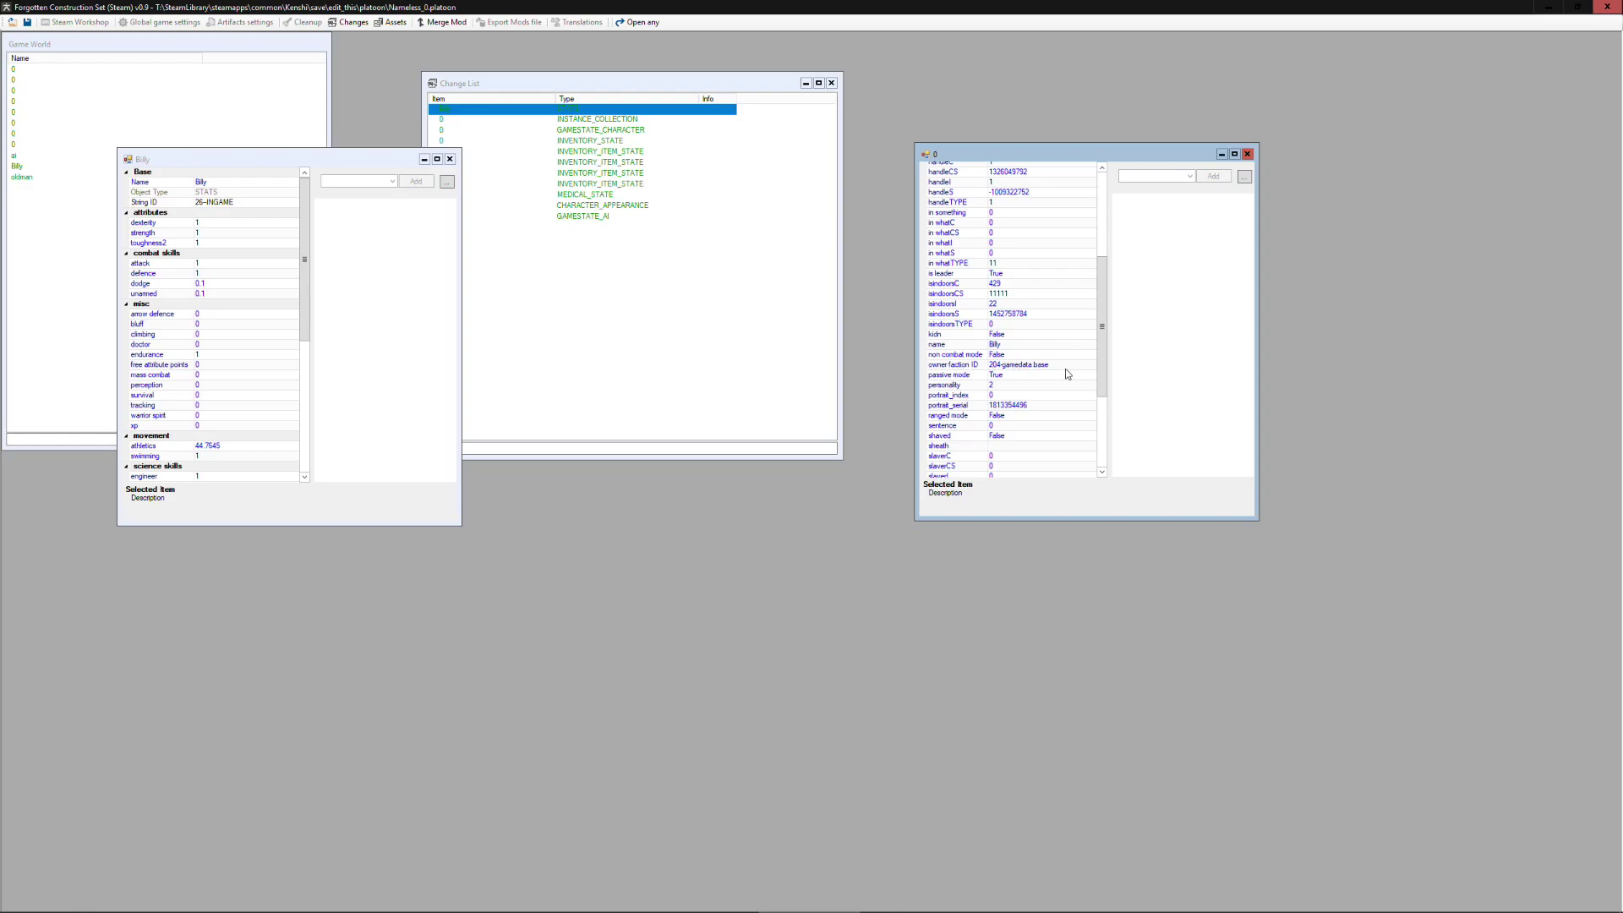
pyautogui.moveTo(1102, 349); pyautogui.dragTo(1104, 374)
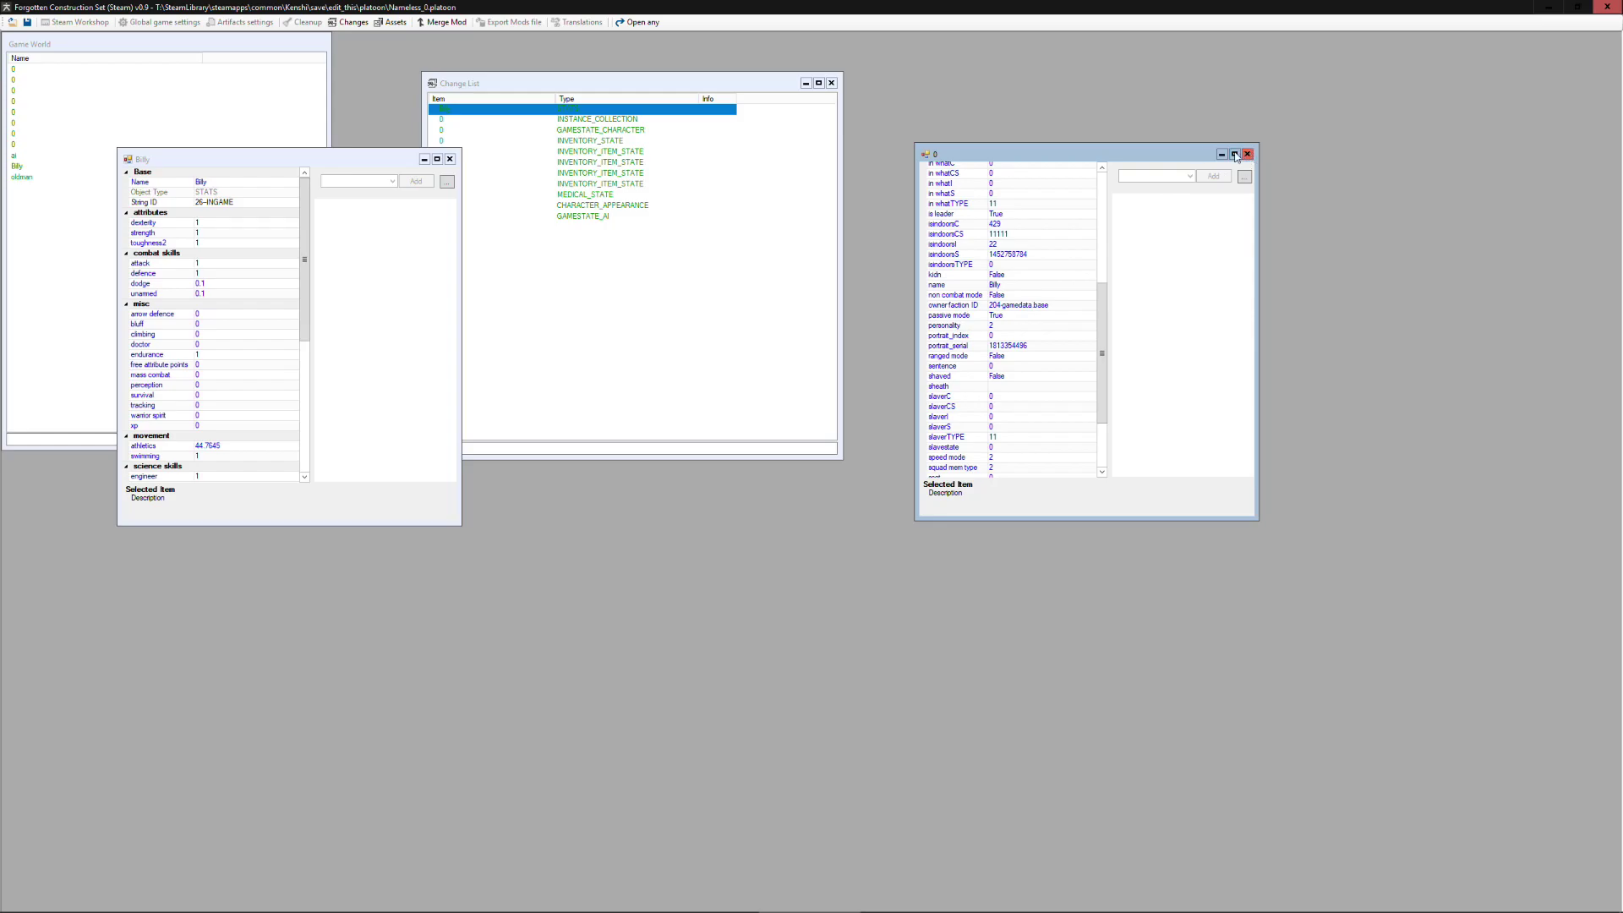
# - Load quick.save from the Kenshi save/edit_this folder into the editor
pyautogui.click(596, 88)
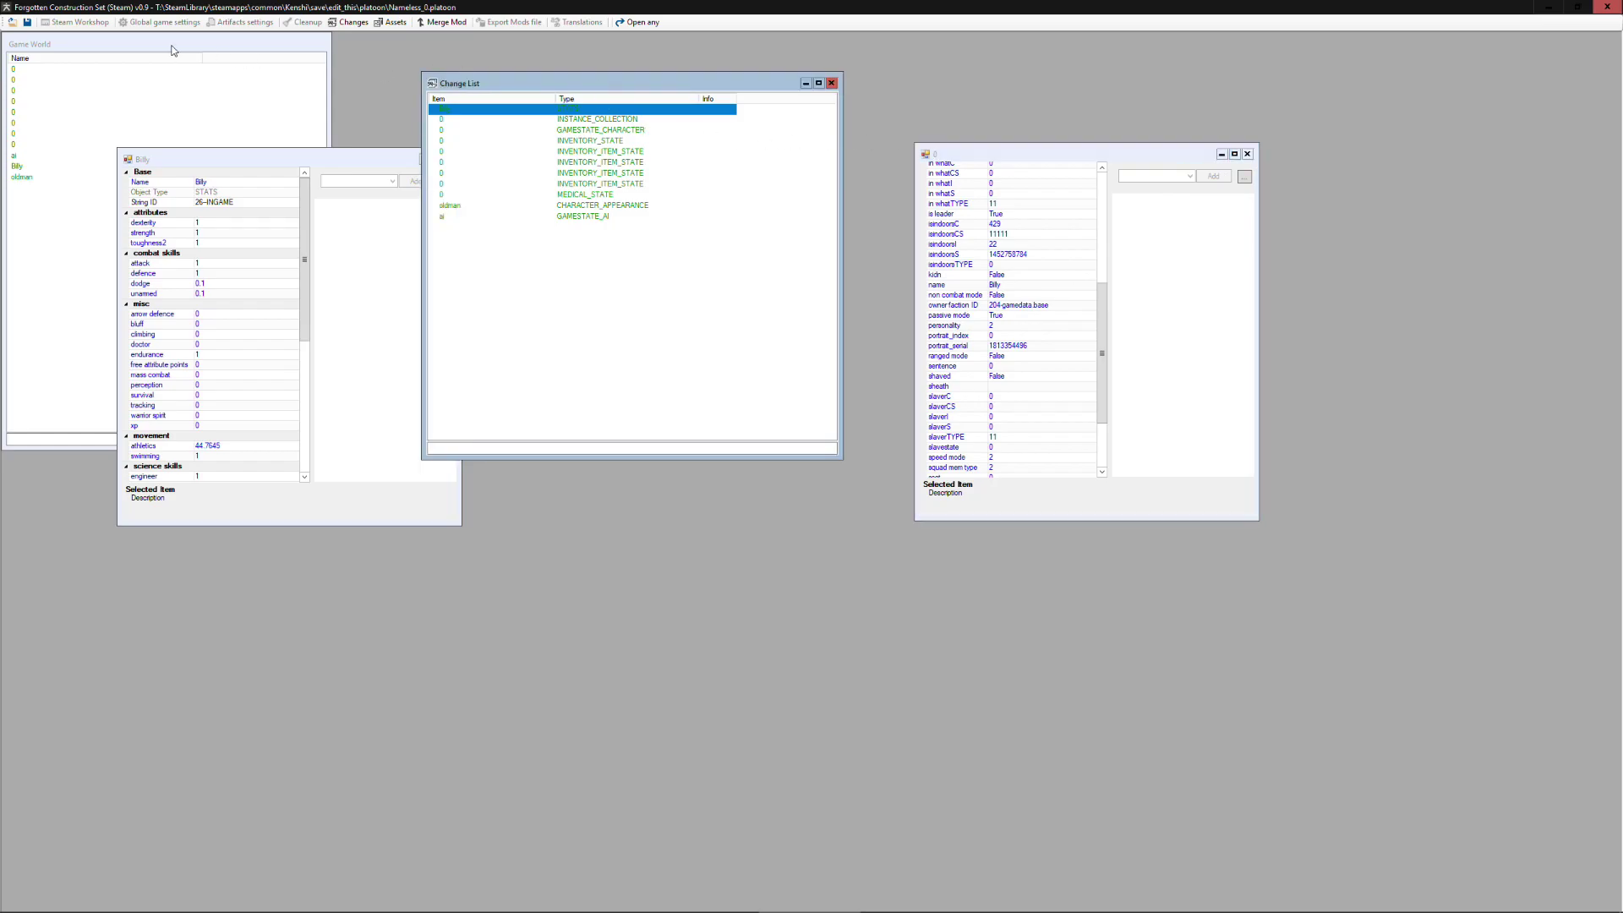
pyautogui.click(638, 22)
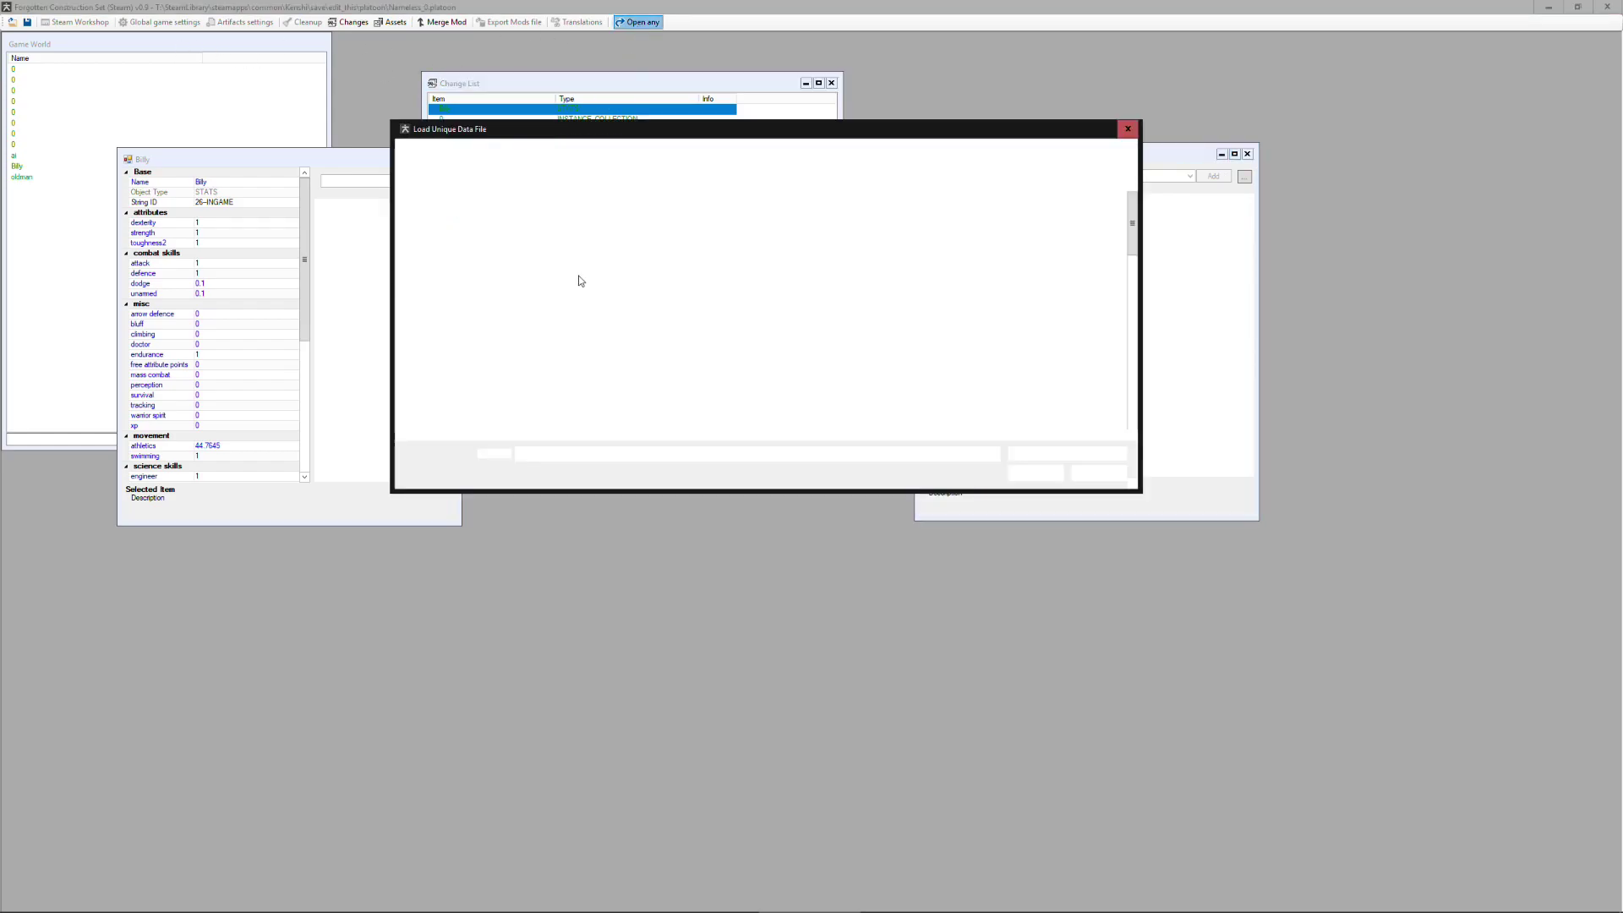
pyautogui.click(533, 328)
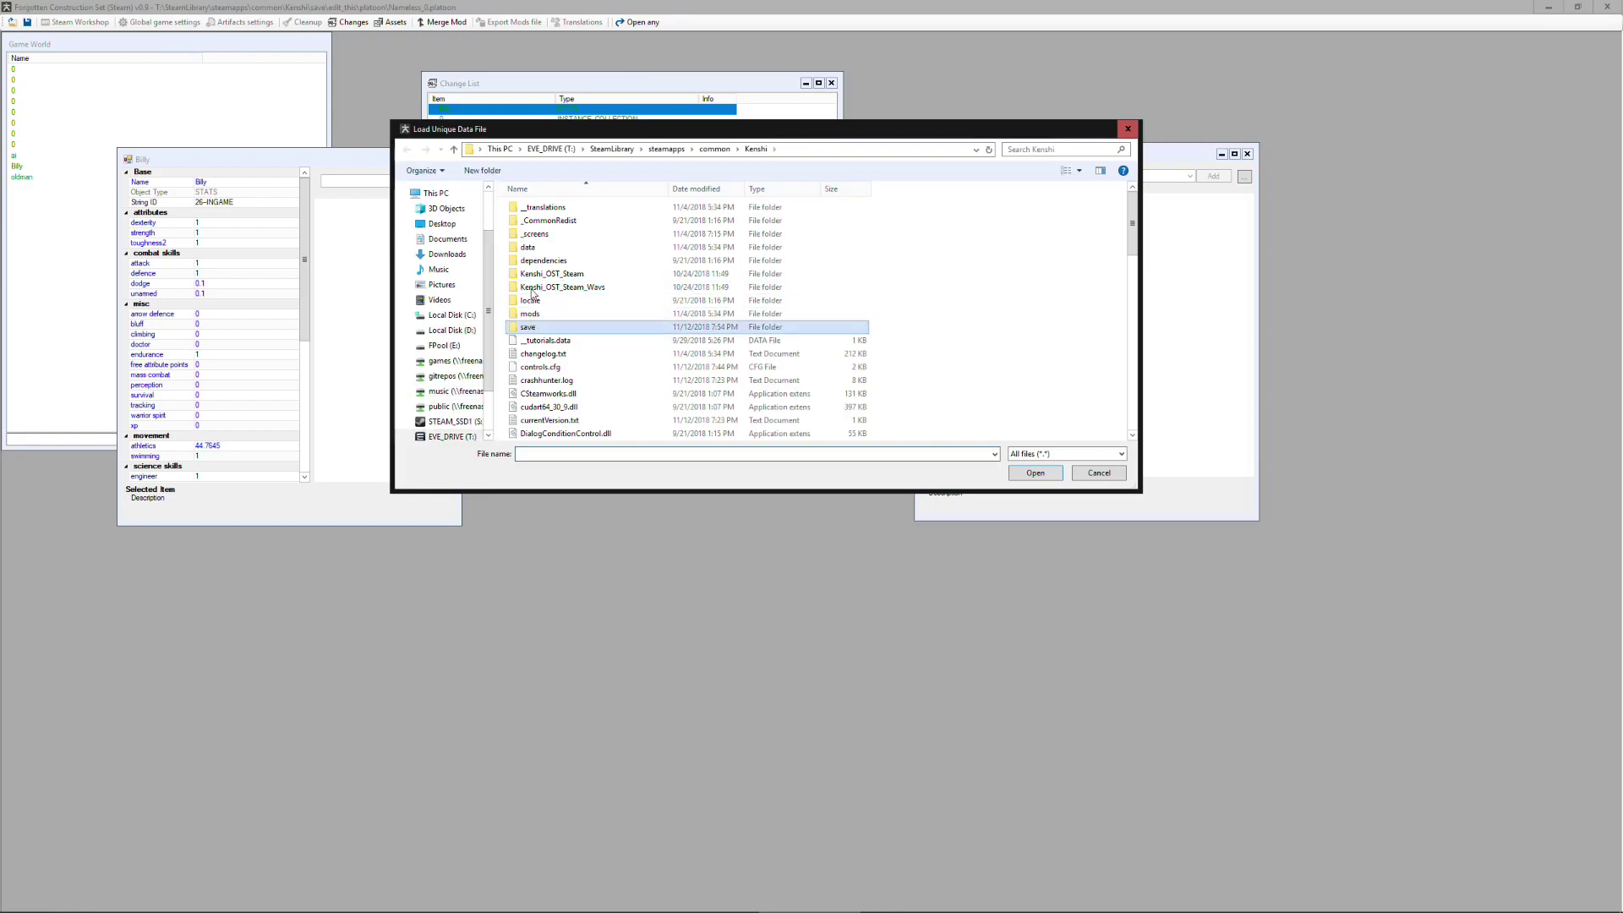
pyautogui.press('Return')
pyautogui.click(536, 222)
pyautogui.press('Return')
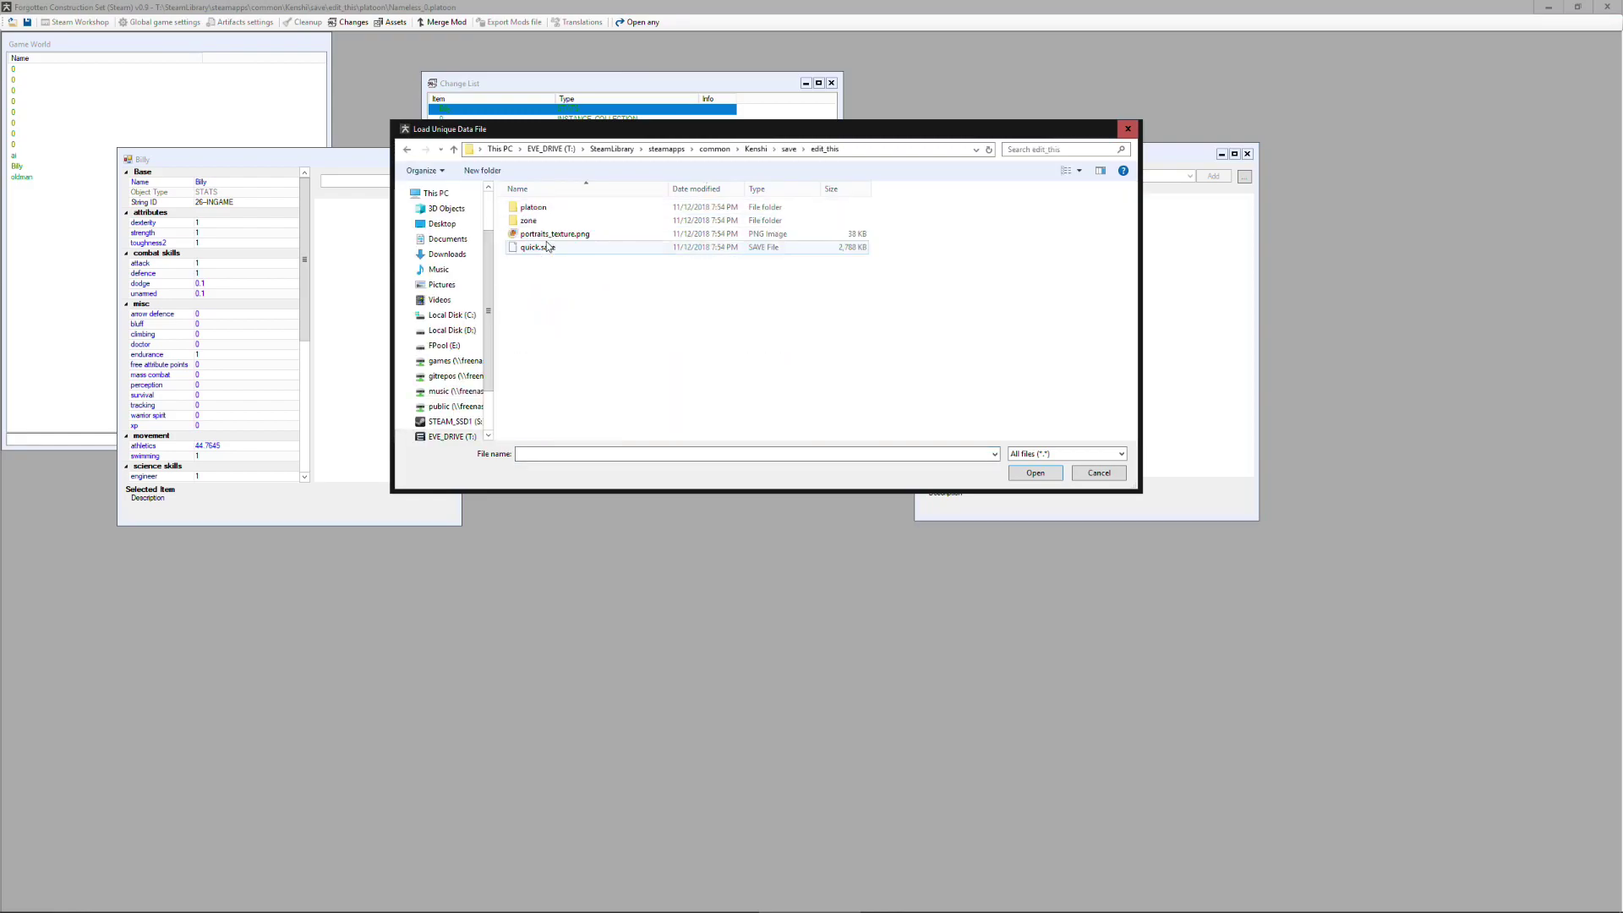
pyautogui.click(547, 247)
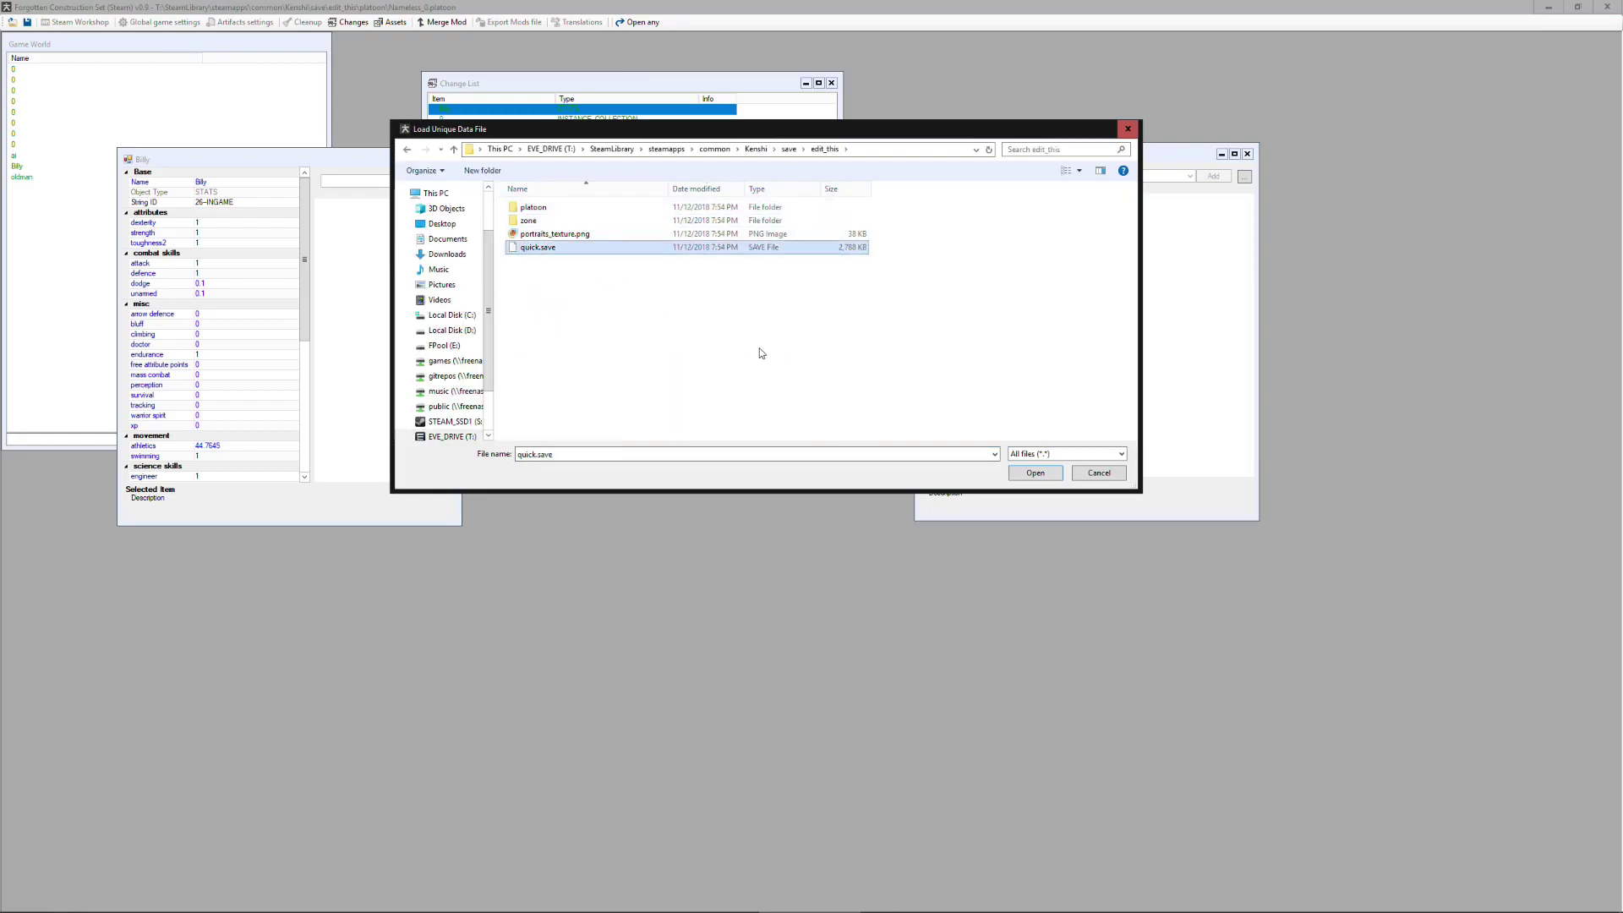
pyautogui.click(1021, 474)
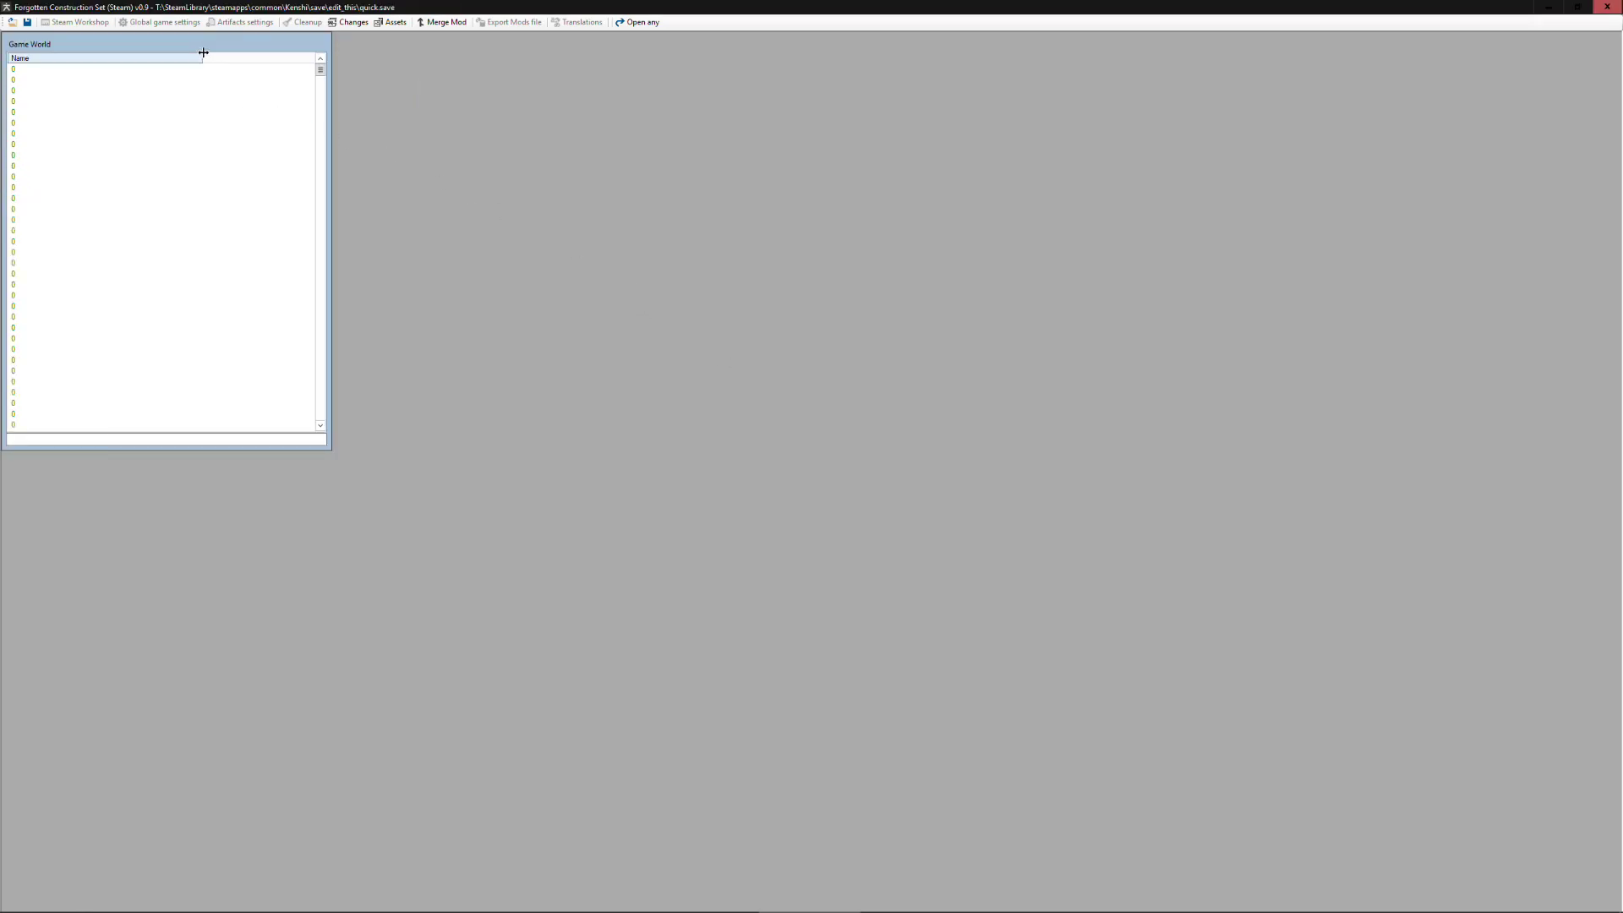
# - Show the save's Change List, widened with a wider Item column, and scroll through the PLATOON entries
pyautogui.click(349, 22)
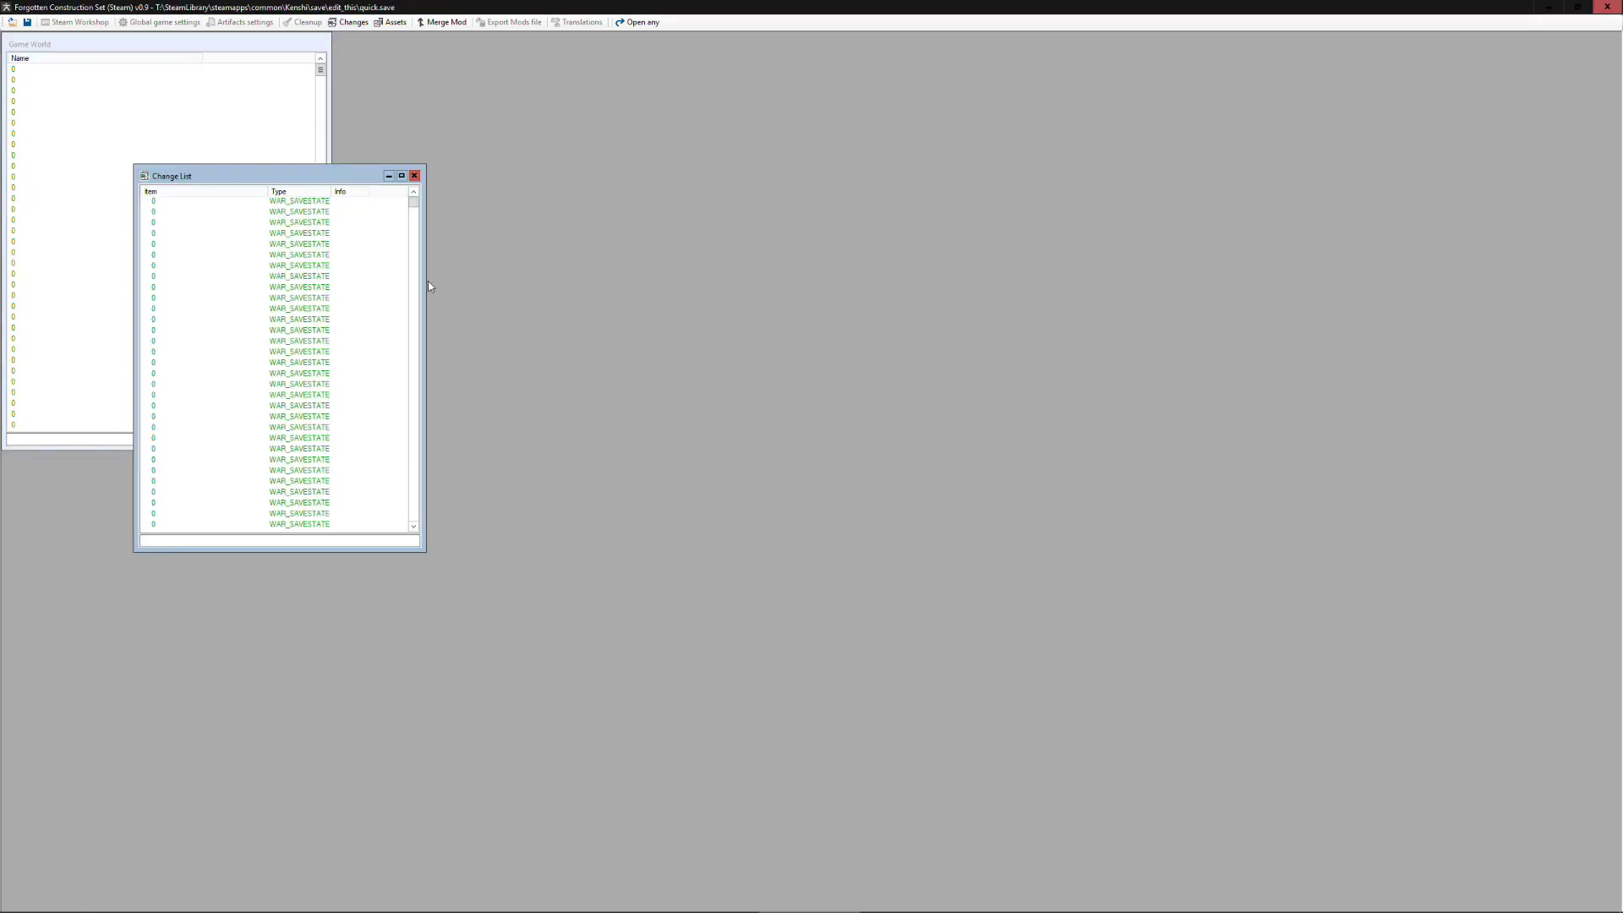
pyautogui.moveTo(426, 290); pyautogui.dragTo(568, 279)
pyautogui.moveTo(396, 171); pyautogui.dragTo(606, 149)
pyautogui.moveTo(478, 163); pyautogui.dragTo(562, 164)
pyautogui.moveTo(762, 174); pyautogui.dragTo(770, 221)
pyautogui.click(569, 229)
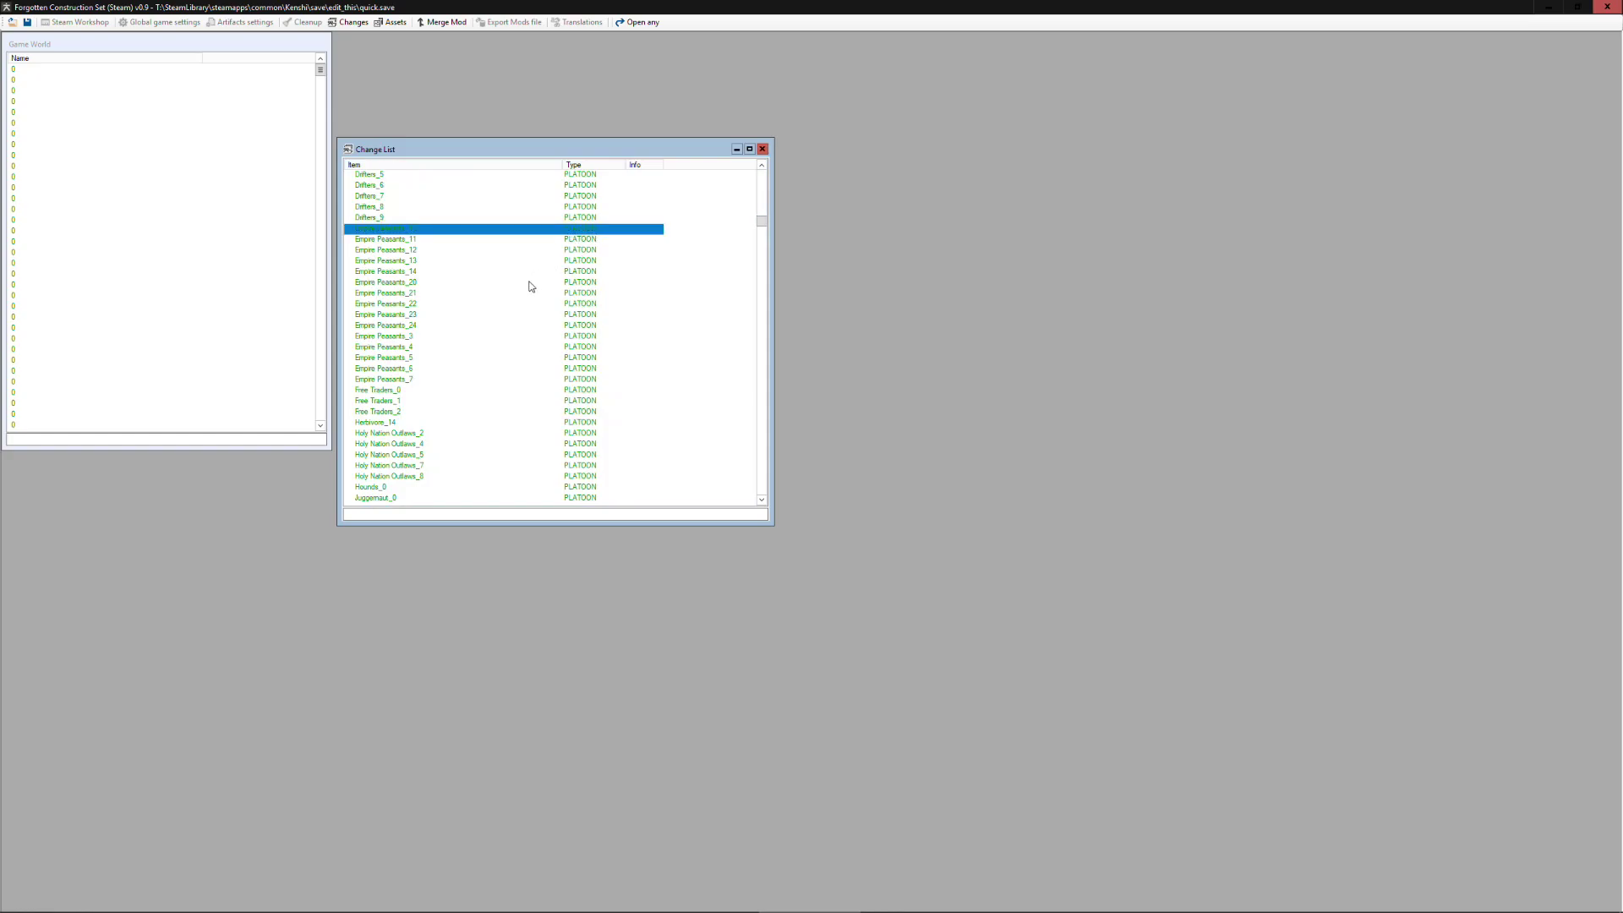
pyautogui.scroll(-4, 507, 311)
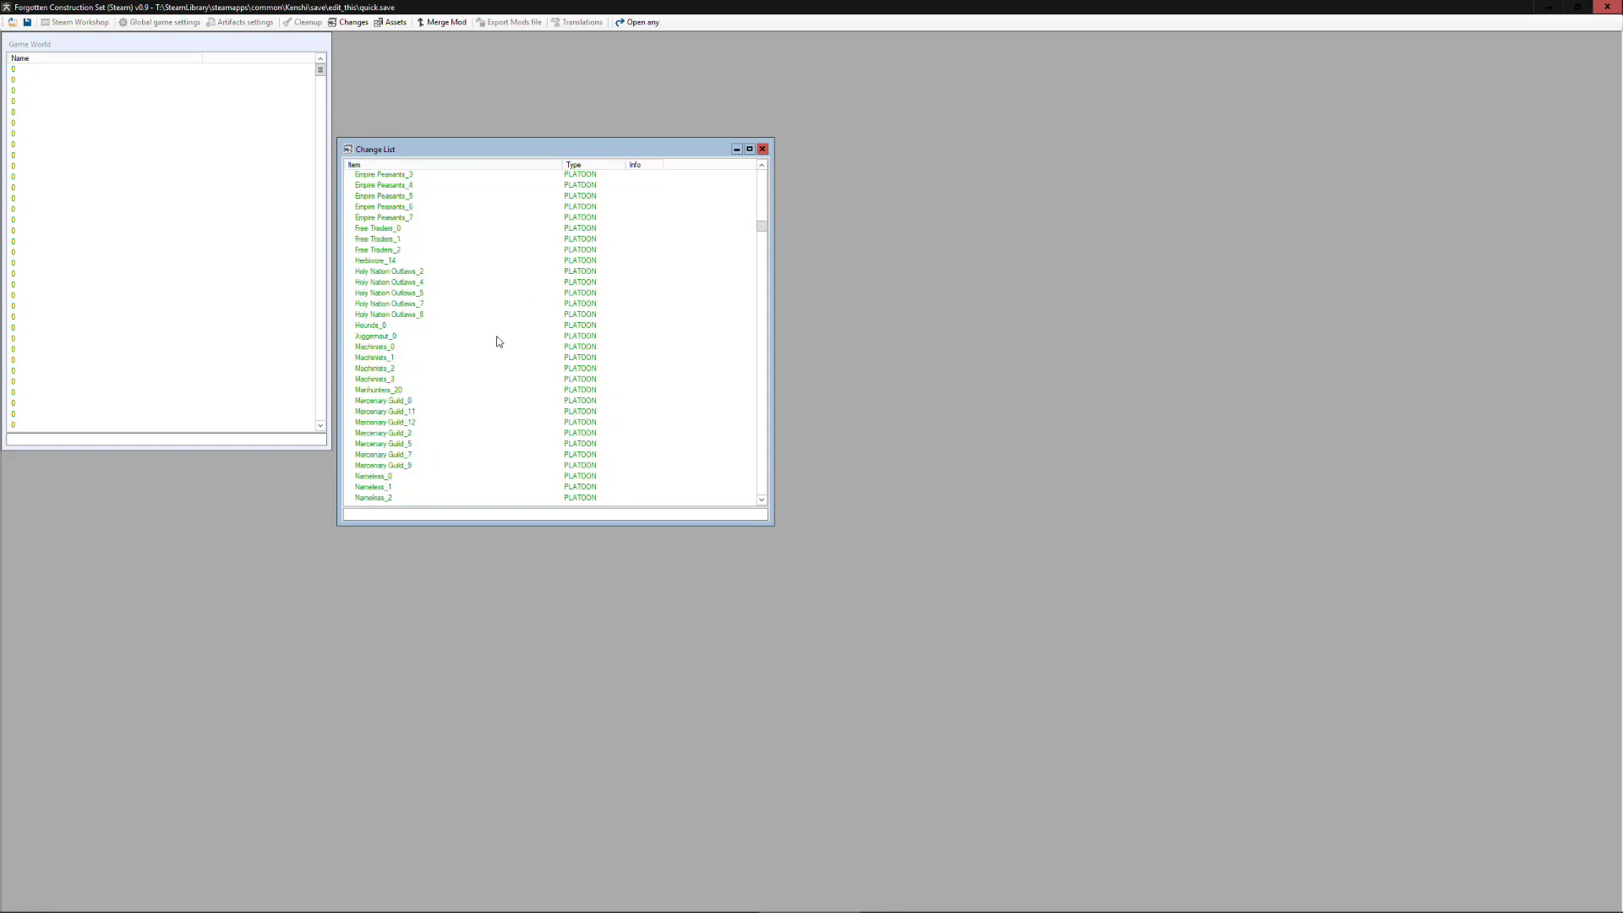
pyautogui.scroll(-3, 497, 370)
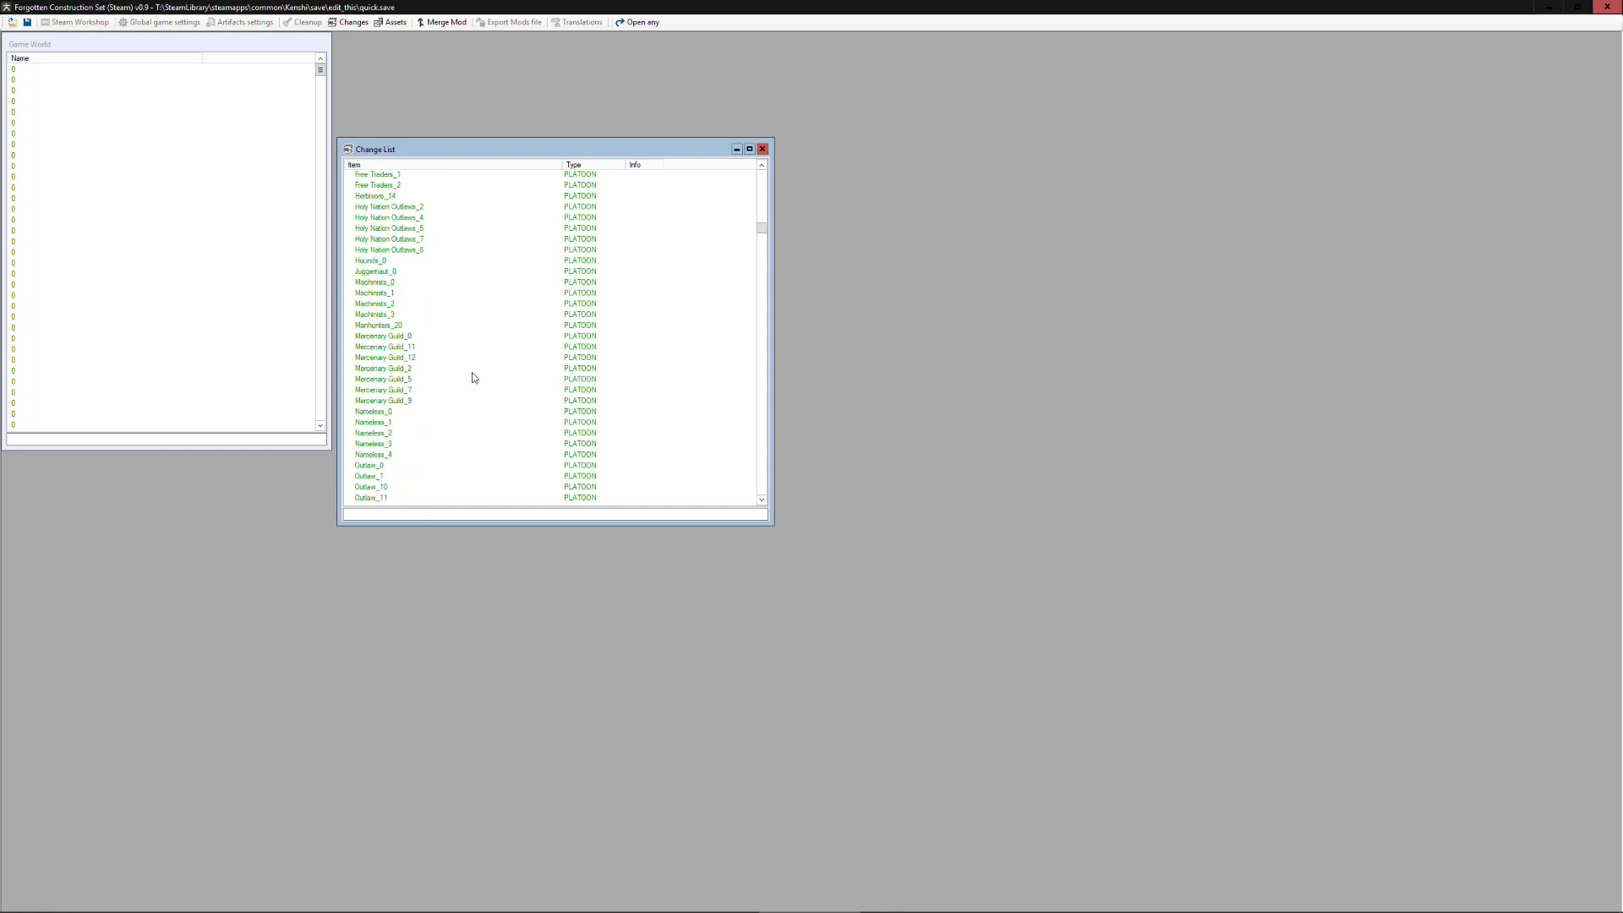
pyautogui.scroll(-1, 469, 382)
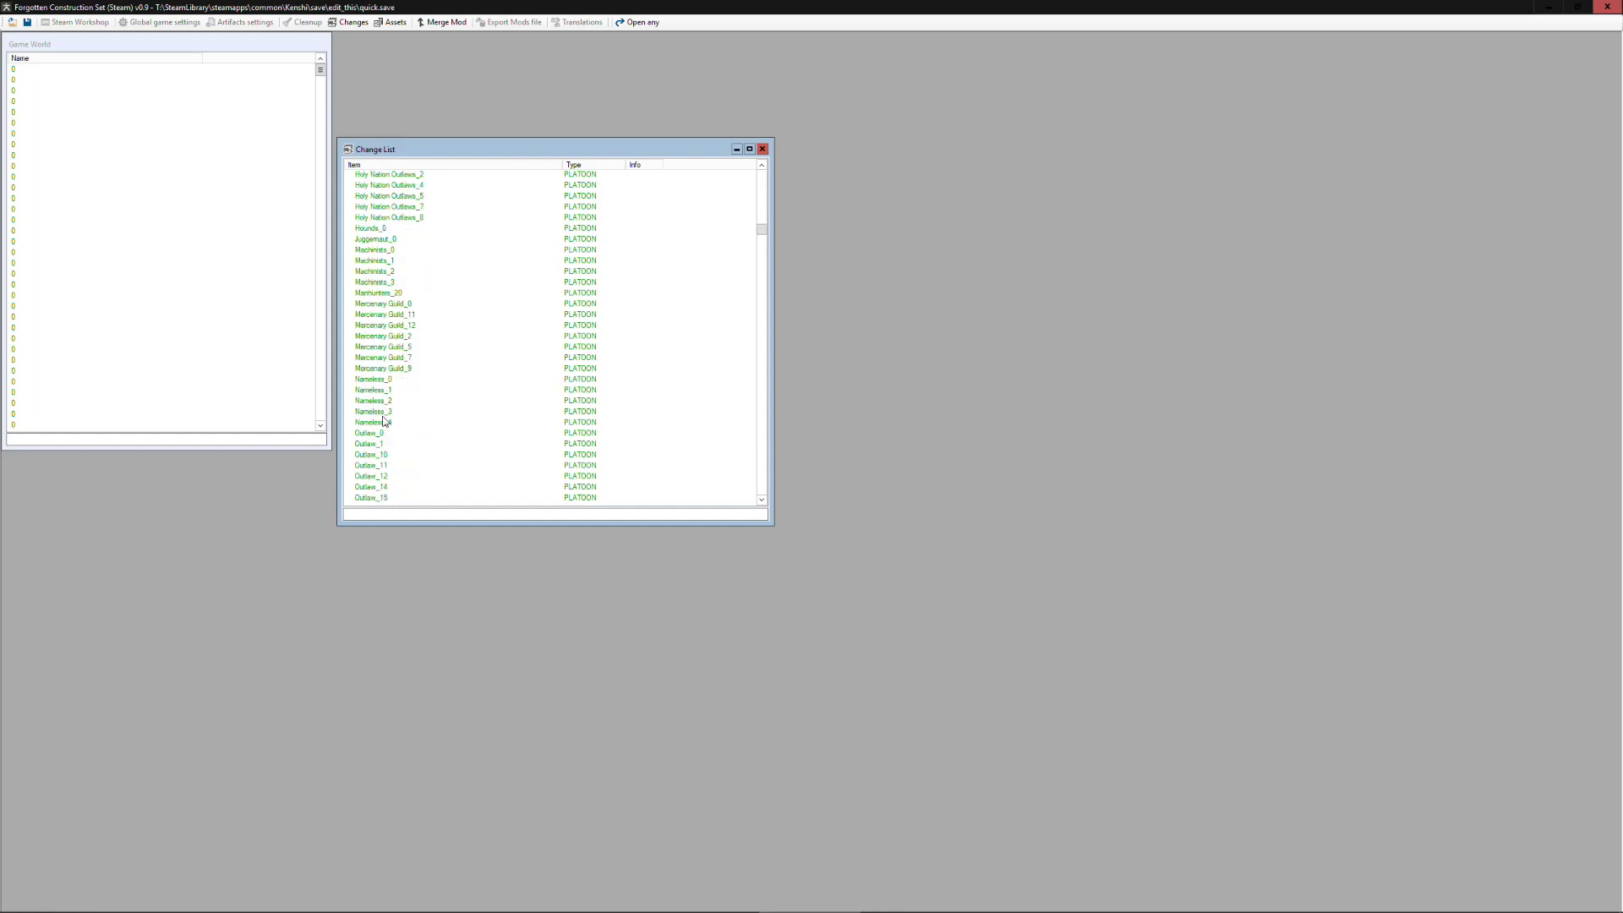
pyautogui.scroll(-12, 436, 421)
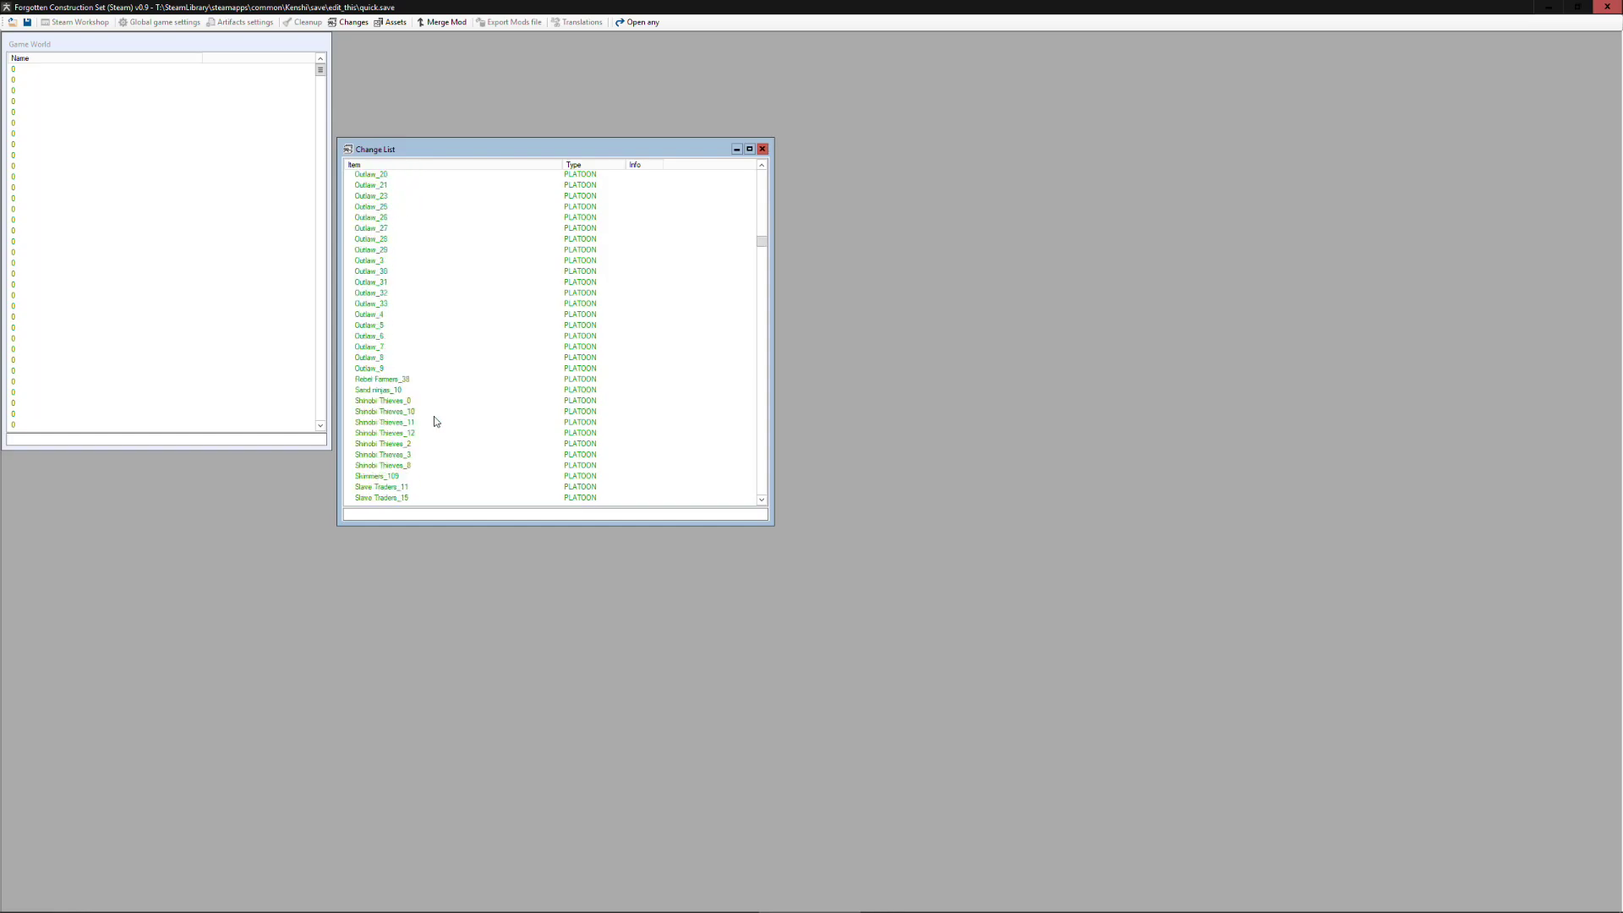
pyautogui.scroll(-2, 435, 421)
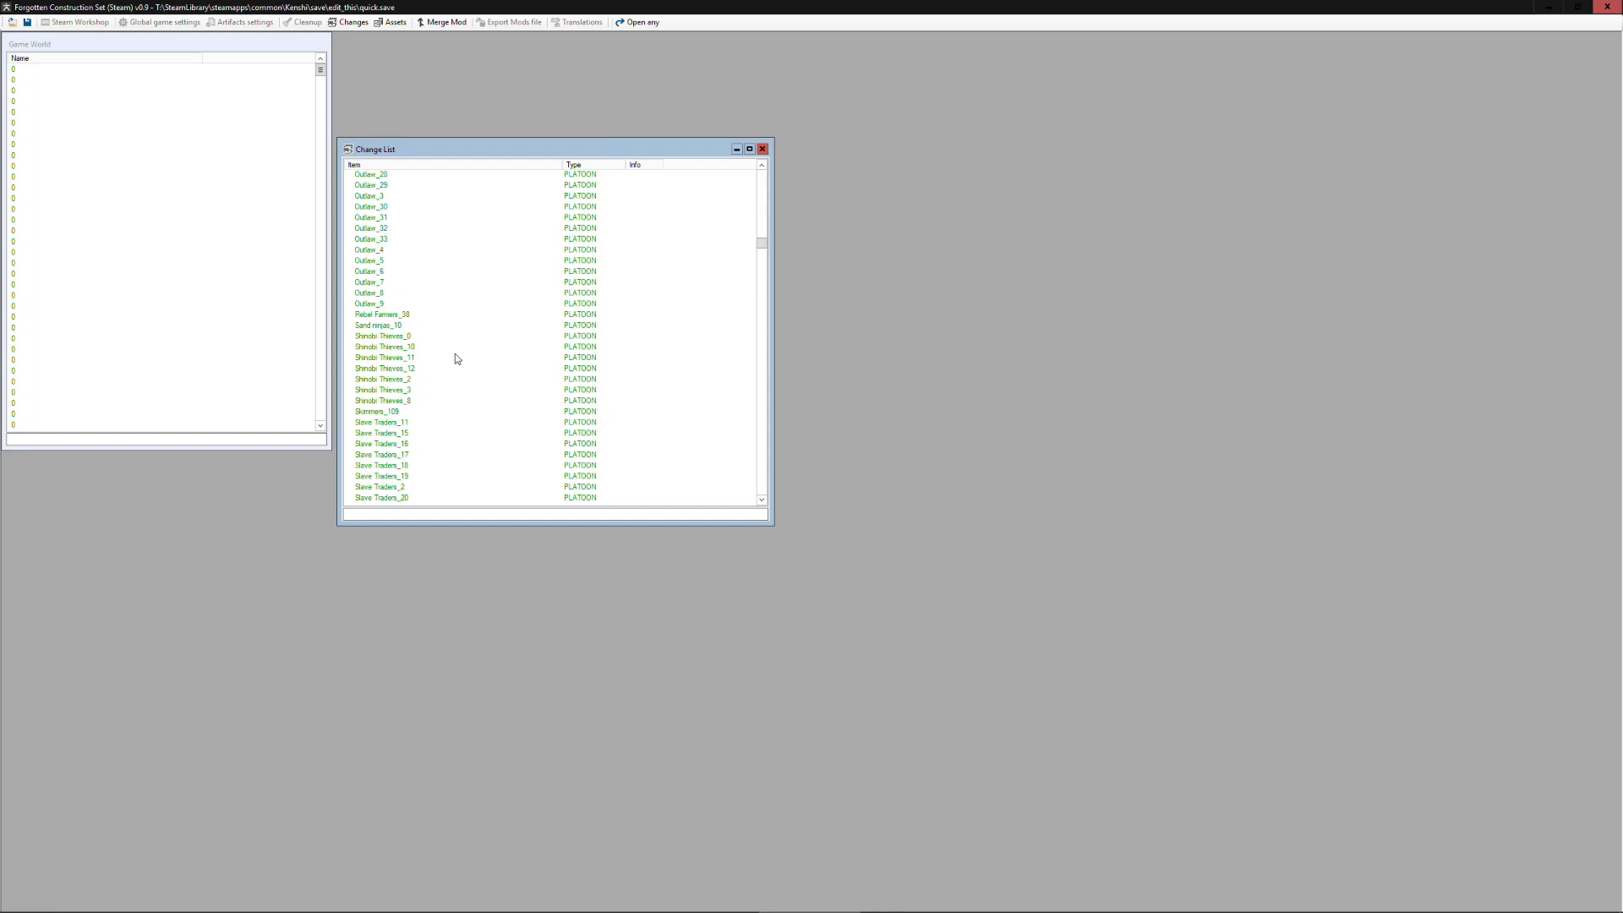
pyautogui.scroll(-10, 461, 361)
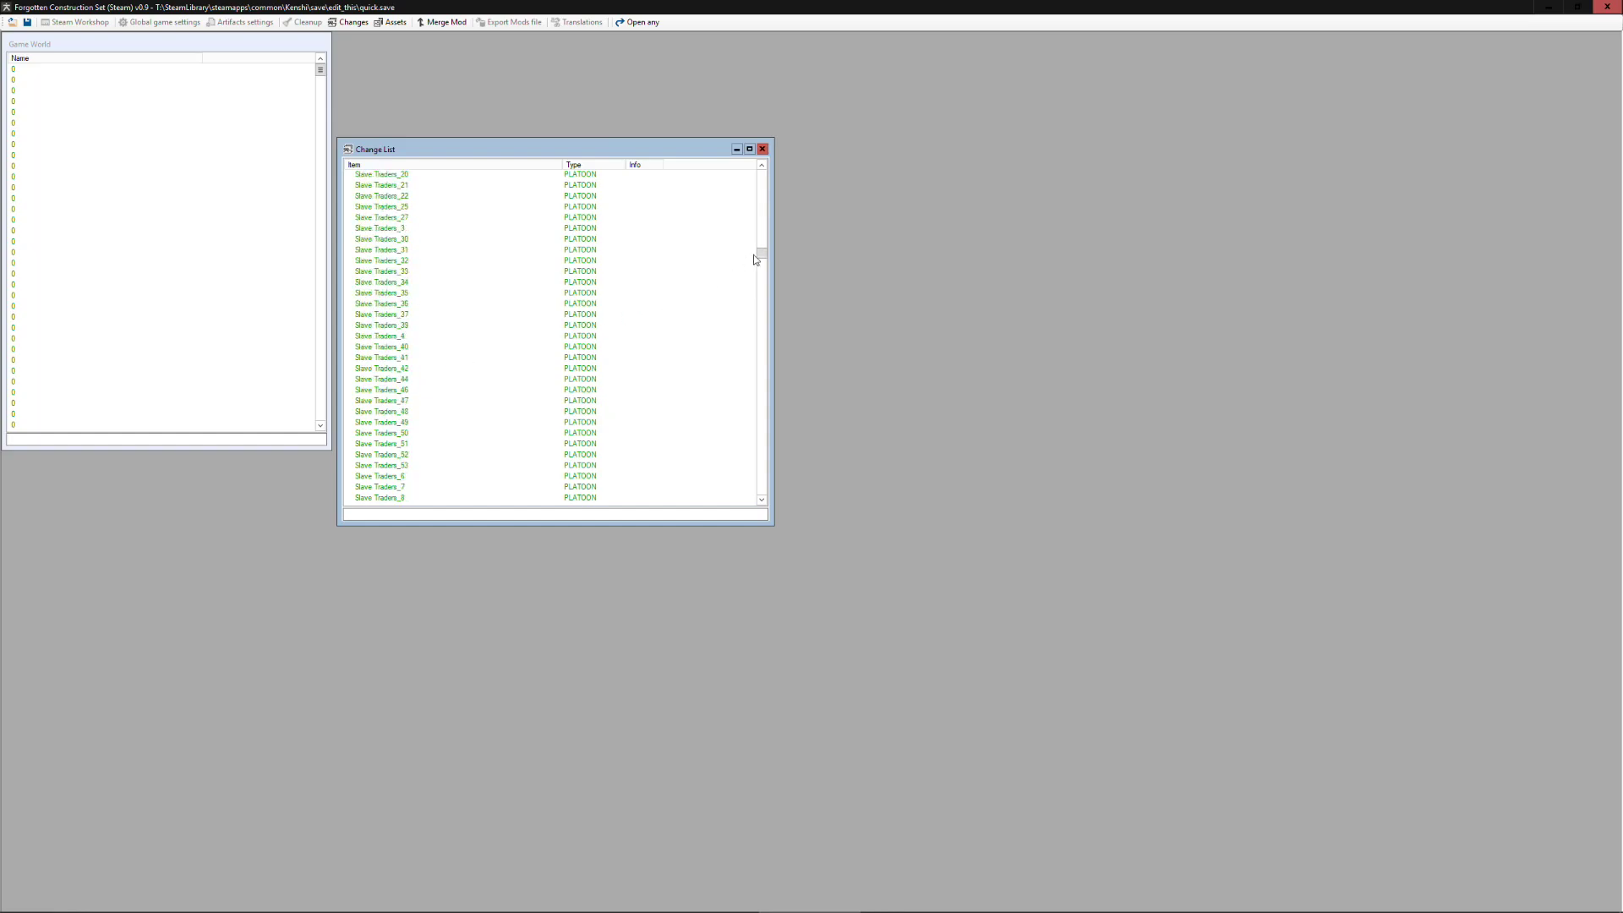
pyautogui.moveTo(754, 256); pyautogui.dragTo(768, 298)
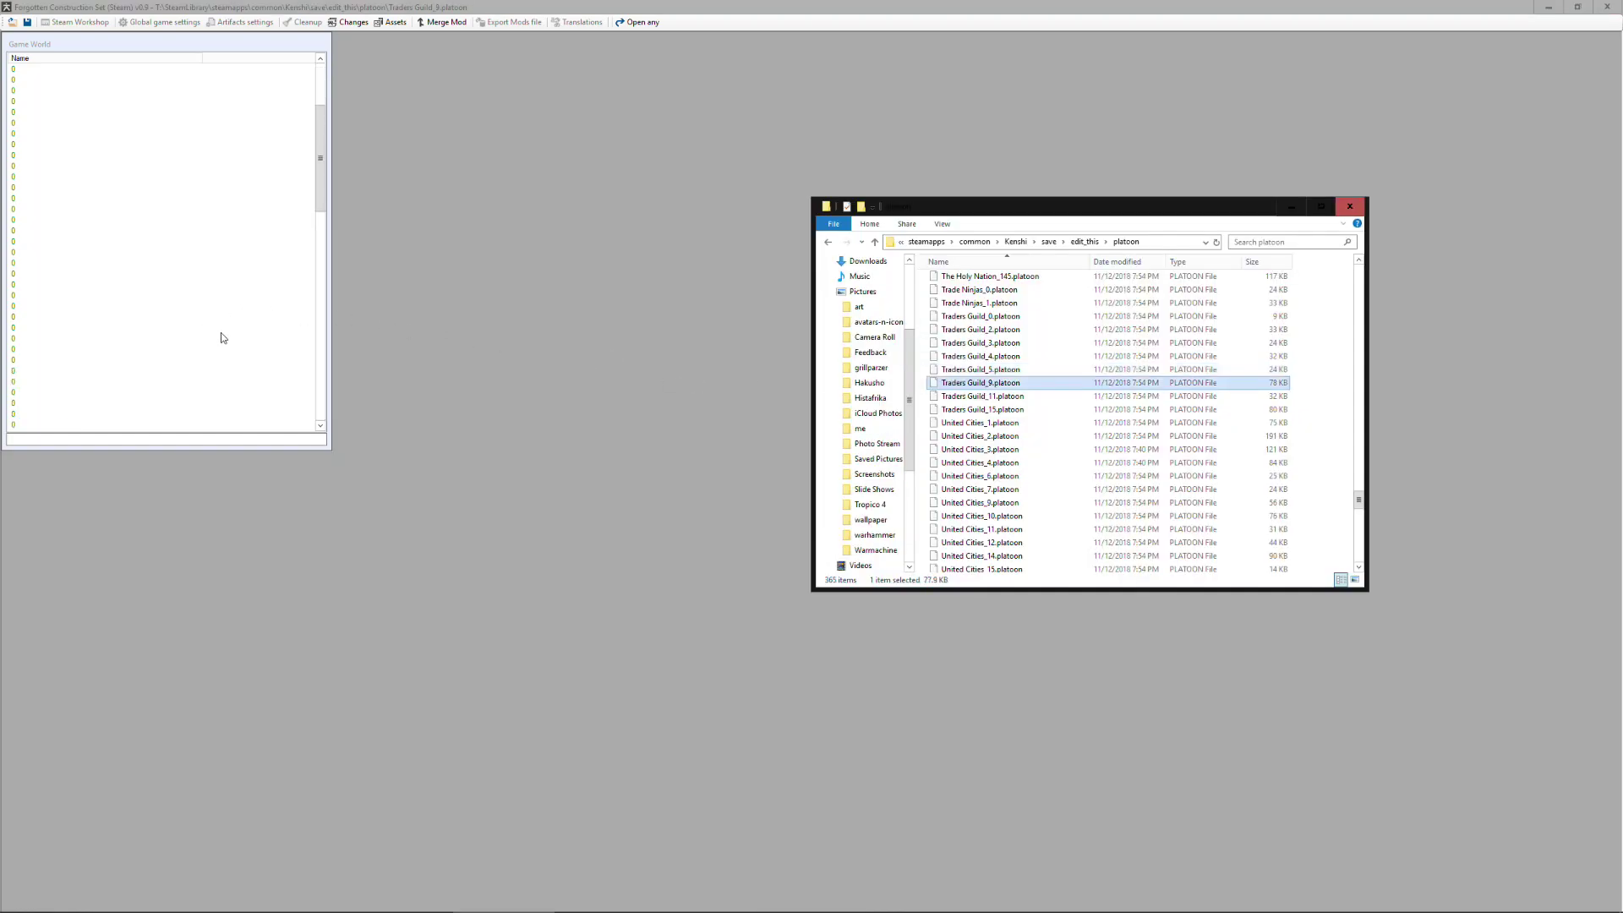
# - Load the Traders Guild_11 and then Traders Guild_15 platoon files from Explorer into the editor
pyautogui.scroll(-20, 221, 332)
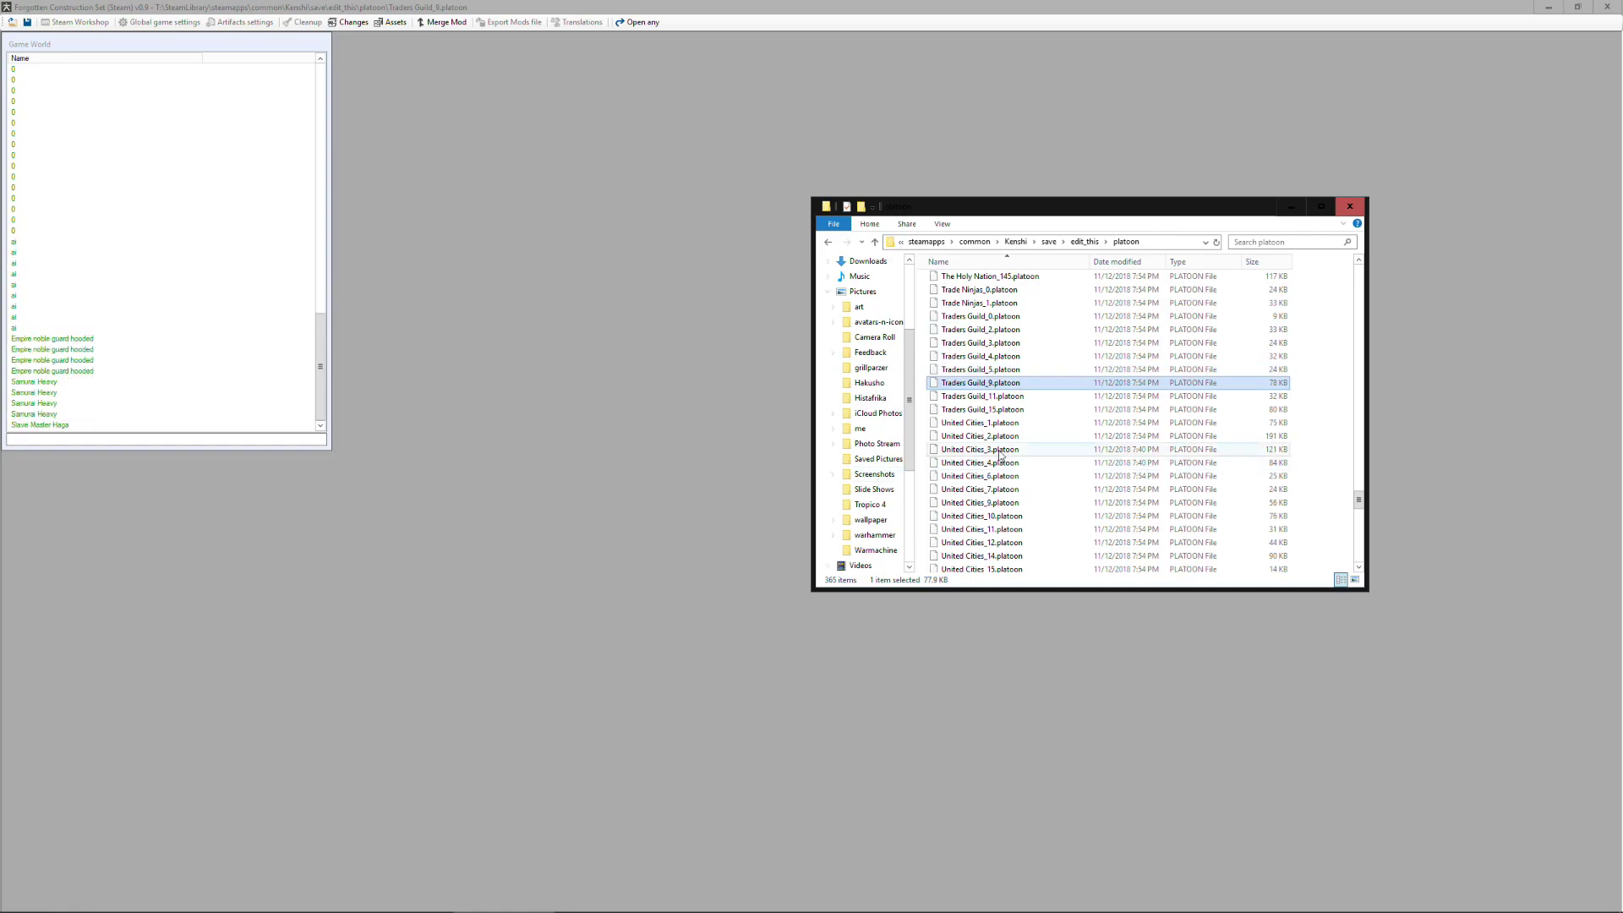
pyautogui.doubleClick(1015, 395)
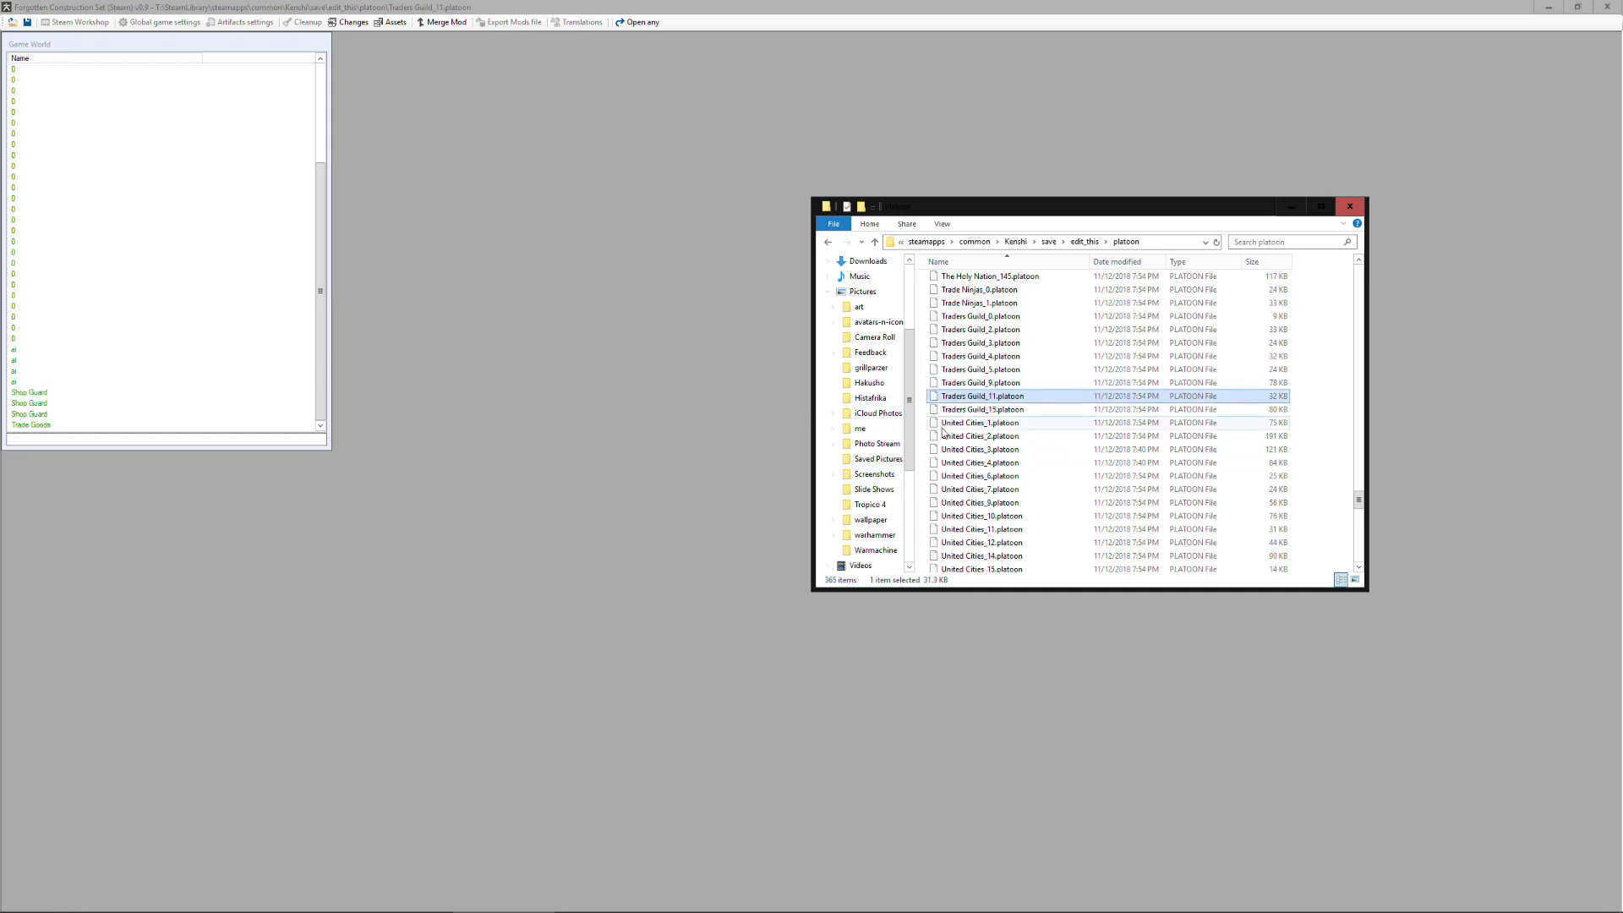
pyautogui.doubleClick(980, 409)
pyautogui.scroll(-15, 178, 344)
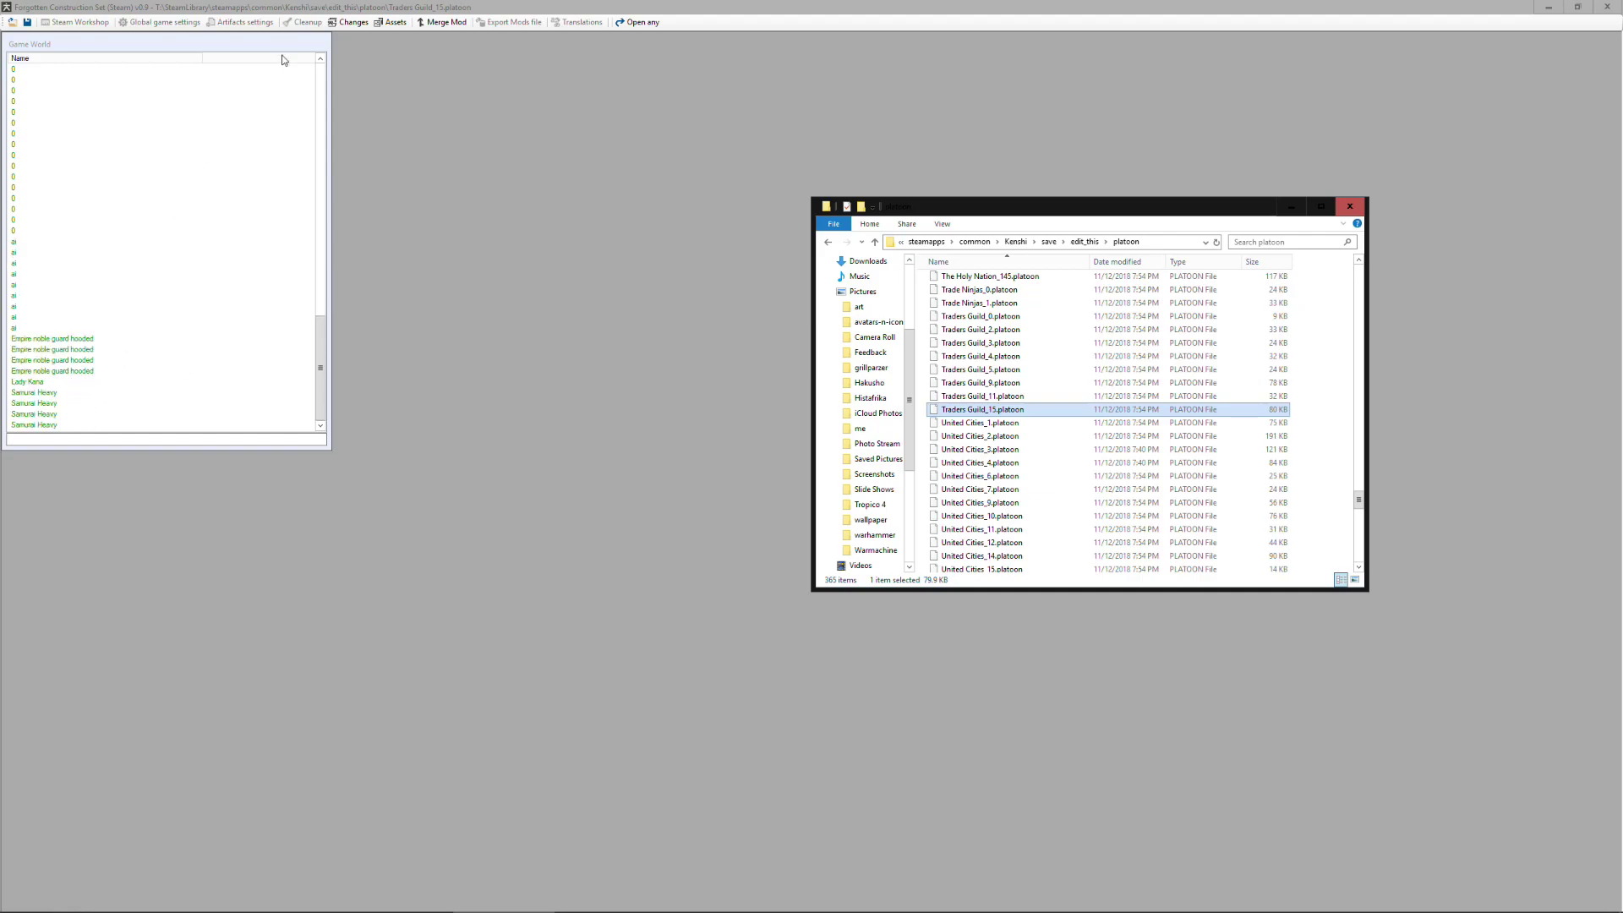
pyautogui.click(382, 61)
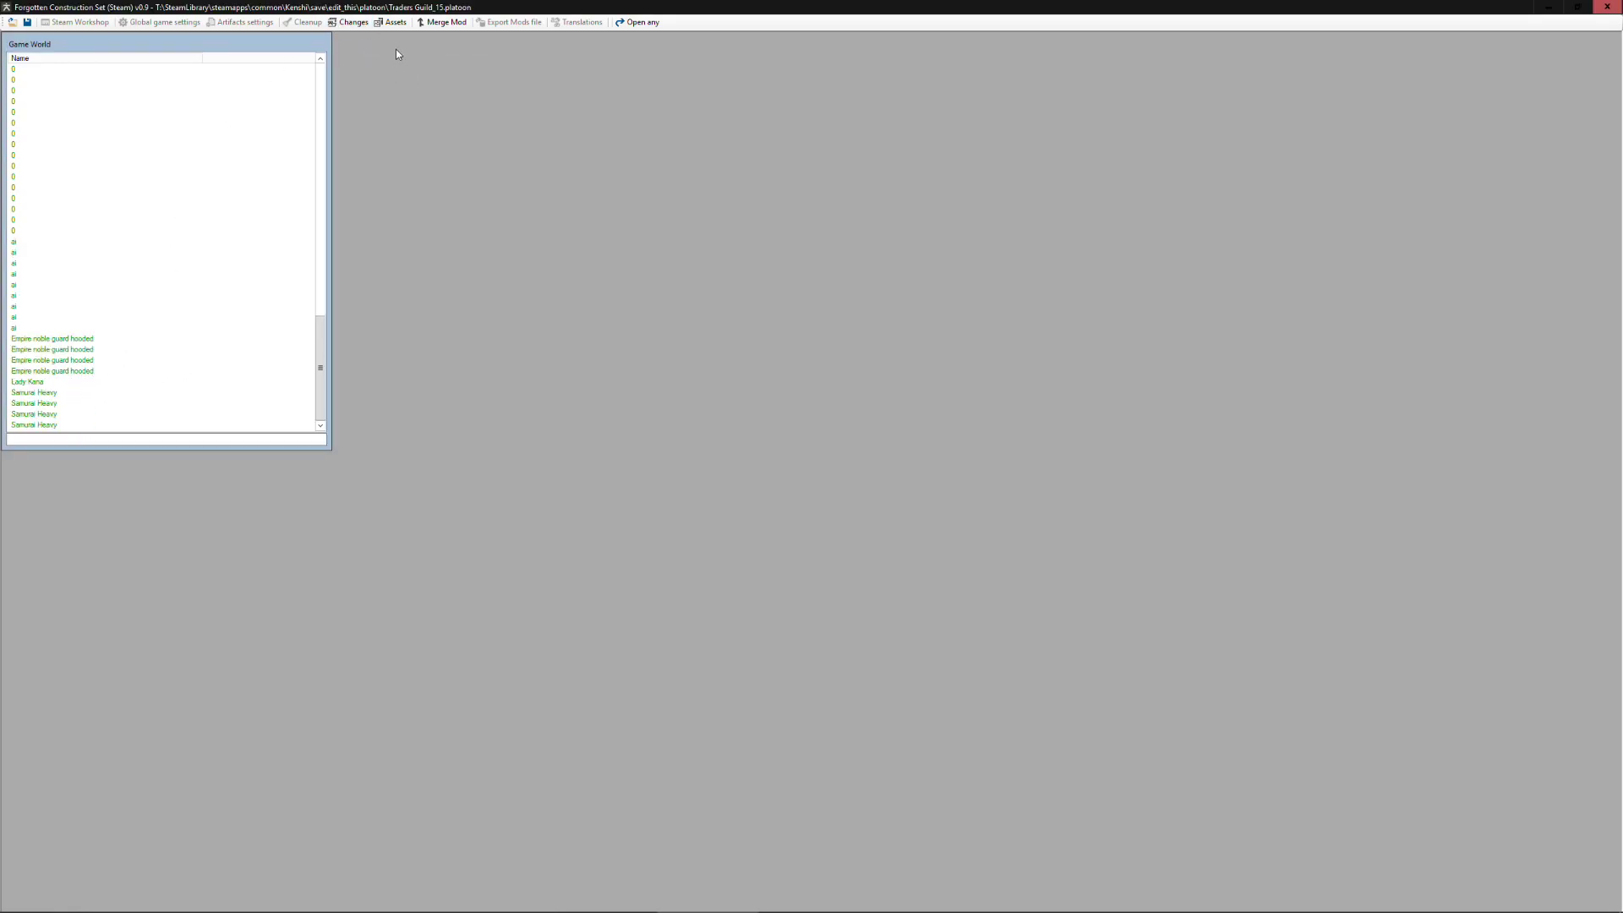
# - Show Traders Guild_15's Change List, moved up-right and widened with a wider Type column
pyautogui.click(349, 22)
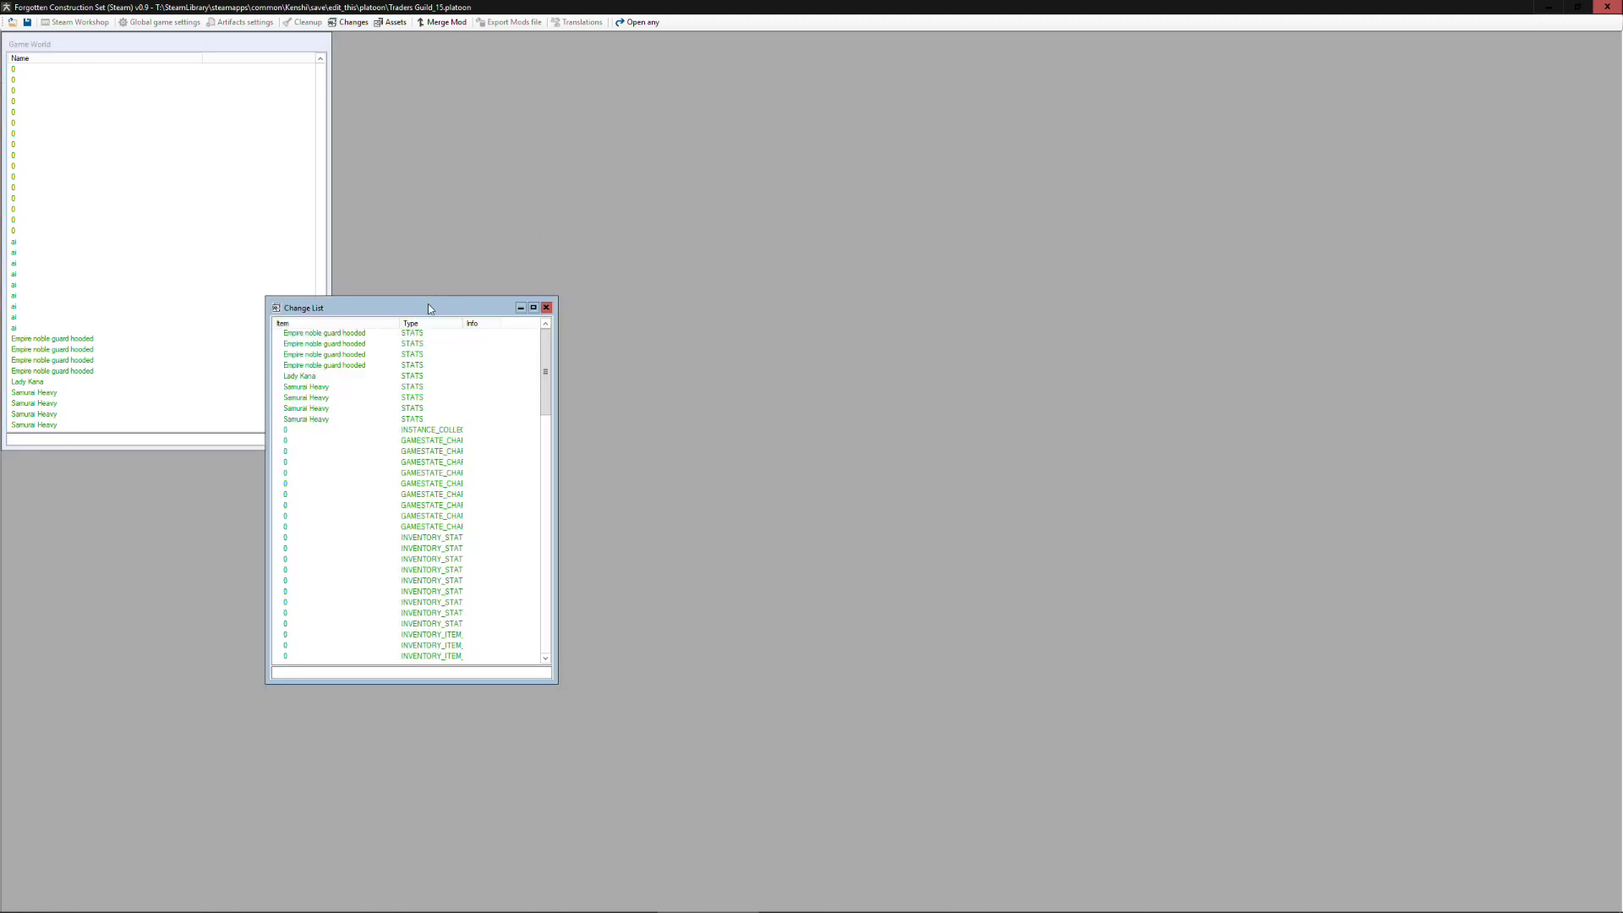
pyautogui.moveTo(429, 309); pyautogui.dragTo(668, 179)
pyautogui.moveTo(788, 235); pyautogui.dragTo(926, 236)
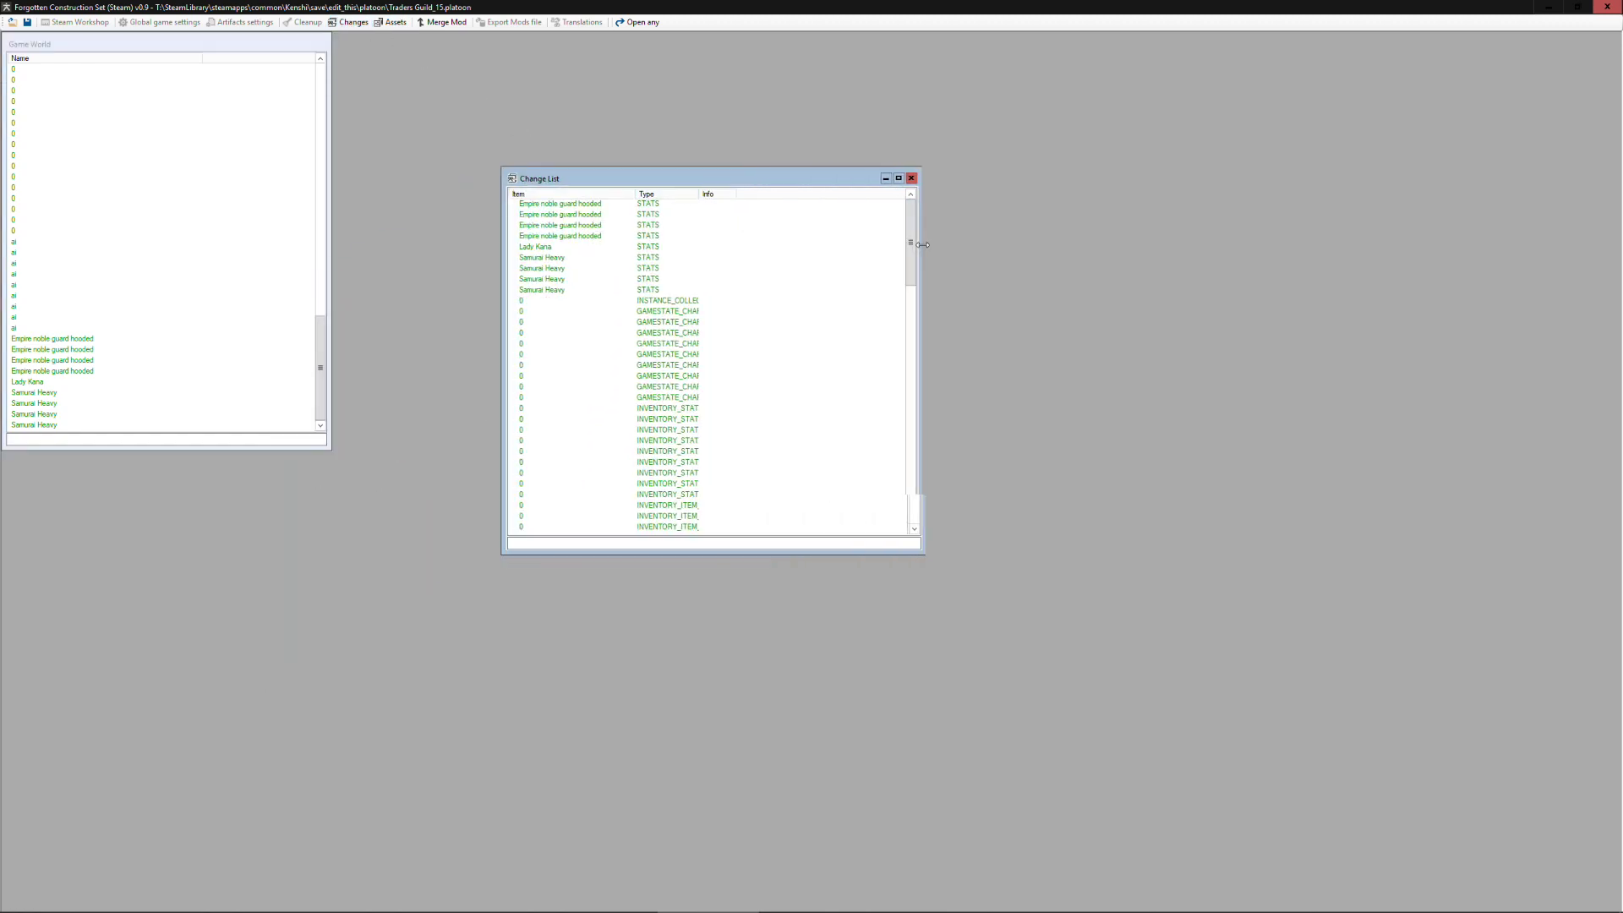
pyautogui.moveTo(700, 194); pyautogui.dragTo(760, 194)
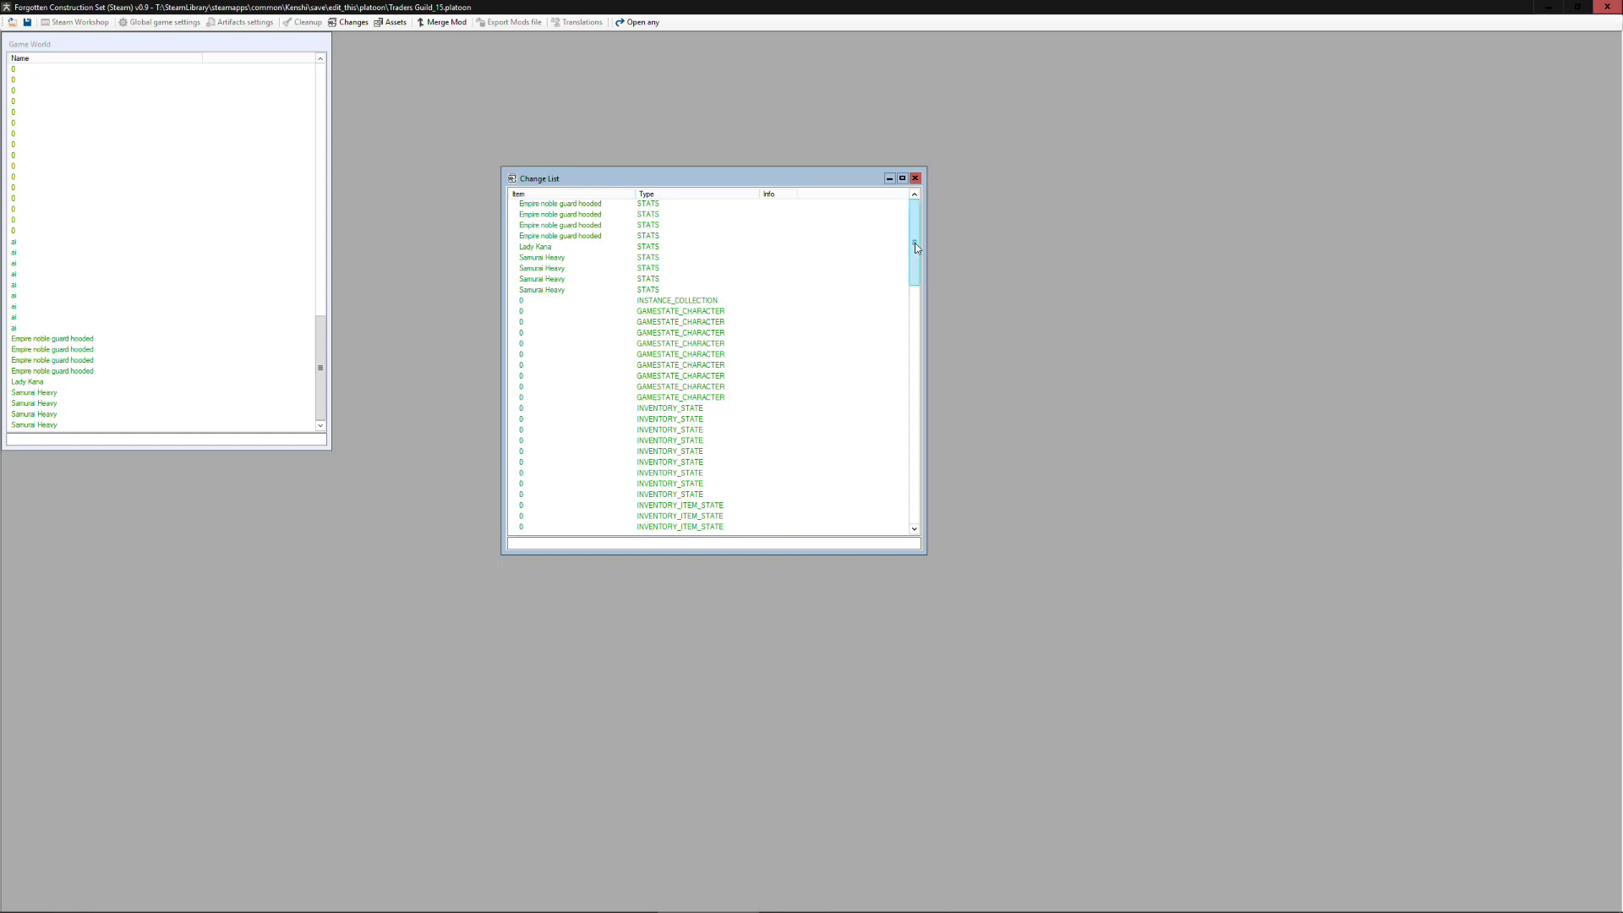
pyautogui.moveTo(914, 242)
pyautogui.mouseDown()
pyautogui.moveTo(891, 538)
pyautogui.moveTo(912, 230)
pyautogui.moveTo(892, 250)
pyautogui.mouseUp()
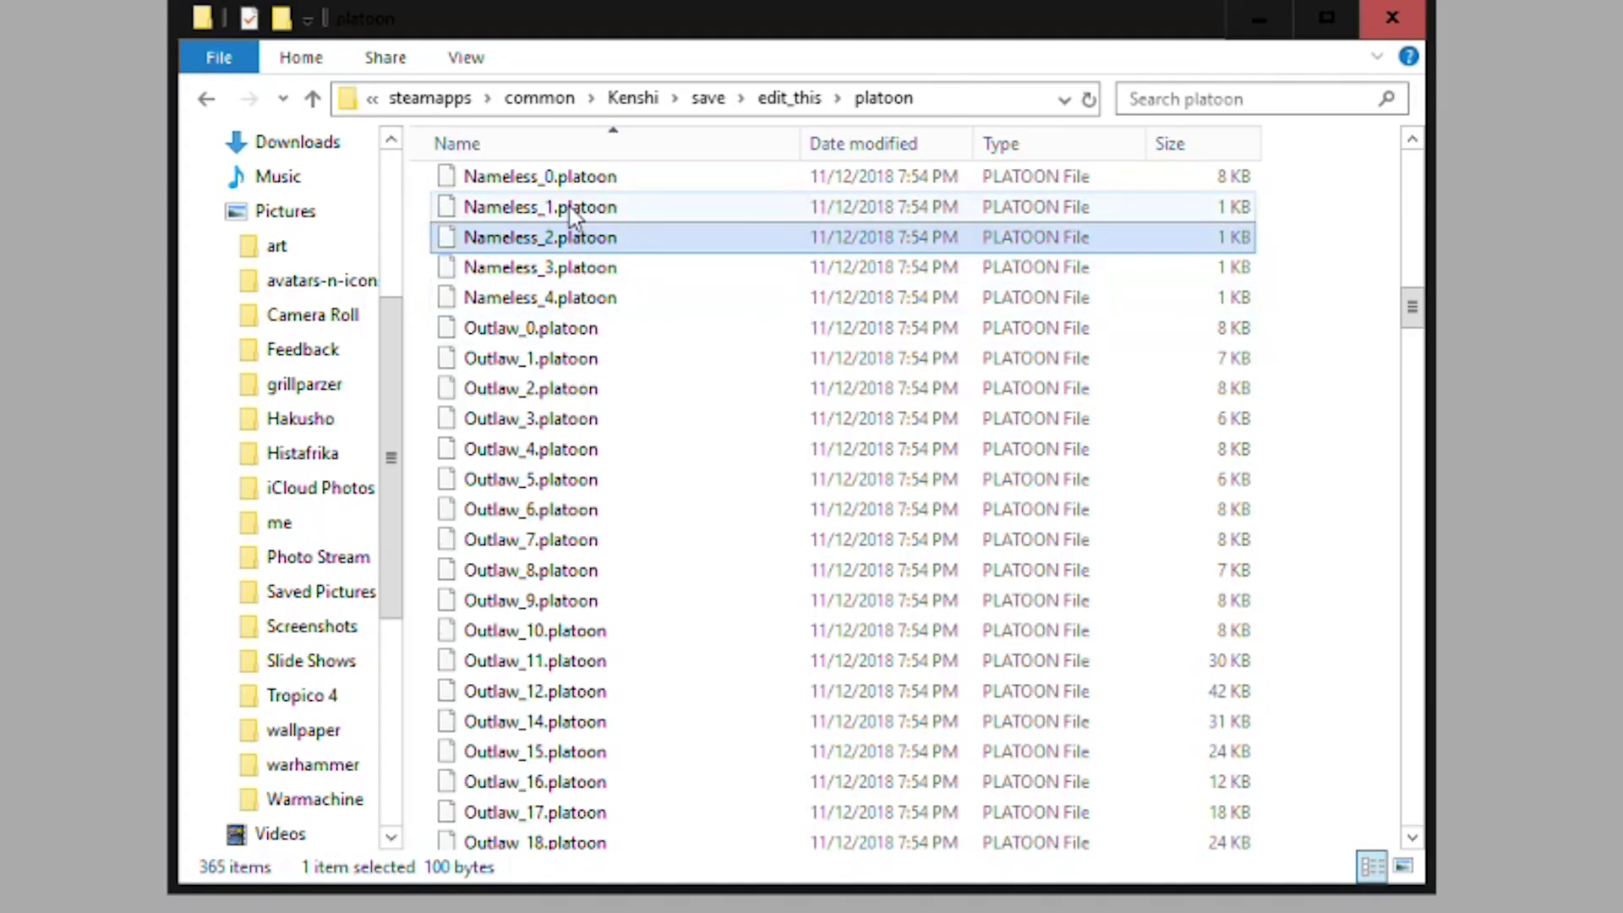
# - Delete Nameless_1.platoon from the edit_this platoon folder and jump to the files starting with 'tr'
pyautogui.click(569, 209)
pyautogui.press('Delete')
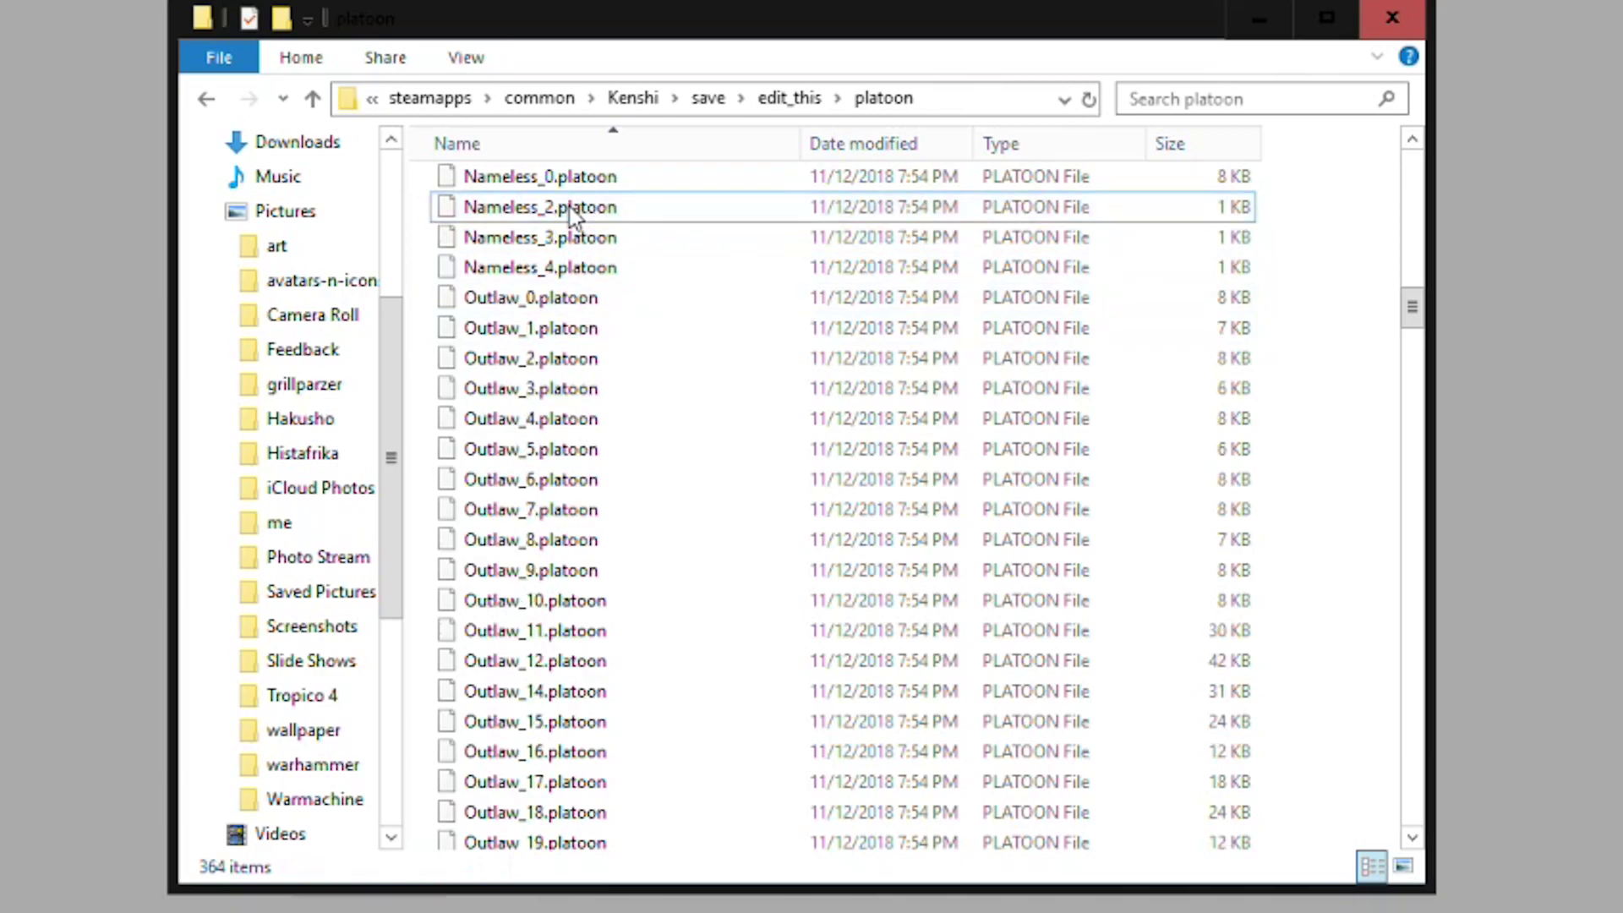
pyautogui.scroll(15, 592, 321)
pyautogui.write('tr')
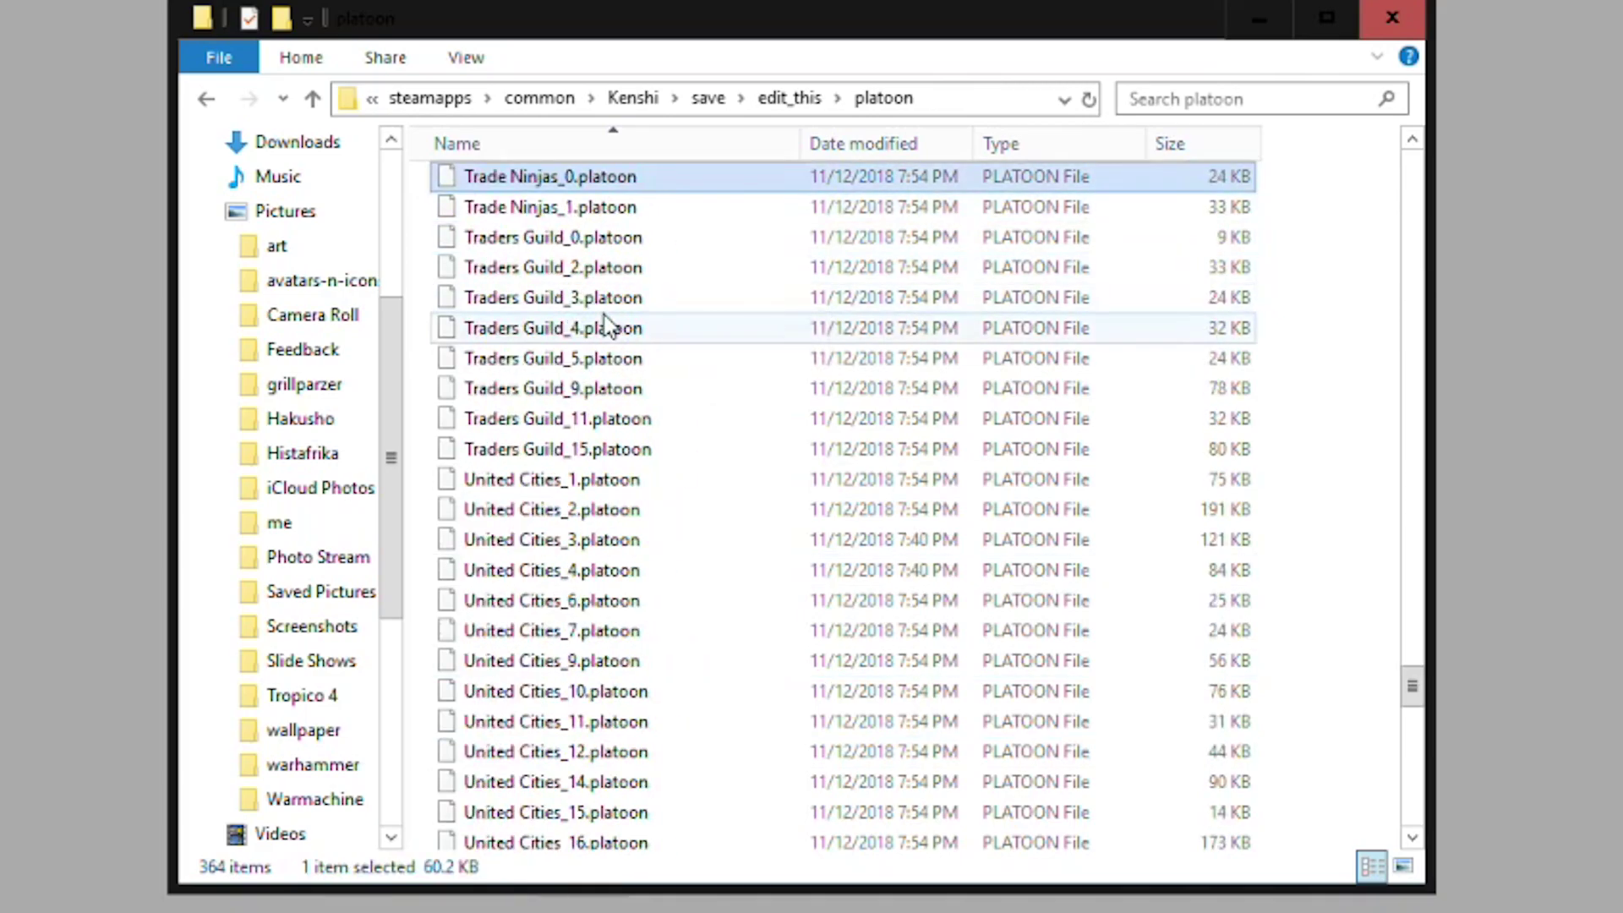
pyautogui.scroll(-2, 688, 434)
pyautogui.scroll(4, 691, 439)
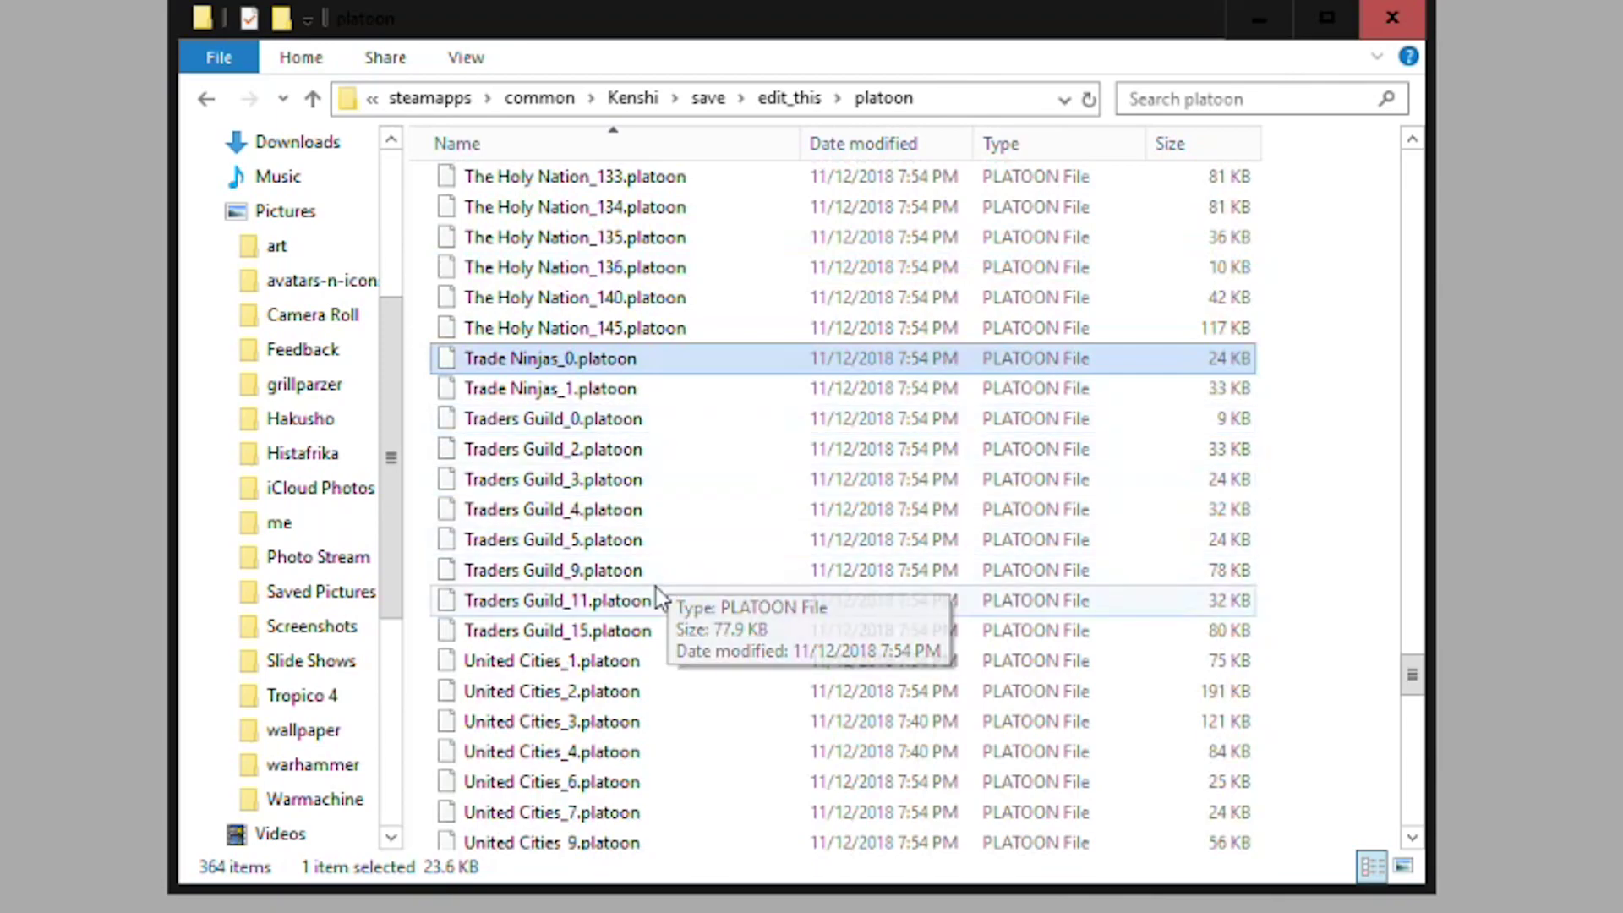
# - Duplicate Traders Guild_15.platoon and rename the copy to Nameless_1.platoon
pyautogui.click(610, 630)
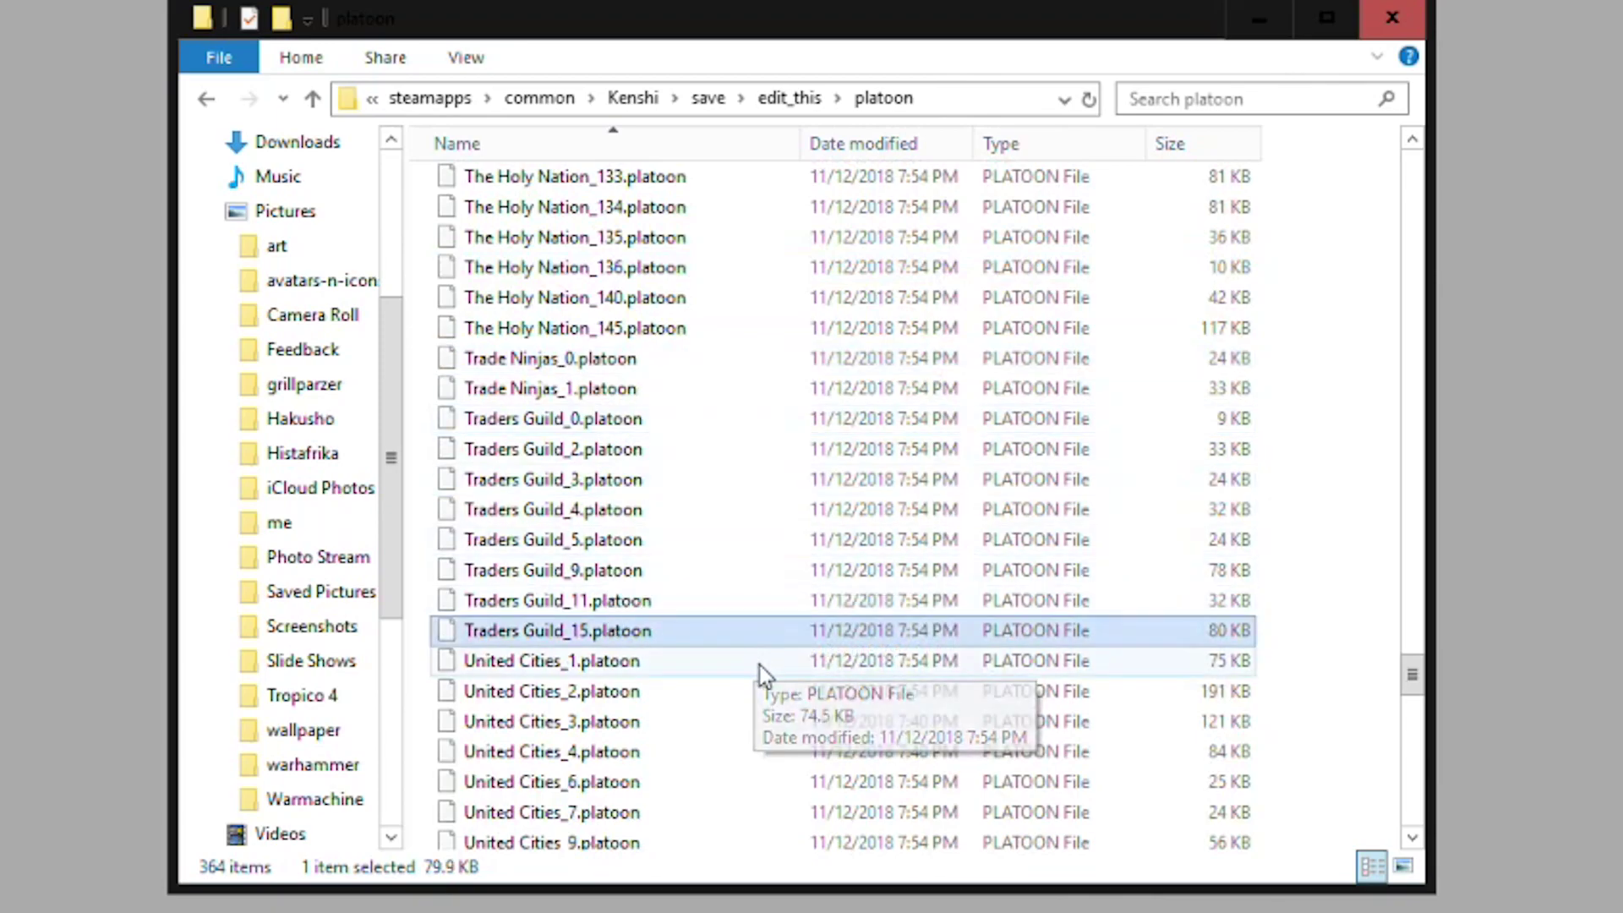
pyautogui.hotkey('ctrl', 'v')
pyautogui.press('F2')
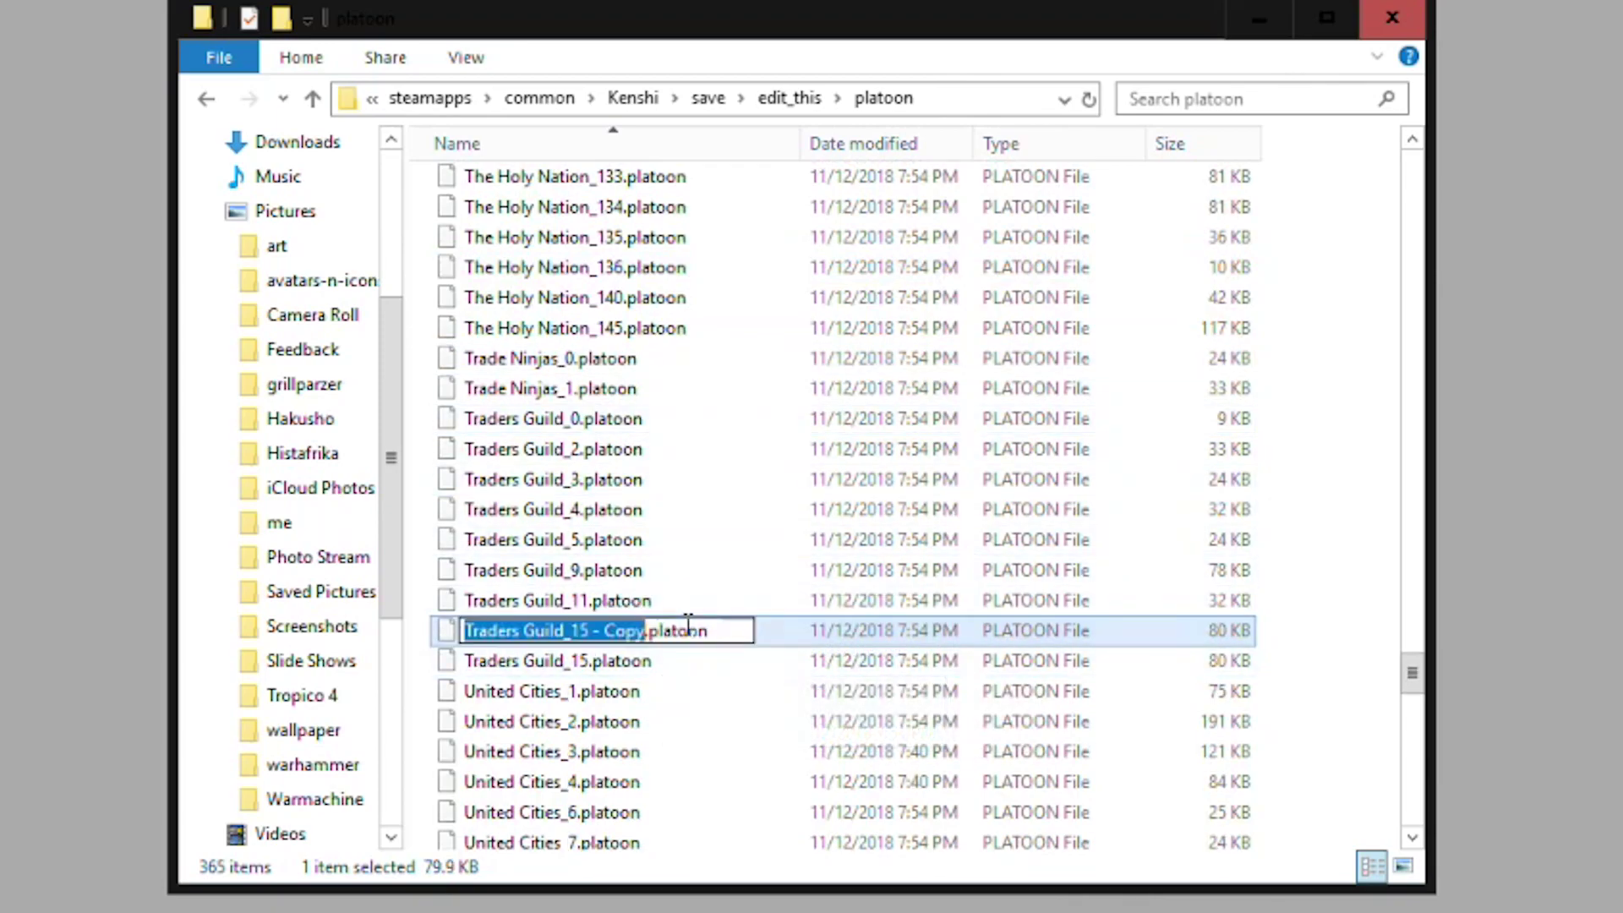
pyautogui.hotkey('ctrl', 'a')
pyautogui.write('Nameless')
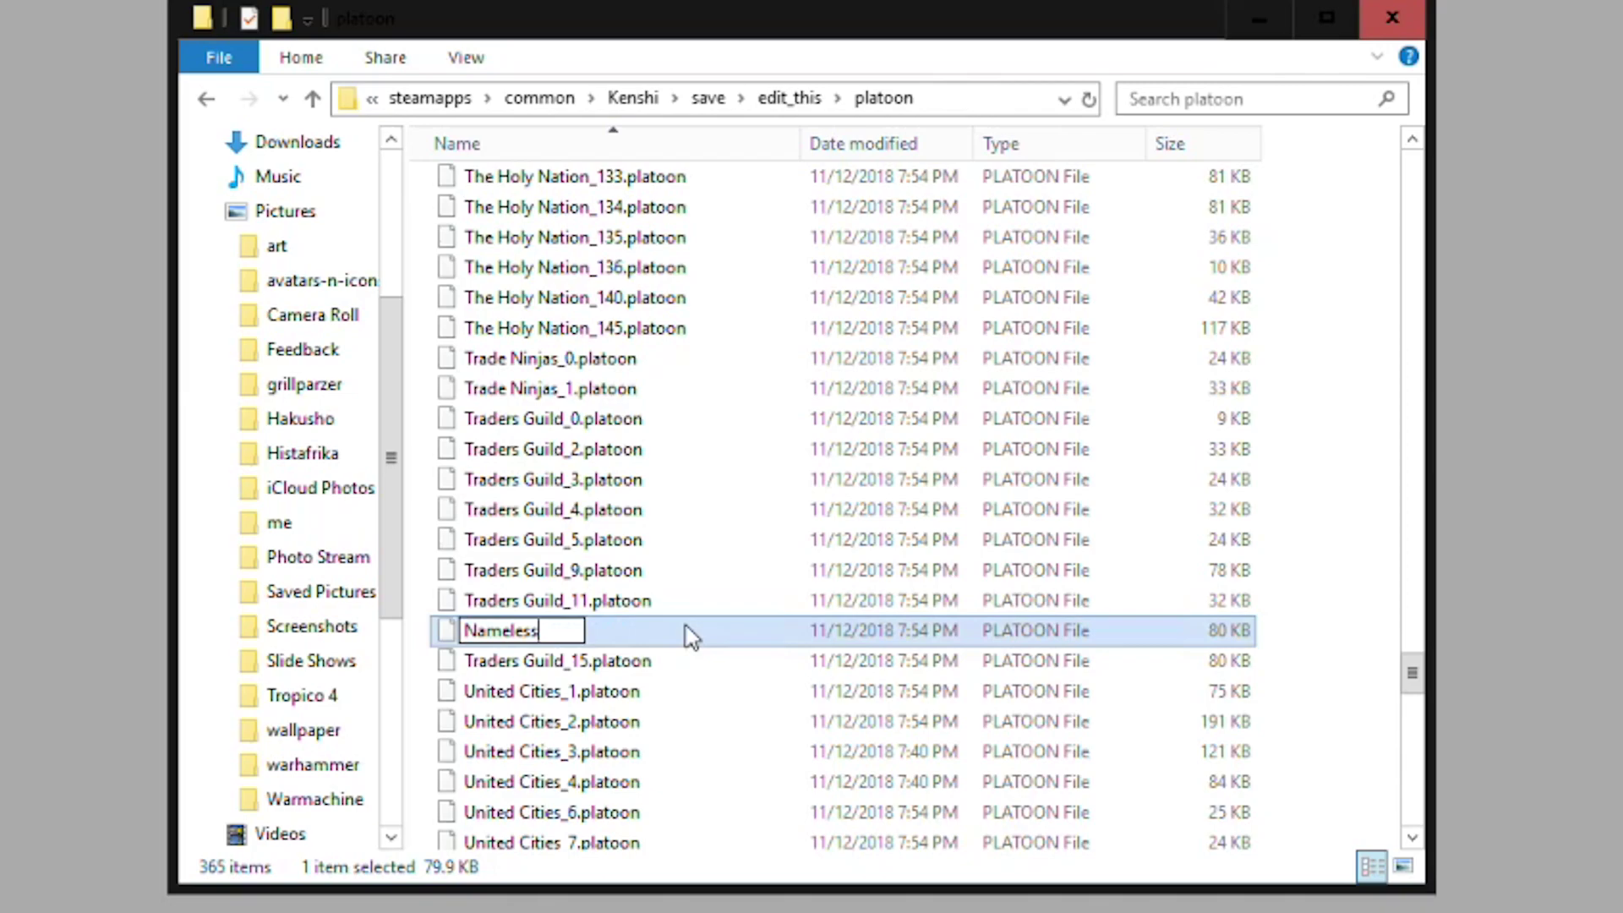
pyautogui.write('_1.platoon')
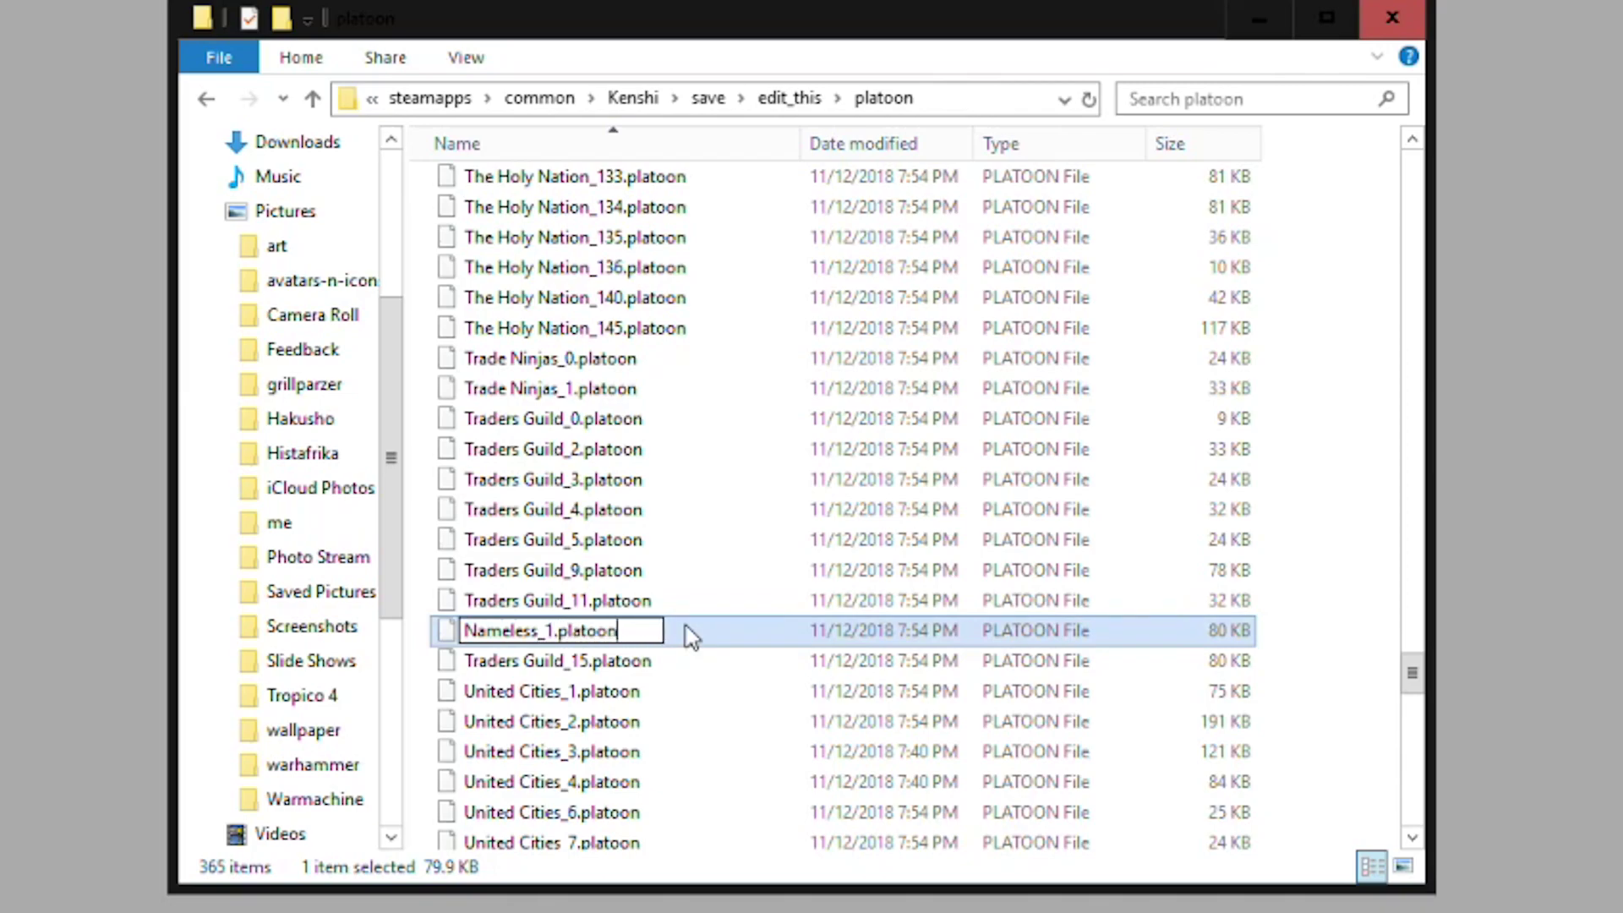
pyautogui.press('Return')
pyautogui.scroll(1, 1040, 473)
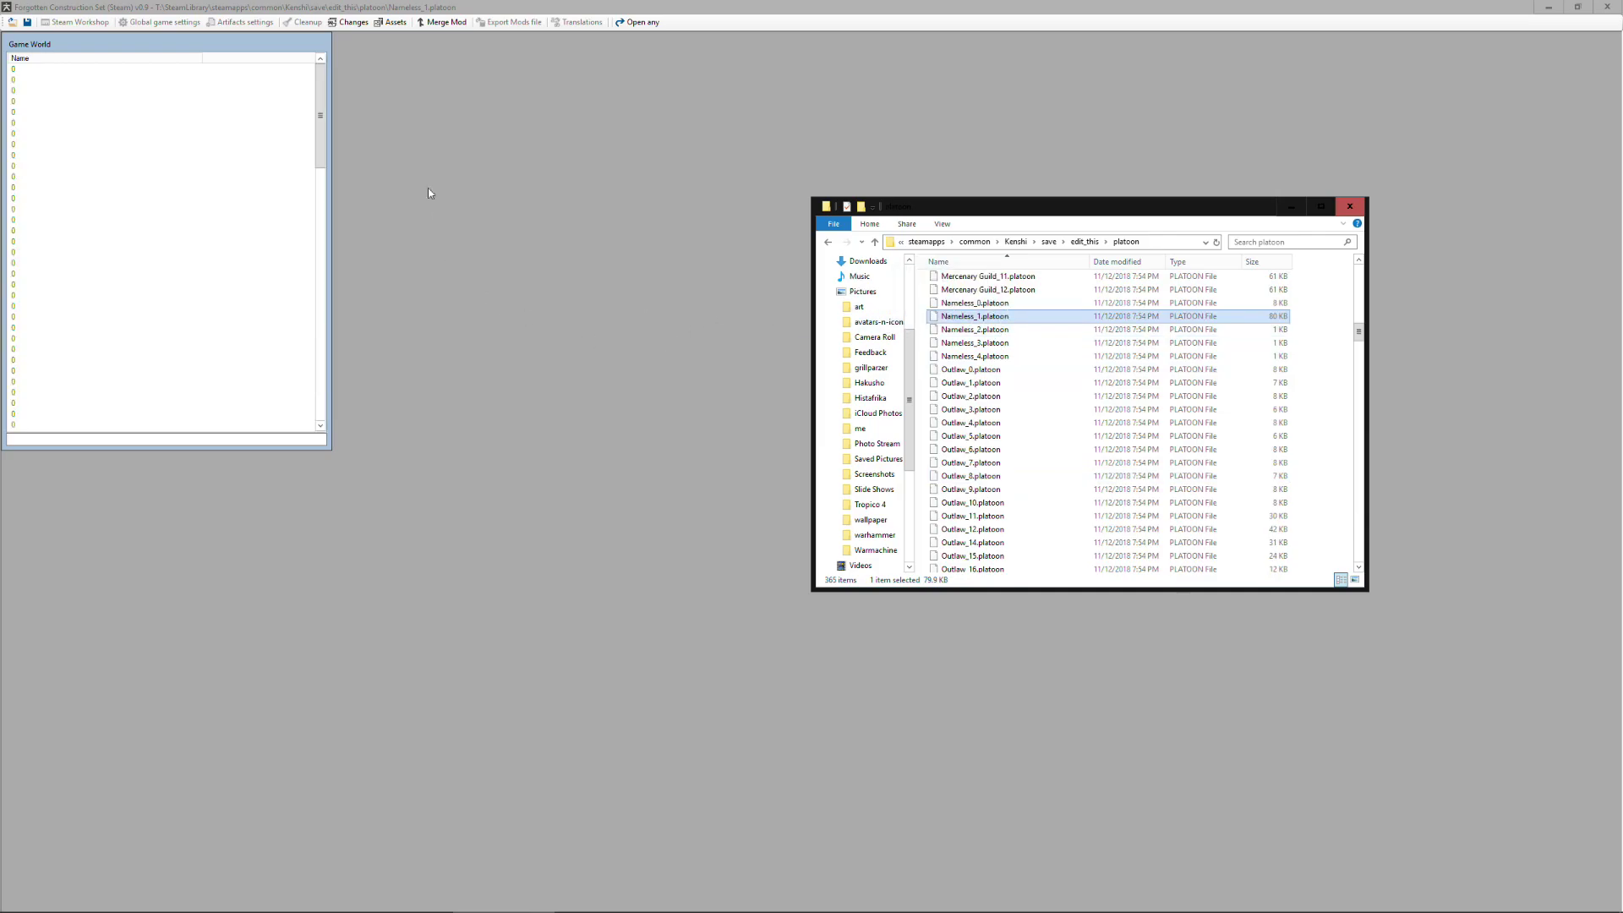
# - Show the save's Change List, moved up and right, and scroll through its records
pyautogui.moveTo(319, 115); pyautogui.dragTo(308, 404)
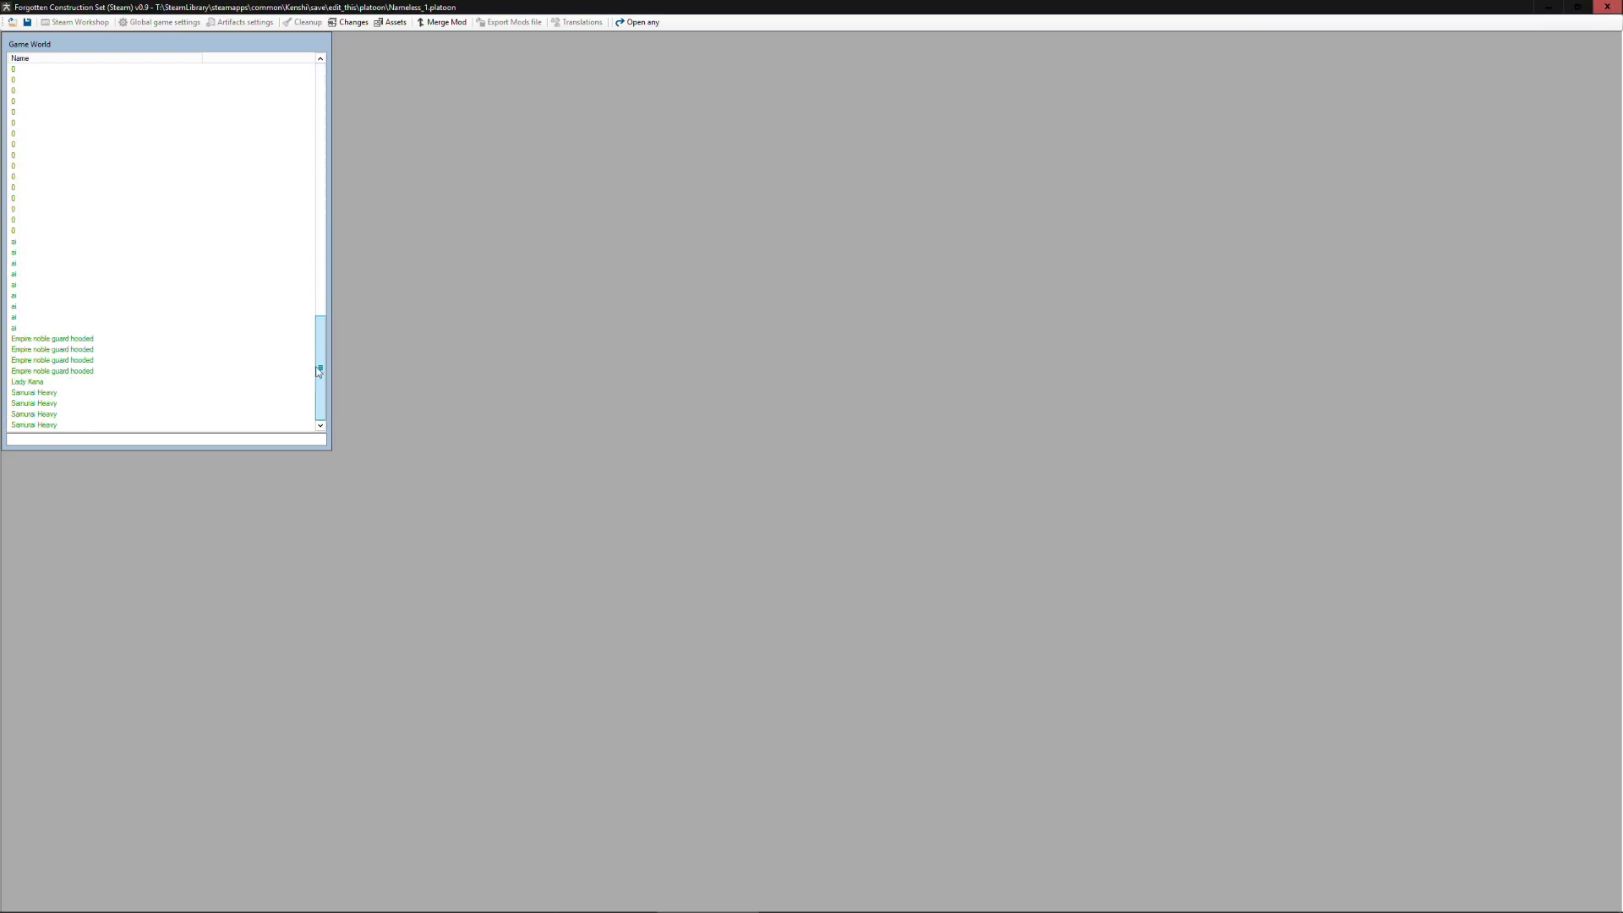
pyautogui.click(348, 22)
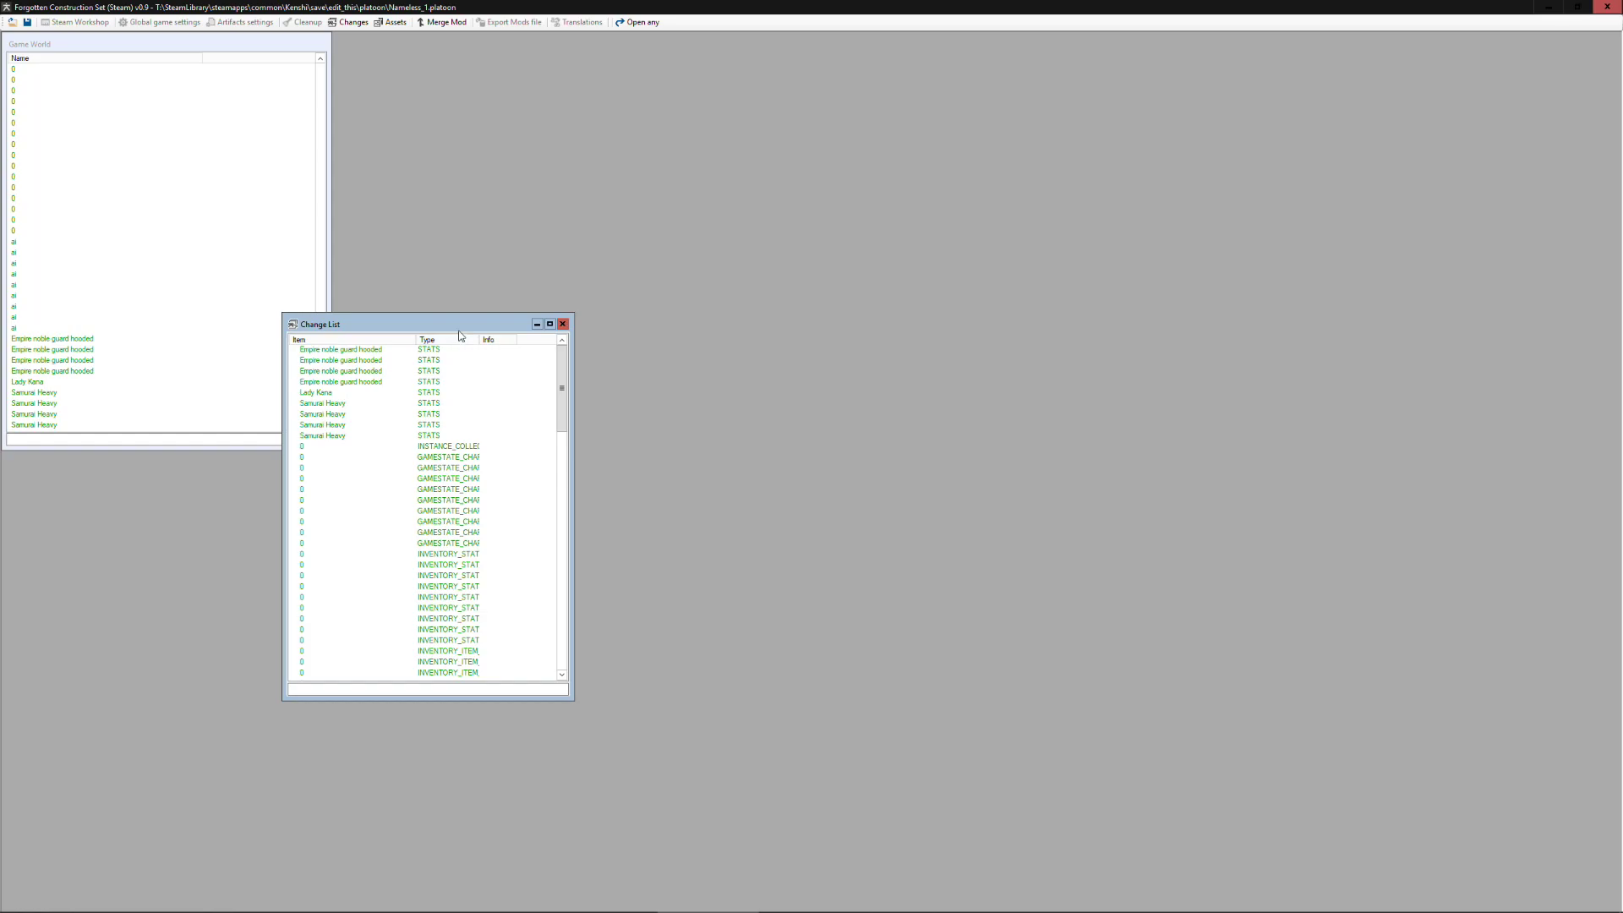
pyautogui.moveTo(457, 323); pyautogui.dragTo(689, 163)
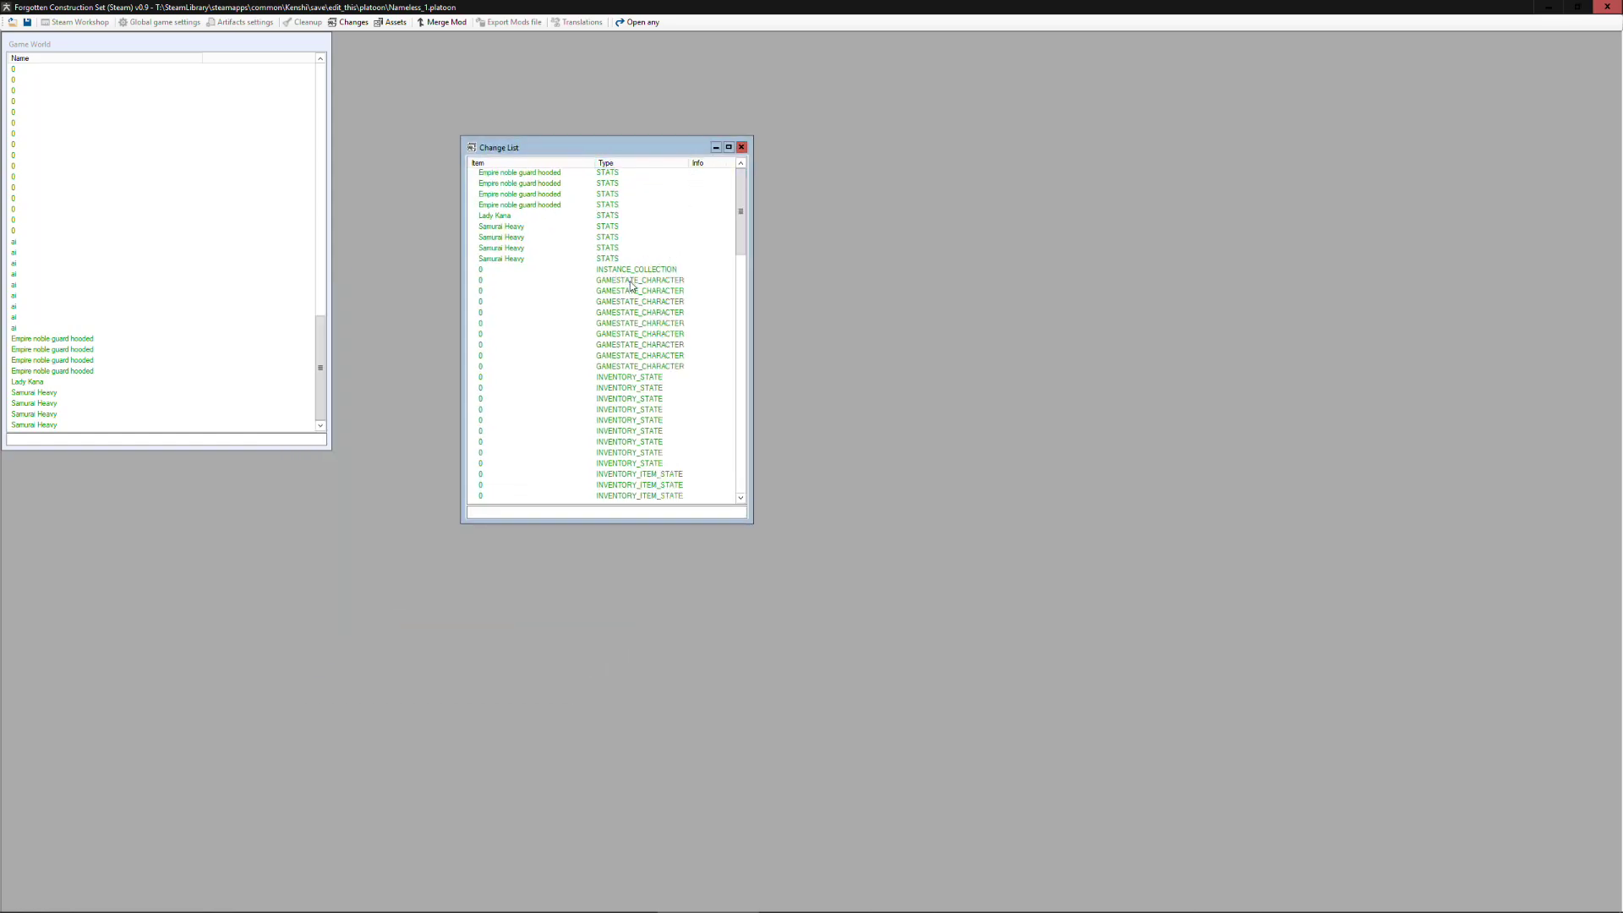
pyautogui.scroll(-10, 630, 285)
pyautogui.moveTo(739, 304); pyautogui.dragTo(739, 439)
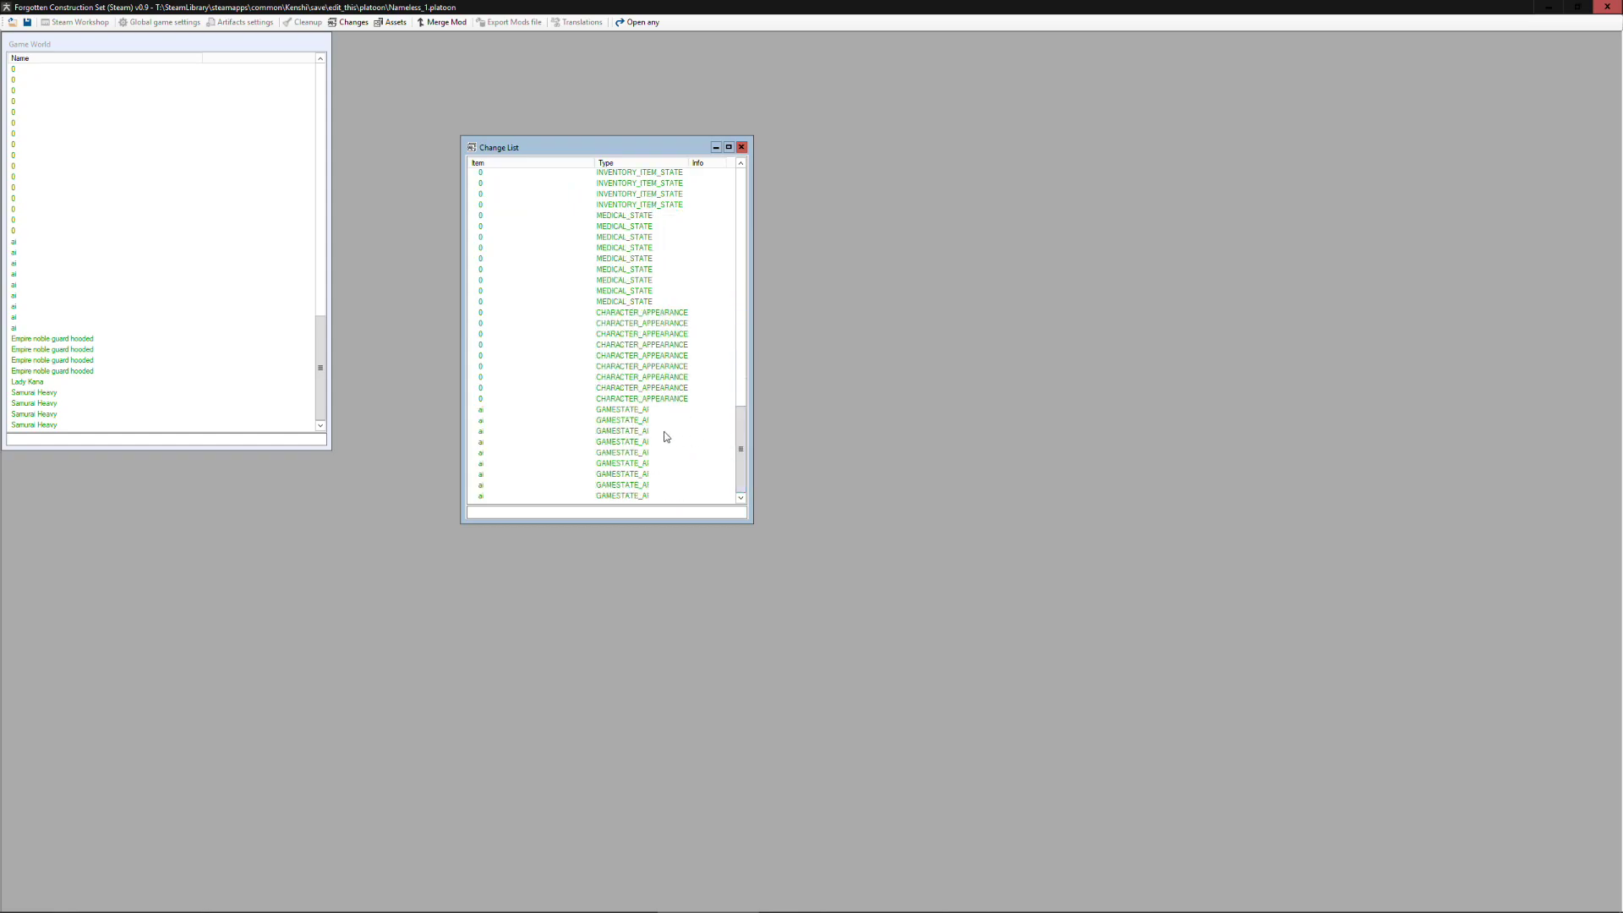
pyautogui.moveTo(741, 448); pyautogui.dragTo(743, 202)
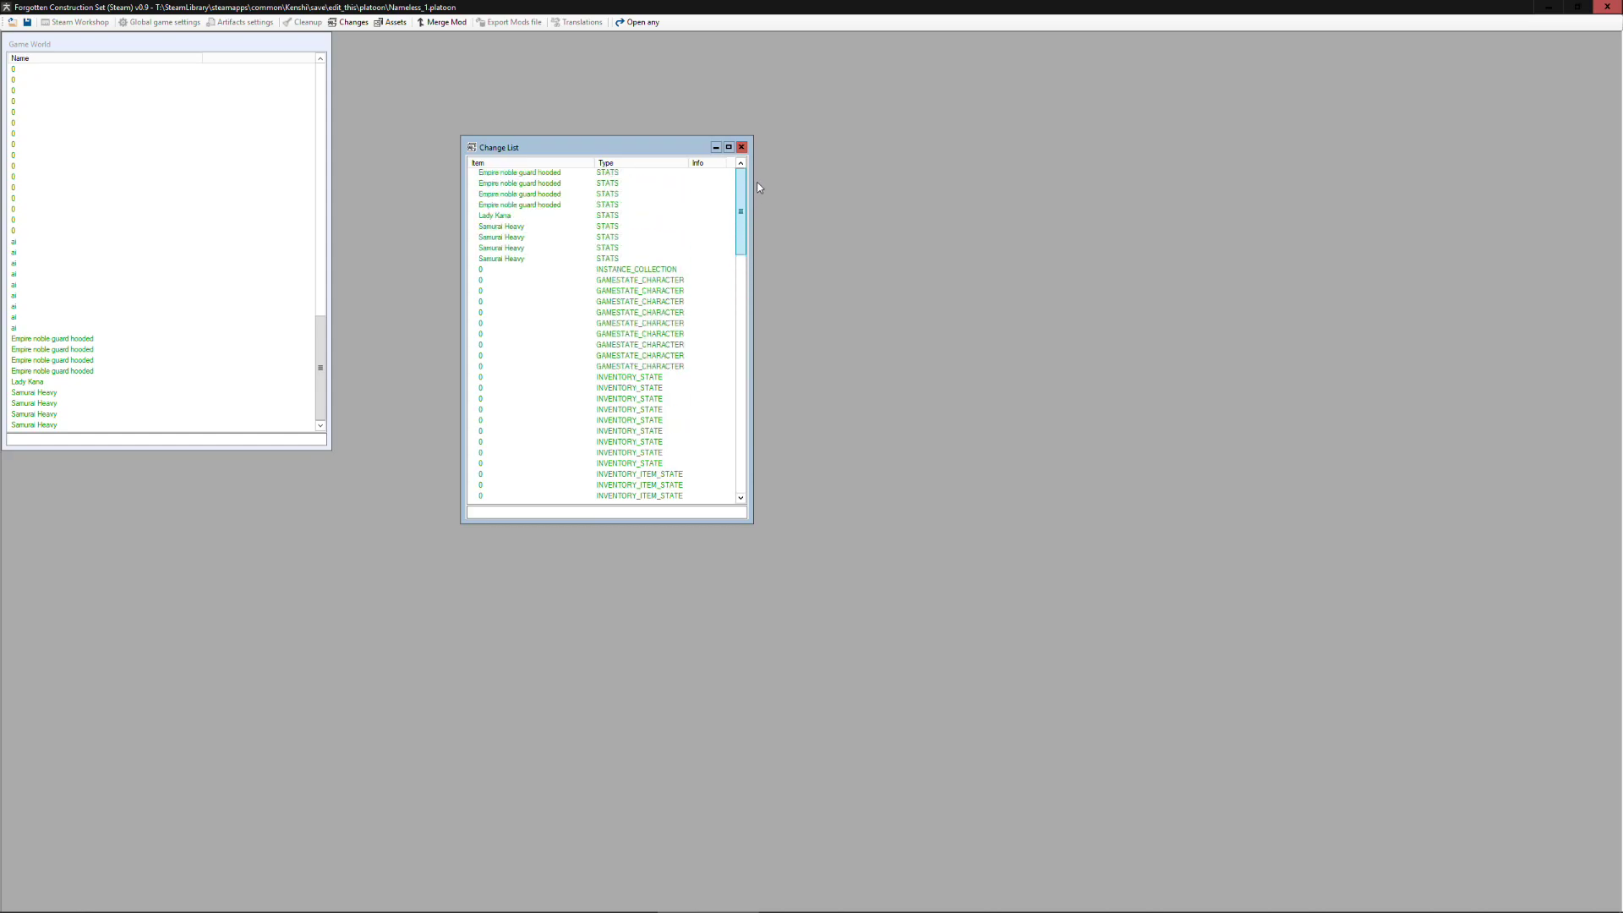
# - Open the first GAMESTATE_CHARACTER's properties beside the list, showing owner faction ID 1088-gamedata.base
pyautogui.doubleClick(615, 282)
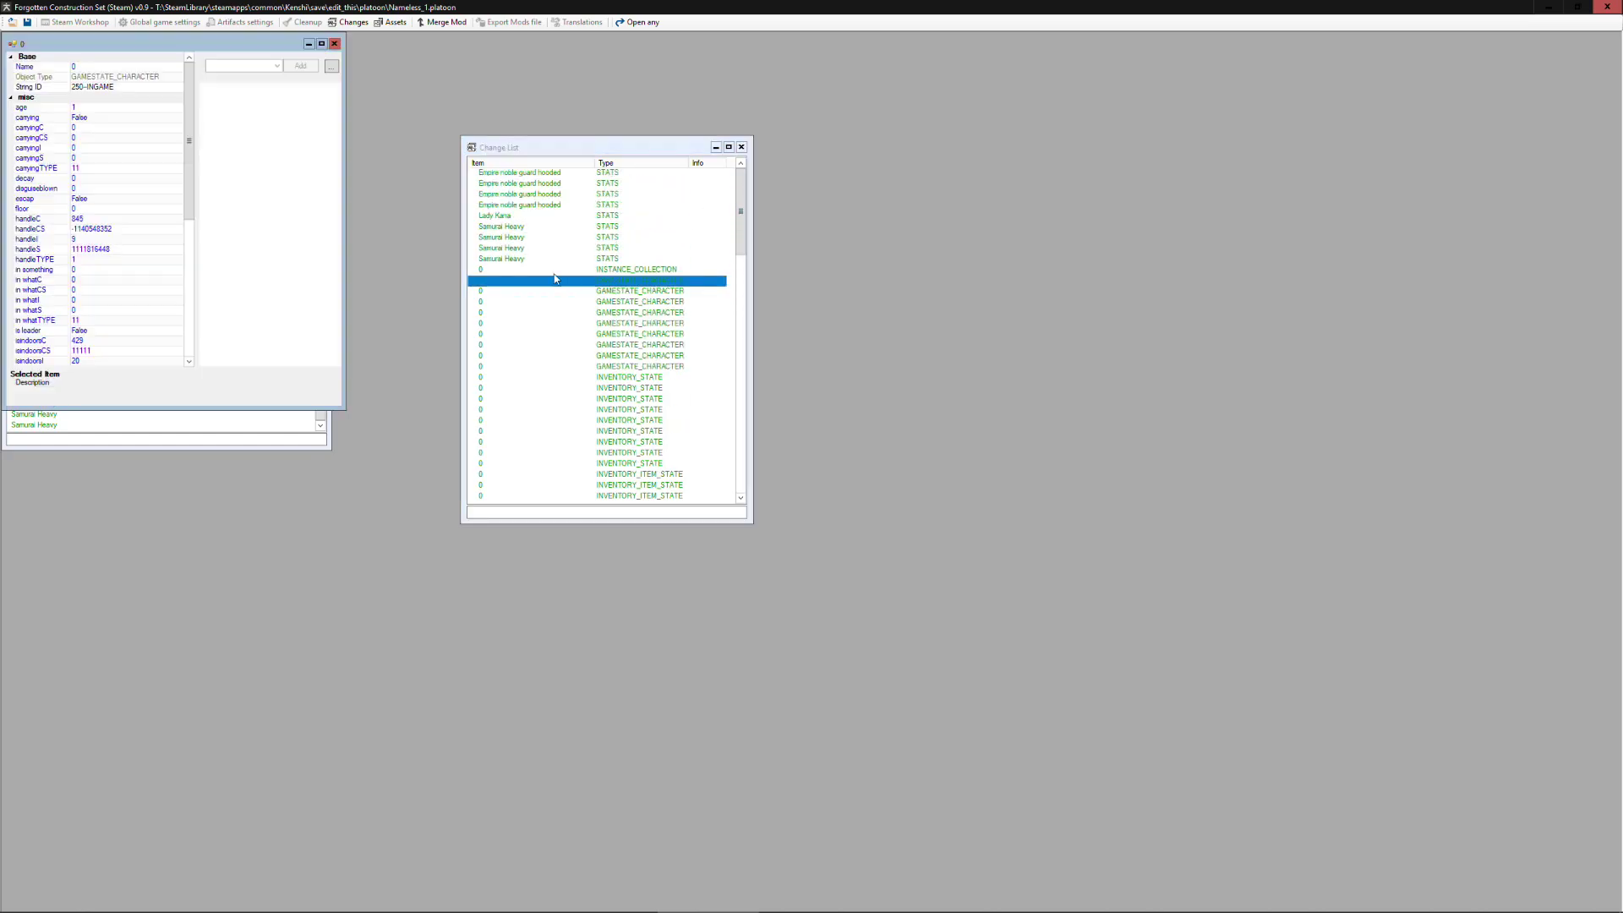
pyautogui.moveTo(209, 44); pyautogui.dragTo(1069, 103)
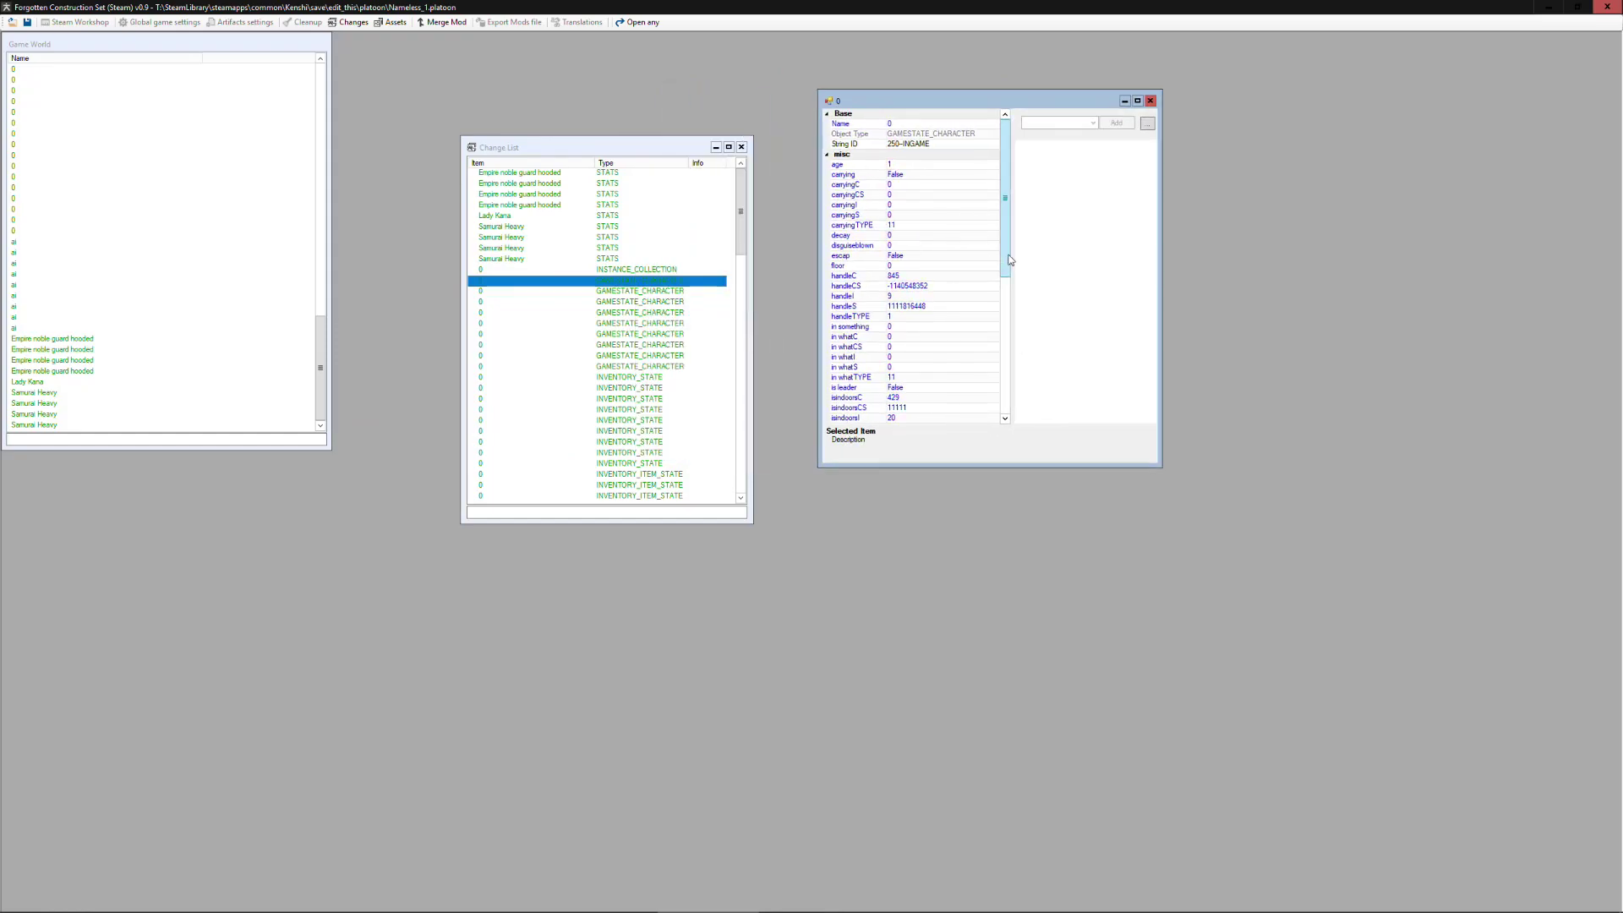
pyautogui.moveTo(1005, 261); pyautogui.dragTo(989, 347)
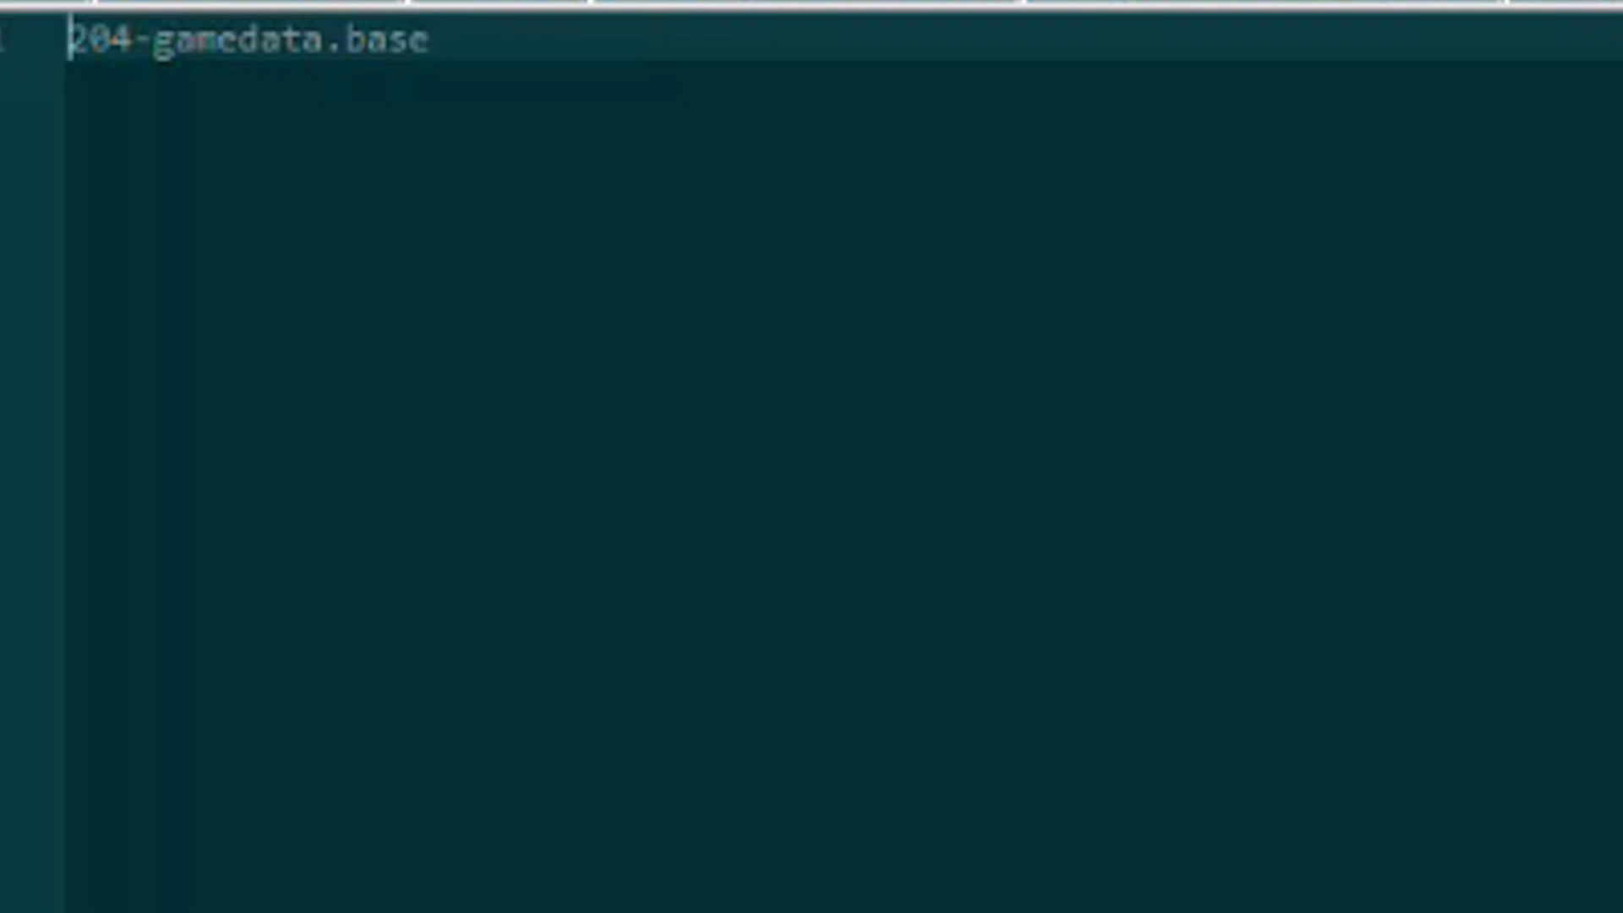
# - Make the note's first line read 'owner faction -> 204-gamedata.base'
pyautogui.press('Return')
pyautogui.press('Up')
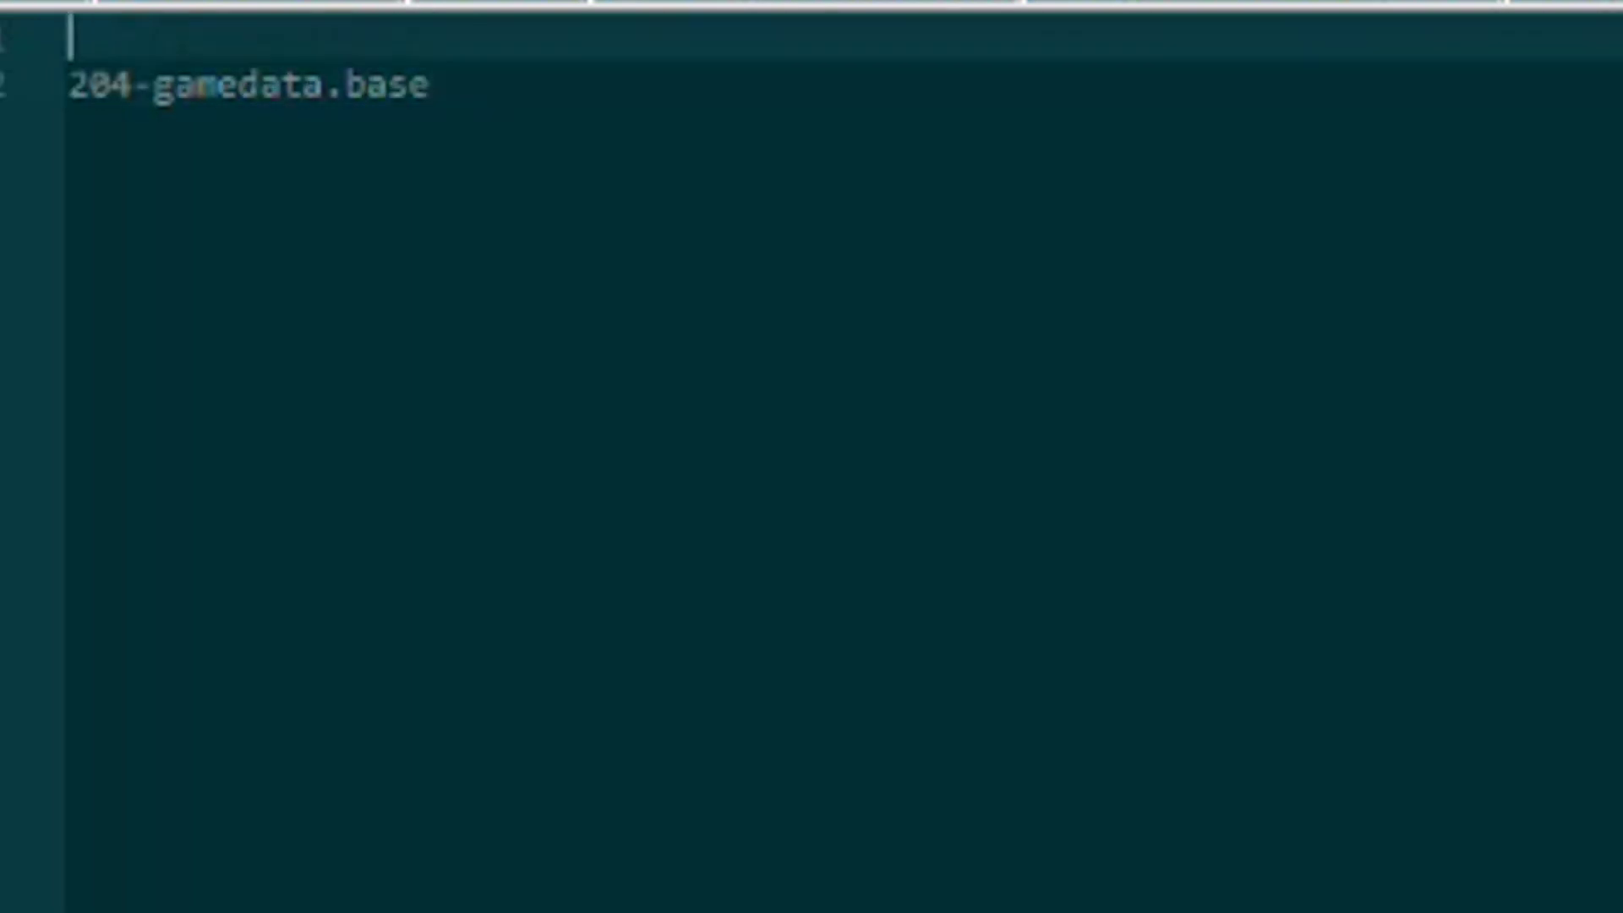
pyautogui.write('owner faction ID')
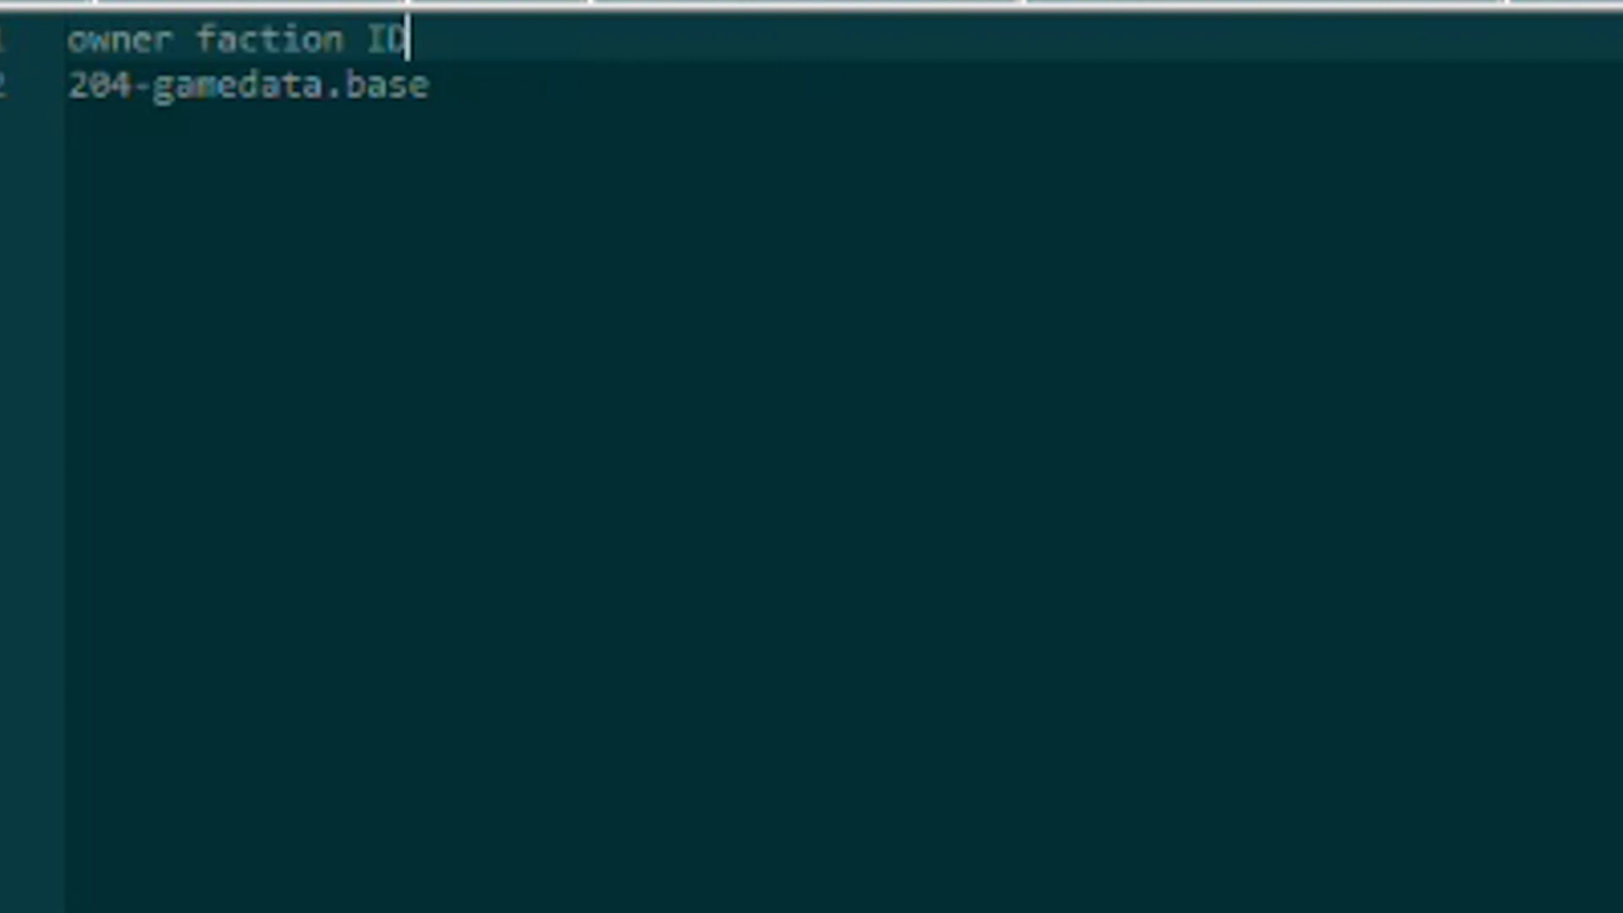
pyautogui.write('->')
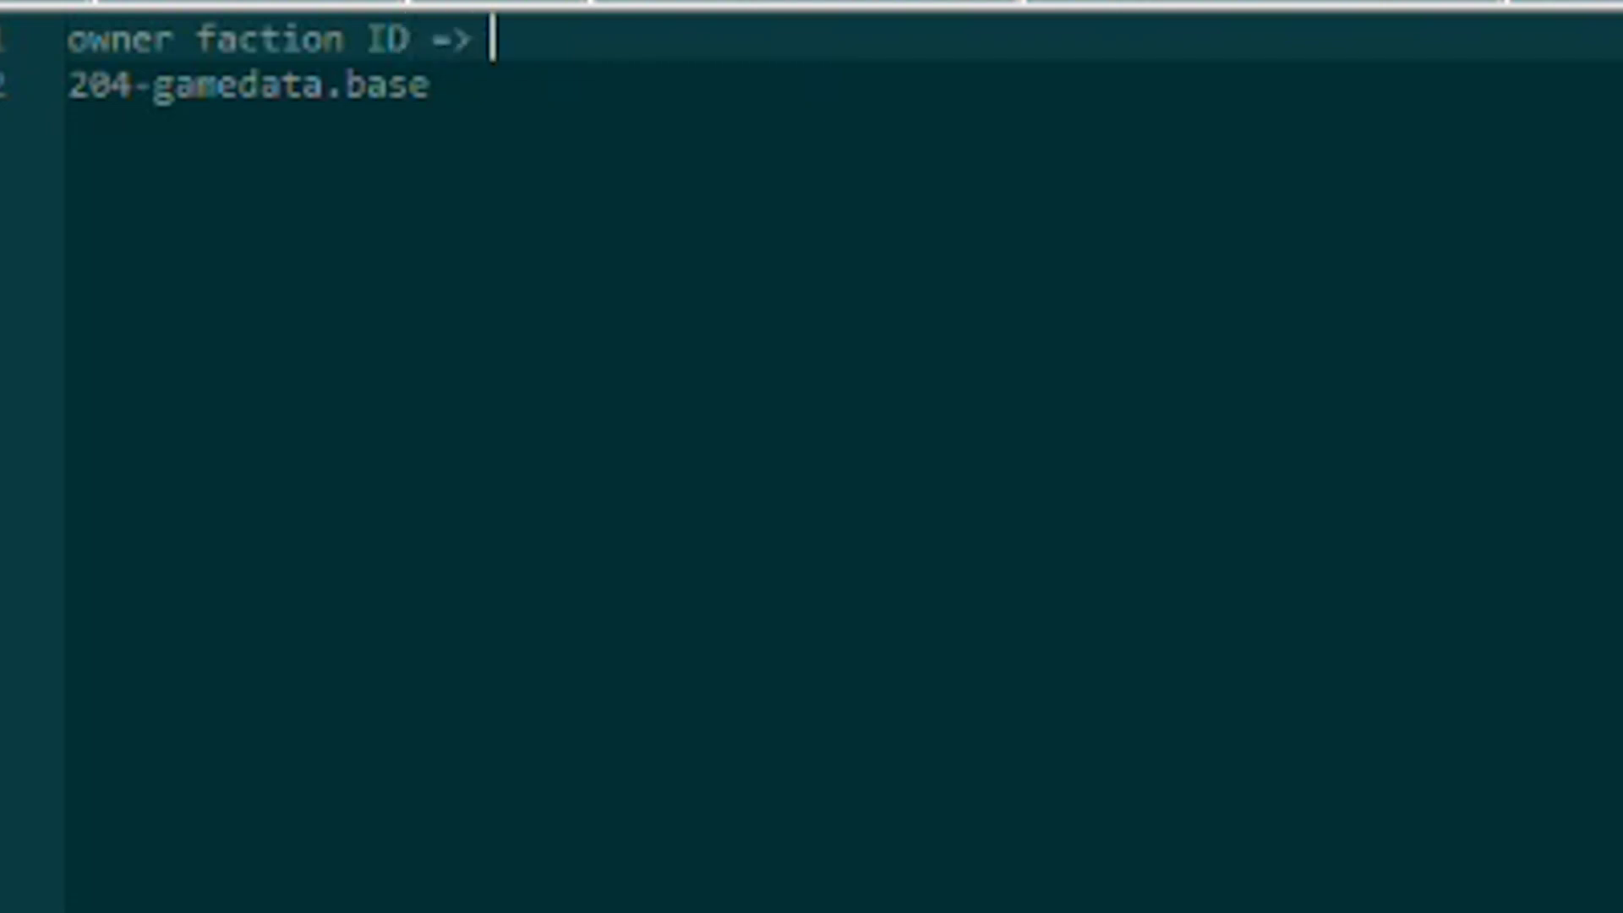
pyautogui.press('Delete')
pyautogui.press('End')
# - Add a second note line 'portrait_index -> > 0'
pyautogui.press('Return')
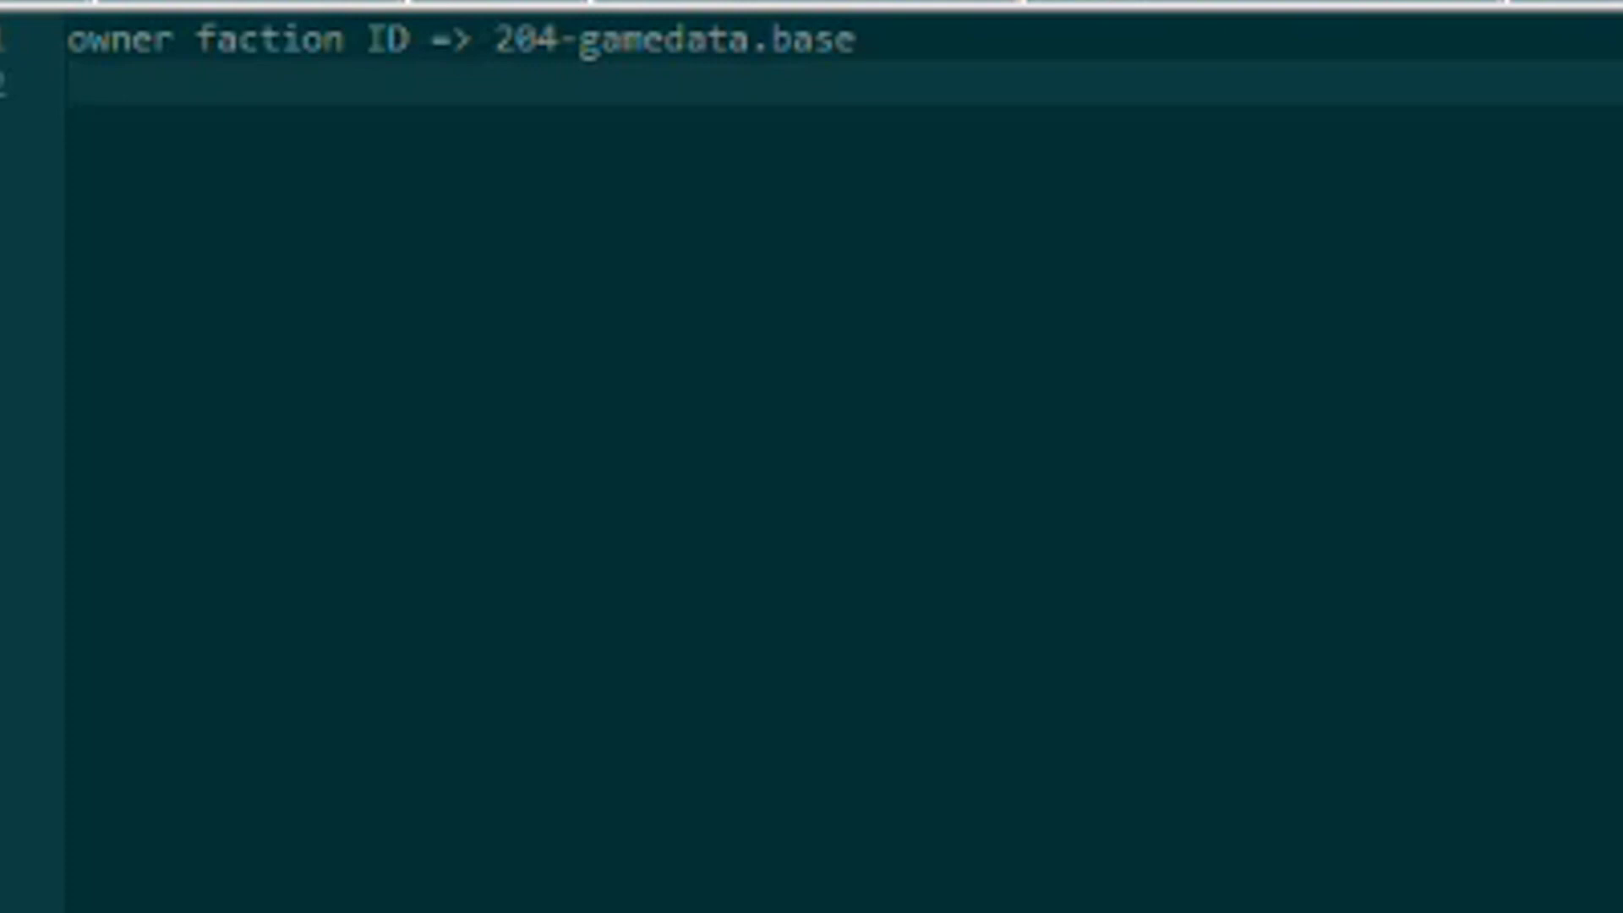
pyautogui.write('porta')
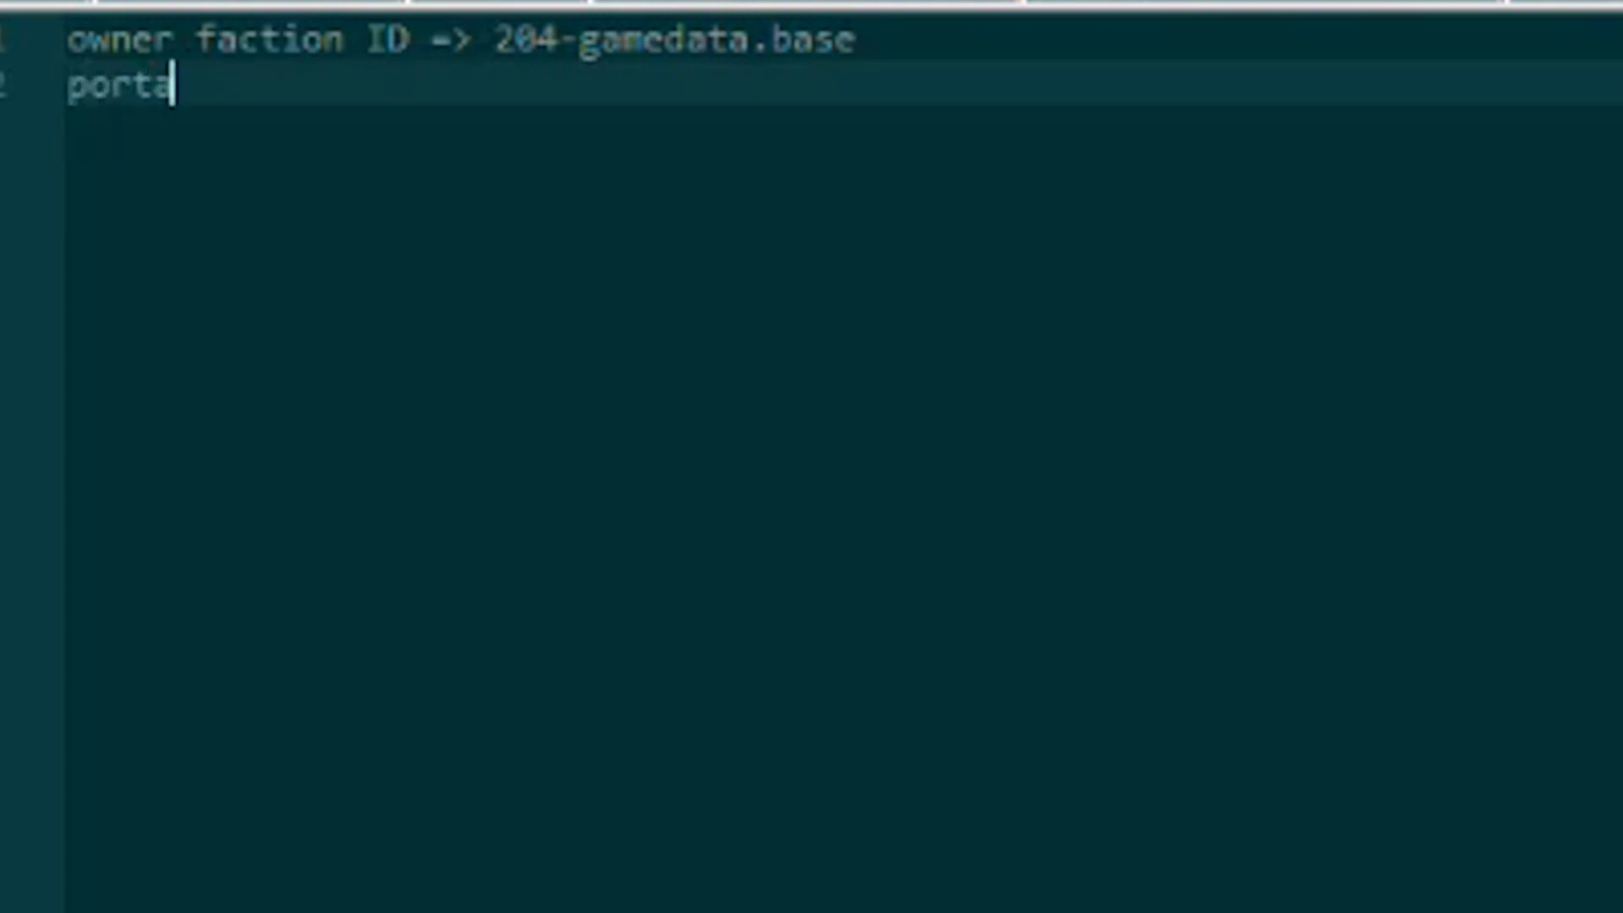
pyautogui.press('BackSpace')
pyautogui.press('BackSpace')
pyautogui.press('BackSpace')
pyautogui.press('BackSpace')
pyautogui.press('BackSpace')
pyautogui.write('portrait_index -> > 0')
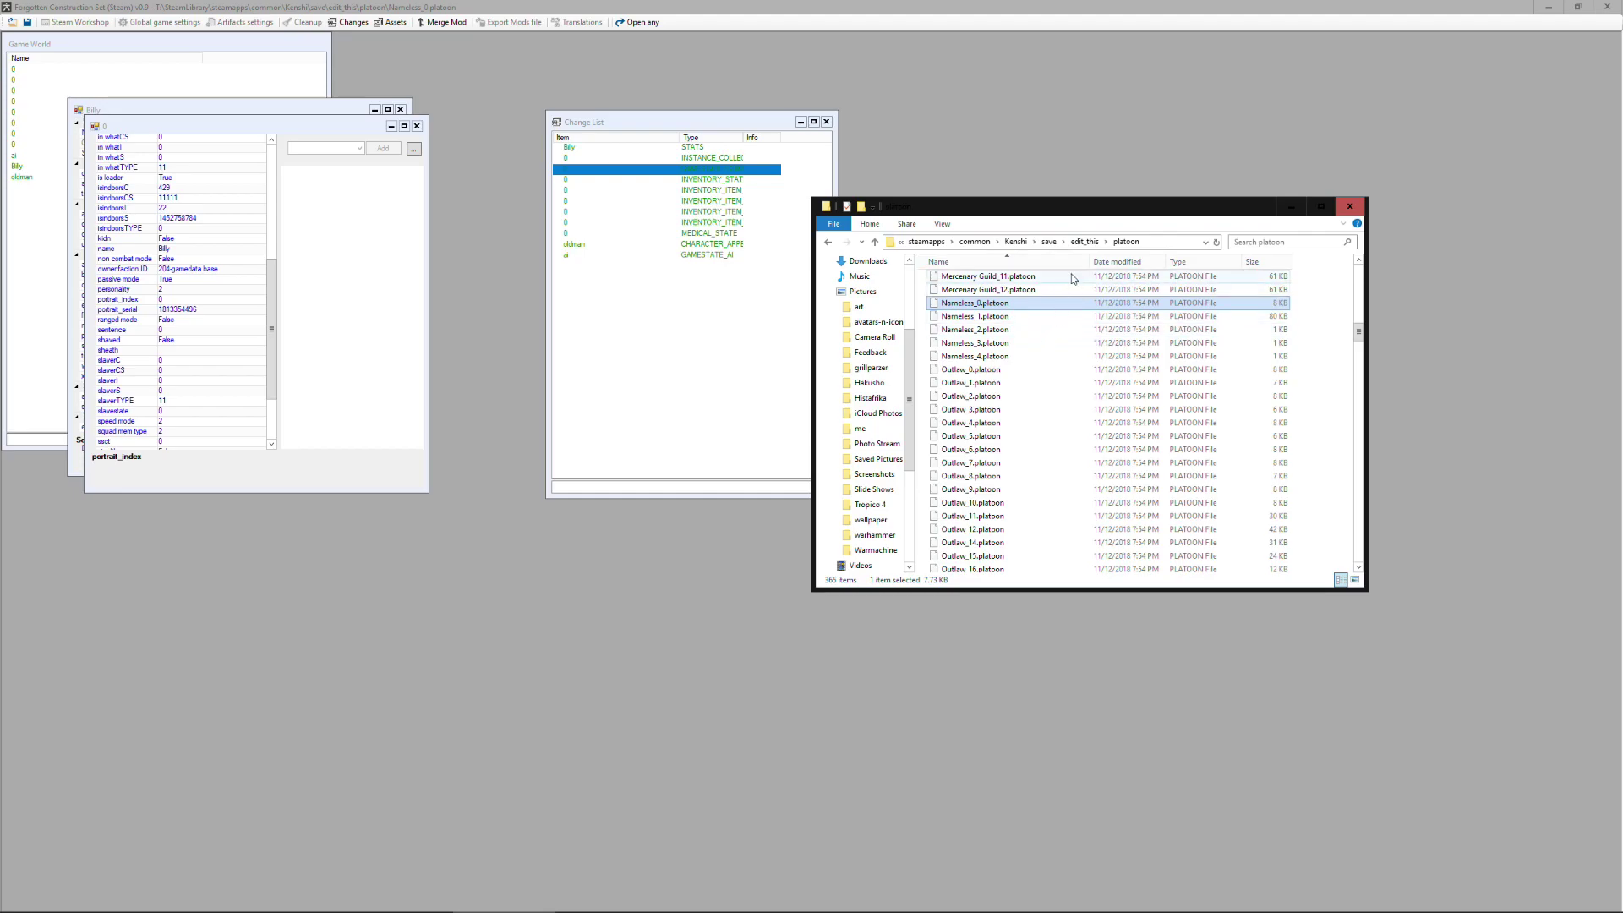
# - Load Nameless_1.platoon into the editor and show its widened Change List with full Type names
pyautogui.click(994, 318)
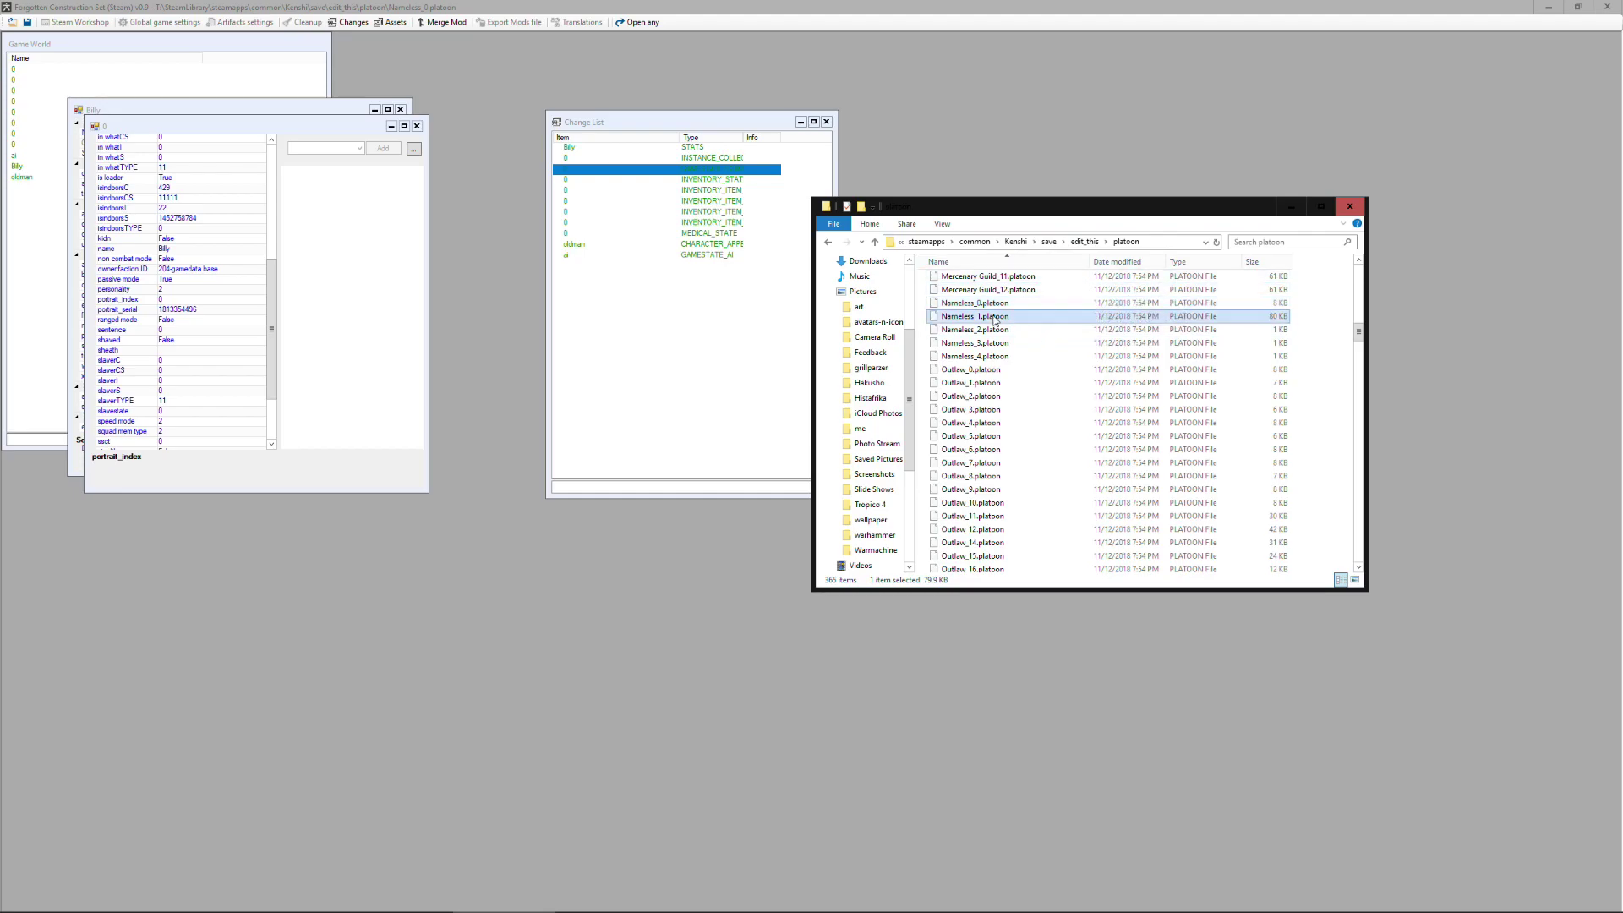
pyautogui.moveTo(738, 492); pyautogui.dragTo(636, 498)
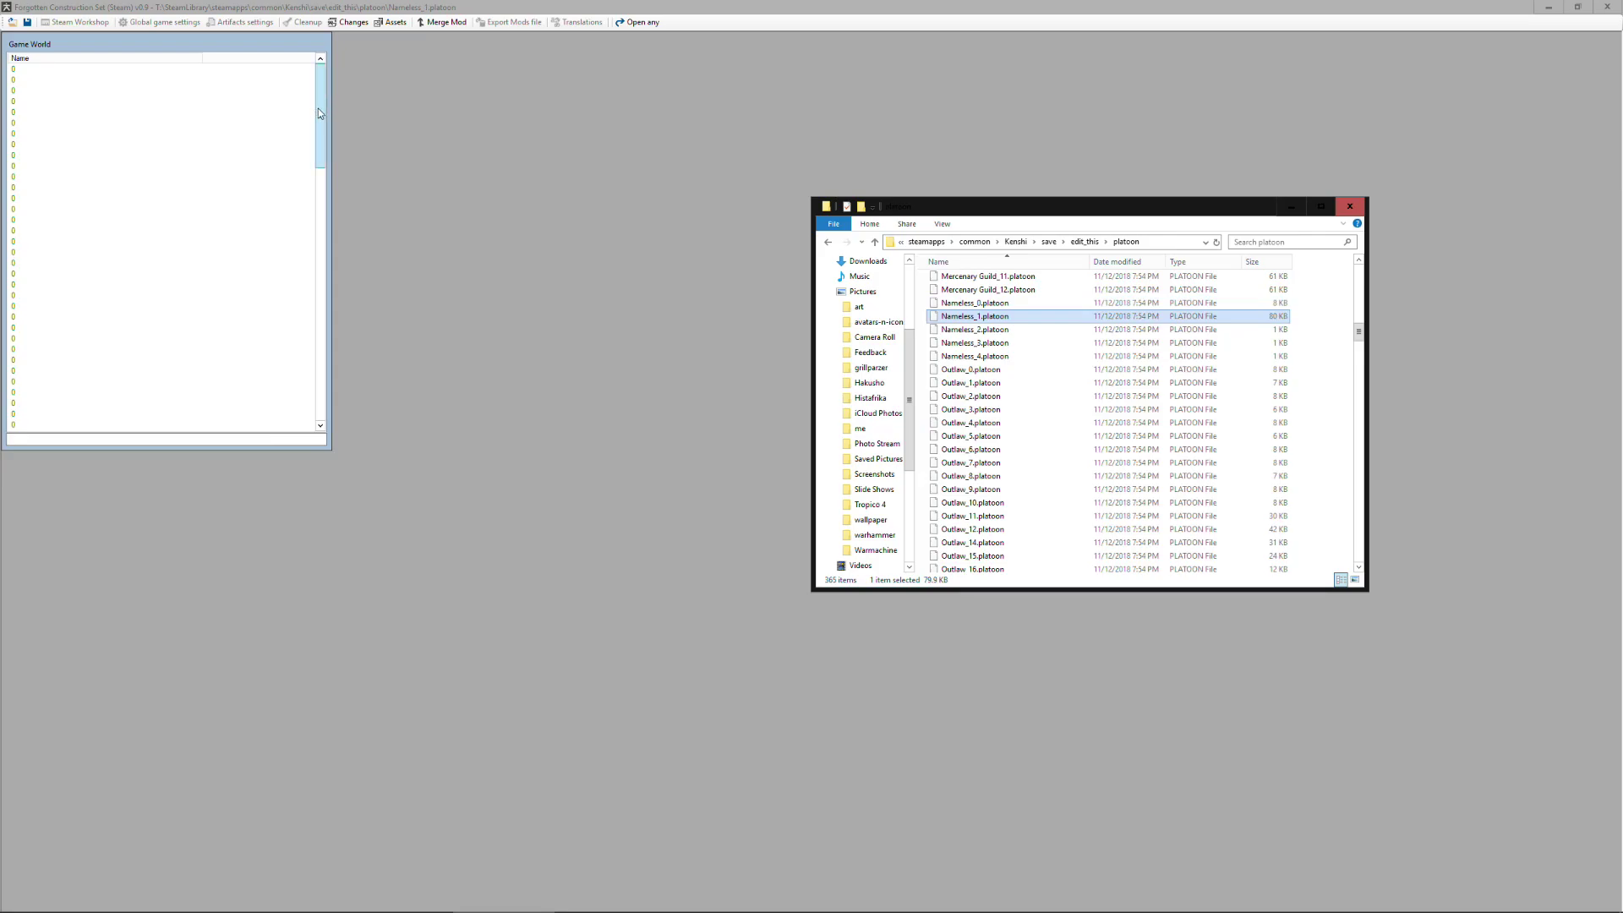
pyautogui.click(349, 22)
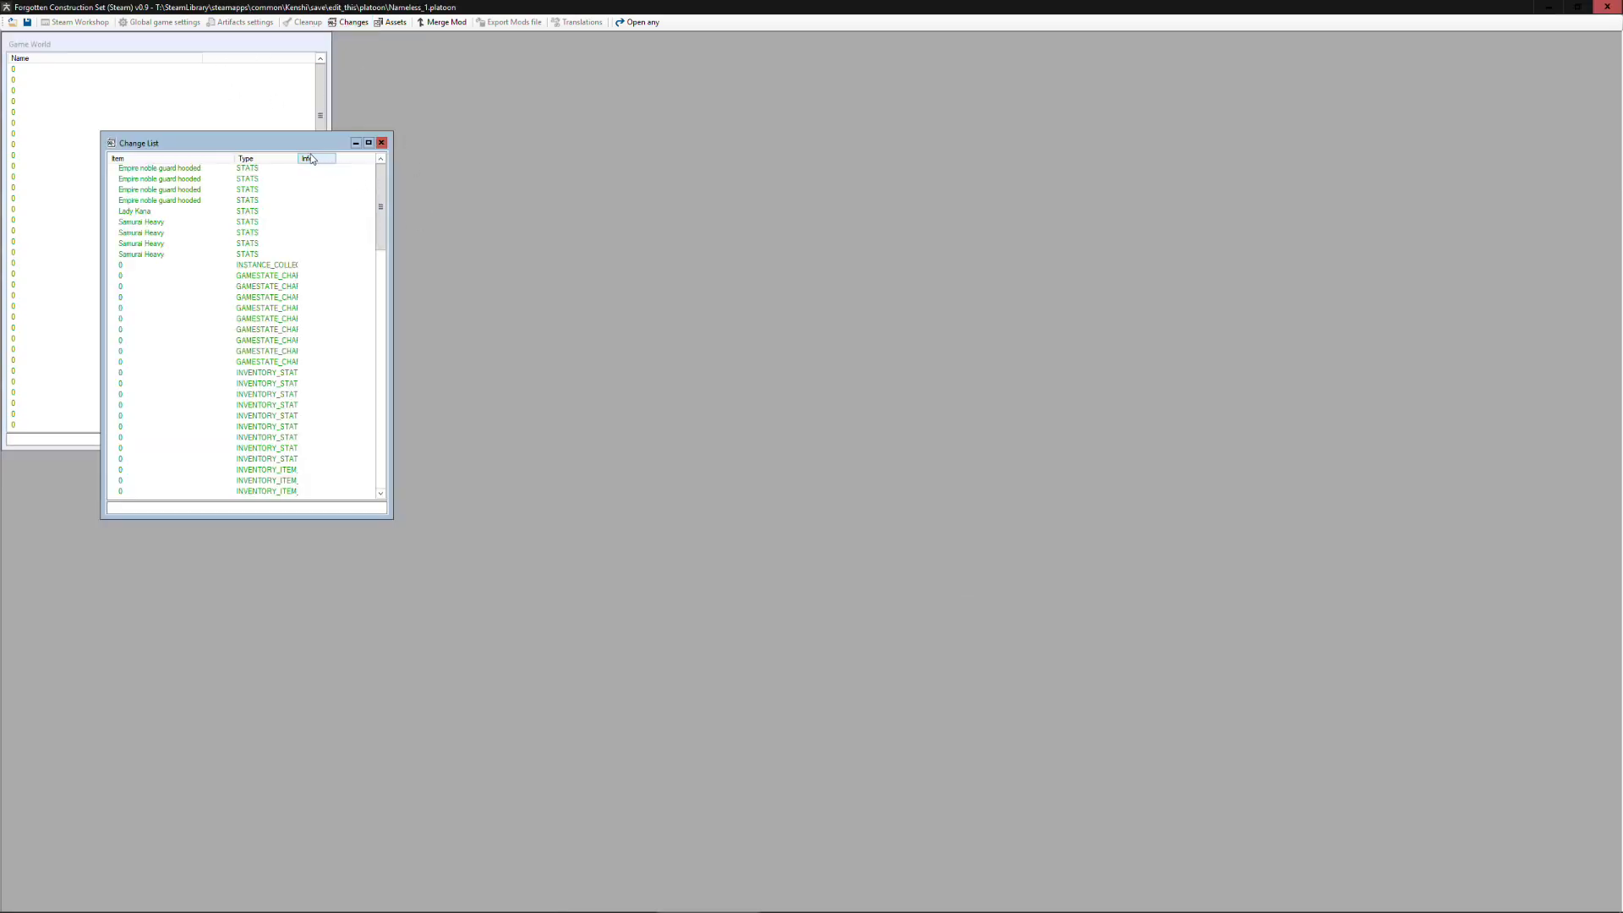
pyautogui.moveTo(391, 197); pyautogui.dragTo(573, 197)
pyautogui.moveTo(299, 158); pyautogui.dragTo(666, 87)
# - Set the first GAMESTATE_CHARACTER's owner faction ID to 204-gamedata.base and verify it
pyautogui.click(537, 217)
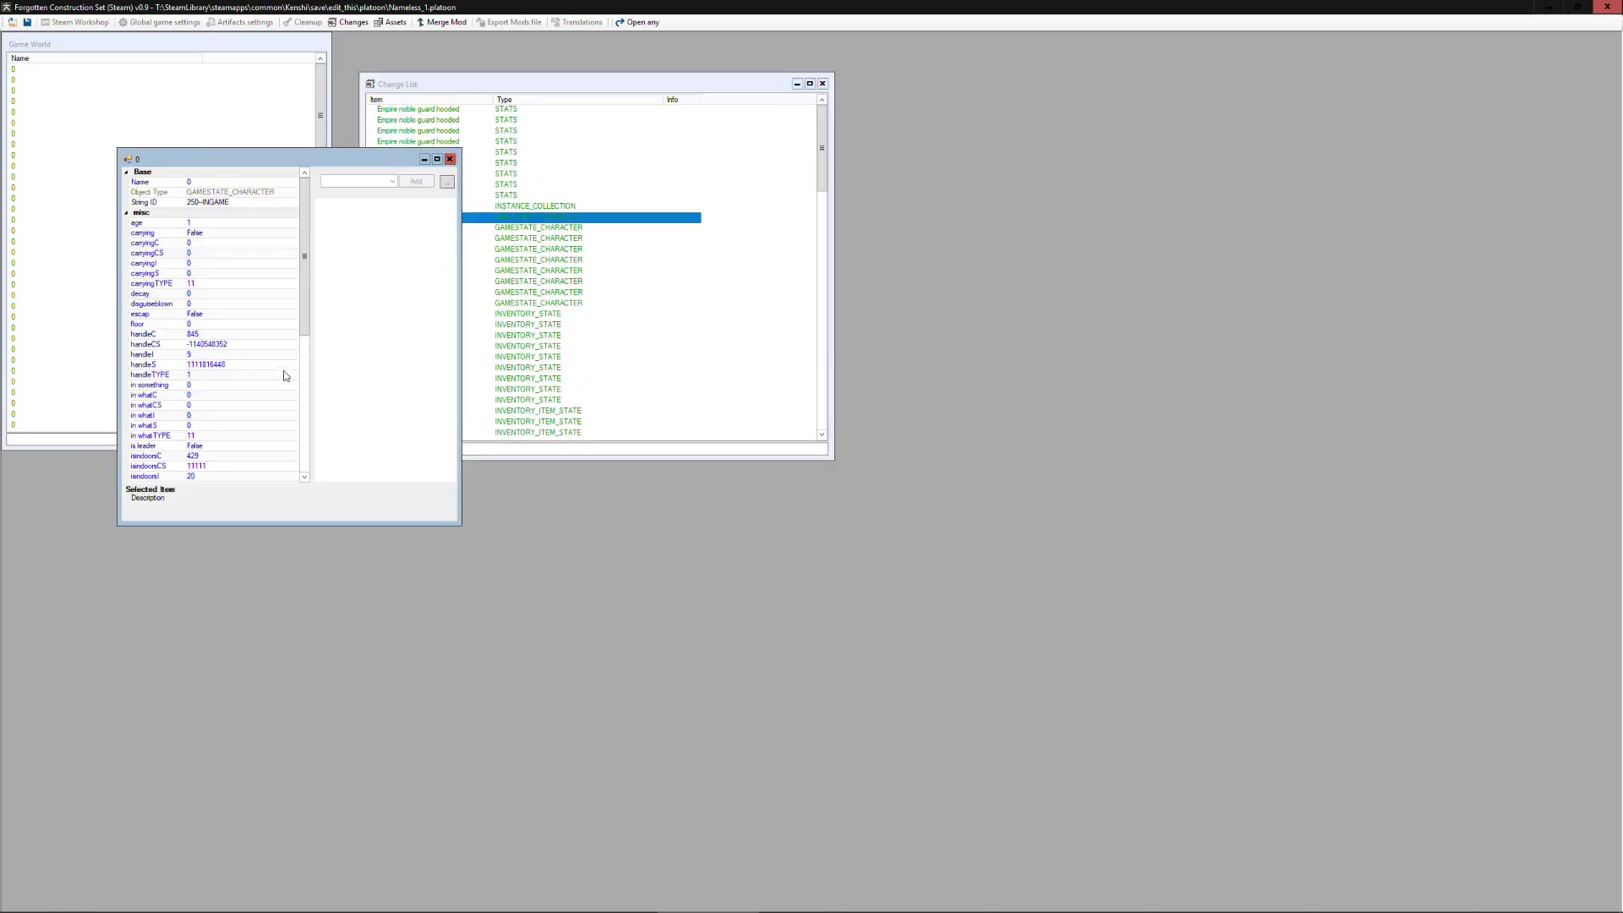
pyautogui.hotkey('alt', 'Tab')
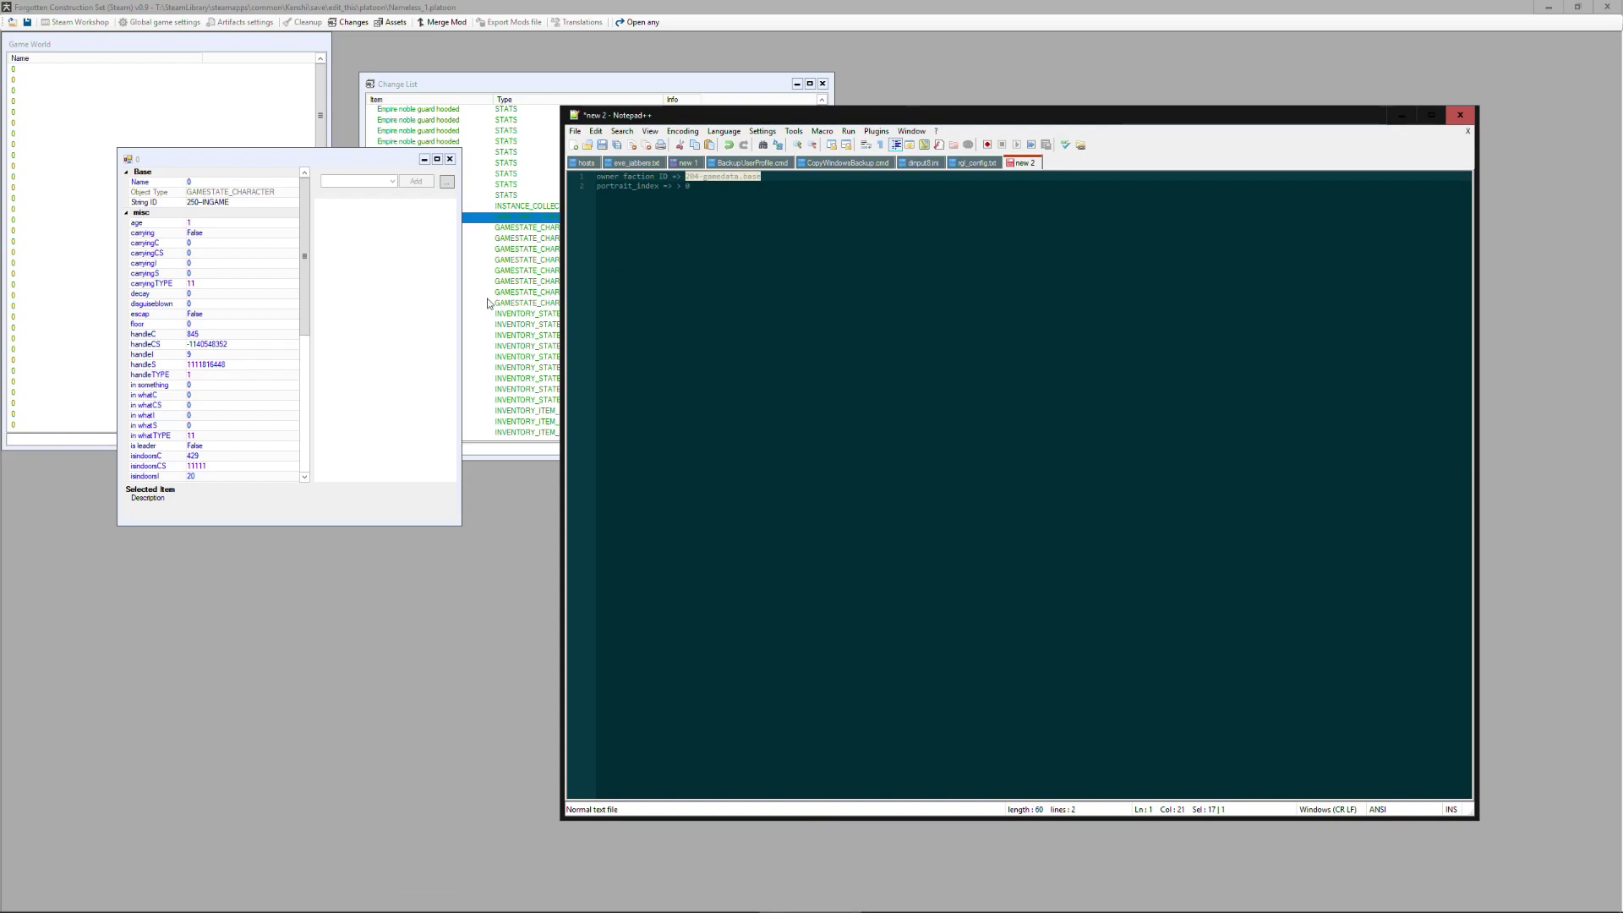
pyautogui.click(297, 320)
pyautogui.scroll(-5, 298, 367)
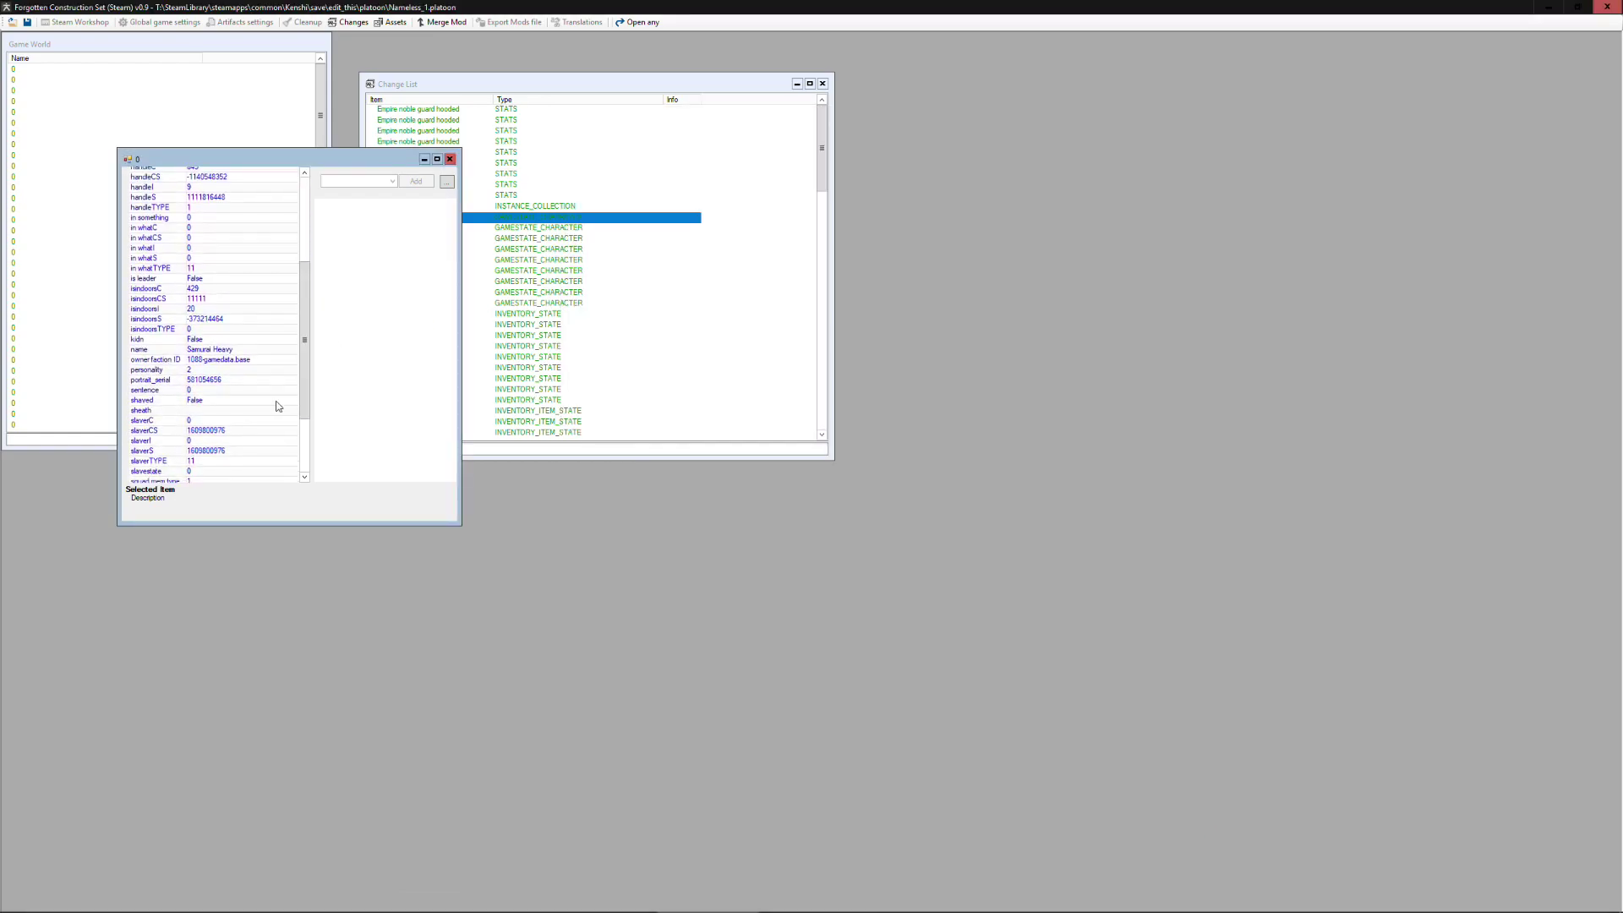
pyautogui.click(224, 361)
pyautogui.click(231, 361)
pyautogui.write('204-gamedata.base')
pyautogui.click(214, 371)
pyautogui.click(449, 159)
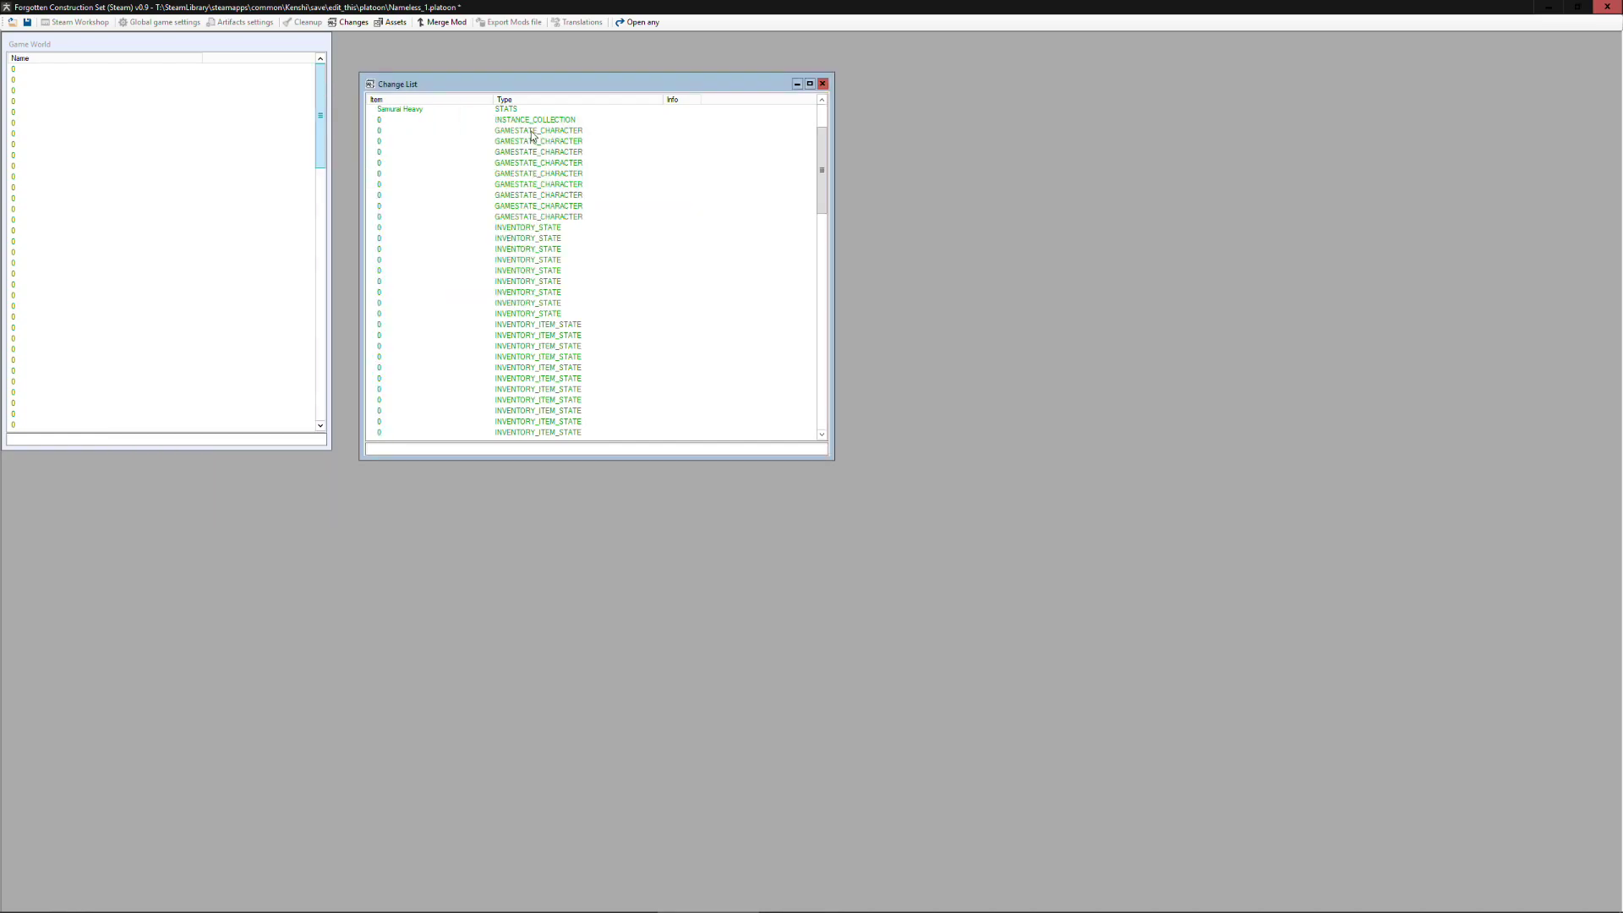
pyautogui.doubleClick(531, 134)
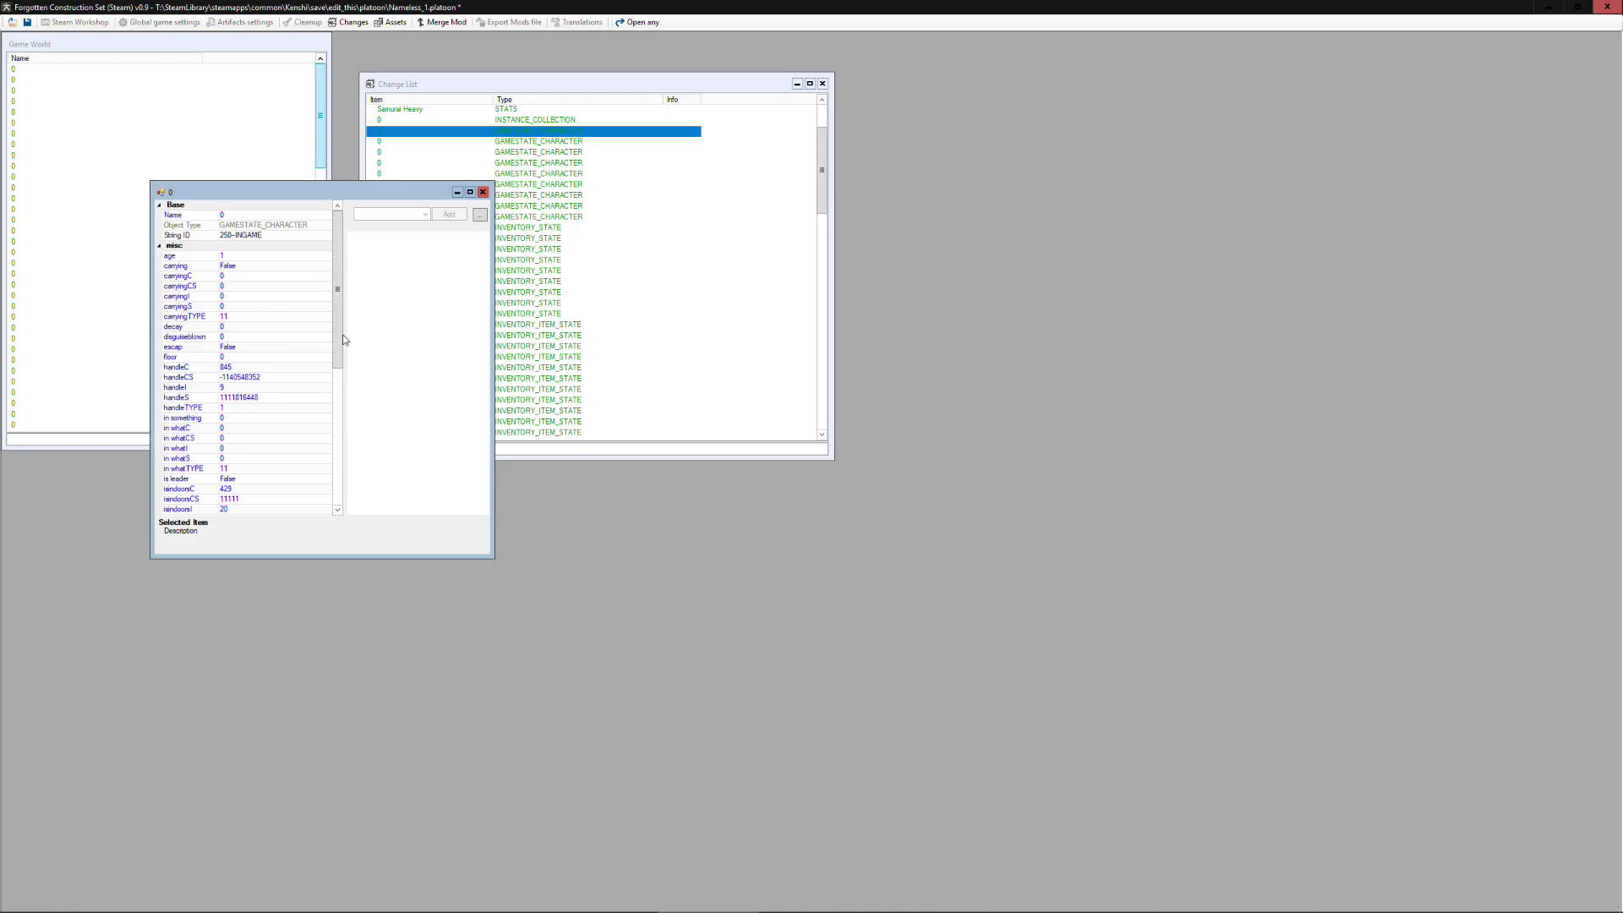
pyautogui.moveTo(342, 336); pyautogui.dragTo(335, 408)
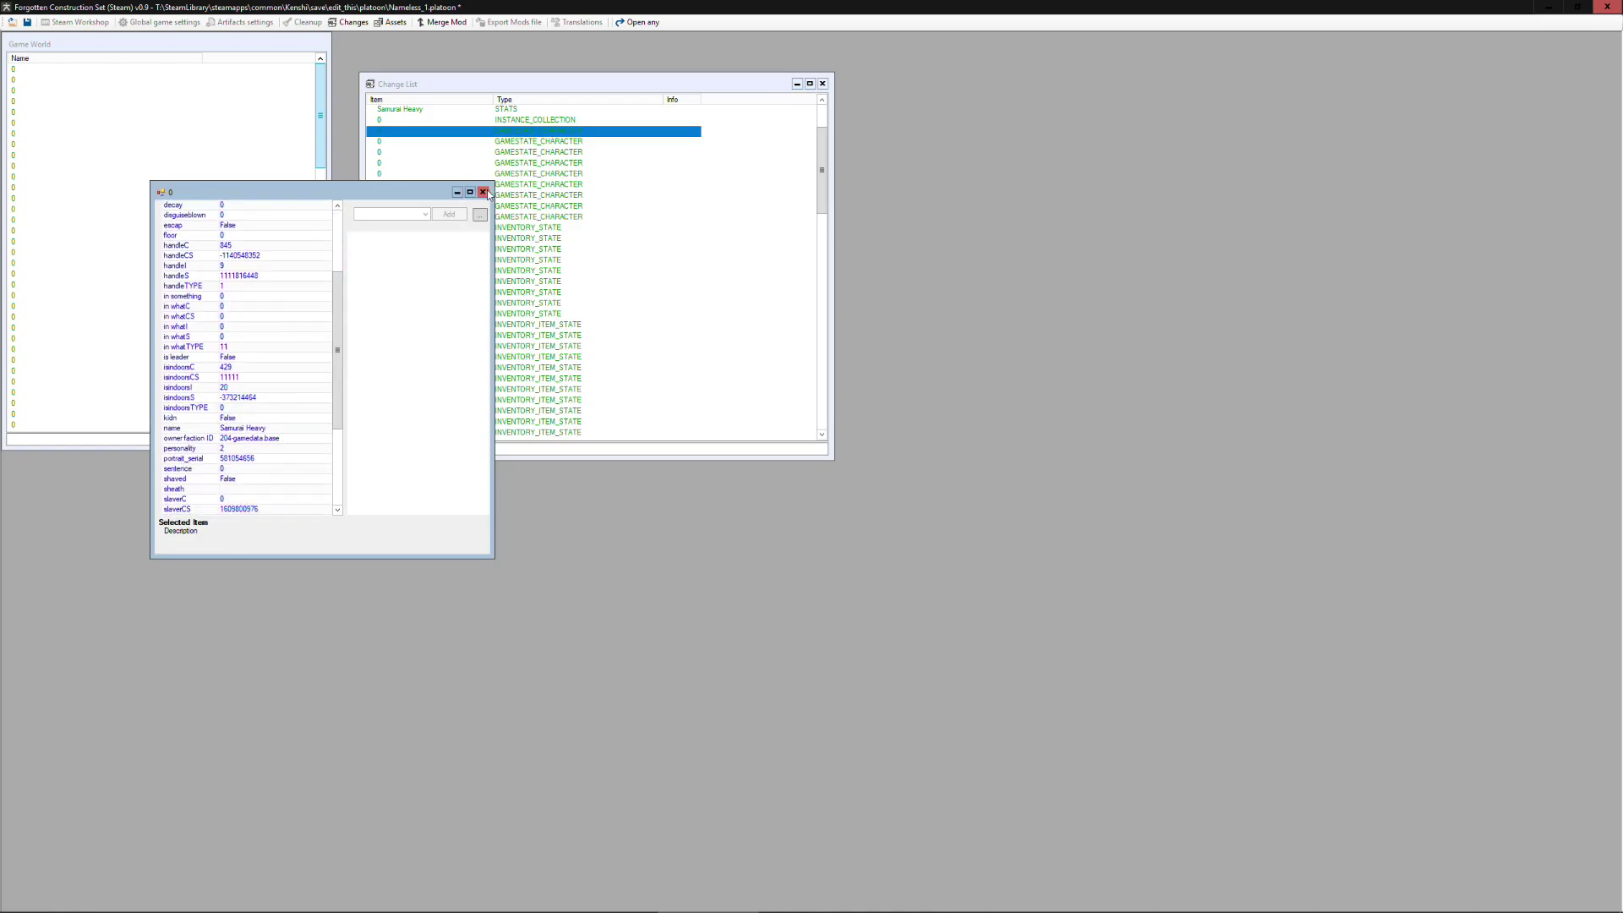
pyautogui.click(482, 191)
# - Set the second character's owner faction ID to 204-gamedata.base
pyautogui.click(533, 144)
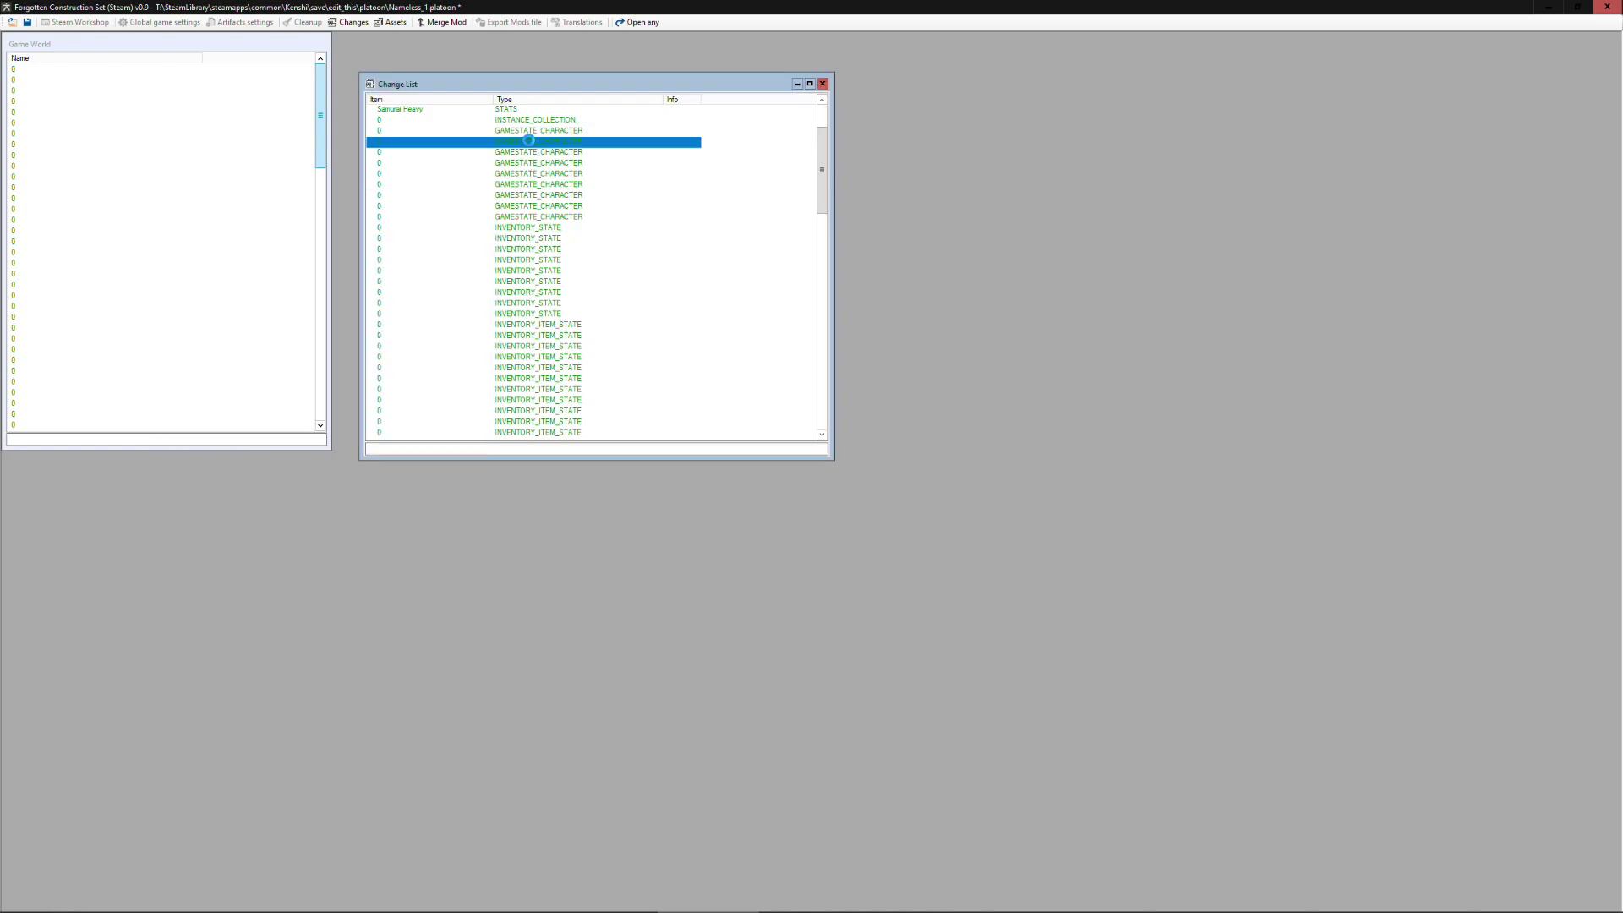
pyautogui.doubleClick(528, 141)
pyautogui.scroll(-6, 358, 272)
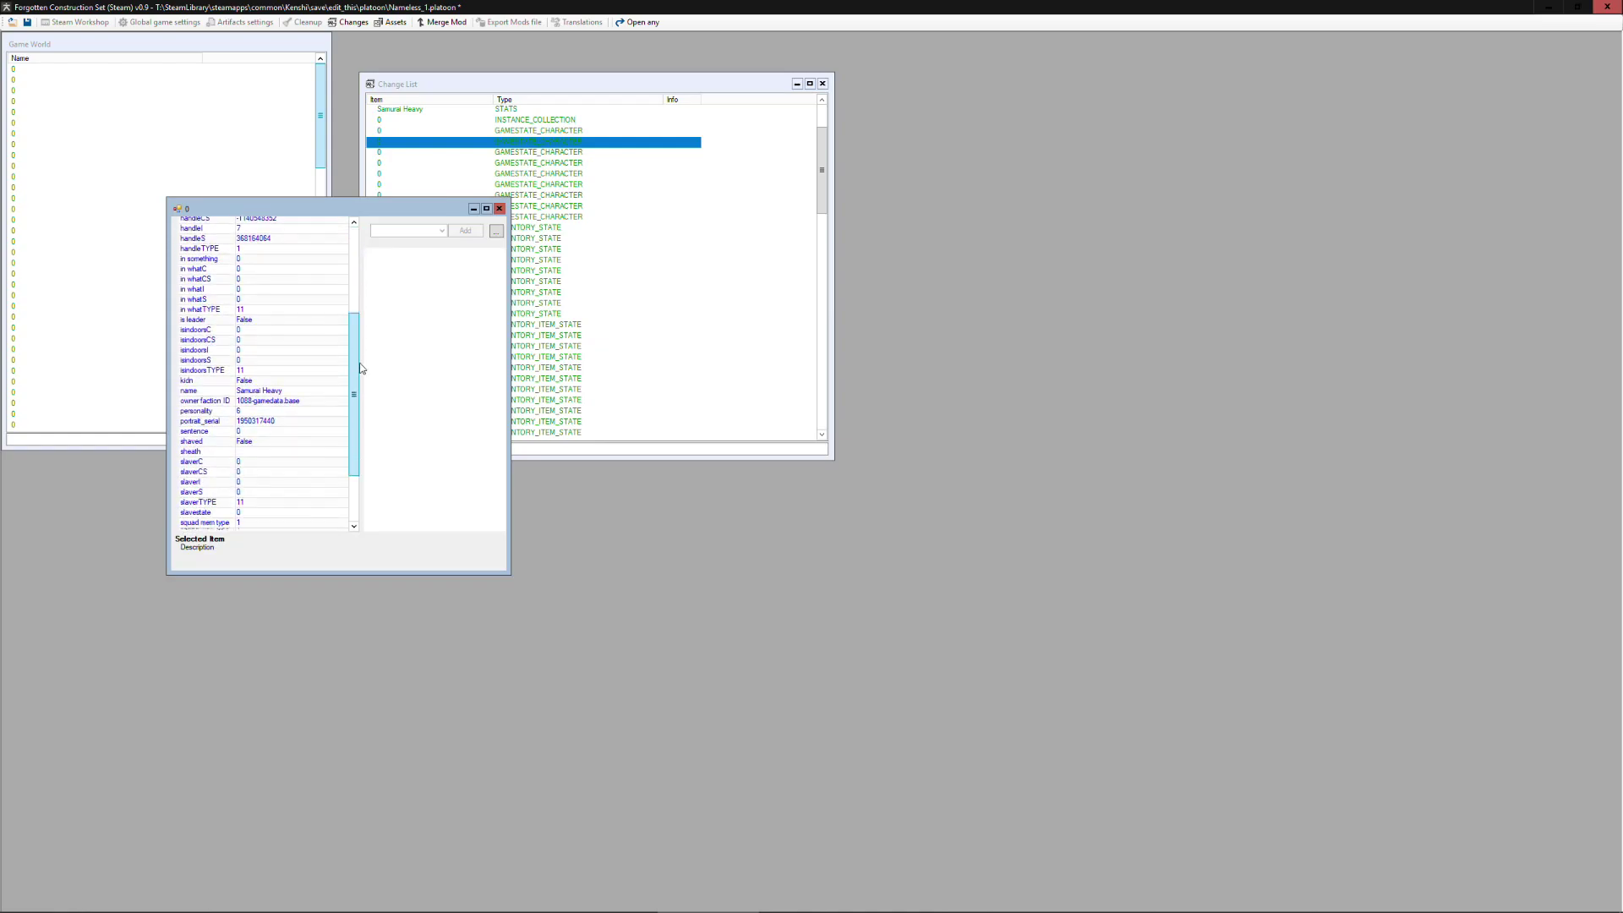
pyautogui.click(300, 382)
pyautogui.write('204-gamedata.base')
pyautogui.press('Down')
pyautogui.click(498, 209)
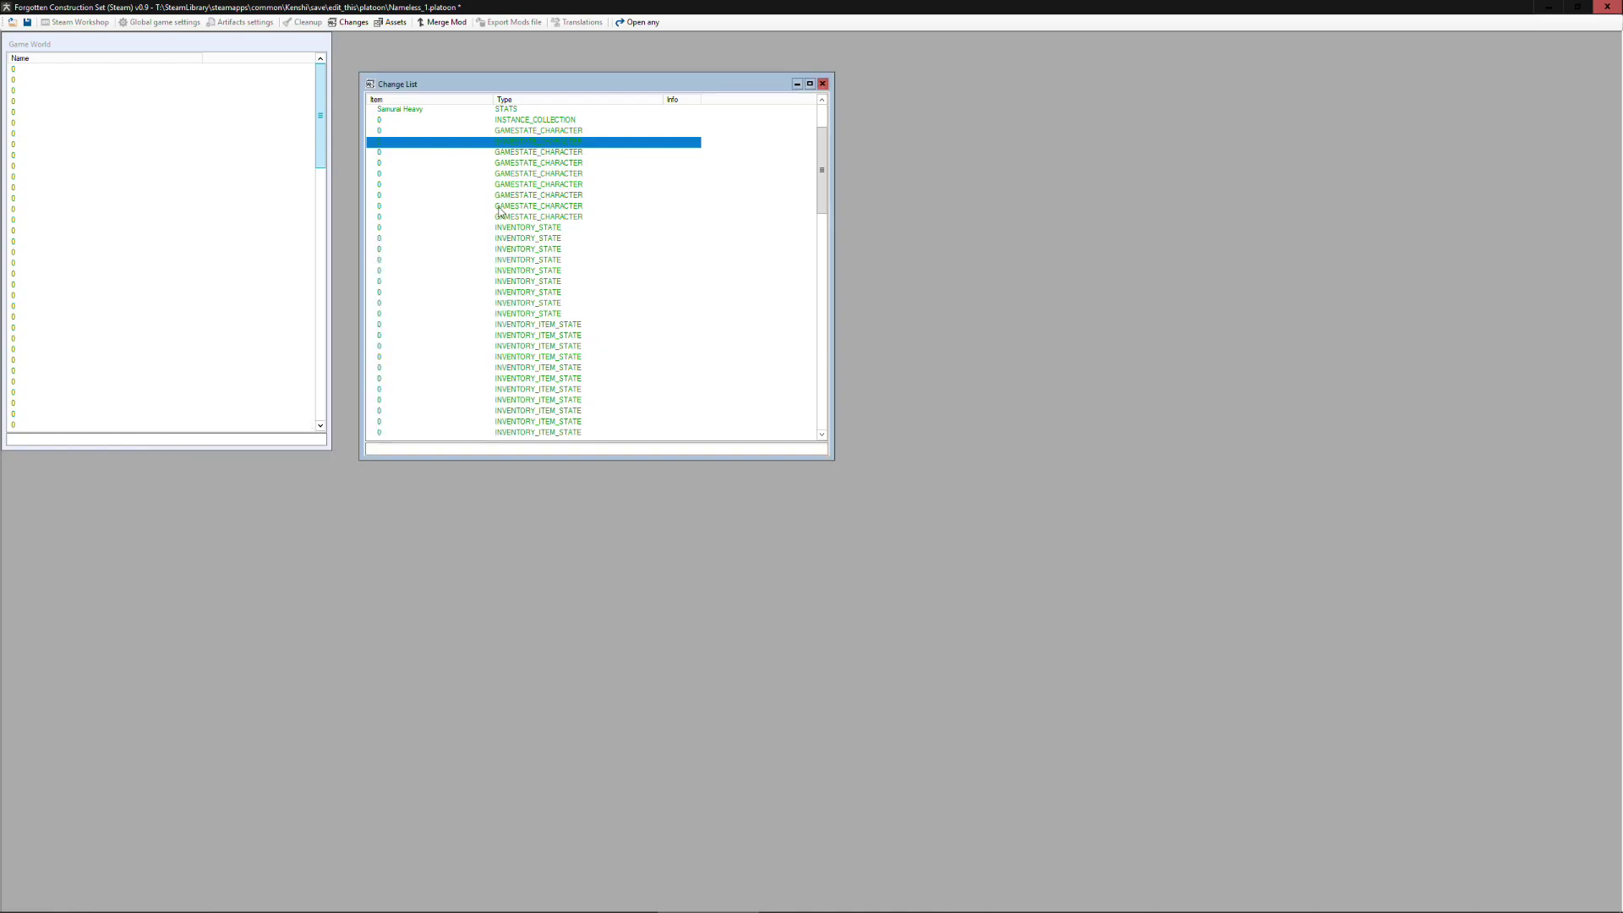
# - Edit the third character's owner faction ID, then save the Nameless_1 platoon file
pyautogui.doubleClick(536, 153)
pyautogui.scroll(-3, 372, 326)
pyautogui.moveTo(372, 326); pyautogui.dragTo(371, 399)
pyautogui.click(308, 393)
pyautogui.click(327, 403)
pyautogui.doubleClick(328, 403)
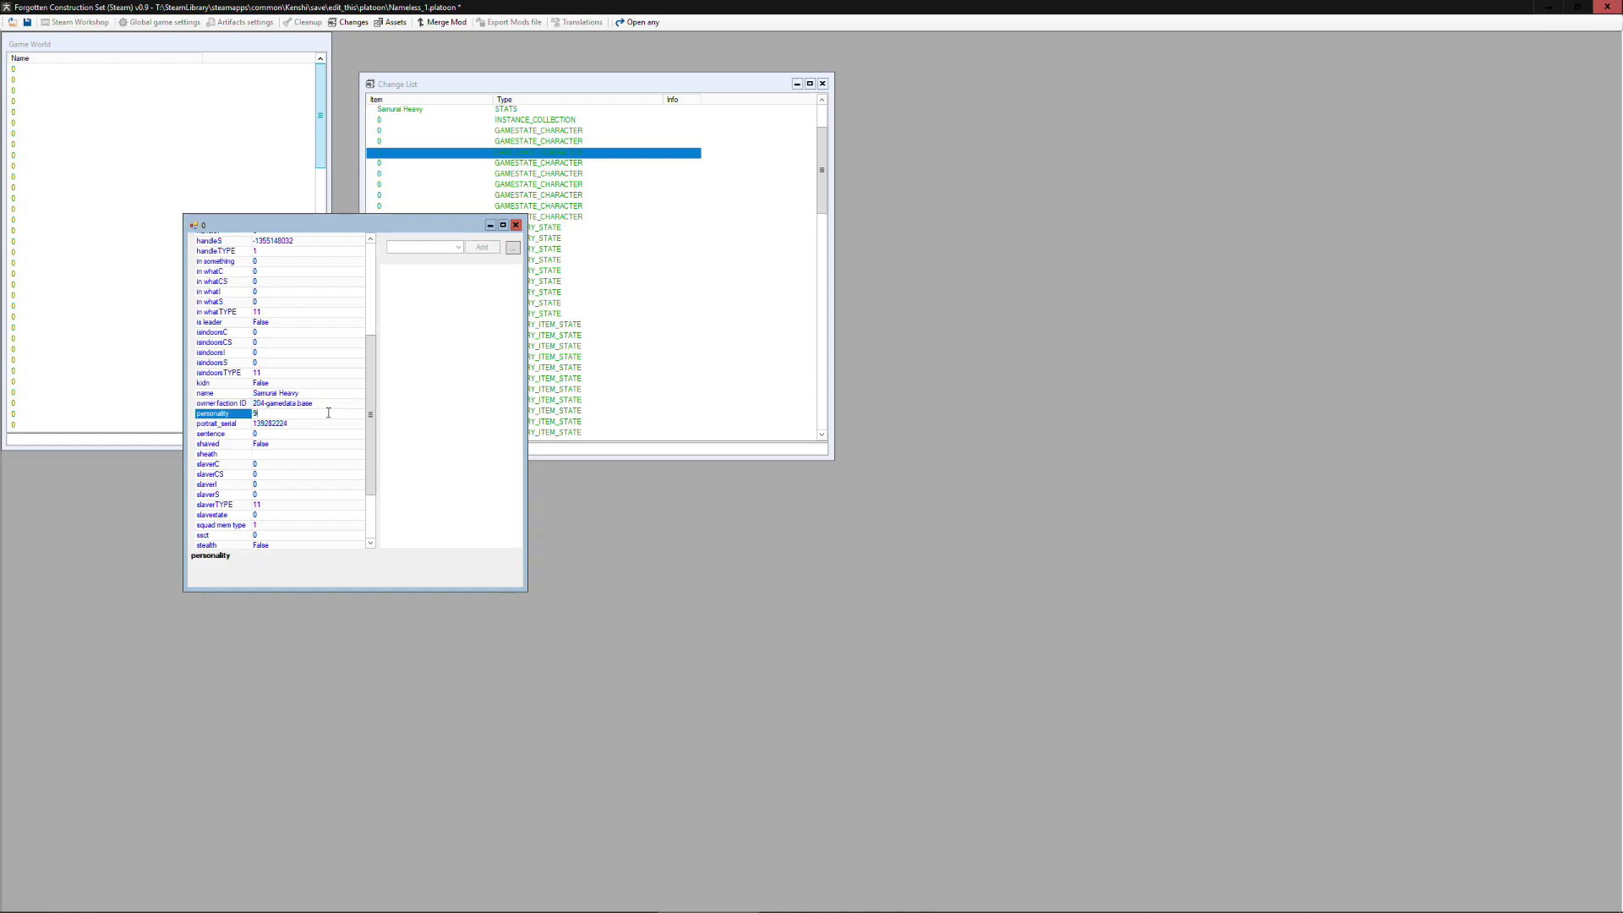
pyautogui.click(515, 224)
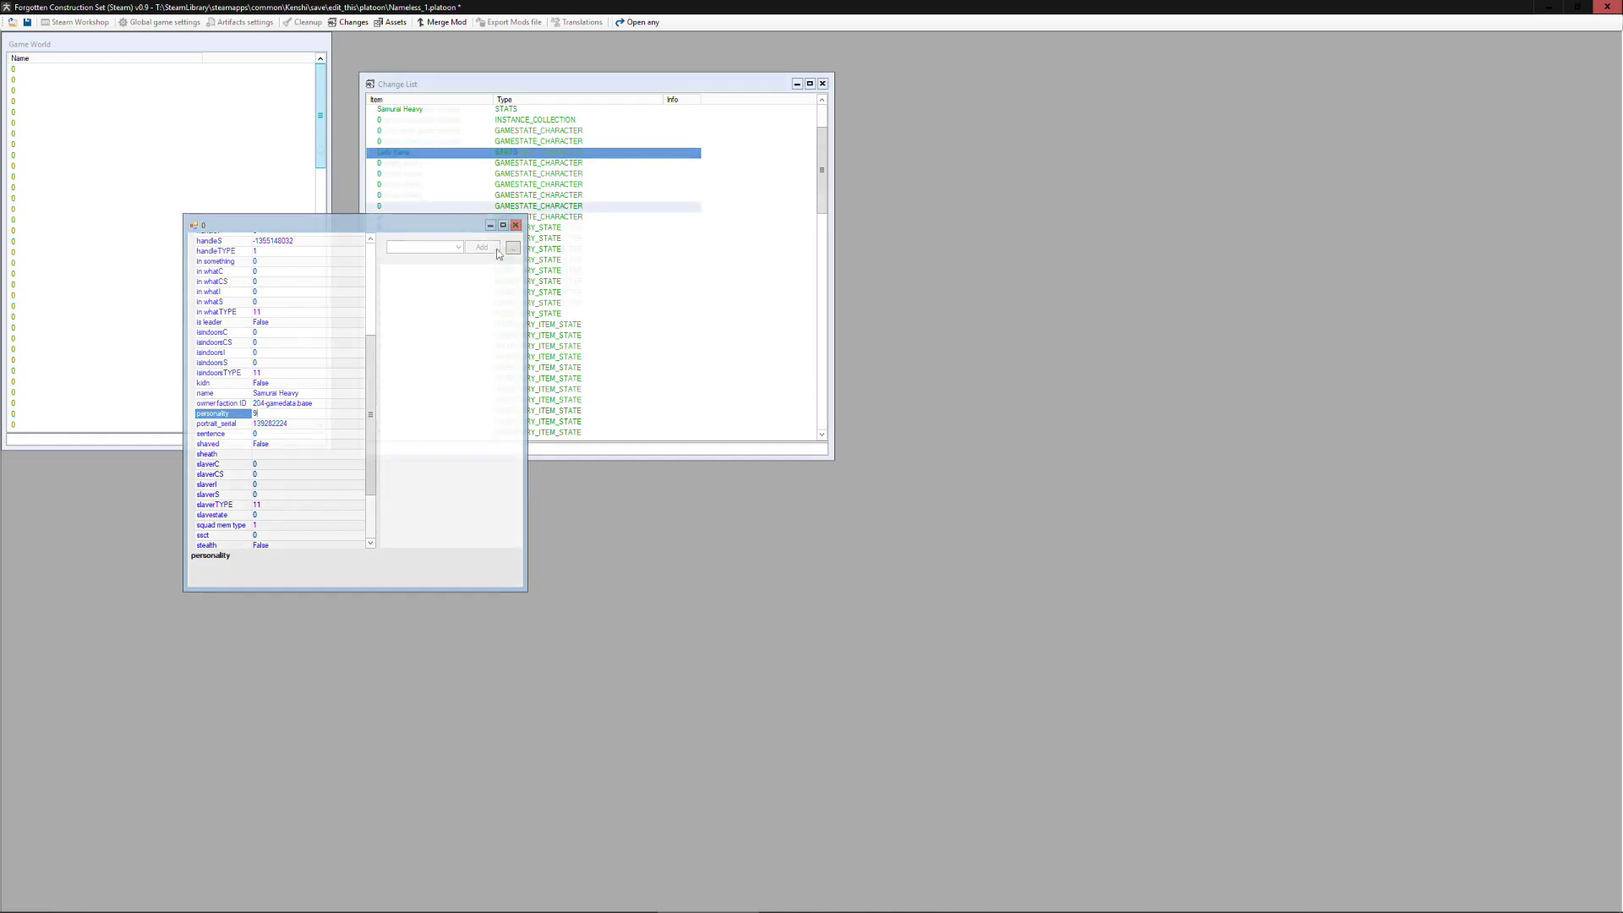
pyautogui.click(27, 22)
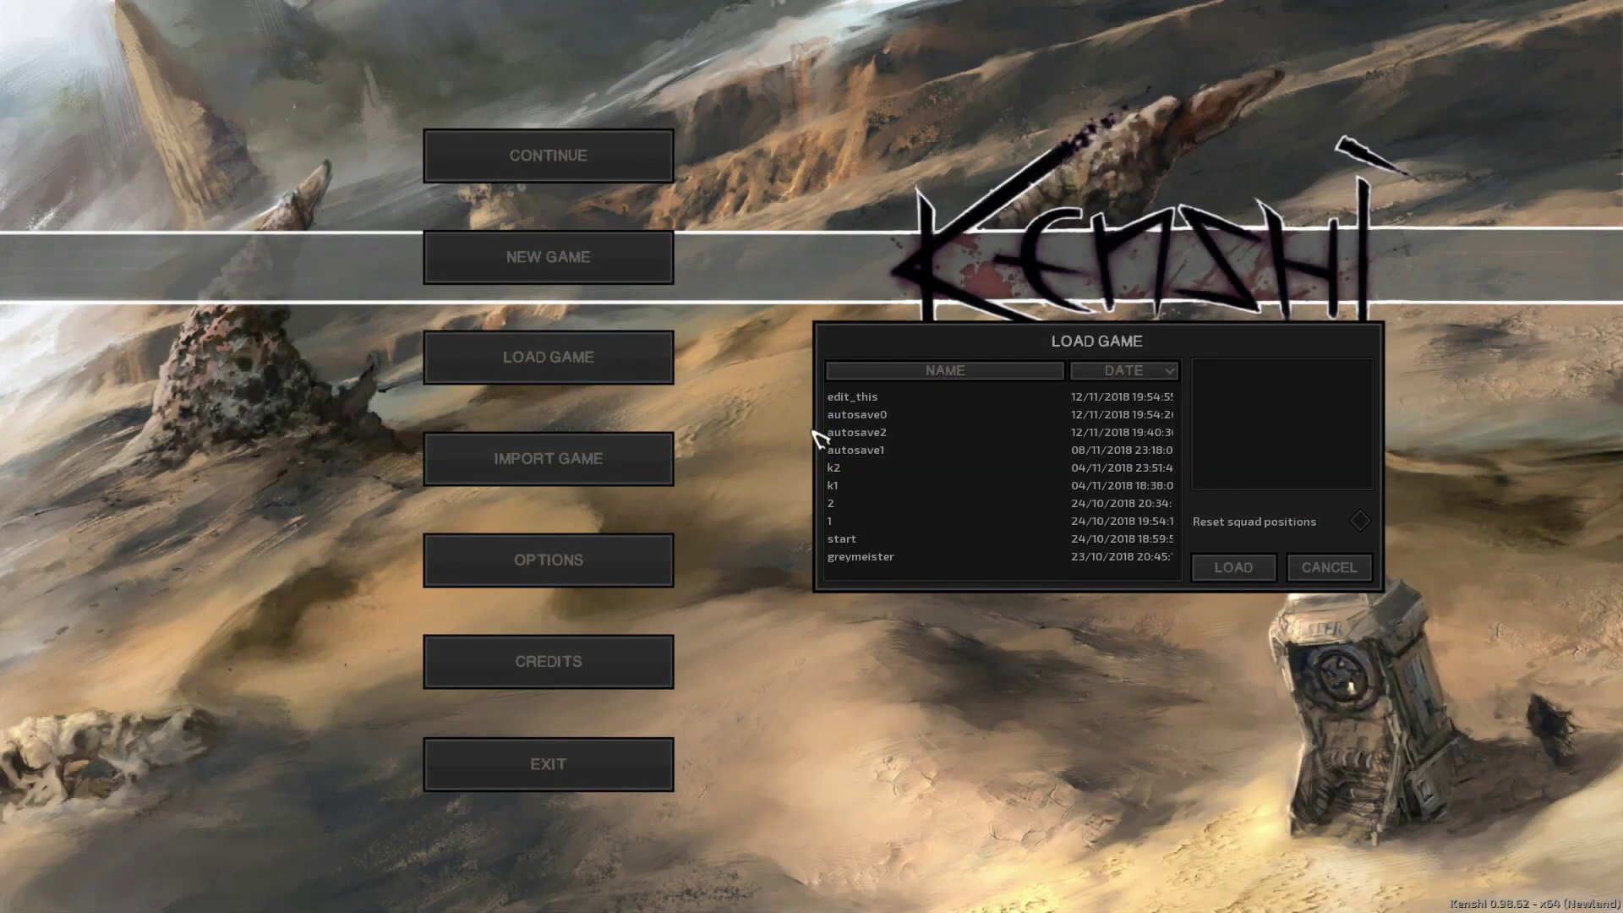
# - Navigate Explorer up to the Kenshi game folder and return to Kenshi's main menu
pyautogui.hotkey('alt', 'Tab')
pyautogui.click(828, 450)
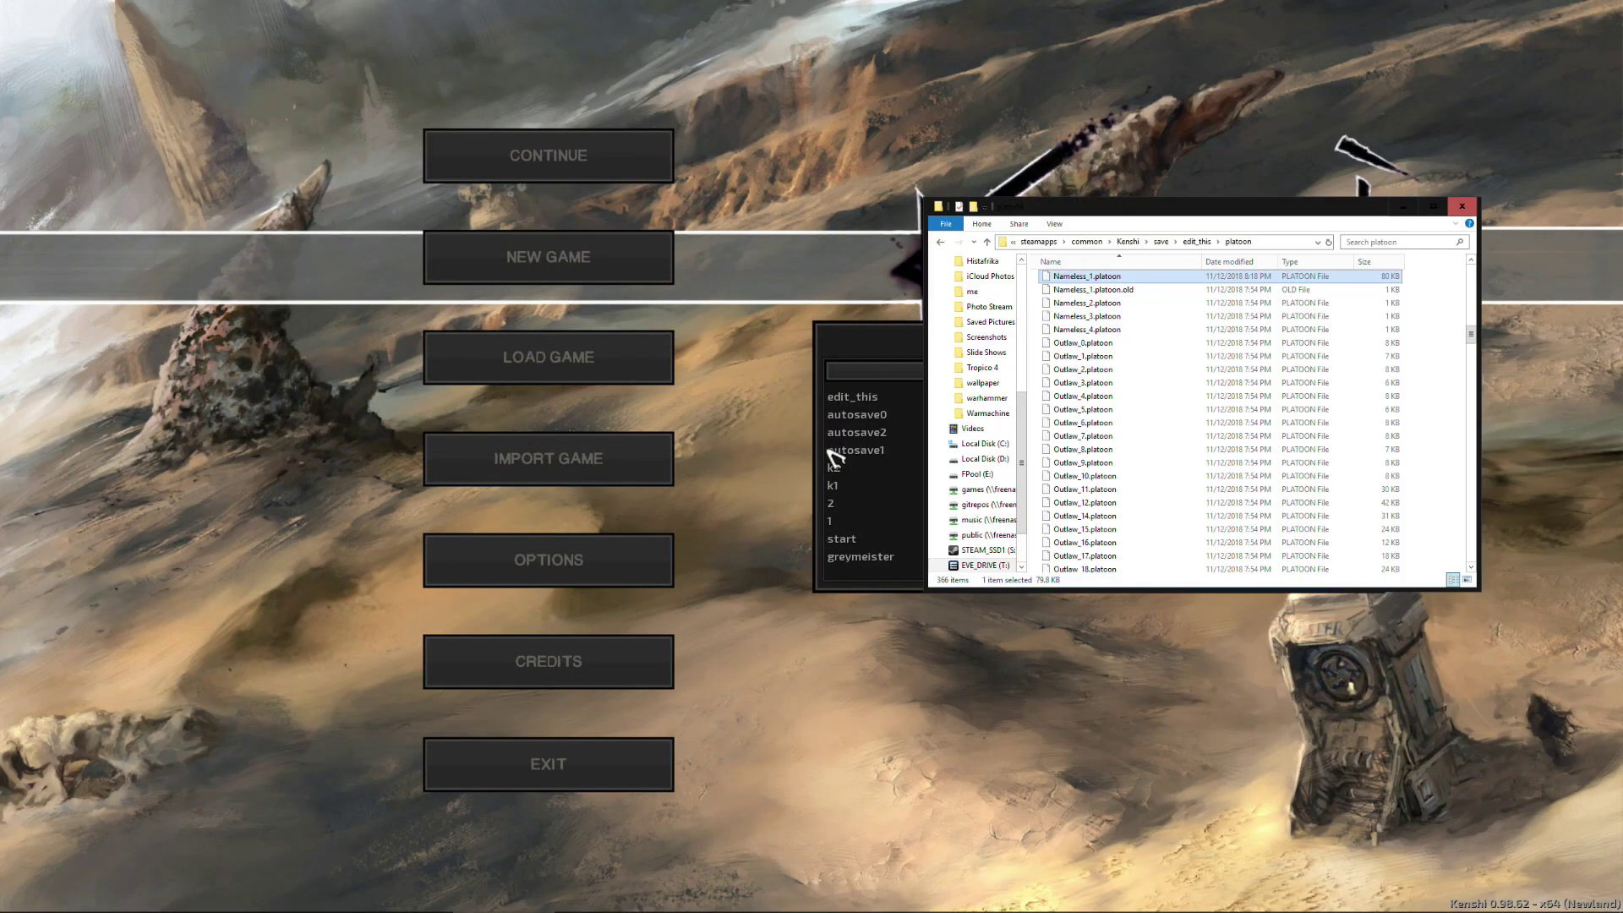
pyautogui.click(1167, 243)
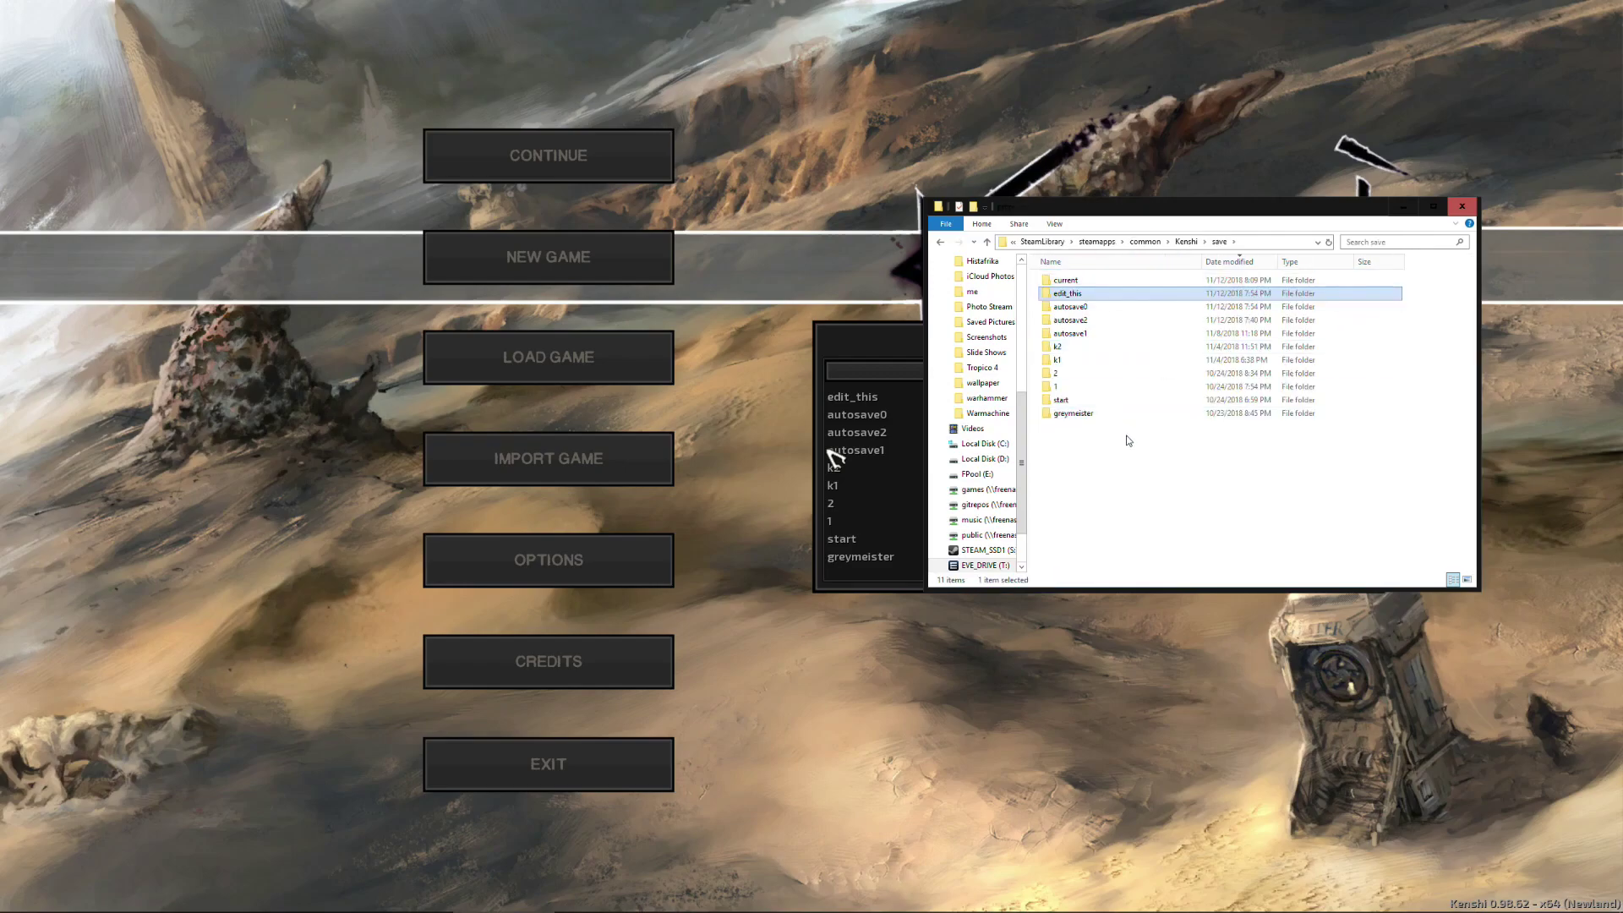
pyautogui.click(1186, 242)
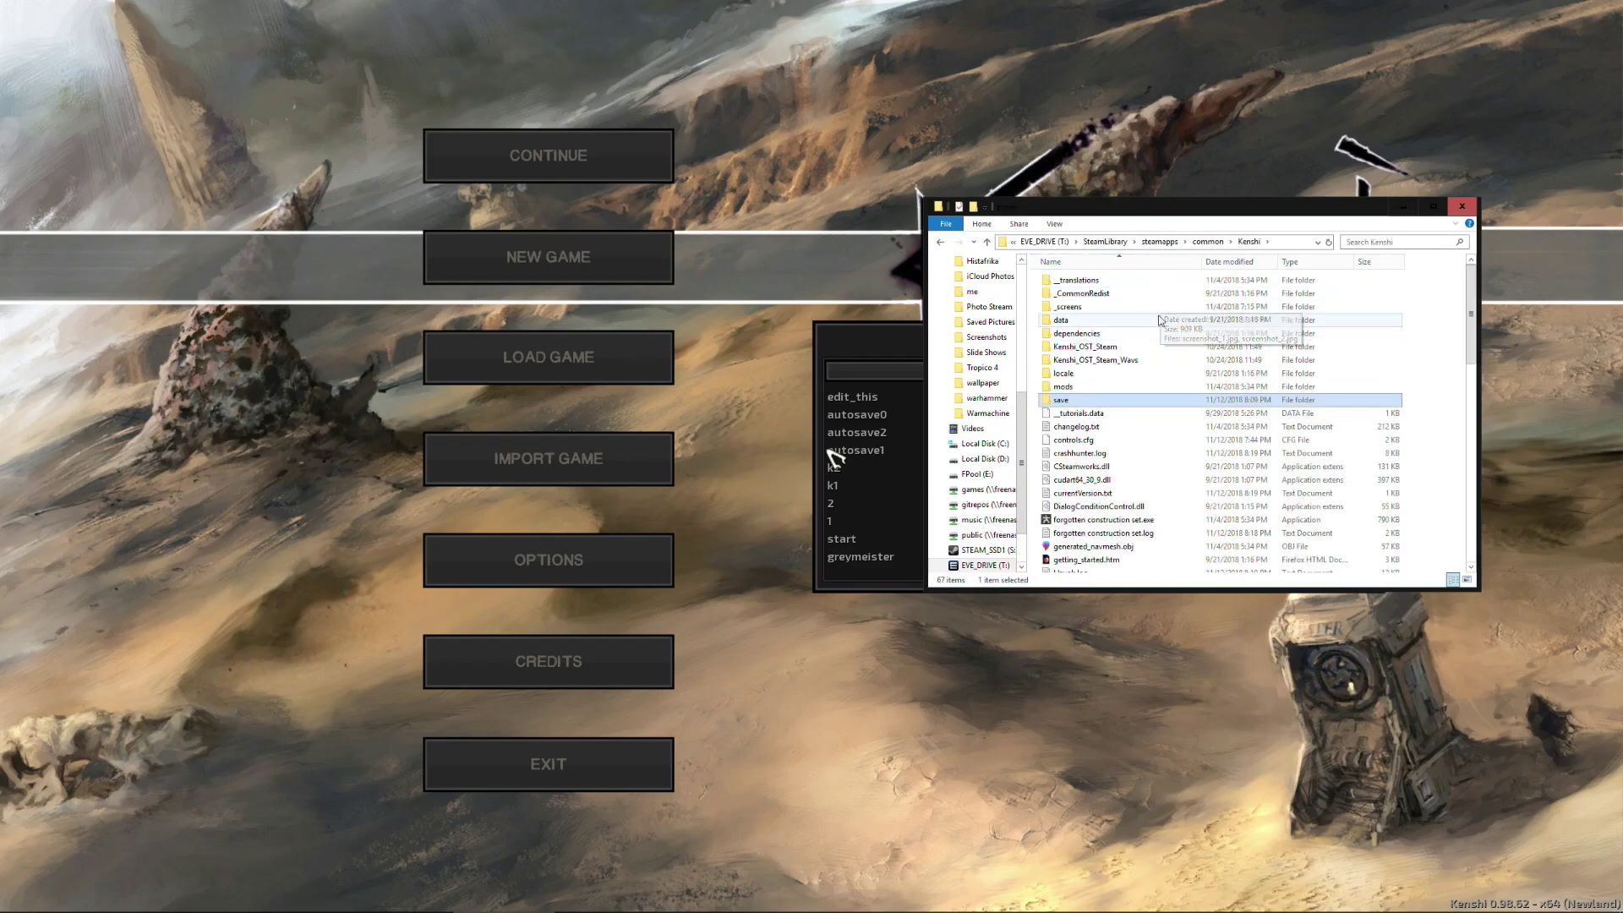
pyautogui.click(826, 598)
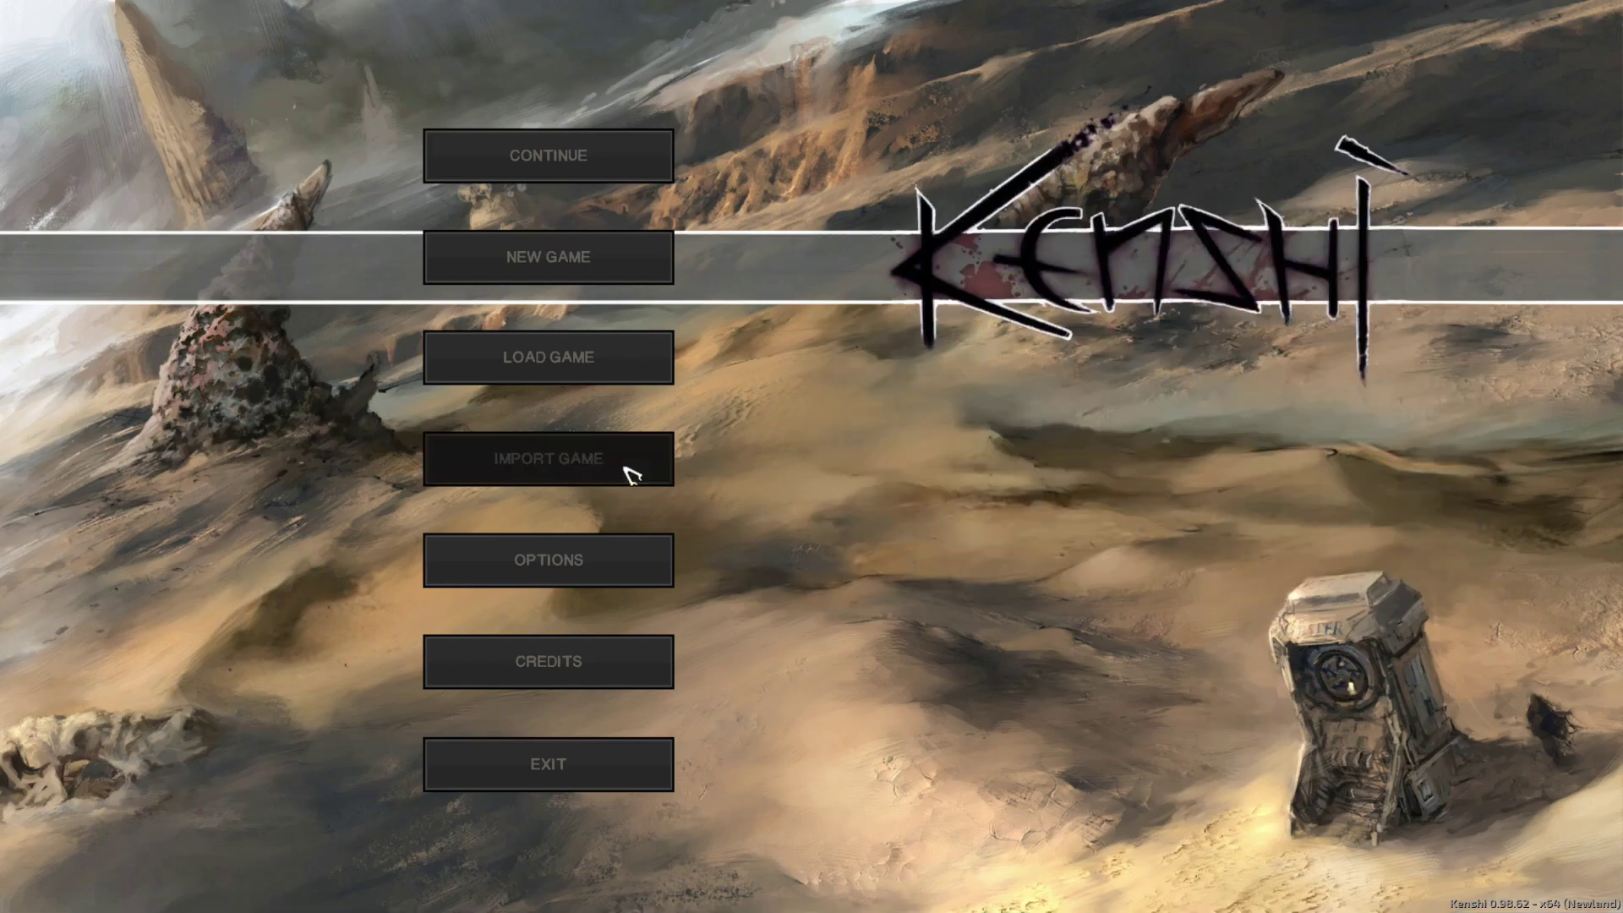
# - Import the edit_this save with Reset squad positions on and Import Dead NPCs off
pyautogui.click(632, 472)
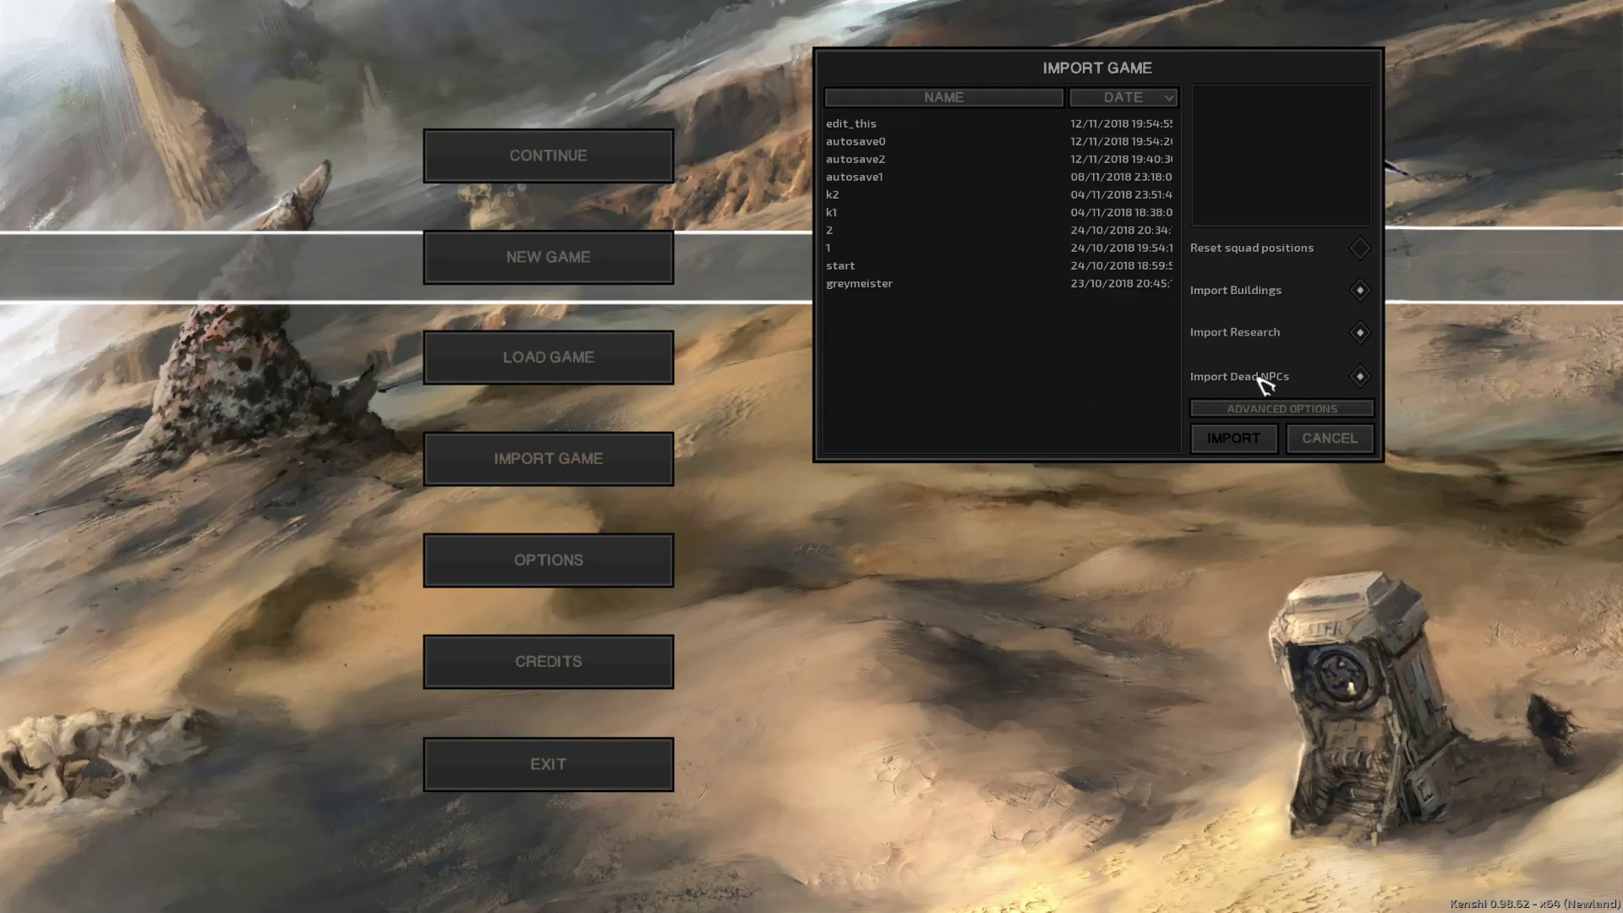
pyautogui.click(1361, 249)
pyautogui.click(1360, 377)
pyautogui.click(866, 127)
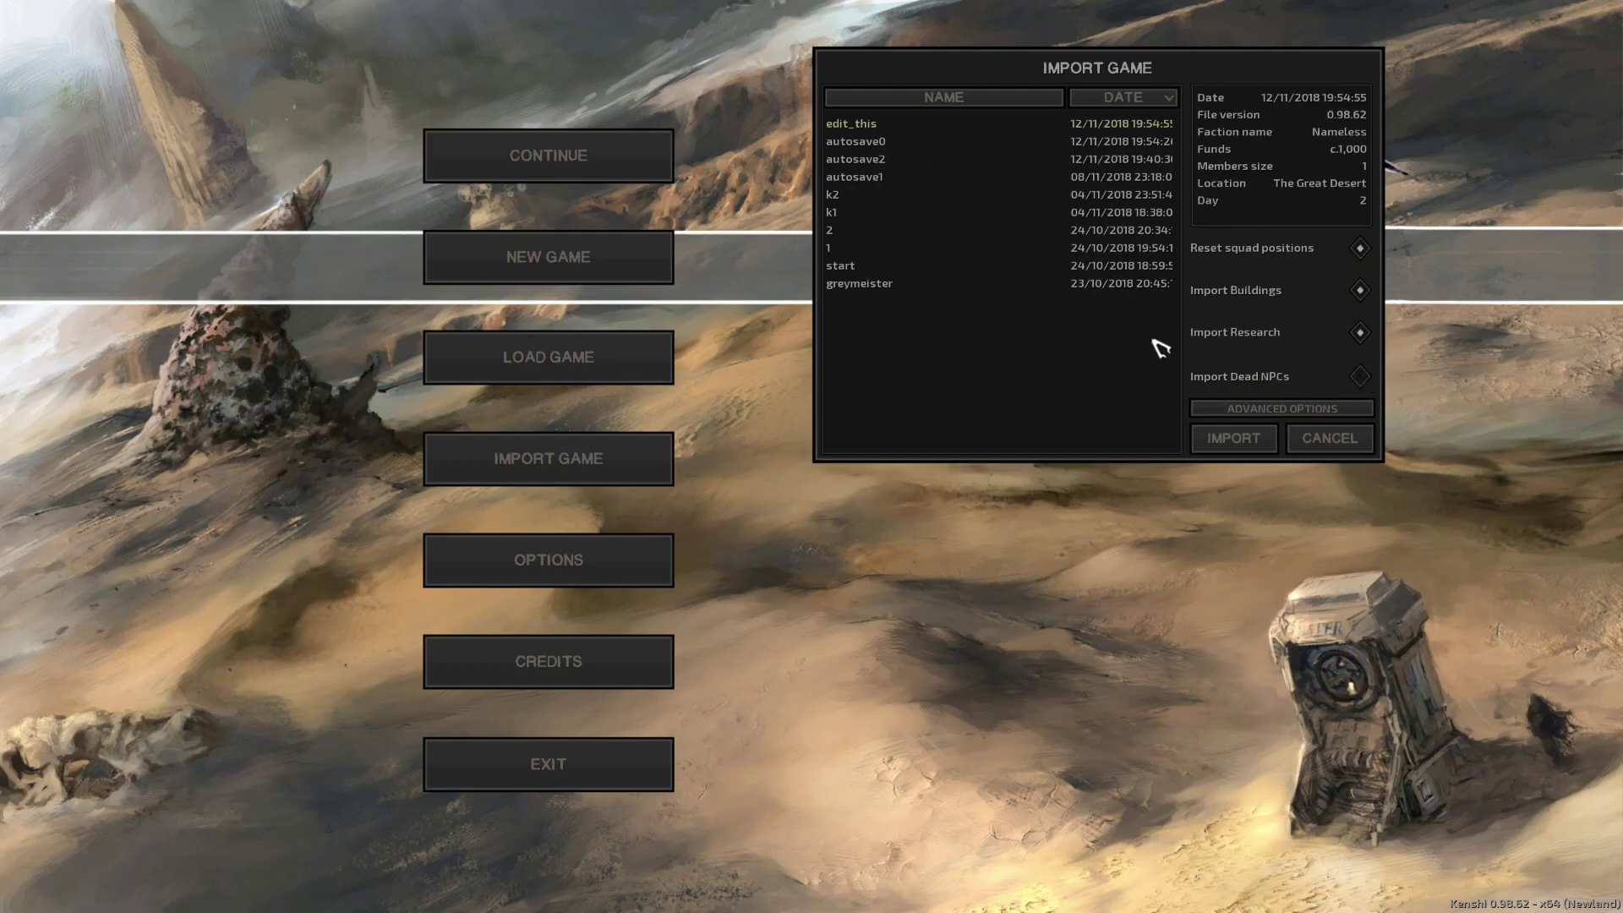
pyautogui.click(1235, 439)
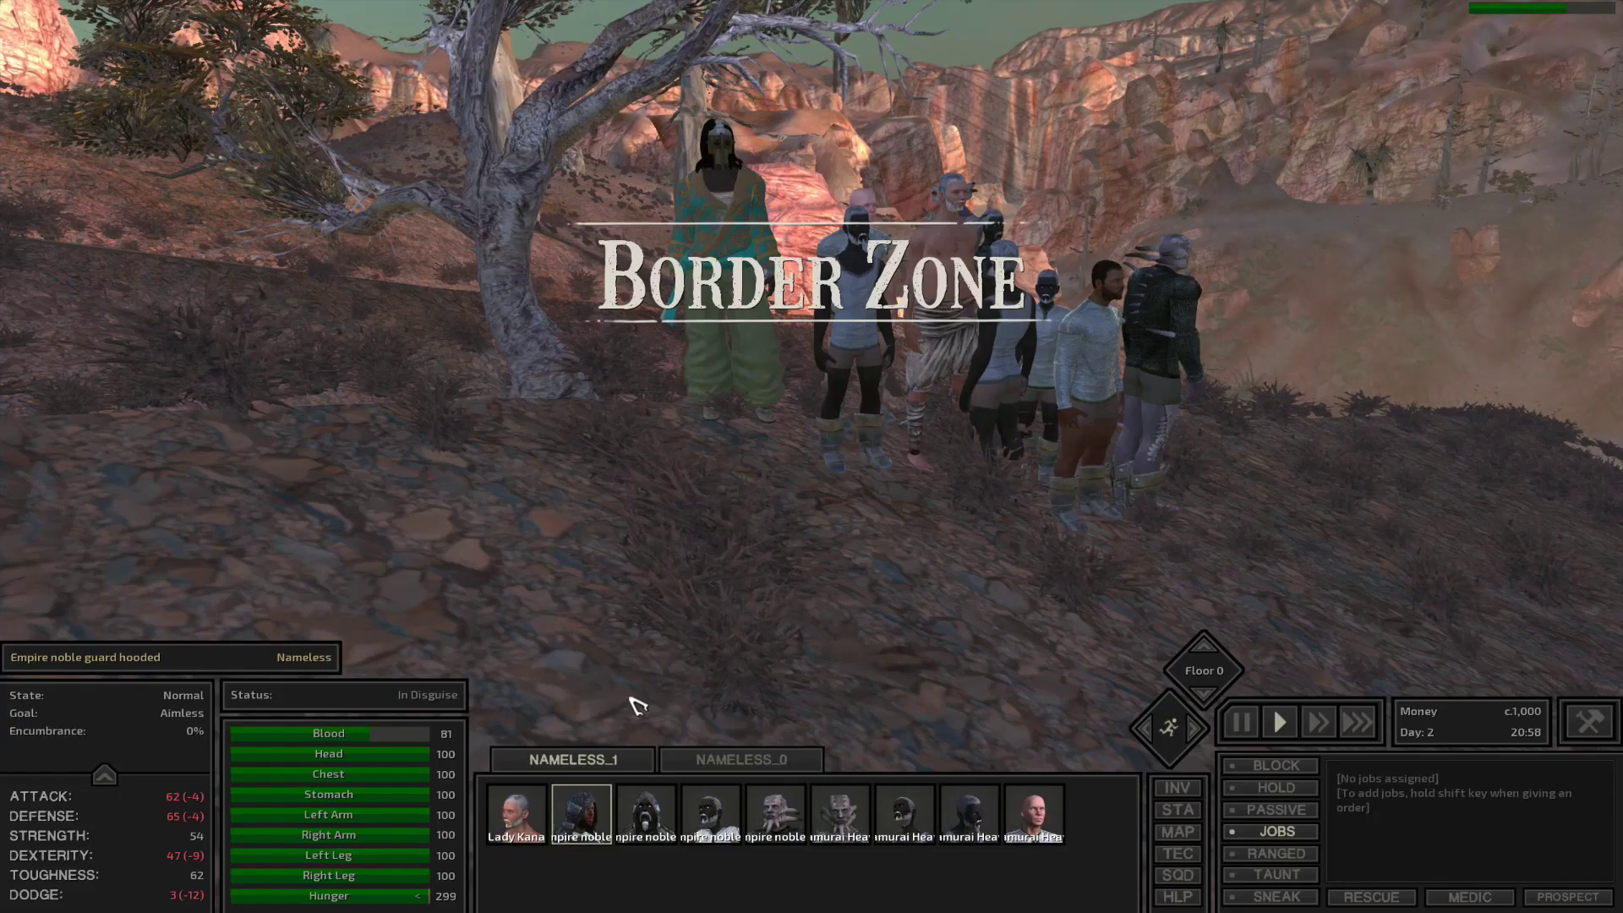
# - Remove Lady Kana's mask and store it in her inventory
pyautogui.doubleClick(516, 813)
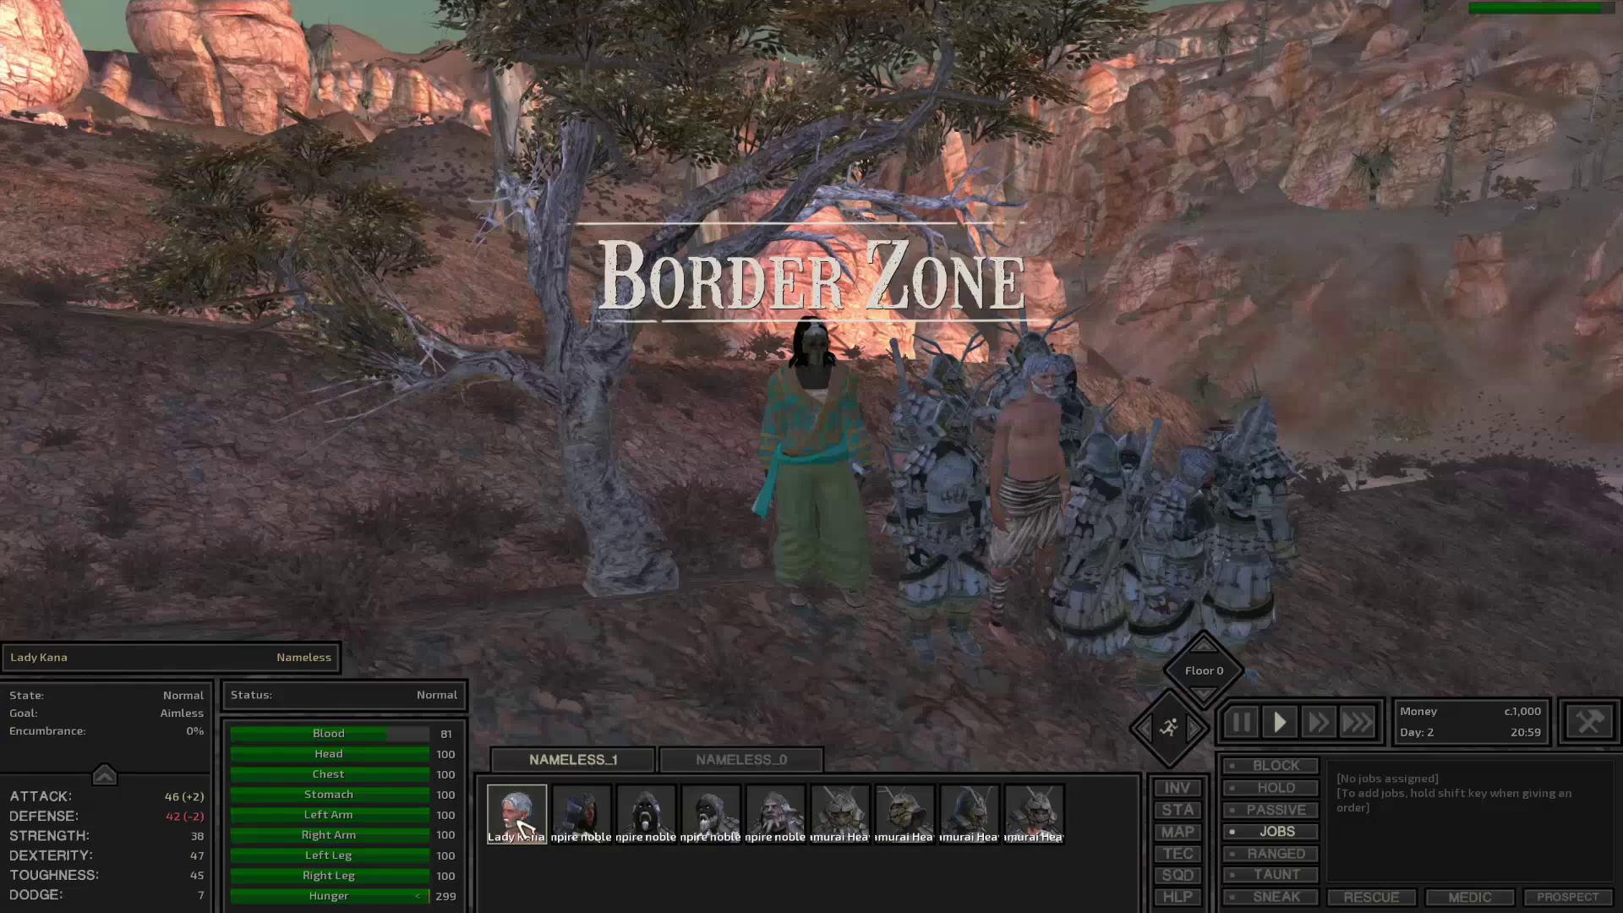
pyautogui.press('i')
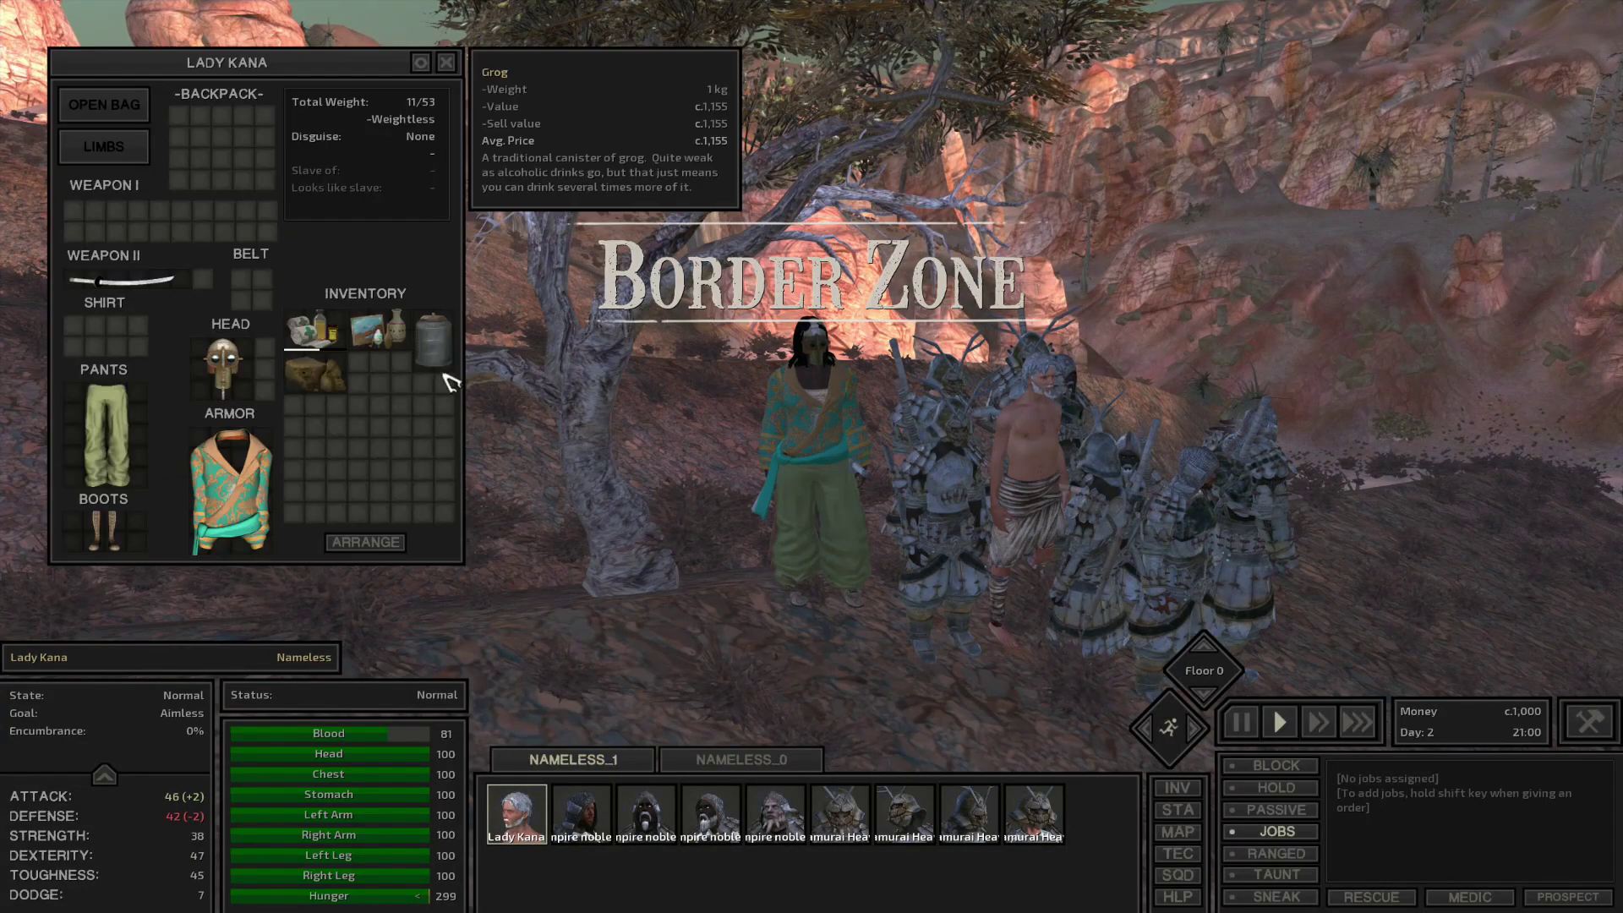
pyautogui.click(228, 381)
pyautogui.click(365, 475)
pyautogui.press('i')
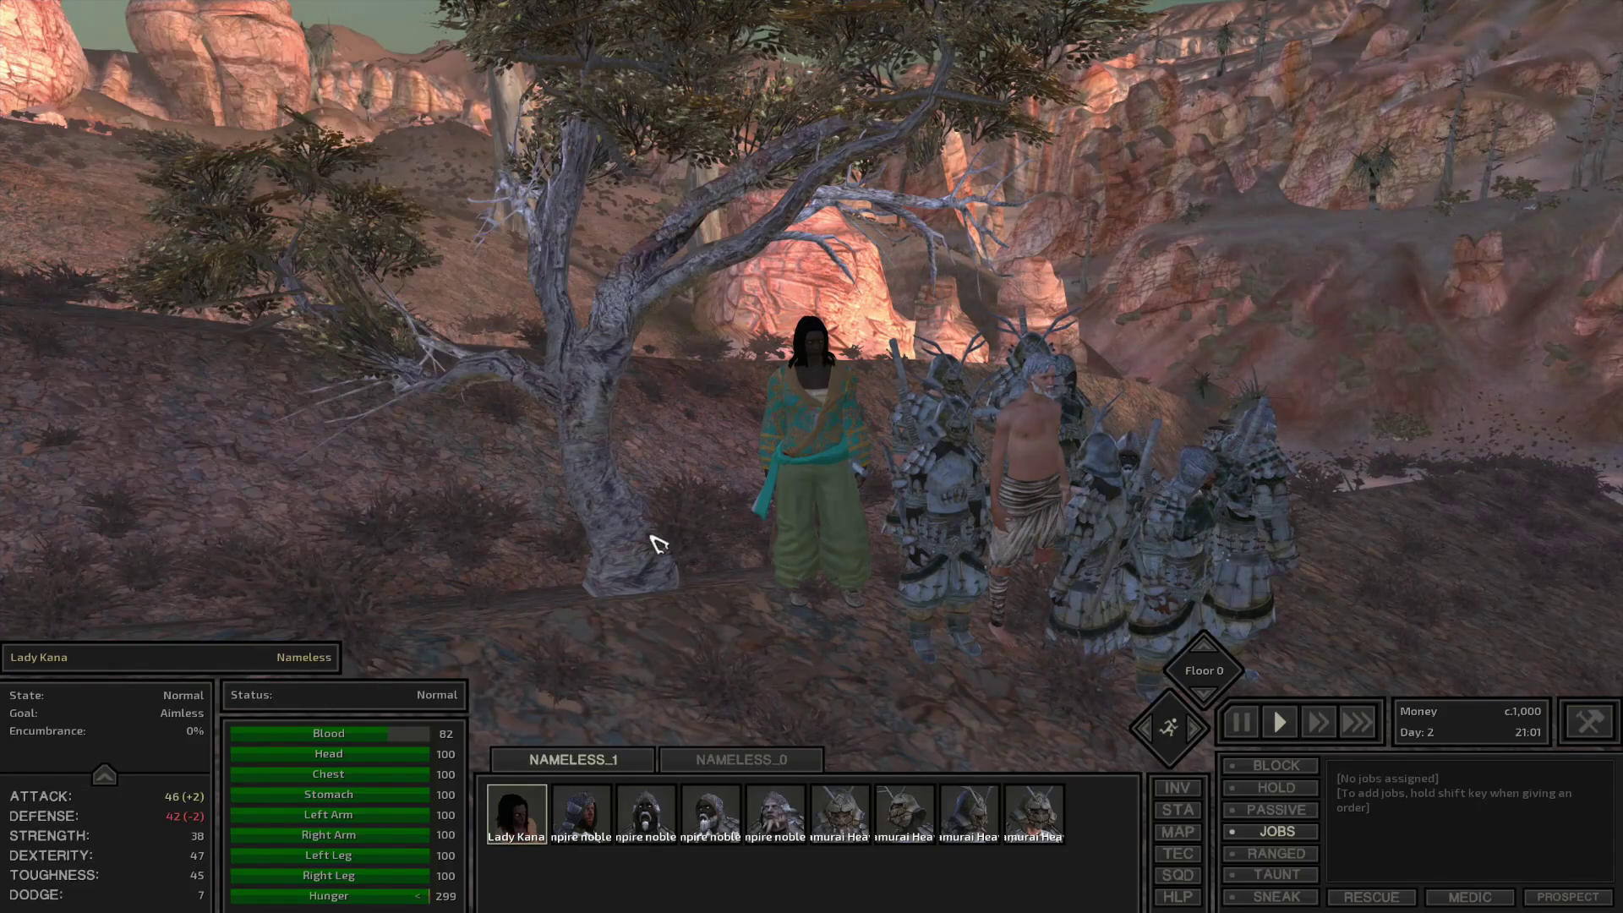
pyautogui.scroll(5, 662, 544)
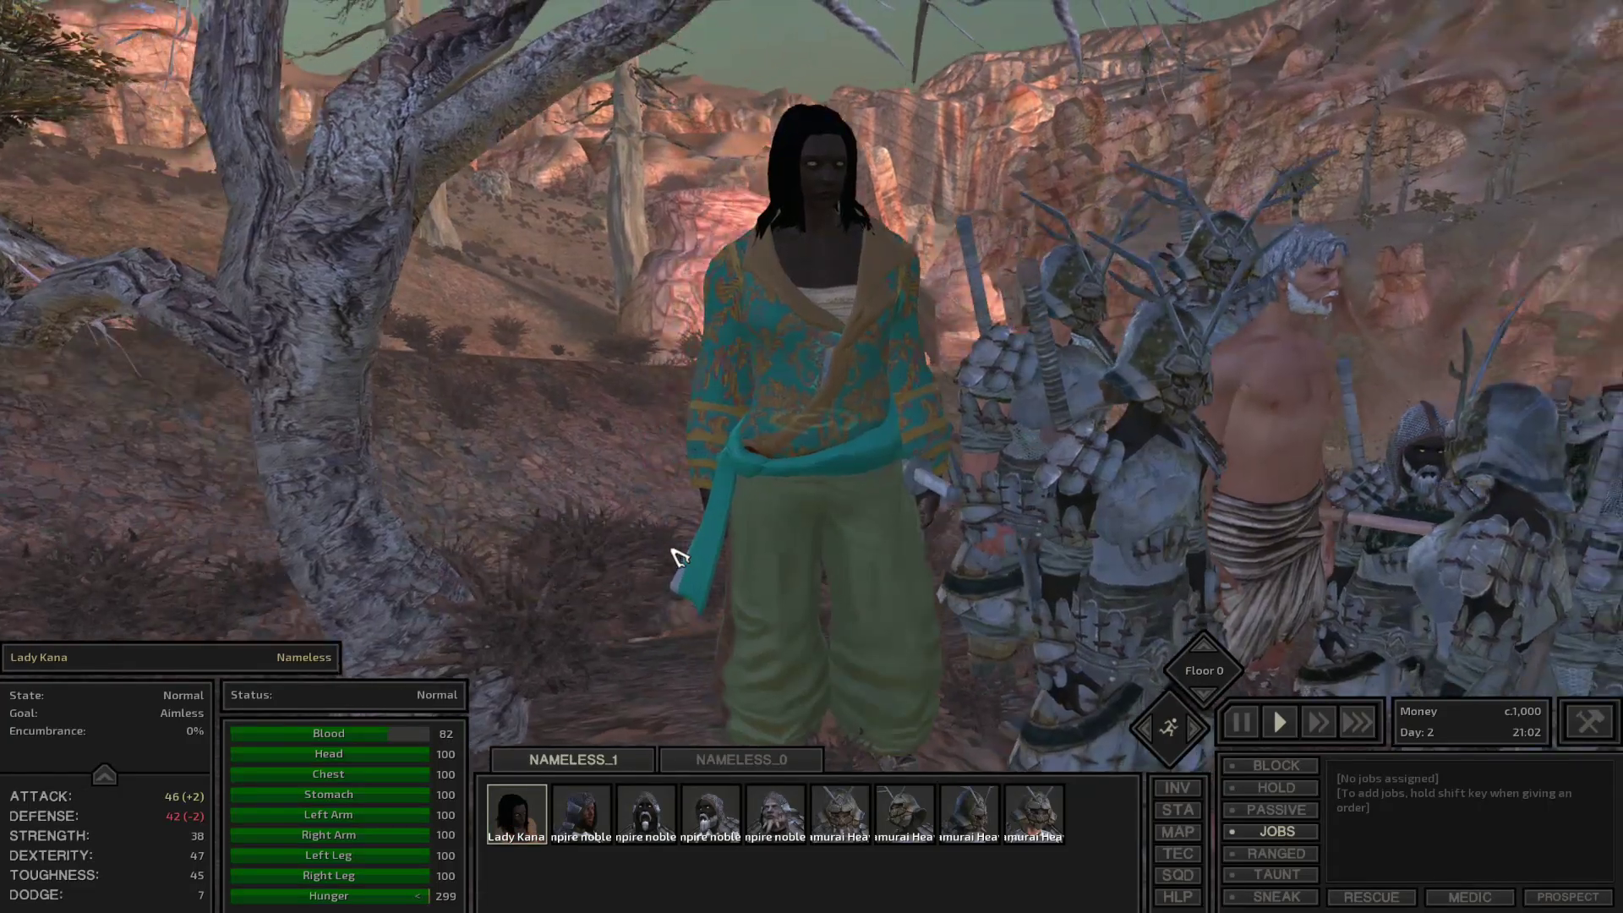
pyautogui.press('e')
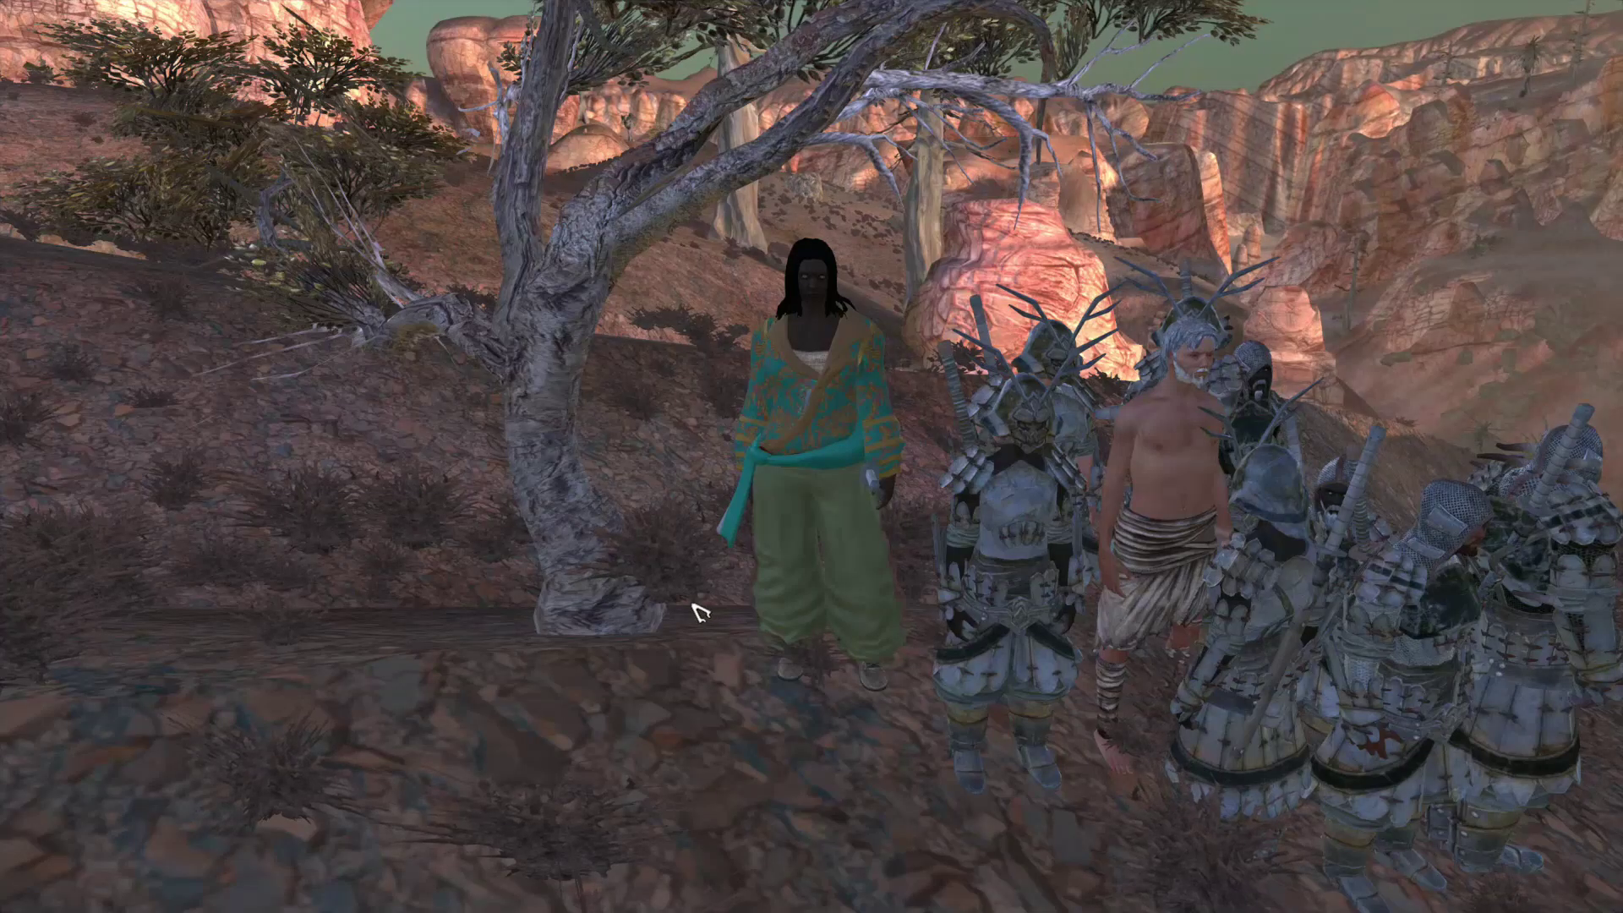
pyautogui.scroll(-5, 695, 612)
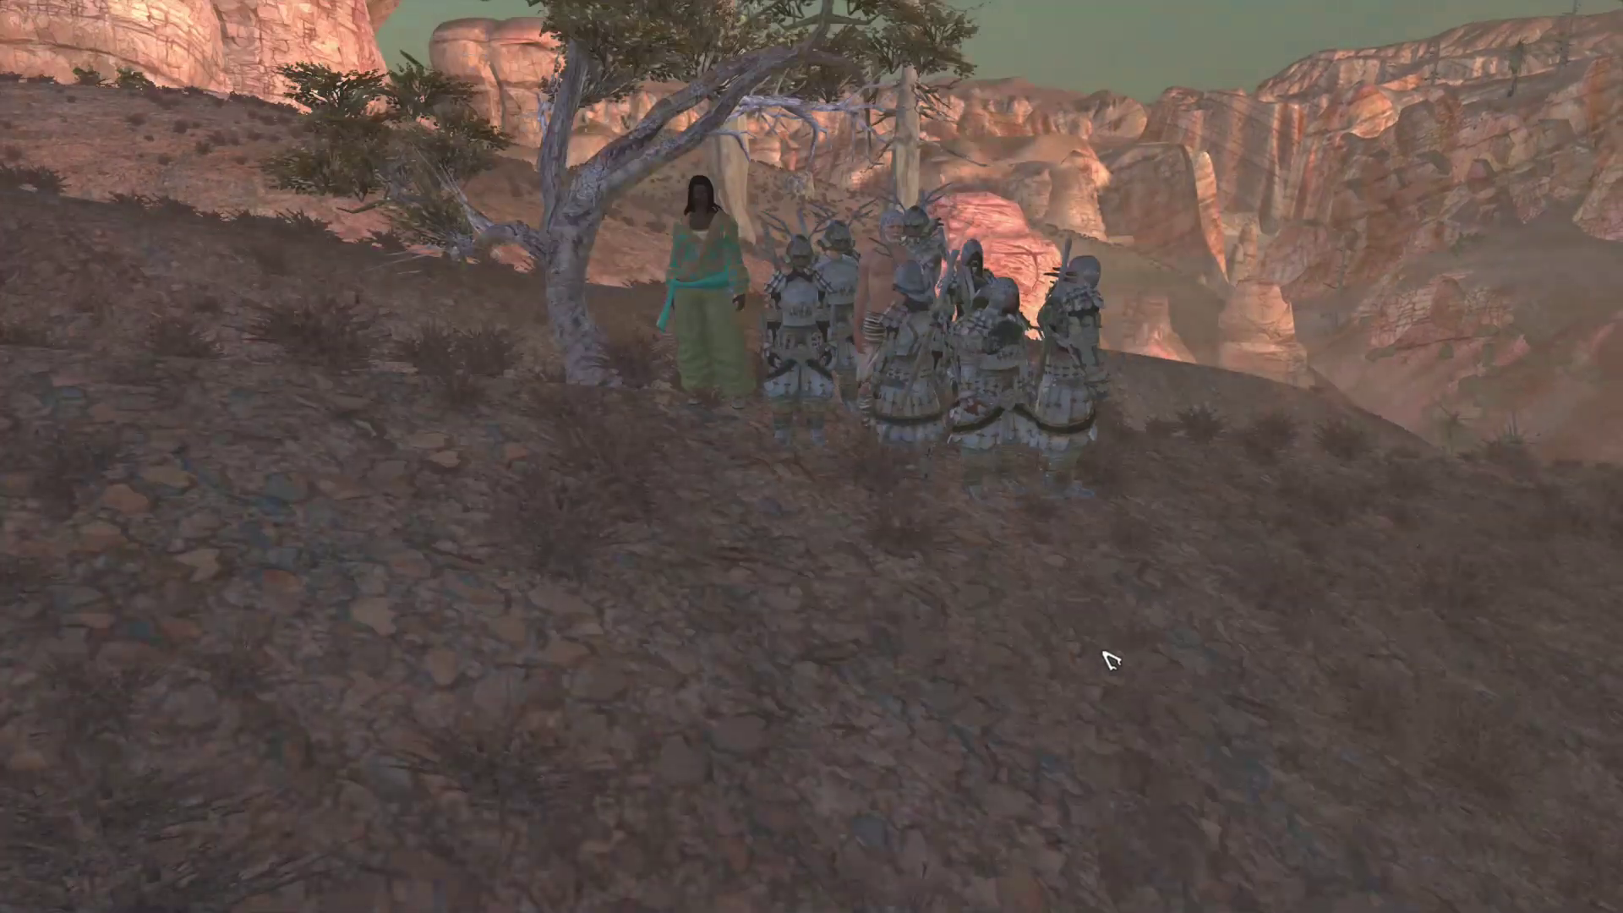
# - Select the whole squad and walk it to a new spot on the hillside
pyautogui.moveTo(1123, 634); pyautogui.dragTo(605, 227)
pyautogui.rightClick(714, 761)
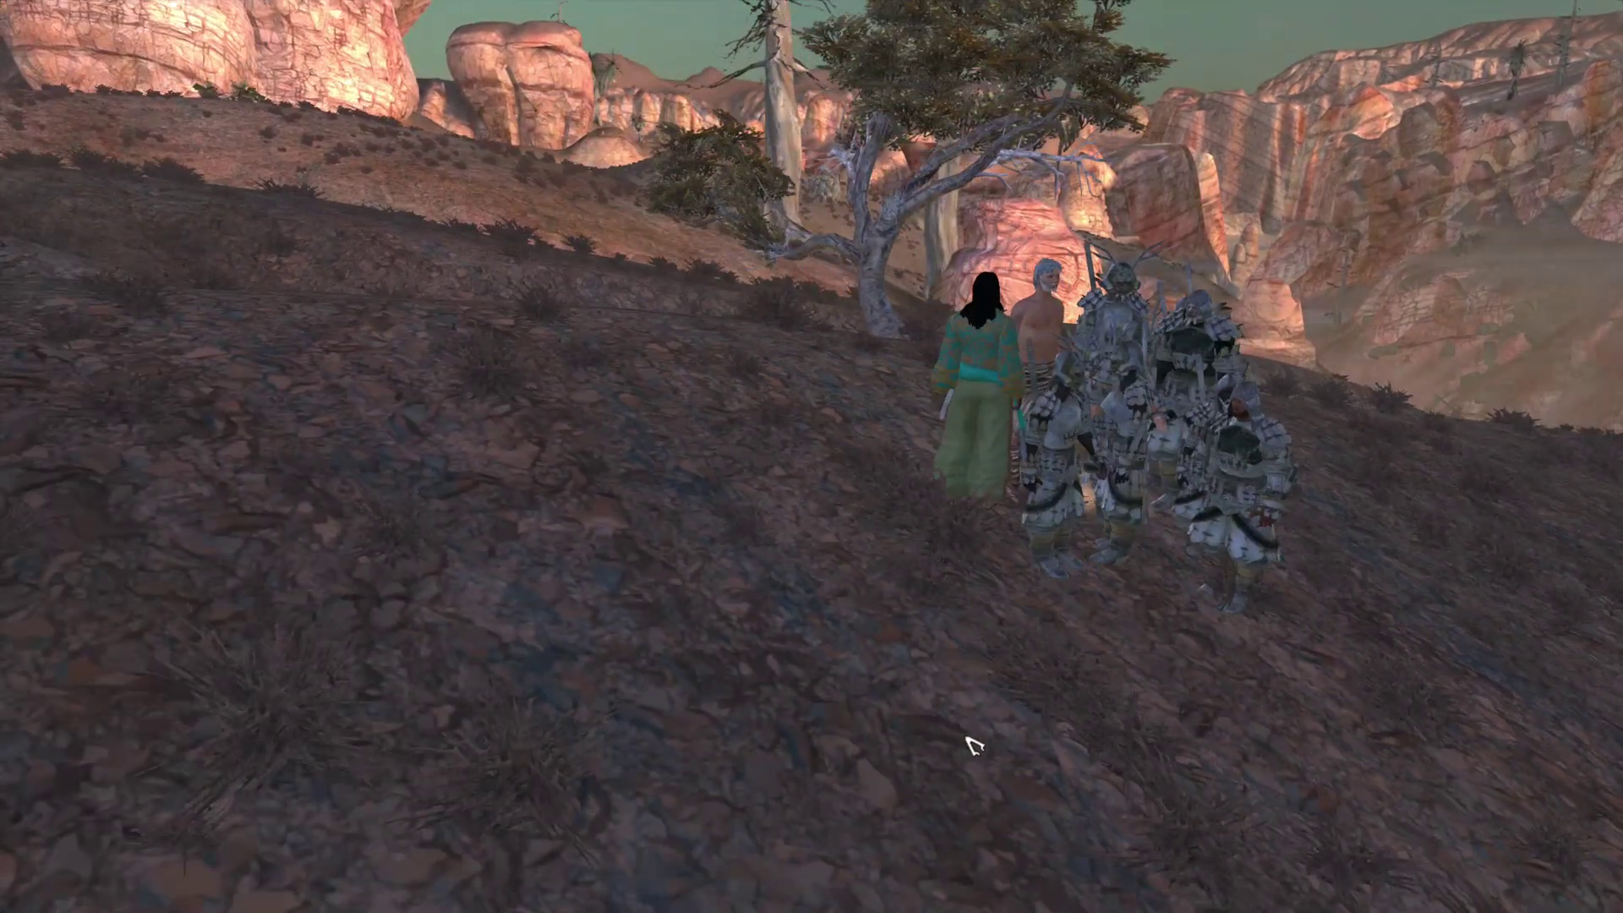
pyautogui.rightClick(970, 720)
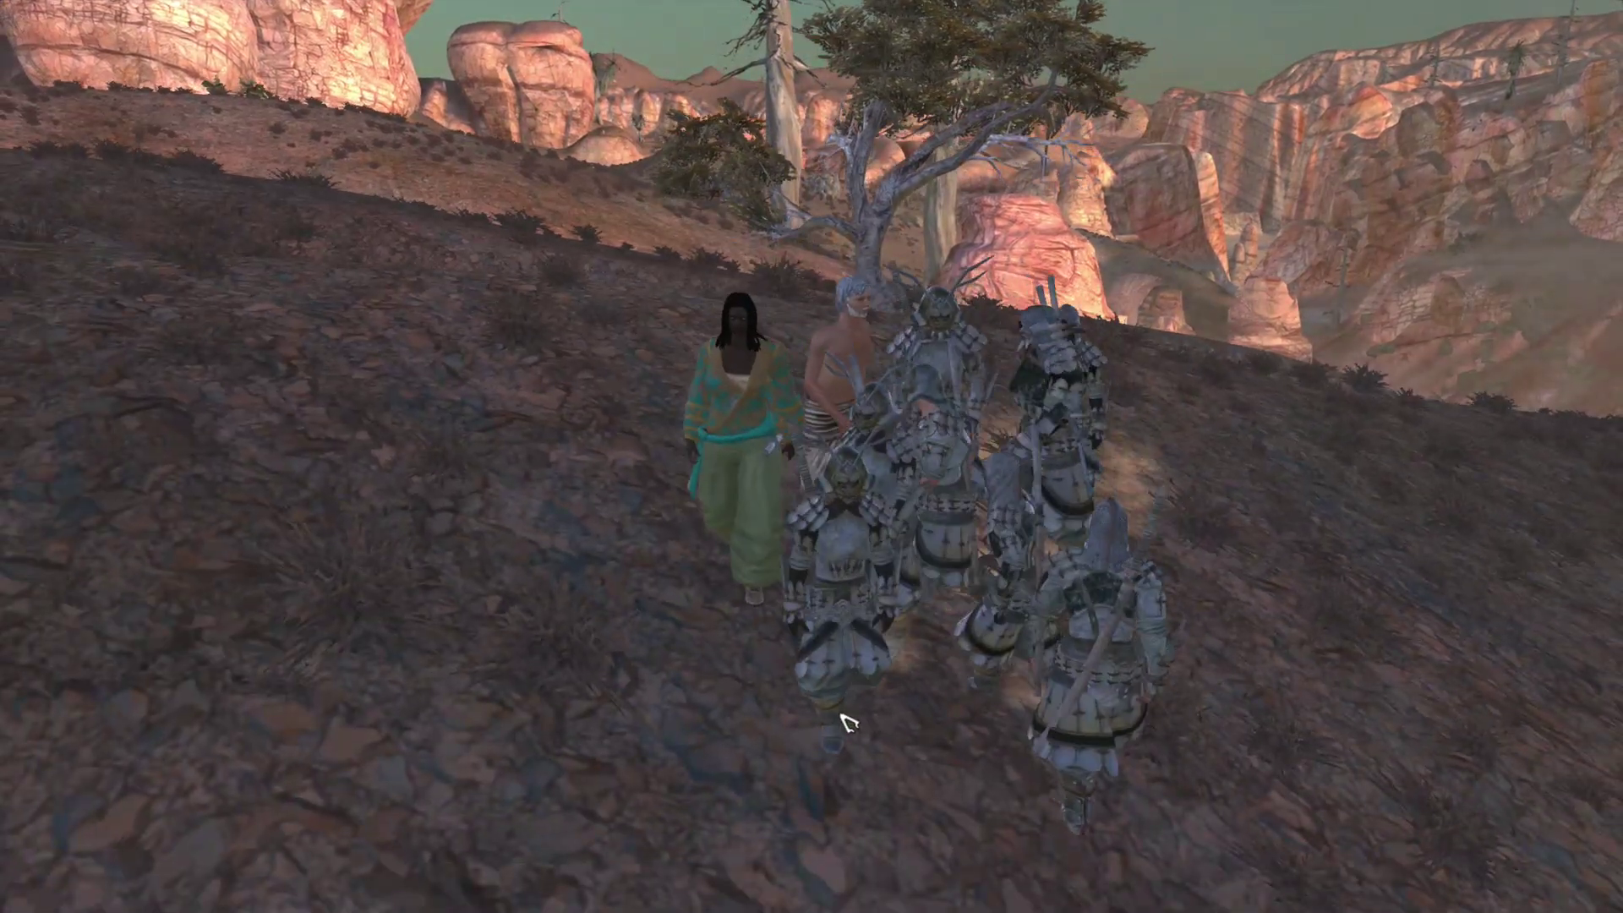
pyautogui.press('e')
pyautogui.scroll(5, 862, 727)
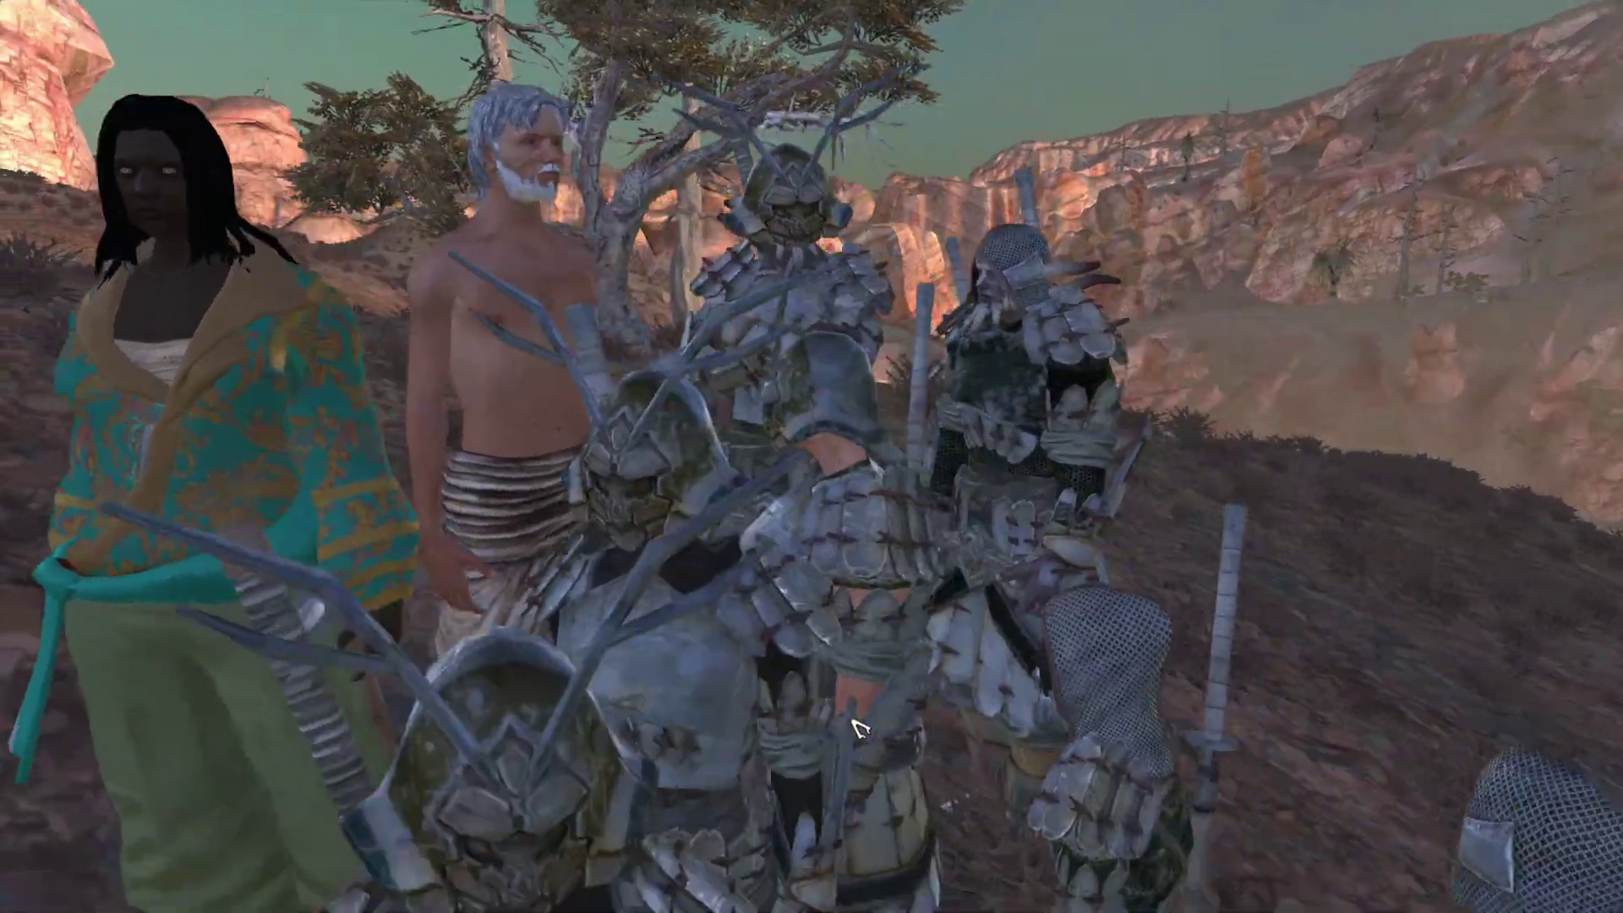
pyautogui.scroll(-3, 858, 728)
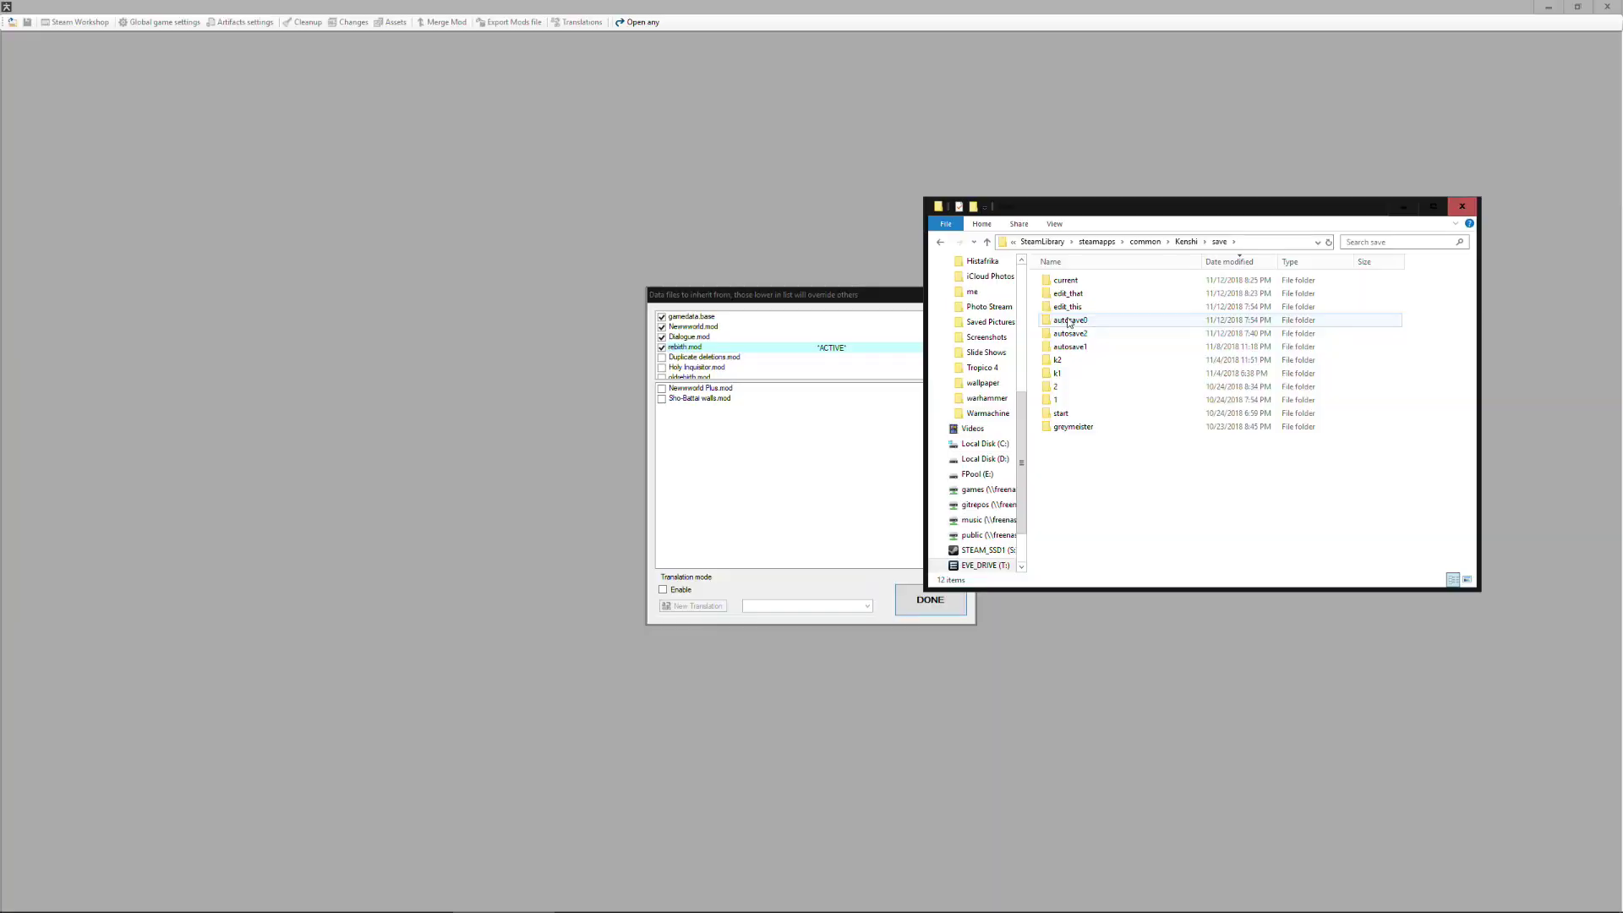
# - Load Nameless_1.platoon from the edit_that save's platoon folder into the editor
pyautogui.click(1067, 296)
pyautogui.doubleClick(1067, 296)
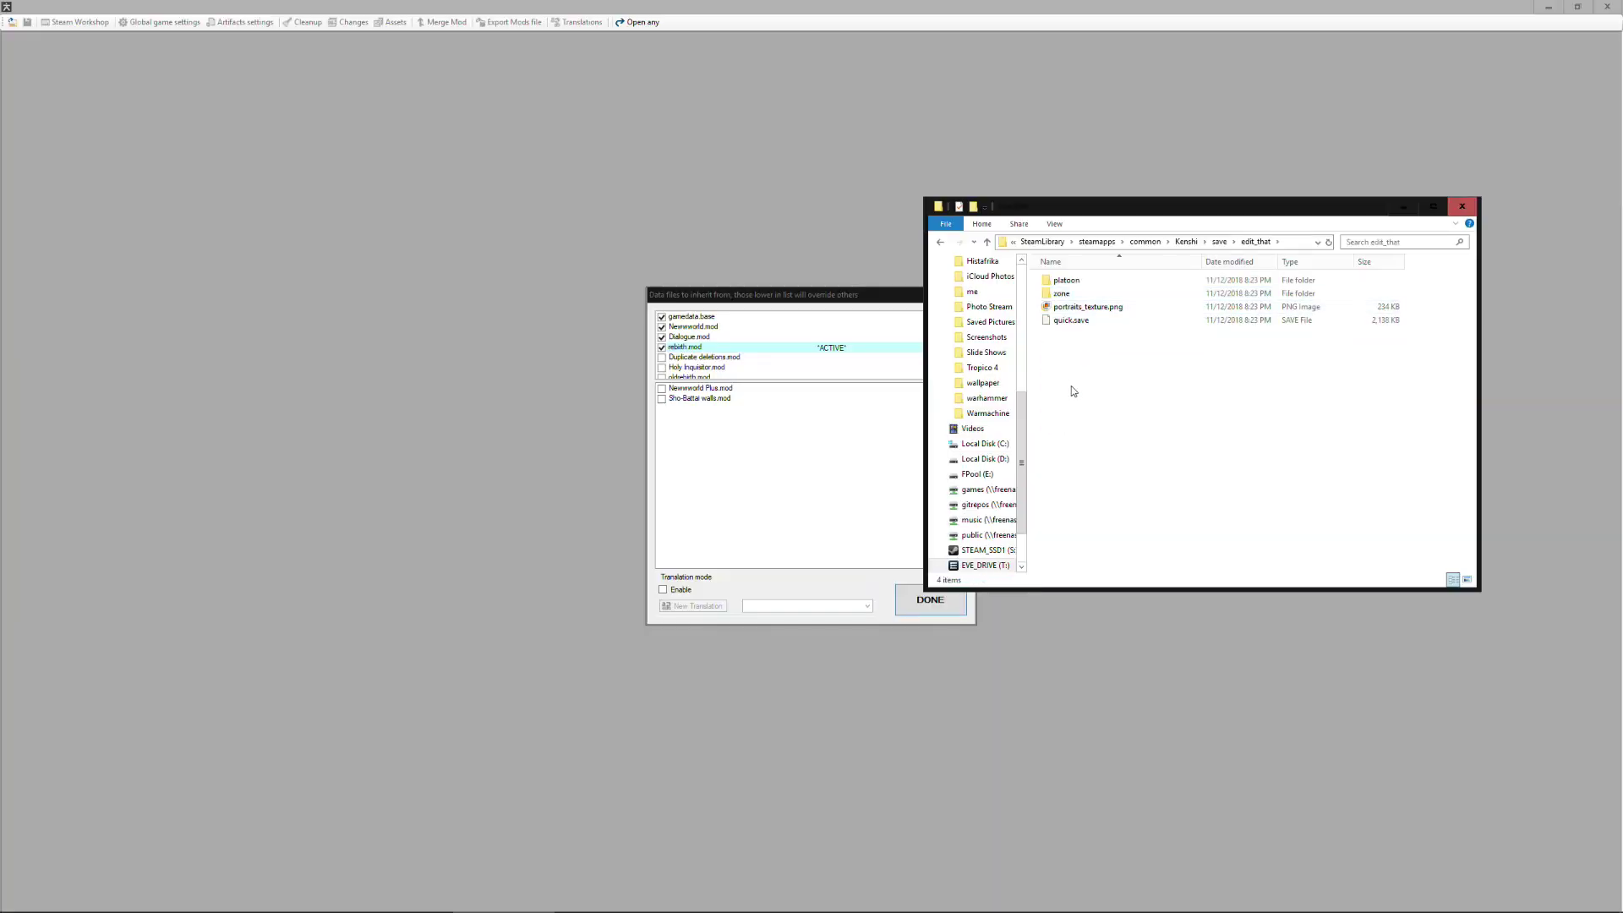
pyautogui.doubleClick(1069, 293)
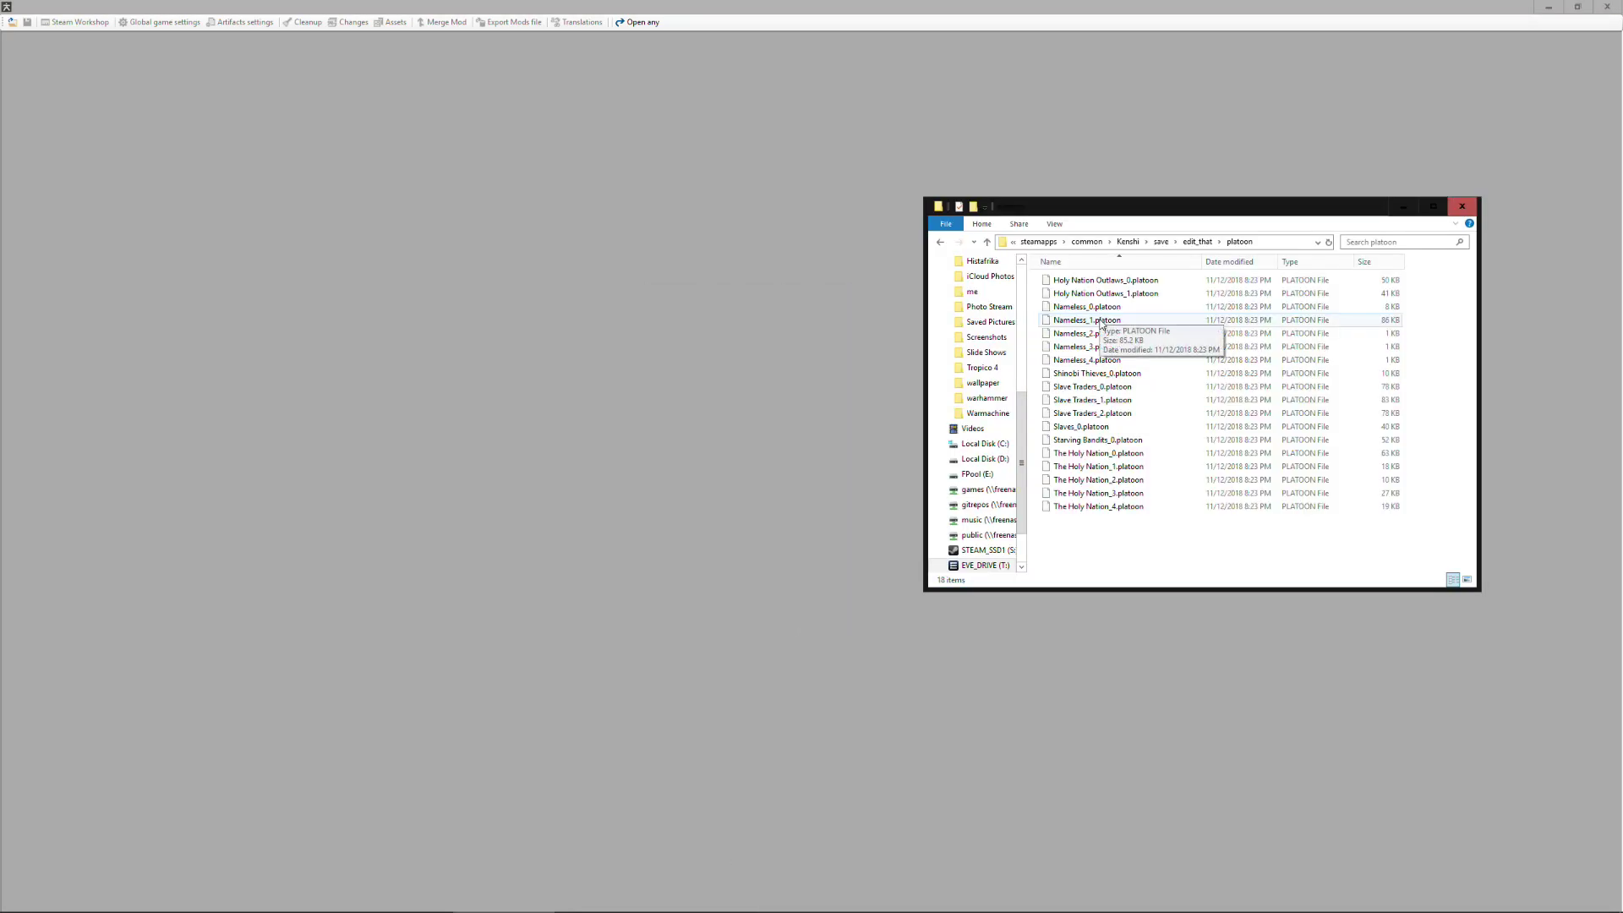
pyautogui.moveTo(1102, 325); pyautogui.dragTo(440, 287)
# - Open the change list and the first GAMESTATE_CHARACTER entry's property window
pyautogui.click(348, 22)
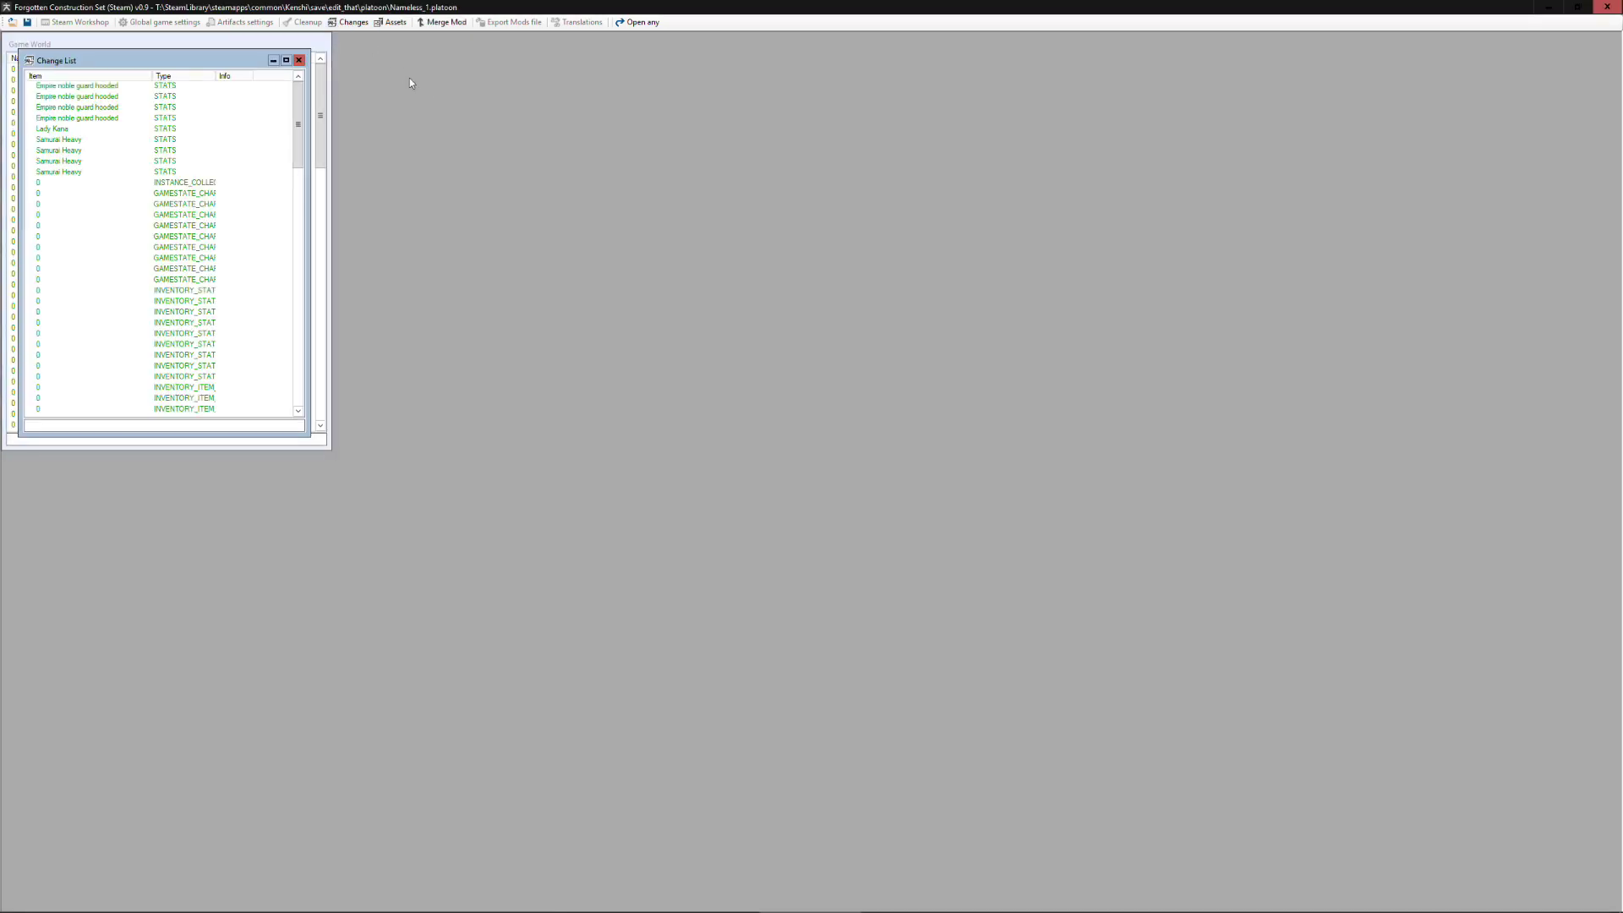
pyautogui.moveTo(214, 62); pyautogui.dragTo(843, 125)
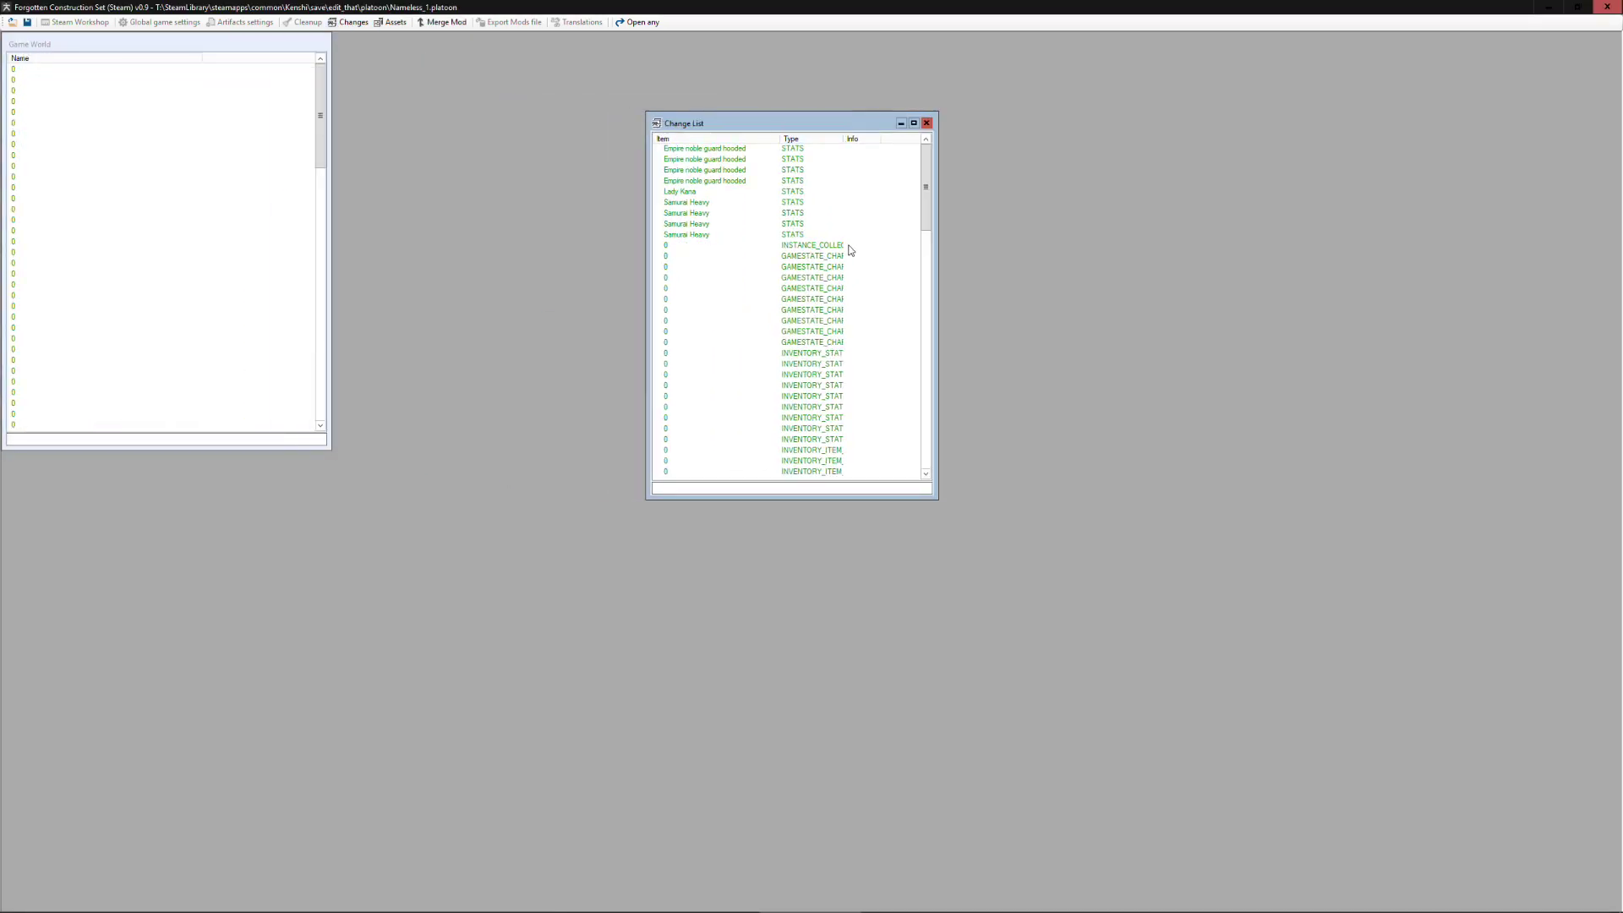
pyautogui.click(824, 258)
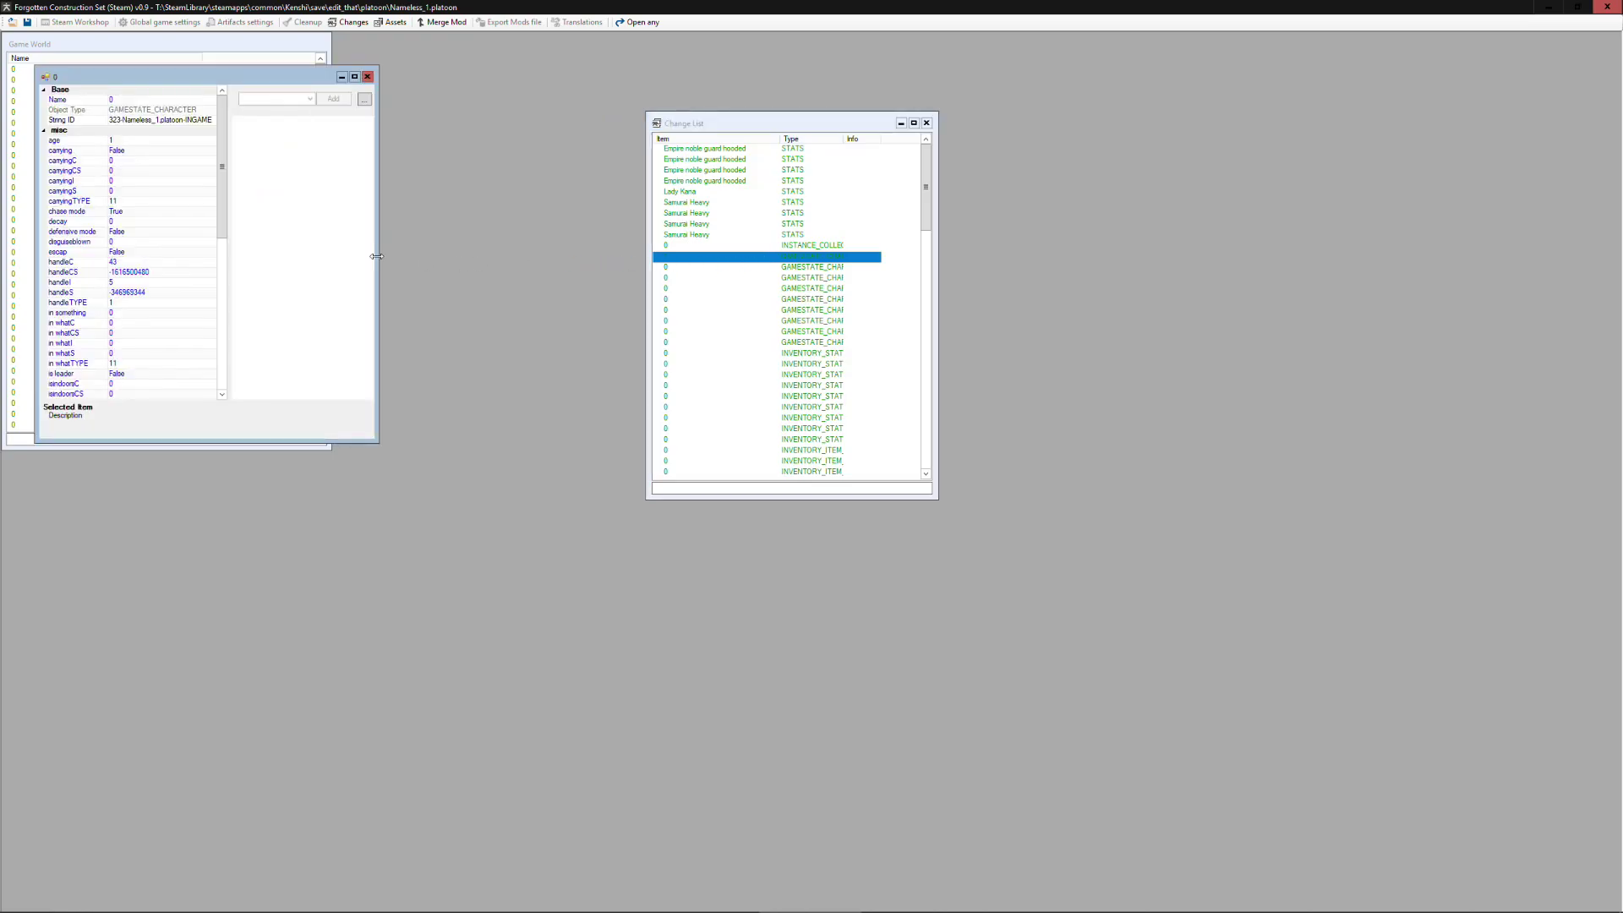
pyautogui.scroll(-5, 188, 246)
pyautogui.scroll(5, 139, 248)
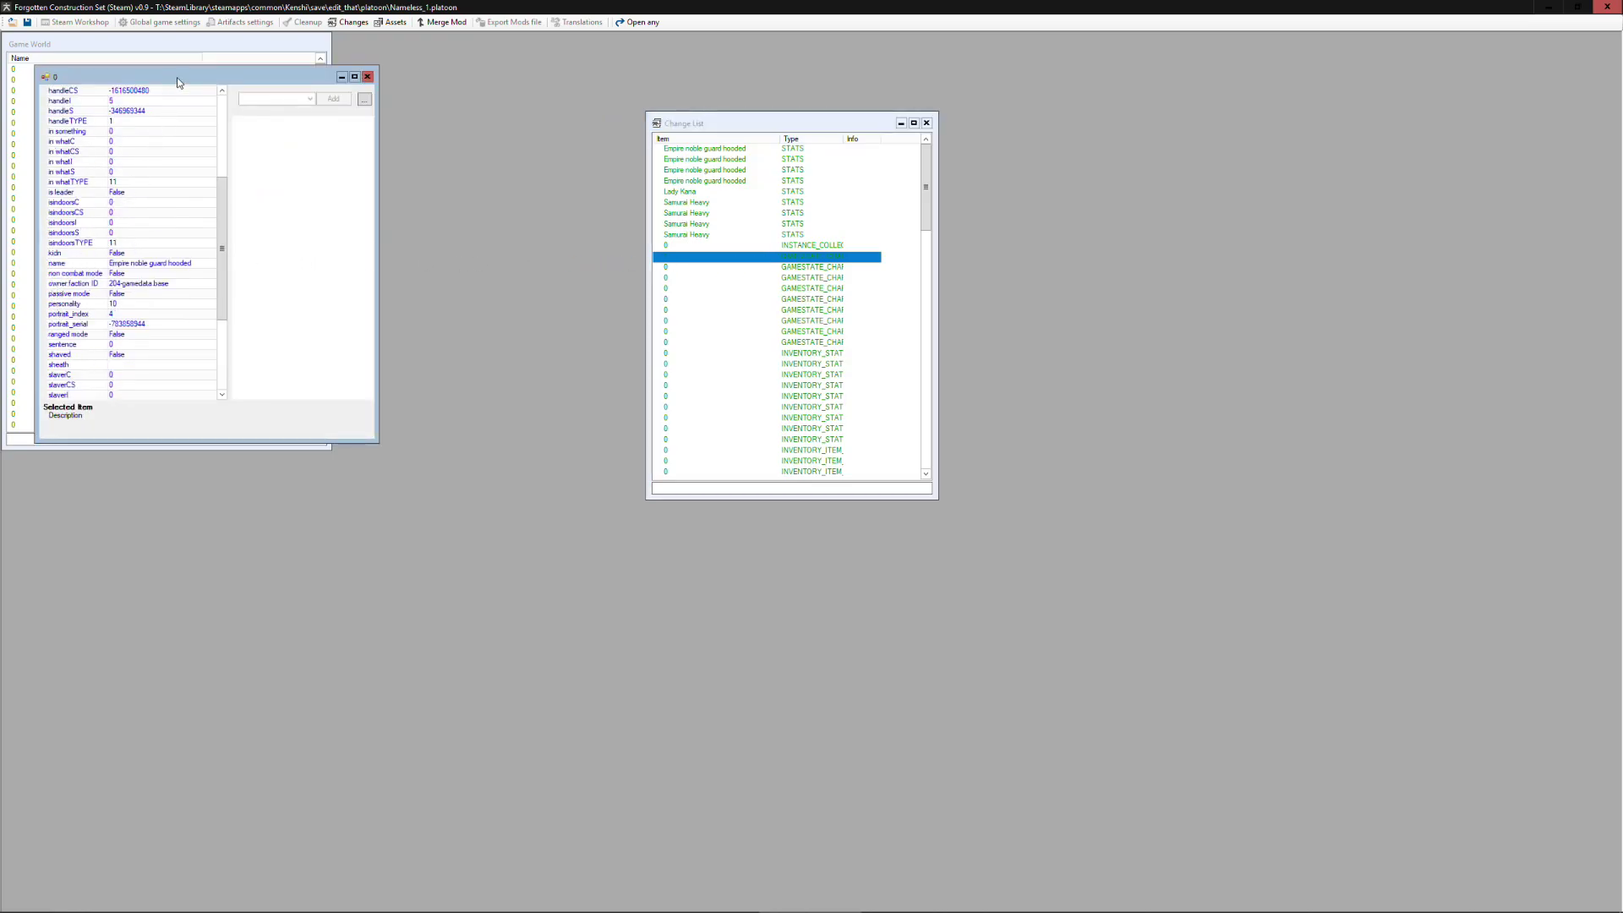
pyautogui.moveTo(177, 79); pyautogui.dragTo(405, 120)
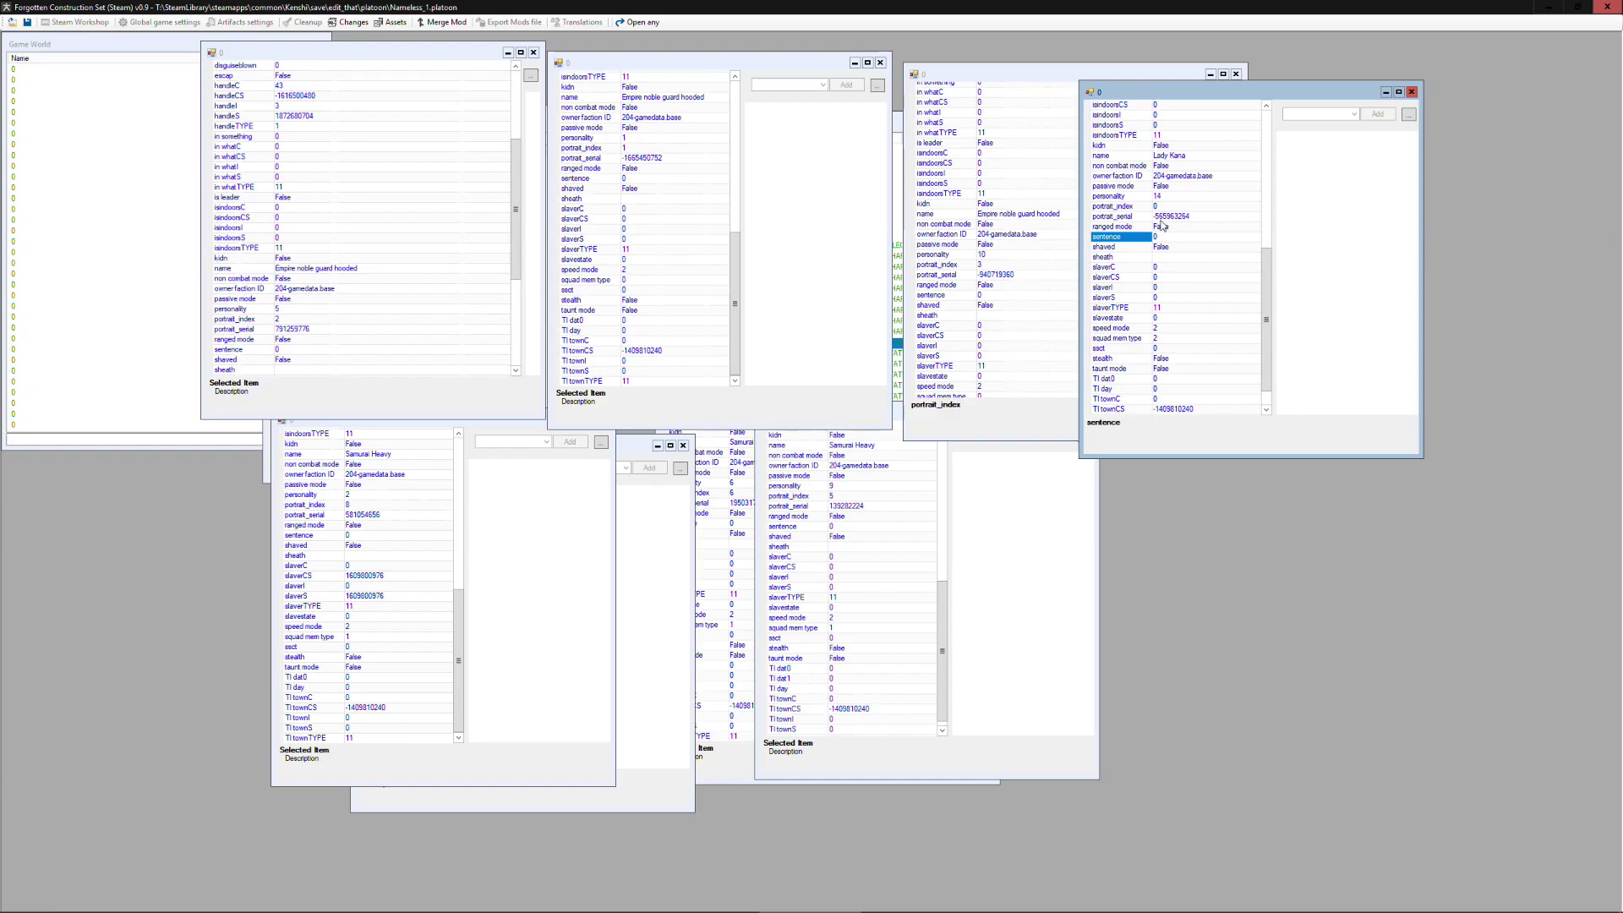
# - Check Lady Kana's portrait_index and portrait_serial, then close all Samurai Heavy property windows
pyautogui.click(1162, 207)
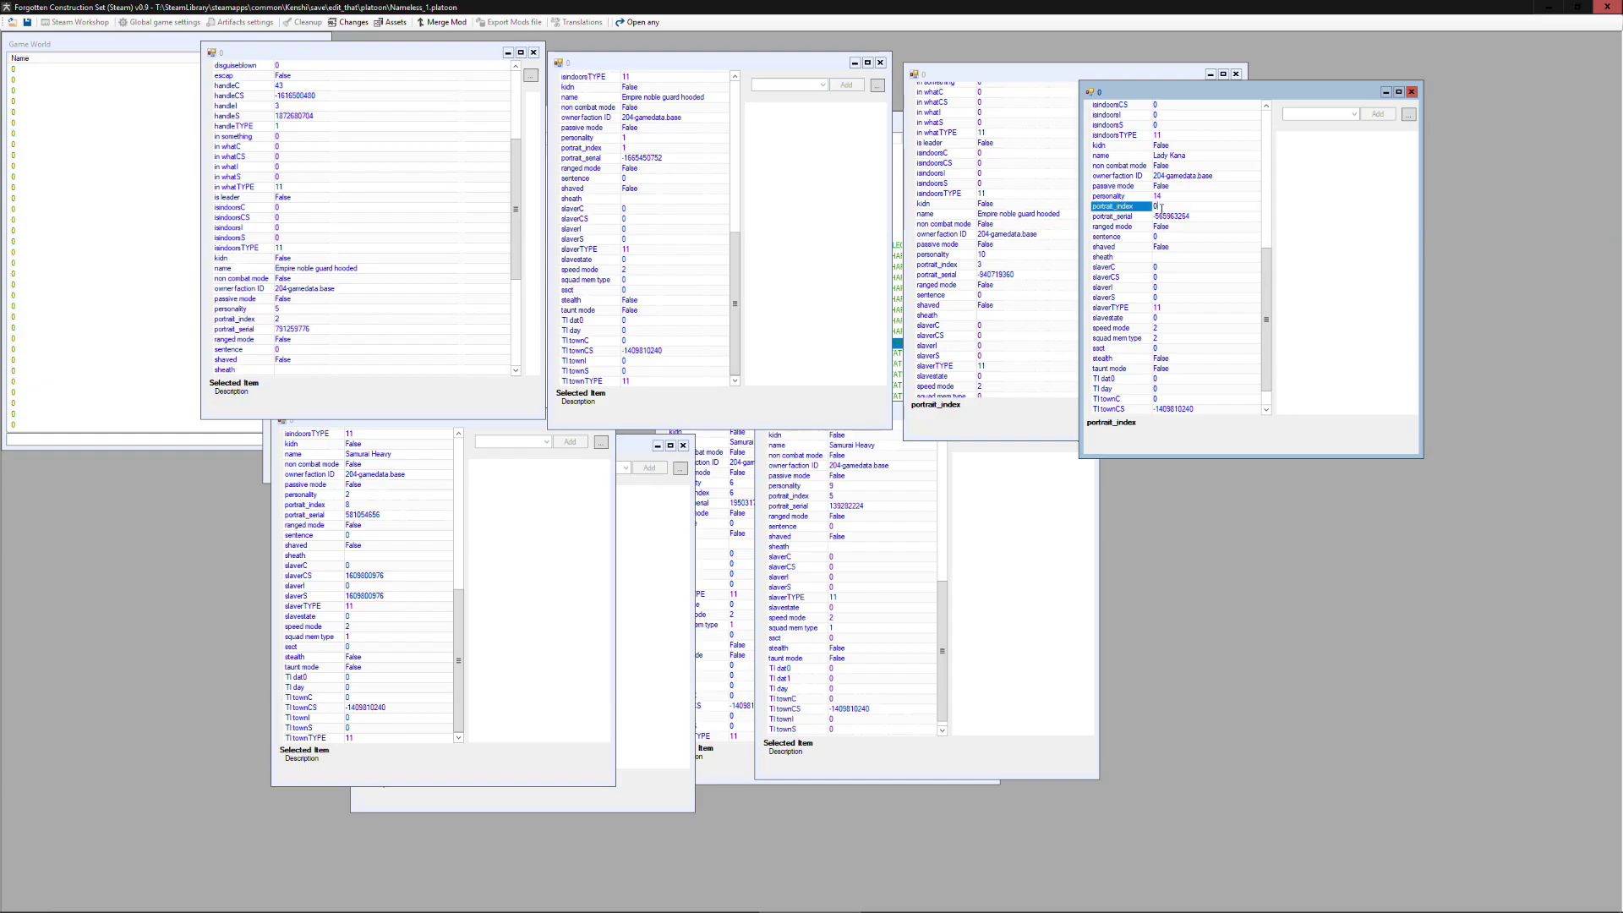
pyautogui.click(1165, 216)
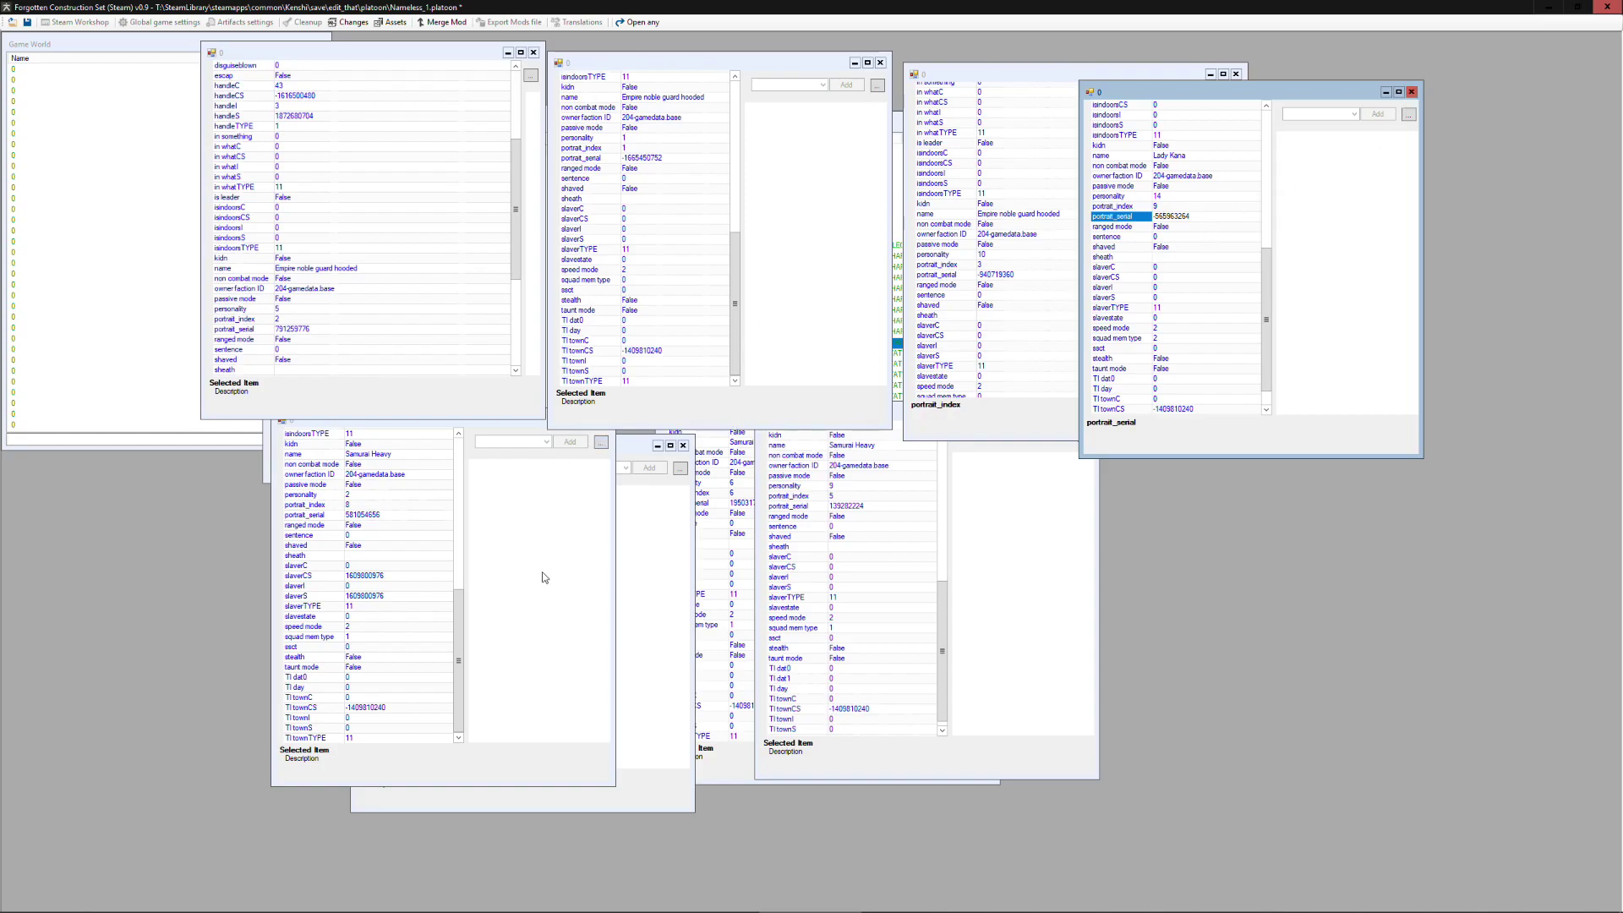
pyautogui.click(452, 577)
pyautogui.click(603, 420)
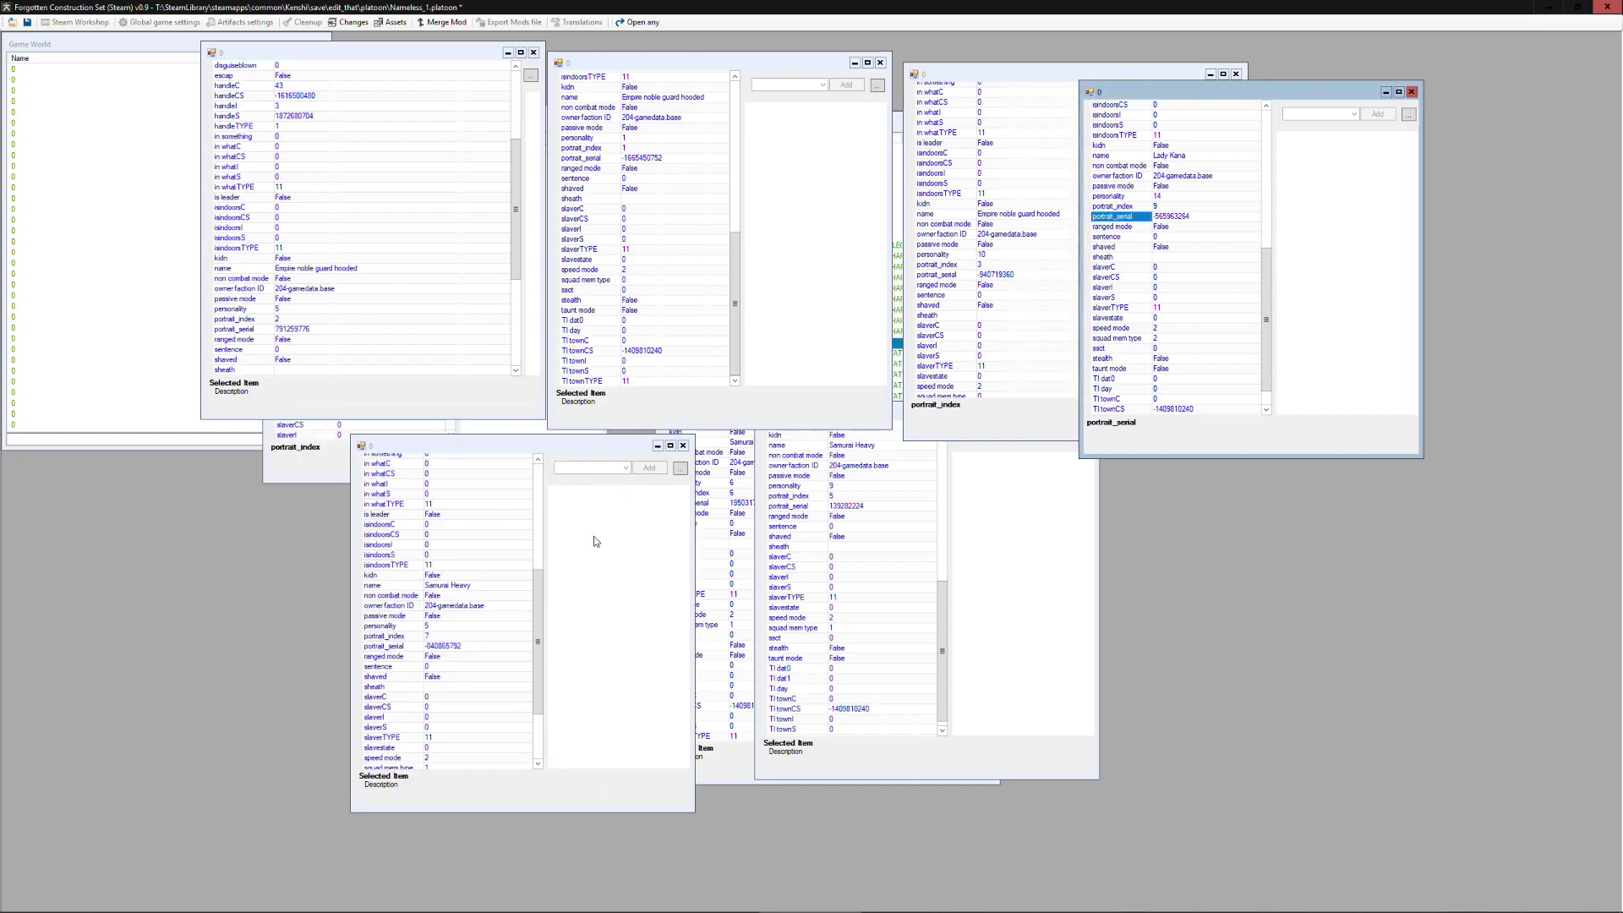
pyautogui.click(683, 445)
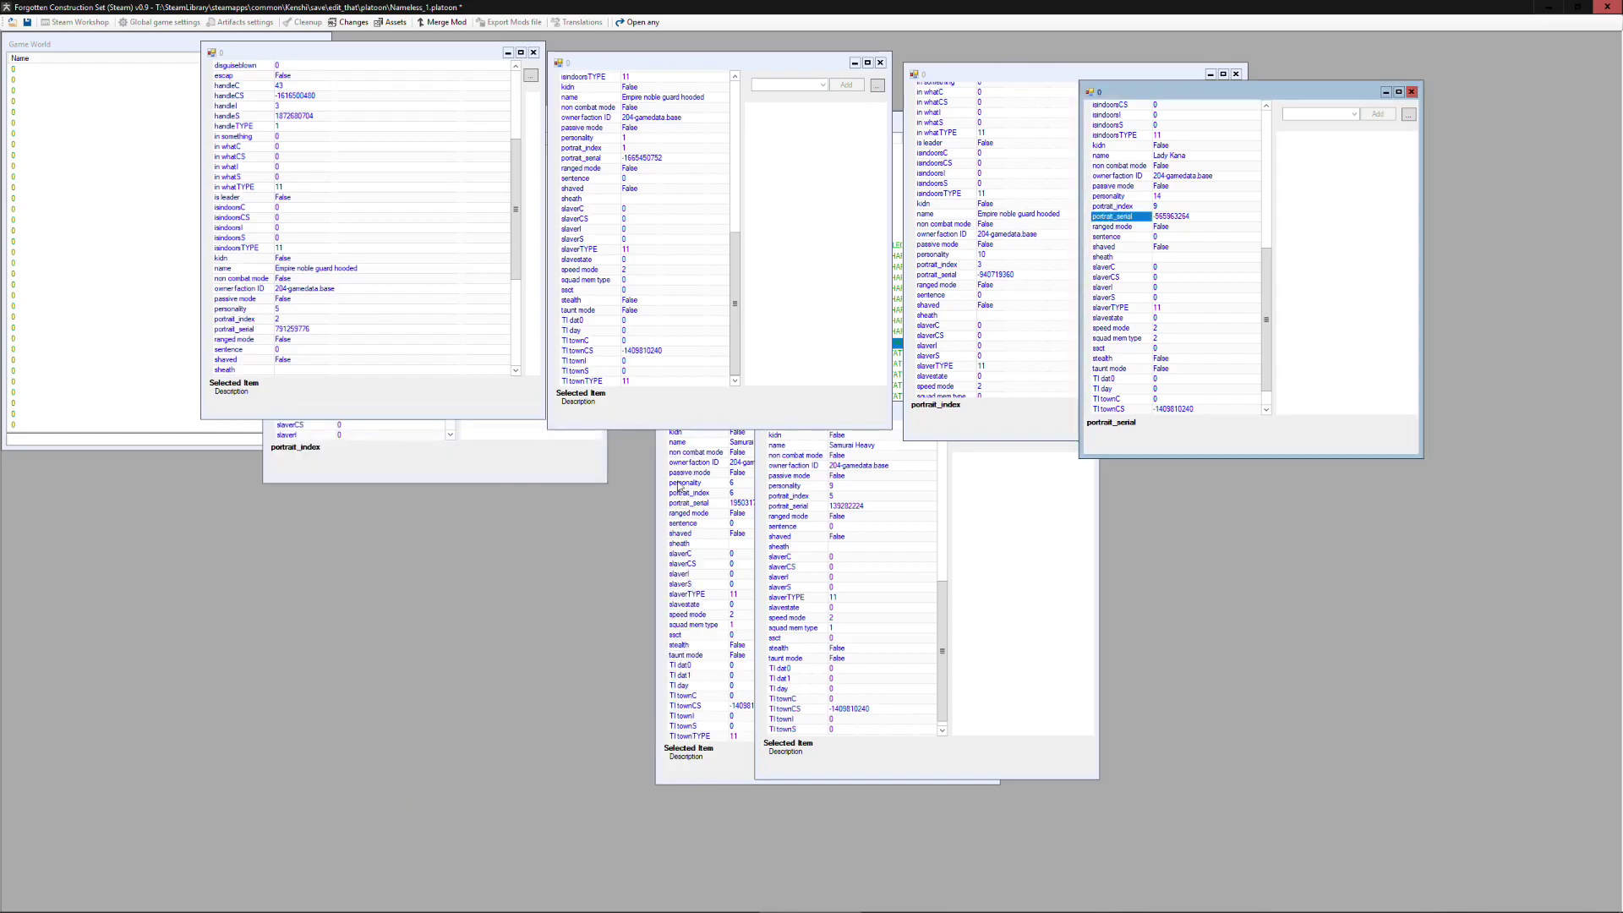
pyautogui.click(941, 585)
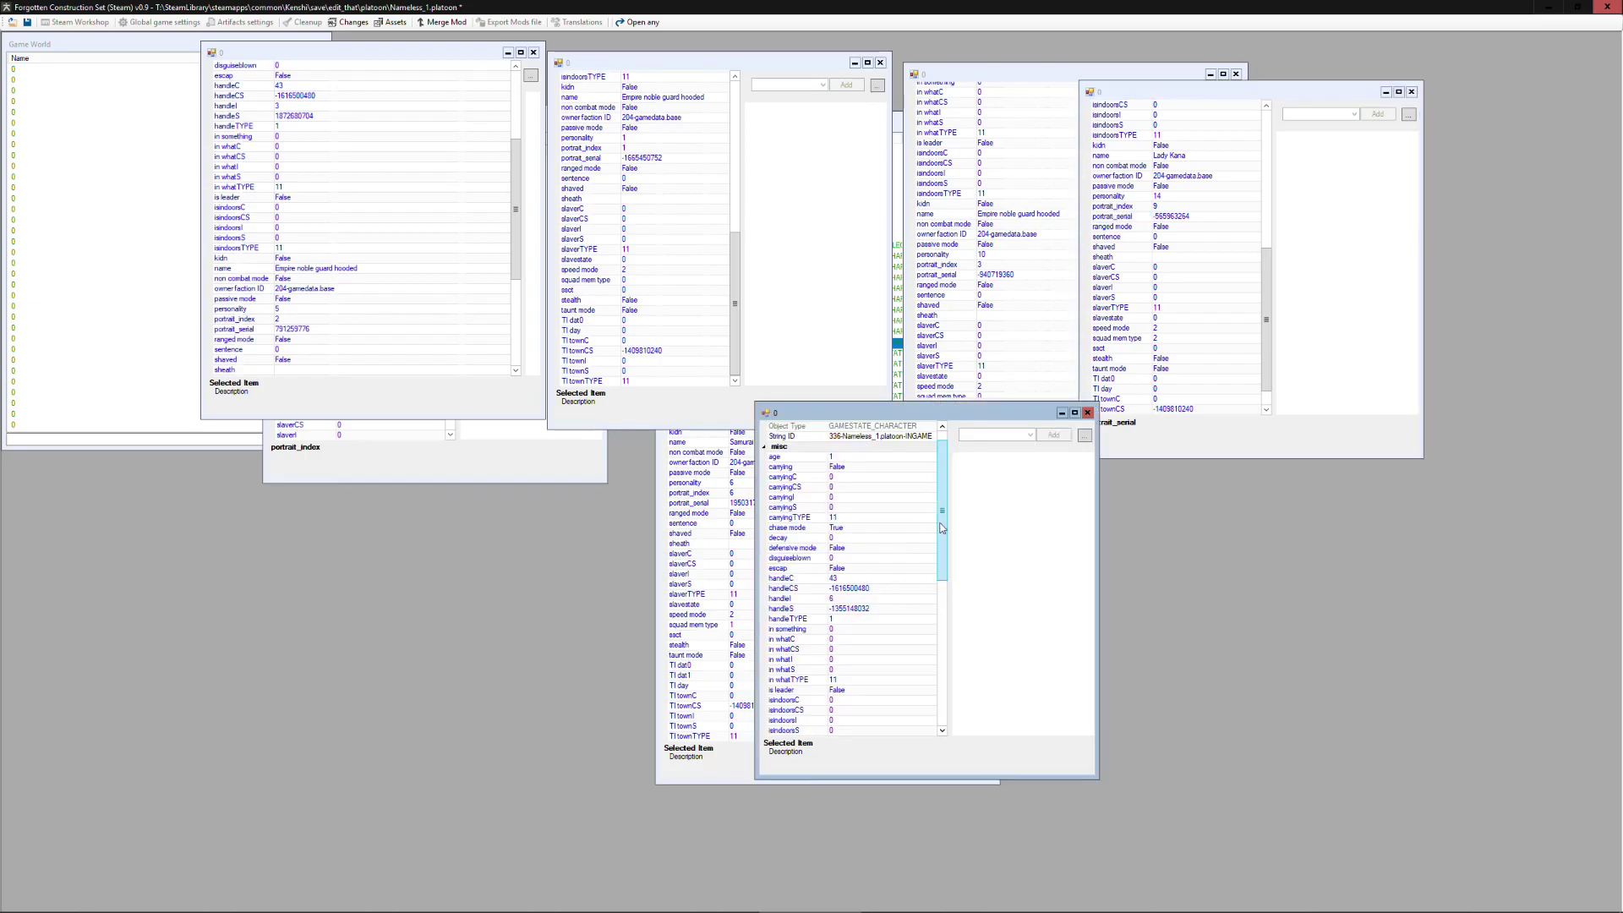
pyautogui.moveTo(942, 521); pyautogui.dragTo(941, 658)
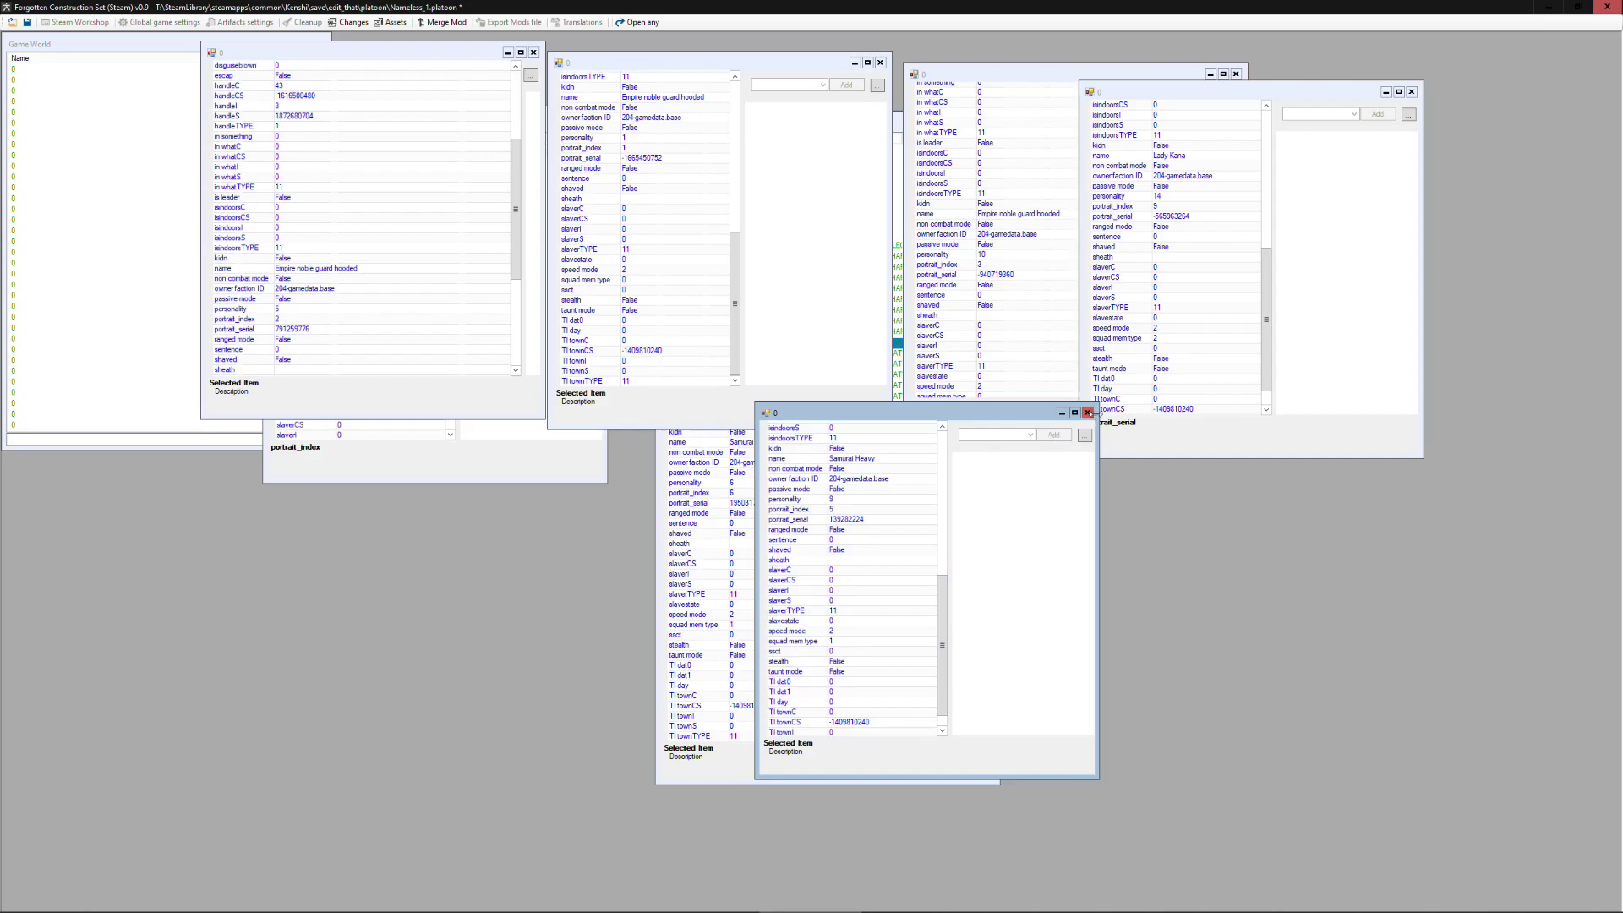
pyautogui.click(1087, 413)
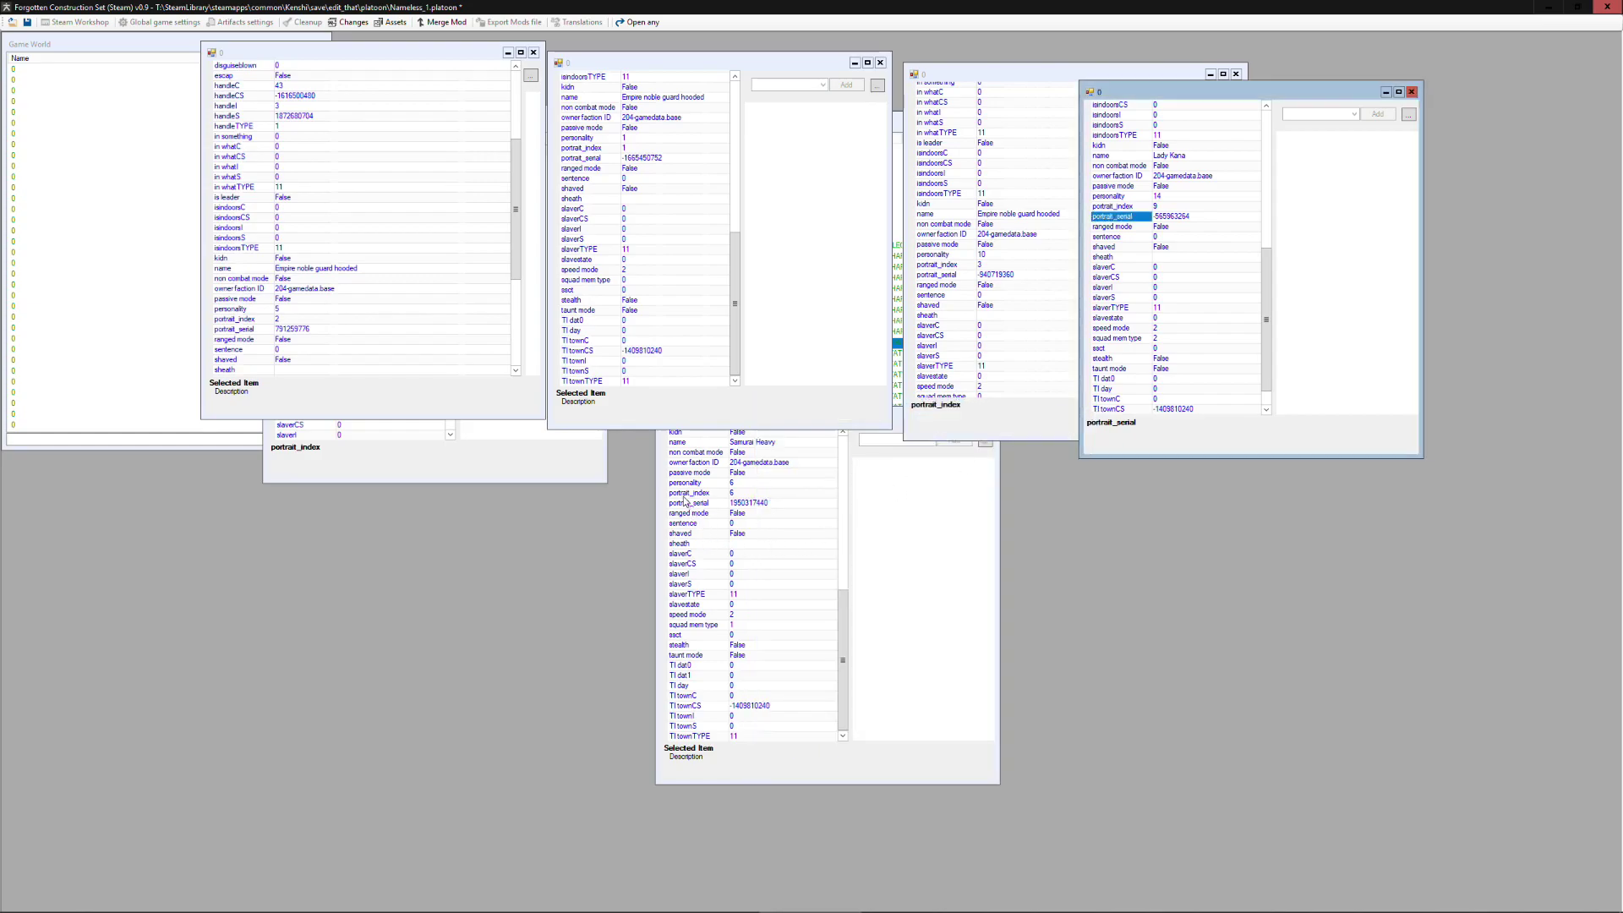
pyautogui.click(881, 535)
pyautogui.click(987, 418)
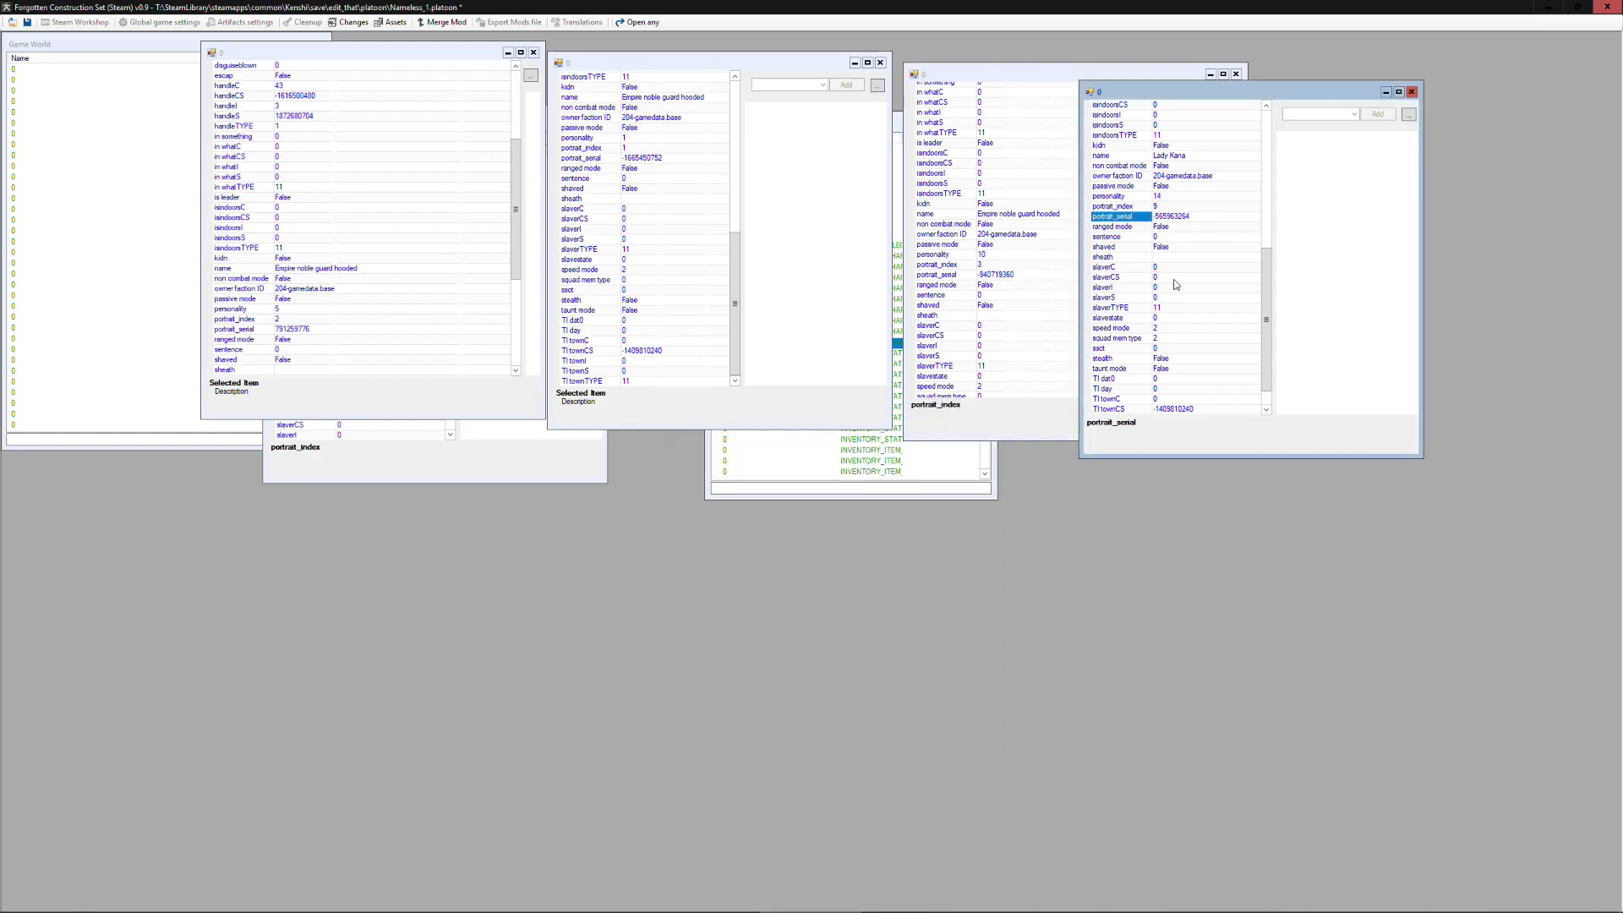
# - Close the Empire noble guard hooded, Lady Kana and remaining character property windows
pyautogui.click(1034, 78)
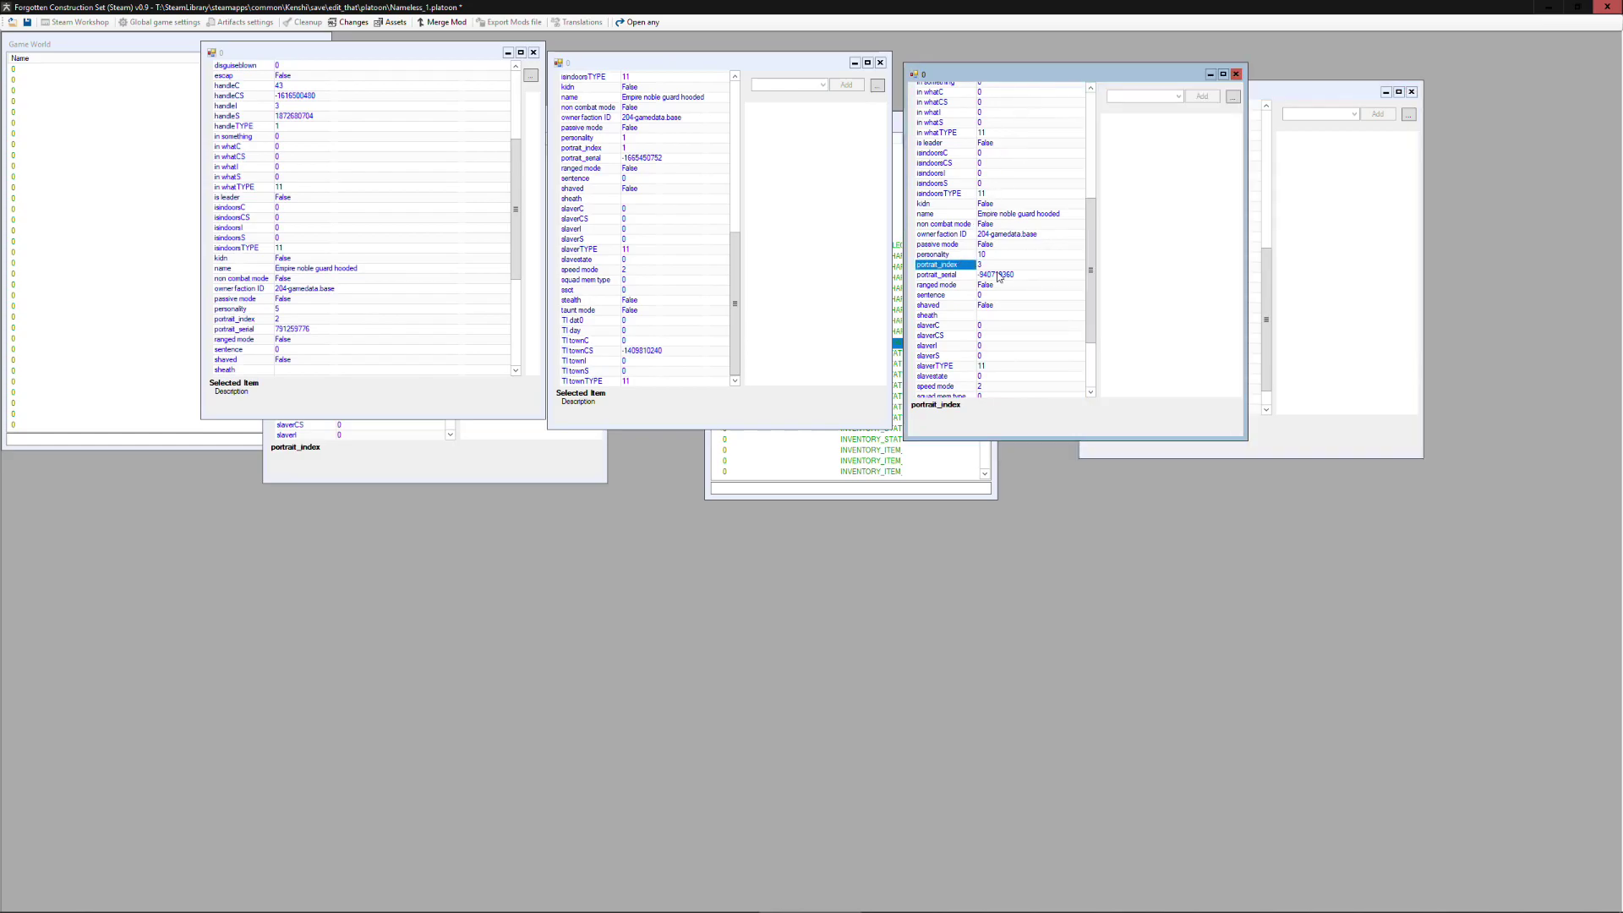
pyautogui.click(1236, 74)
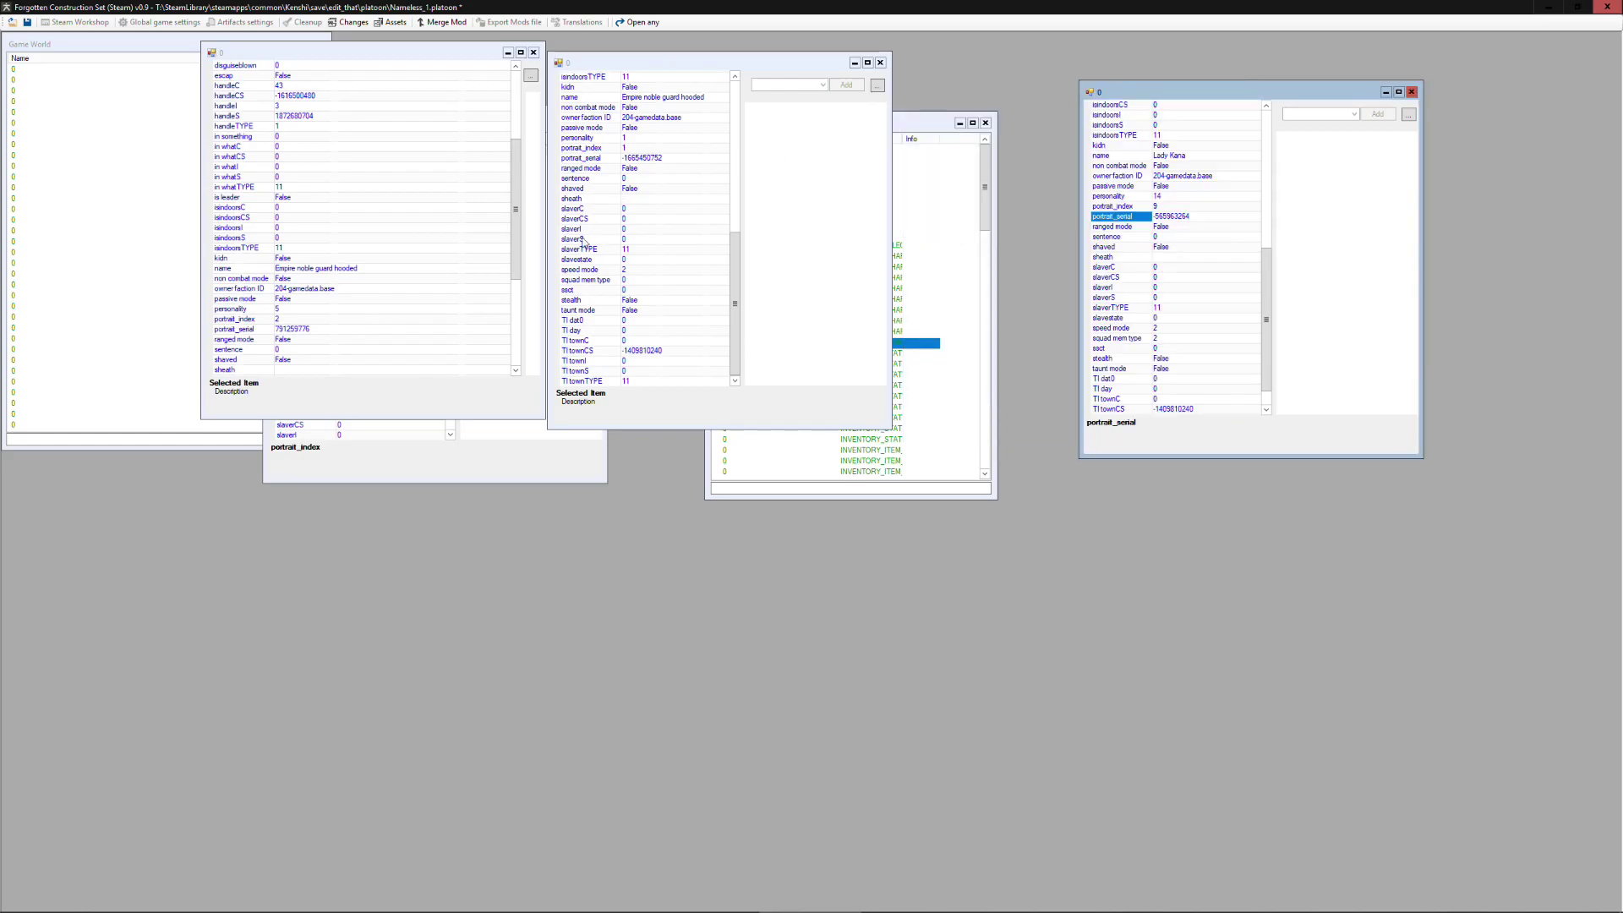
pyautogui.click(879, 63)
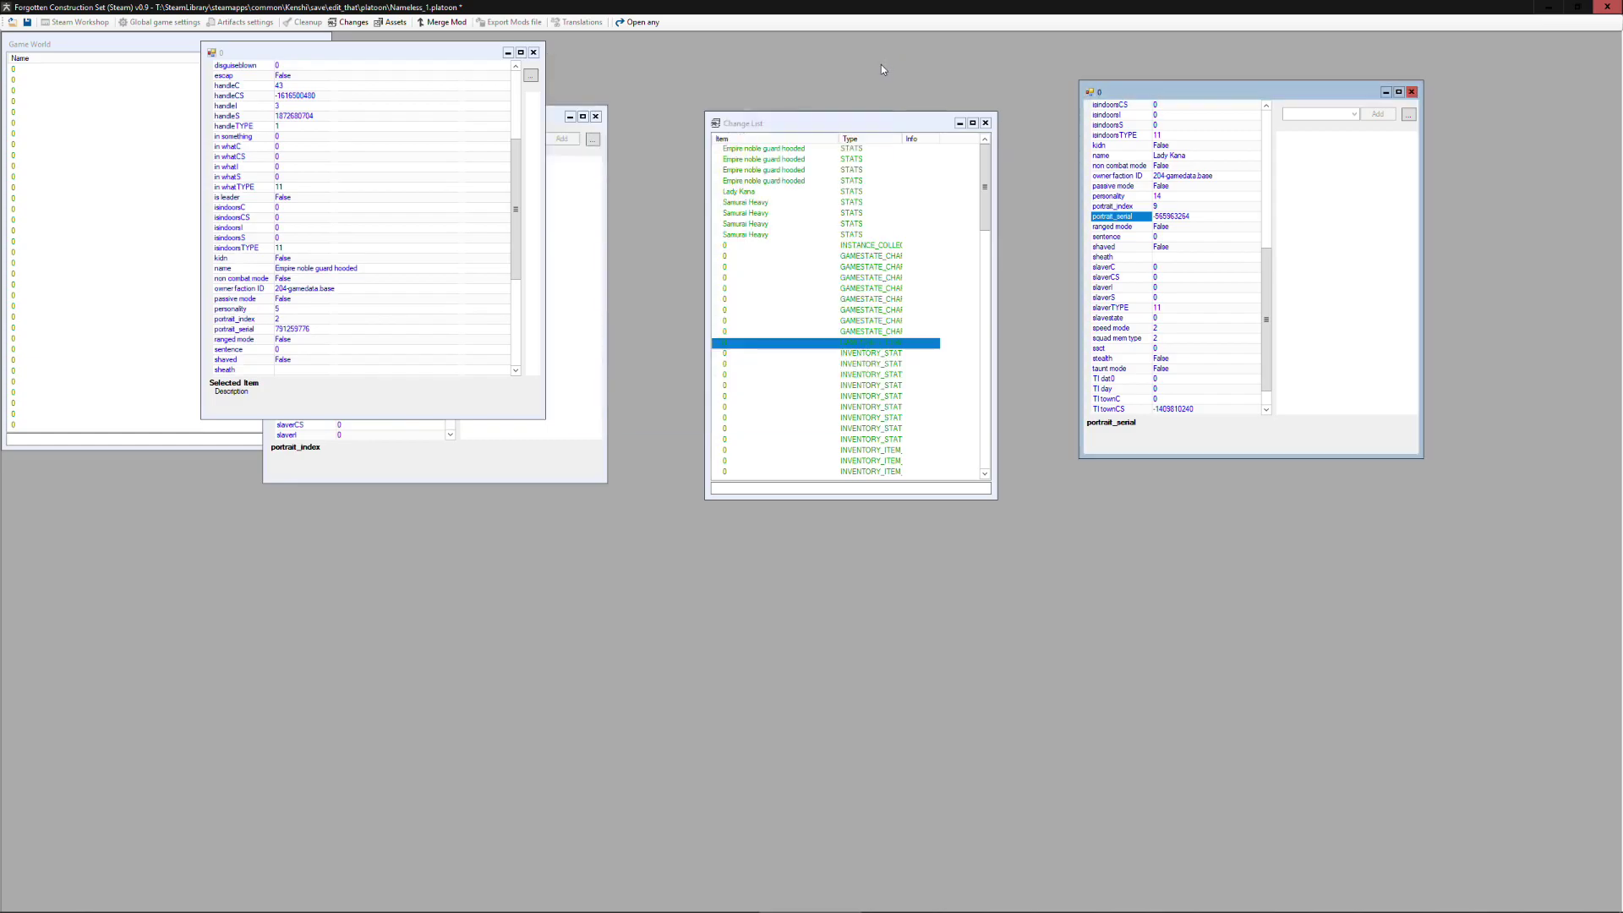
pyautogui.moveTo(515, 195); pyautogui.dragTo(509, 272)
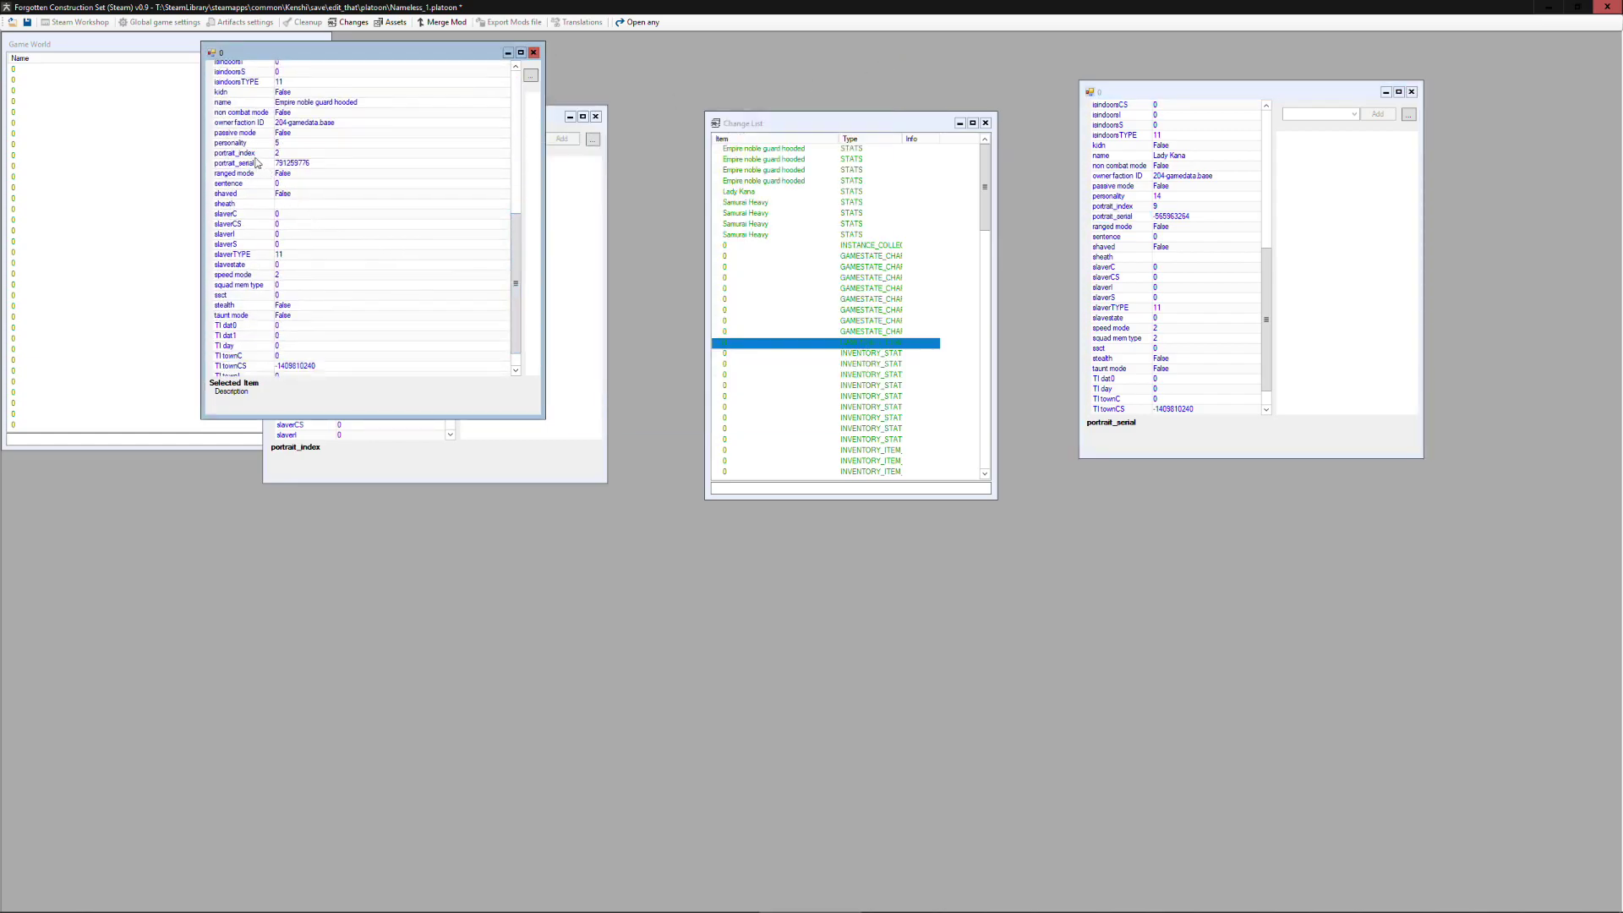
pyautogui.click(540, 52)
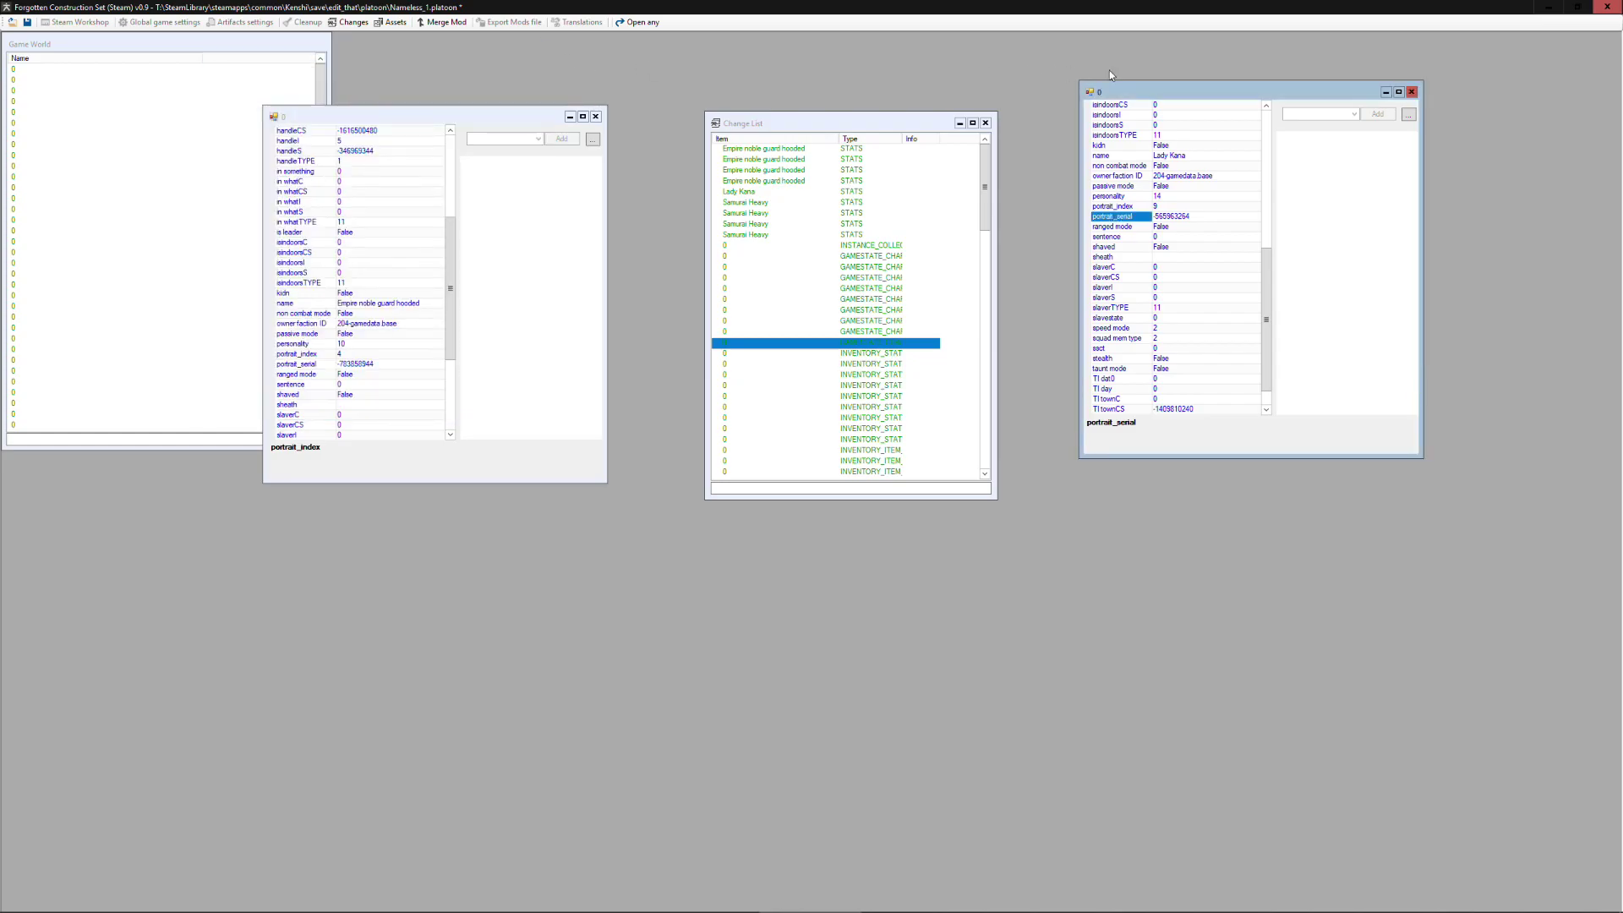
pyautogui.click(1411, 91)
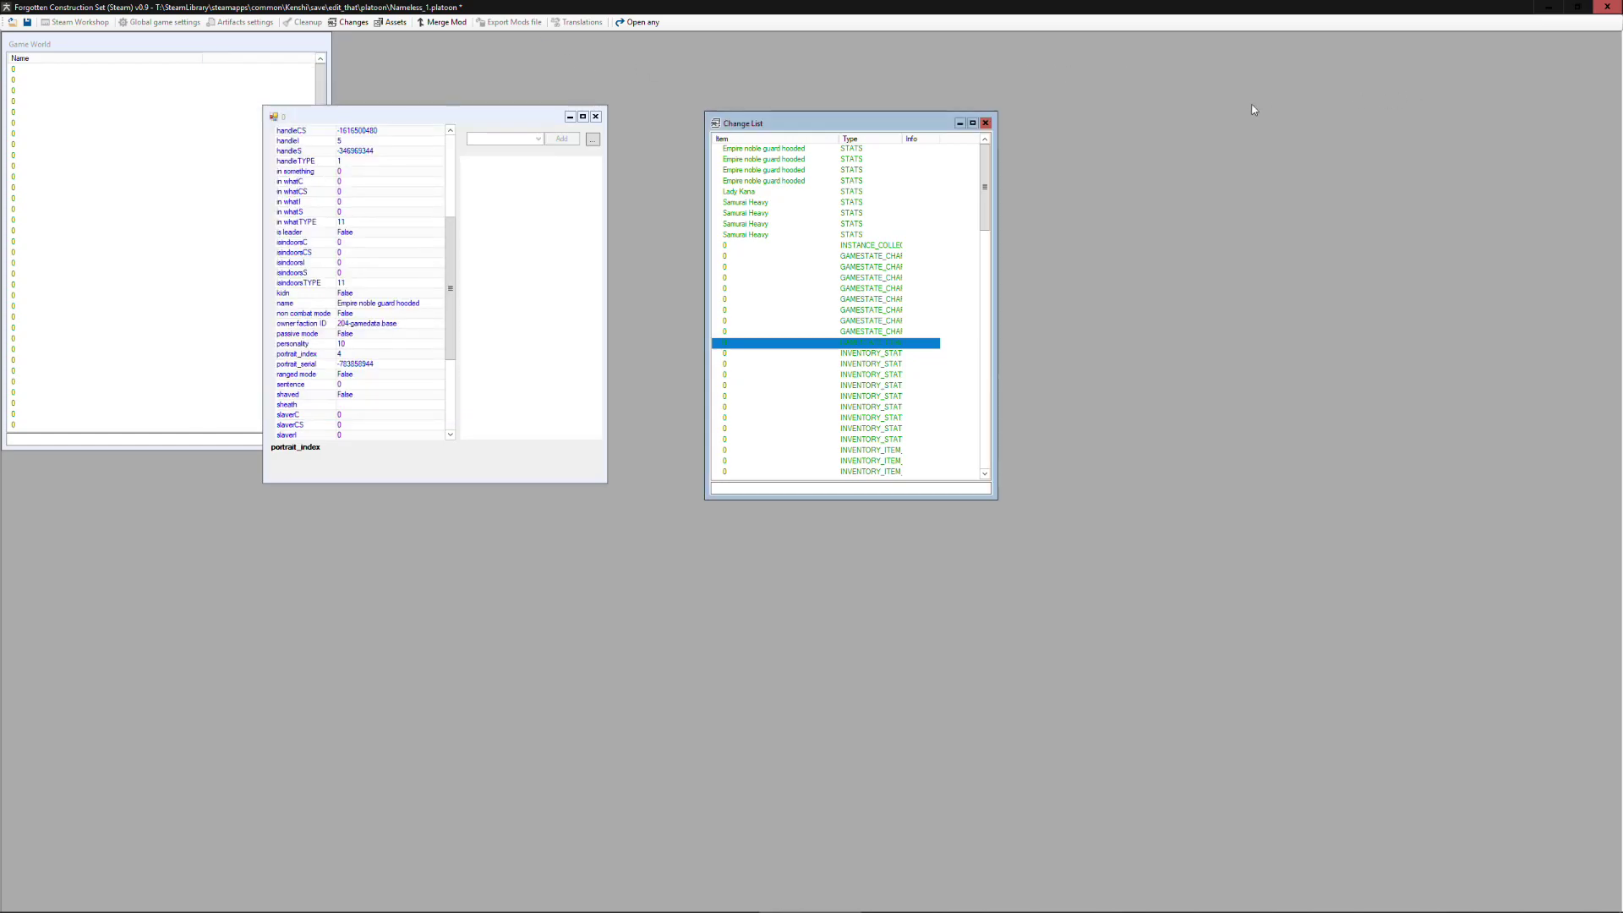
pyautogui.click(587, 111)
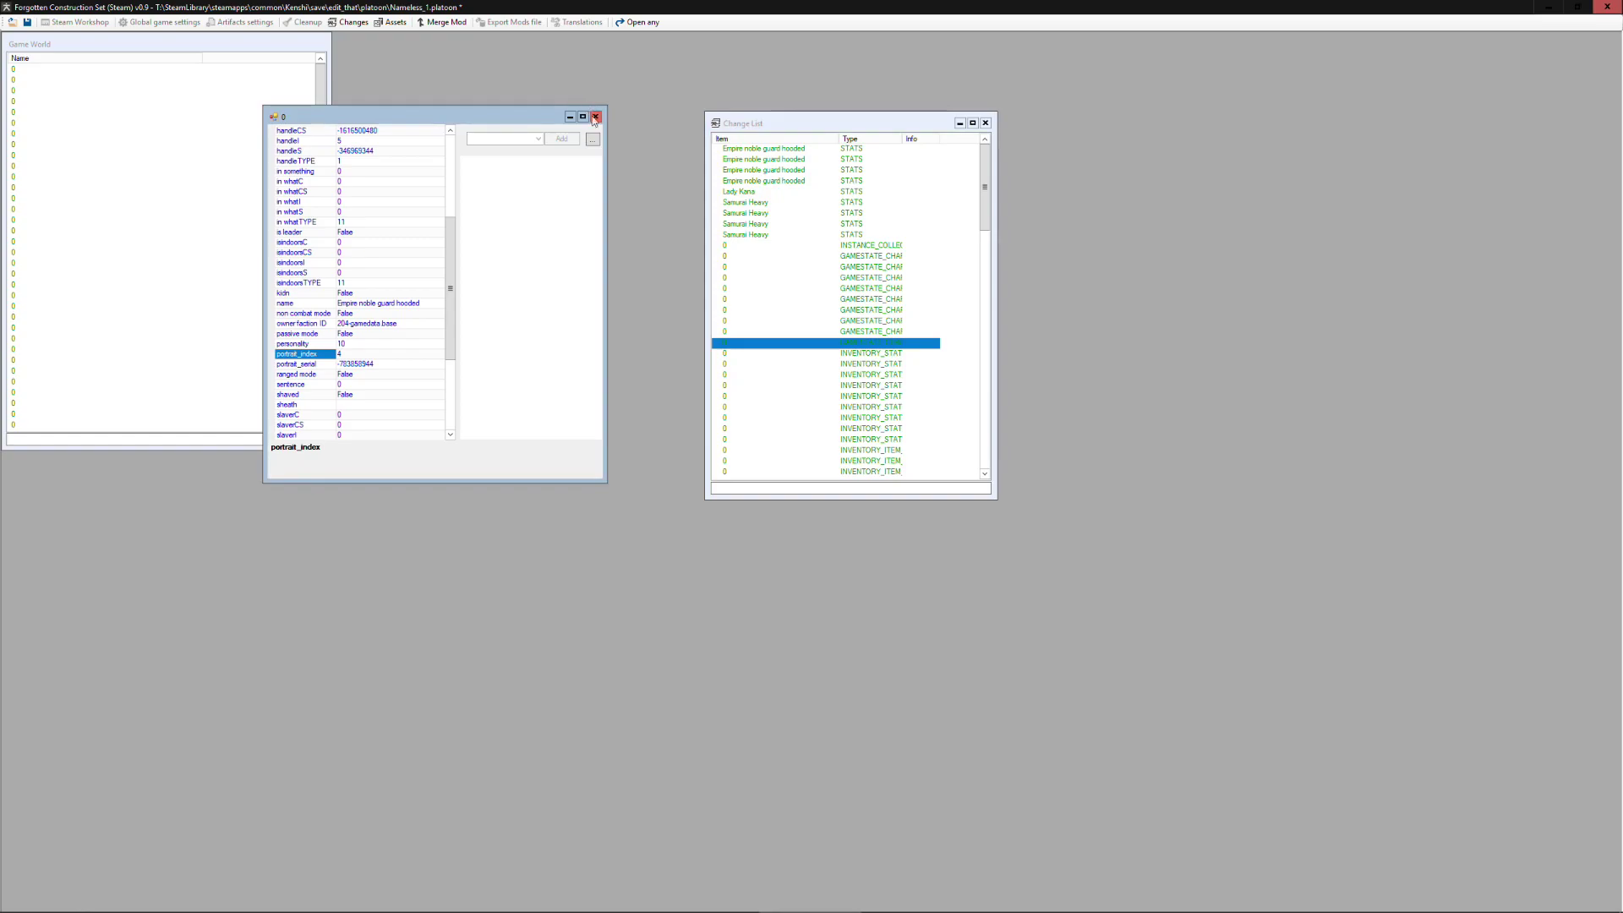
pyautogui.click(596, 117)
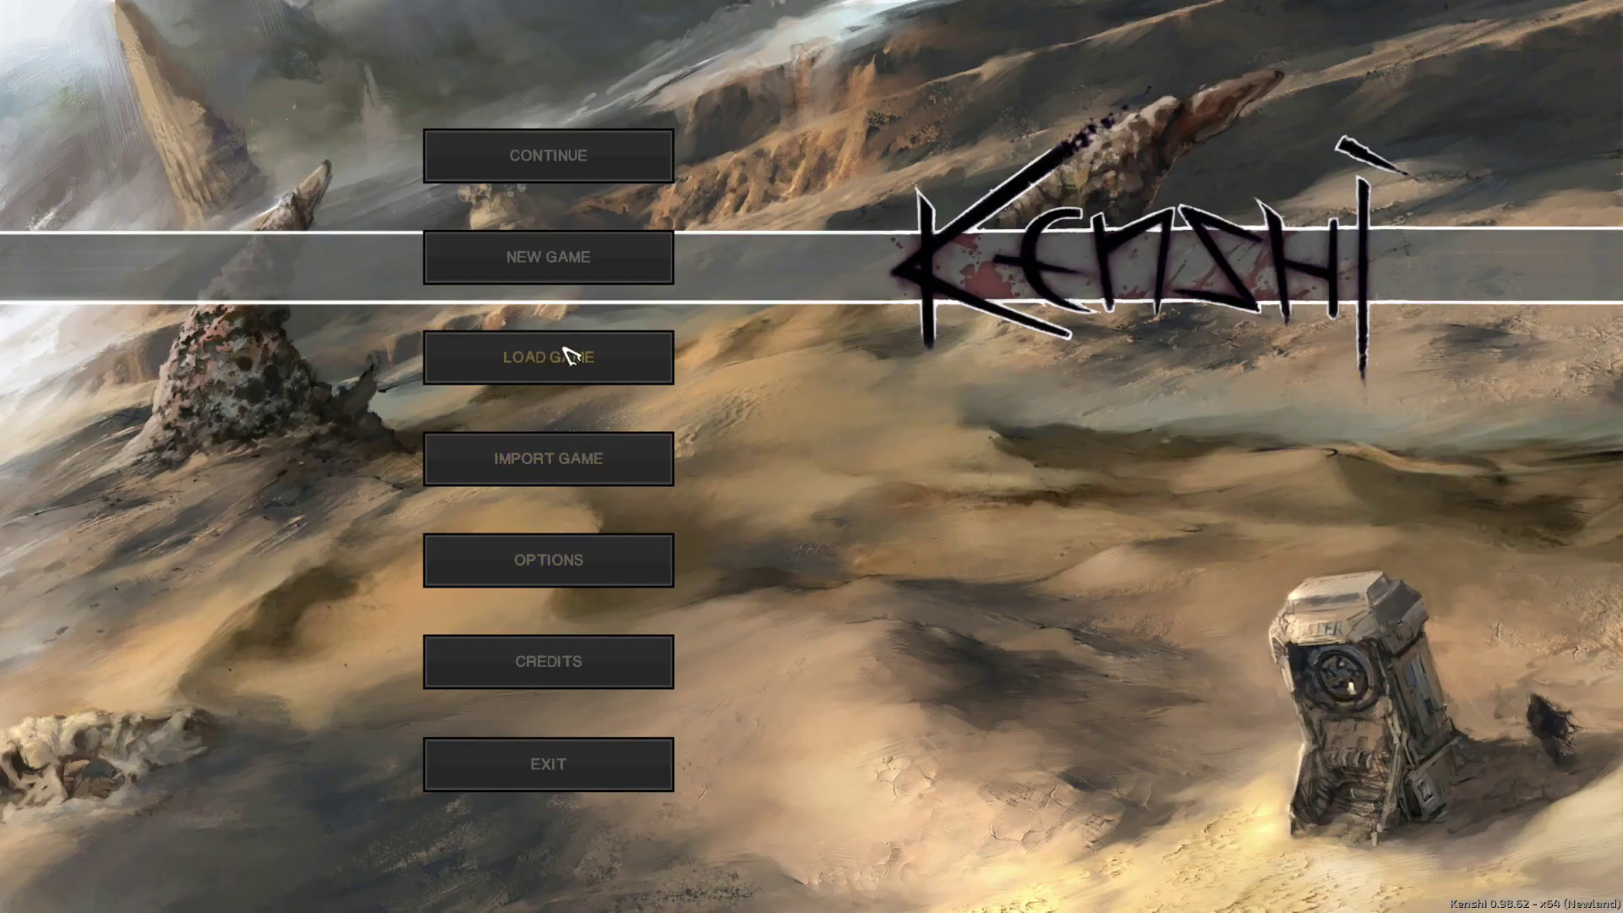
# - Load the edit_that save from Kenshi's saved games list
pyautogui.click(569, 352)
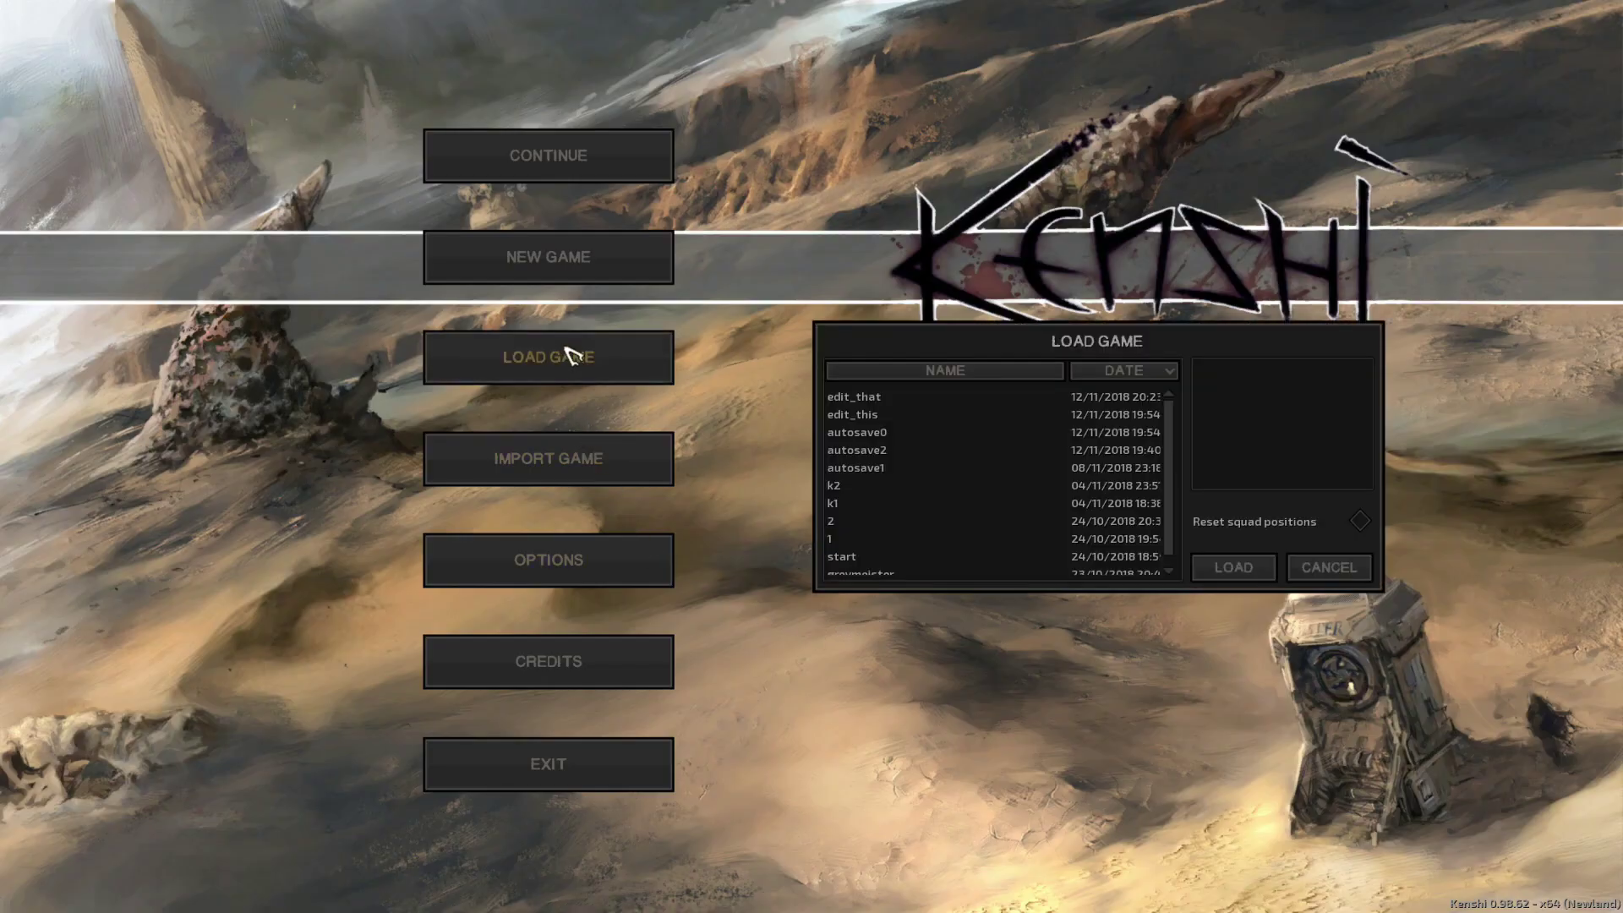
pyautogui.click(874, 399)
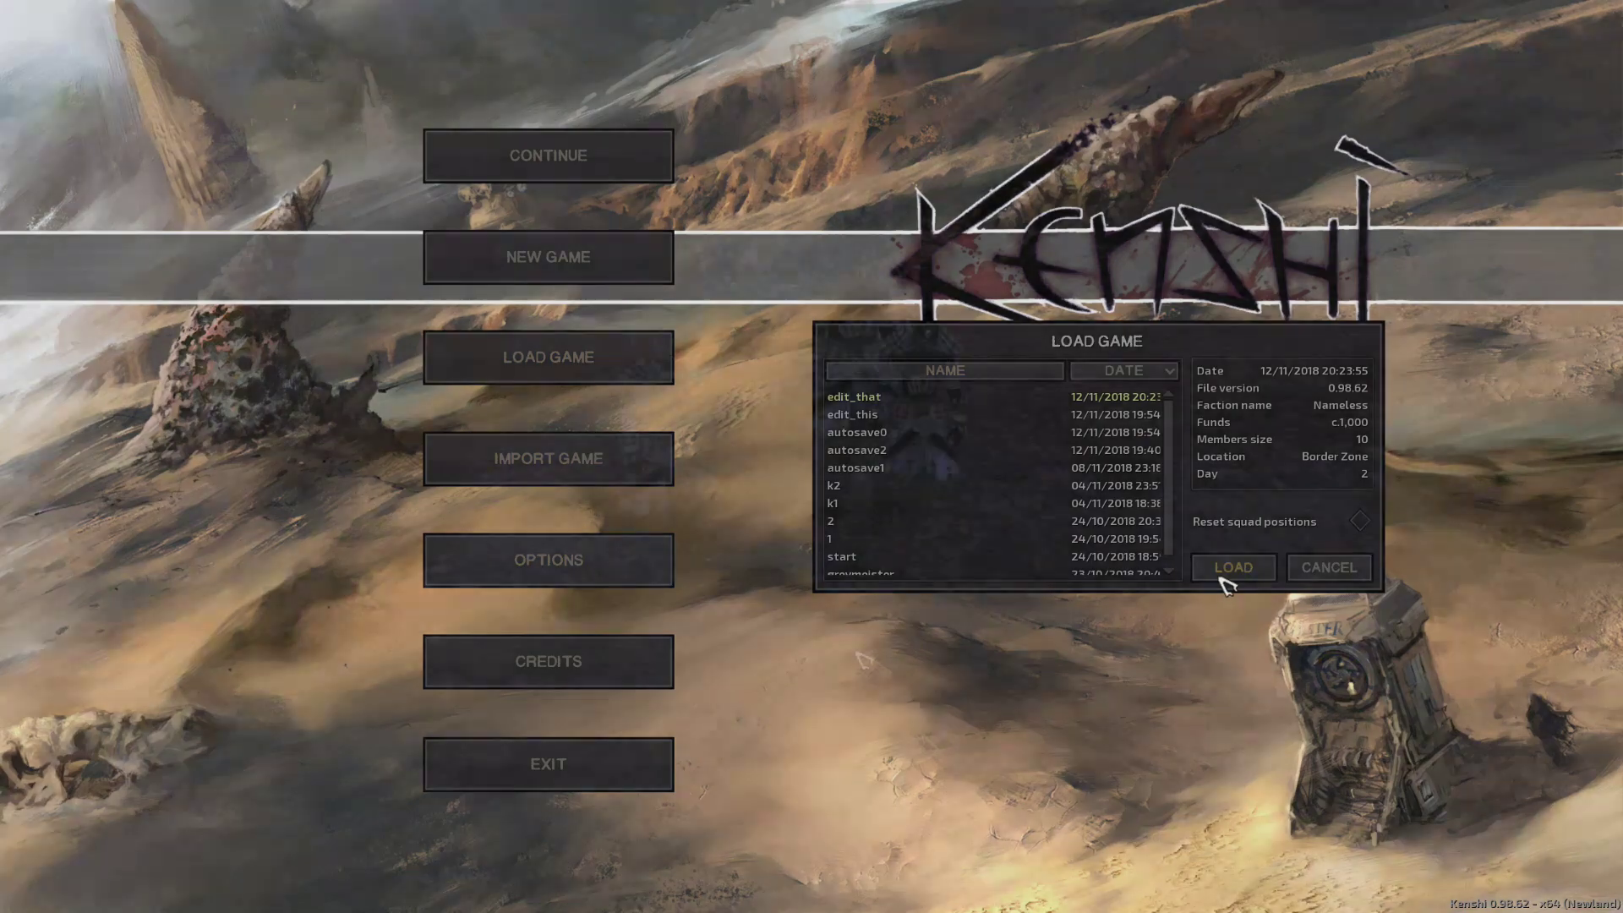
pyautogui.click(1233, 567)
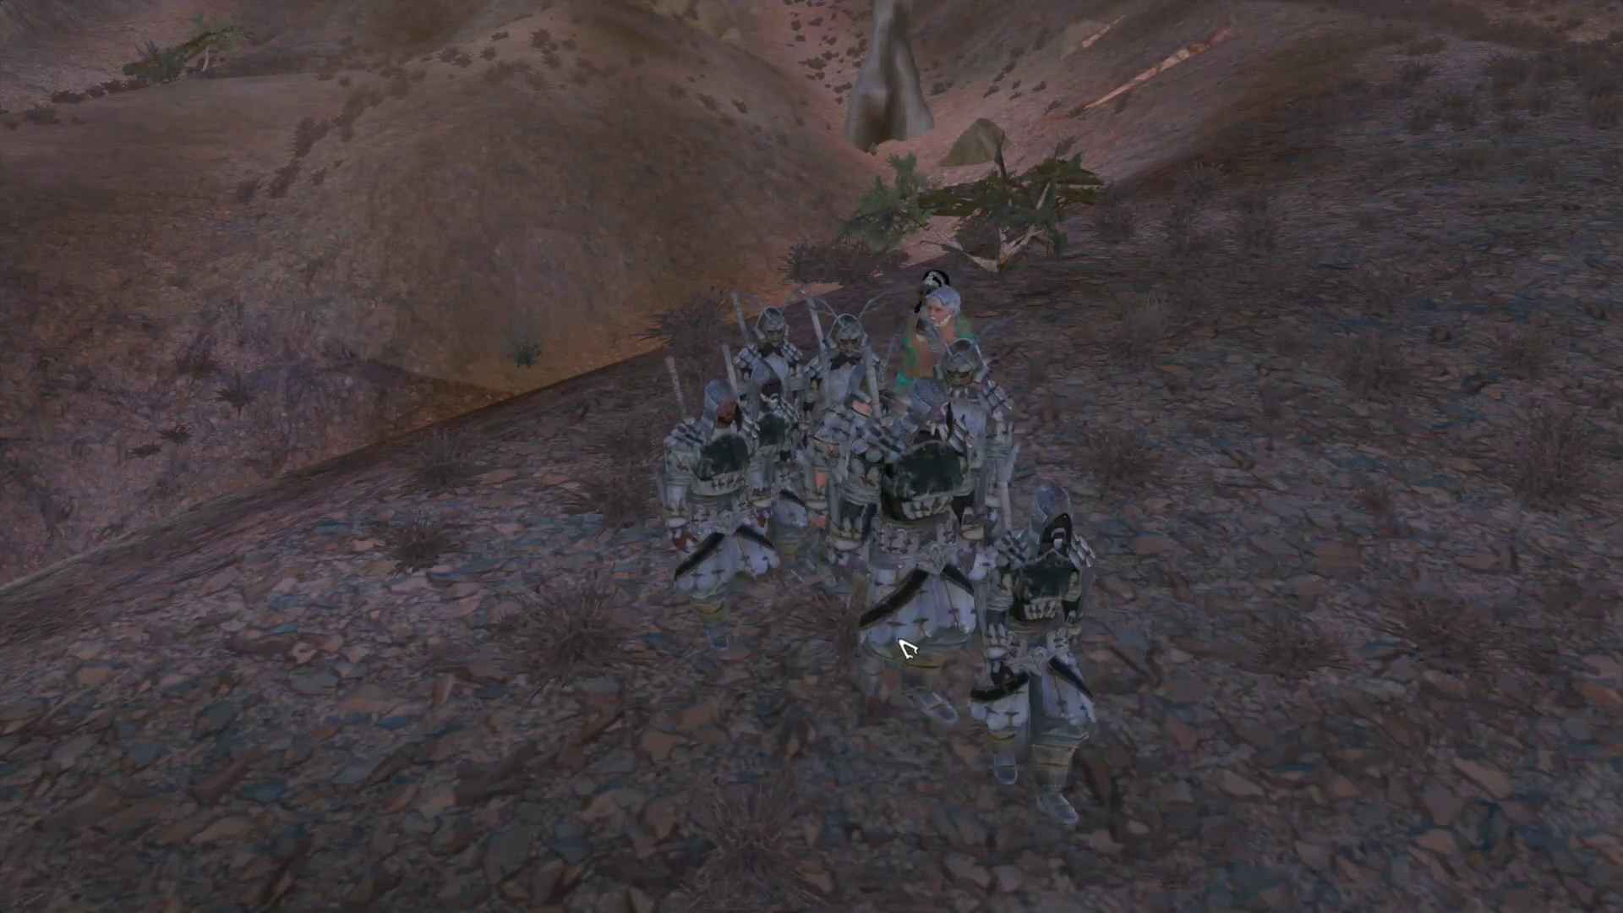
# - Restore the game HUD and send the white-haired man to open ground
pyautogui.press('F12')
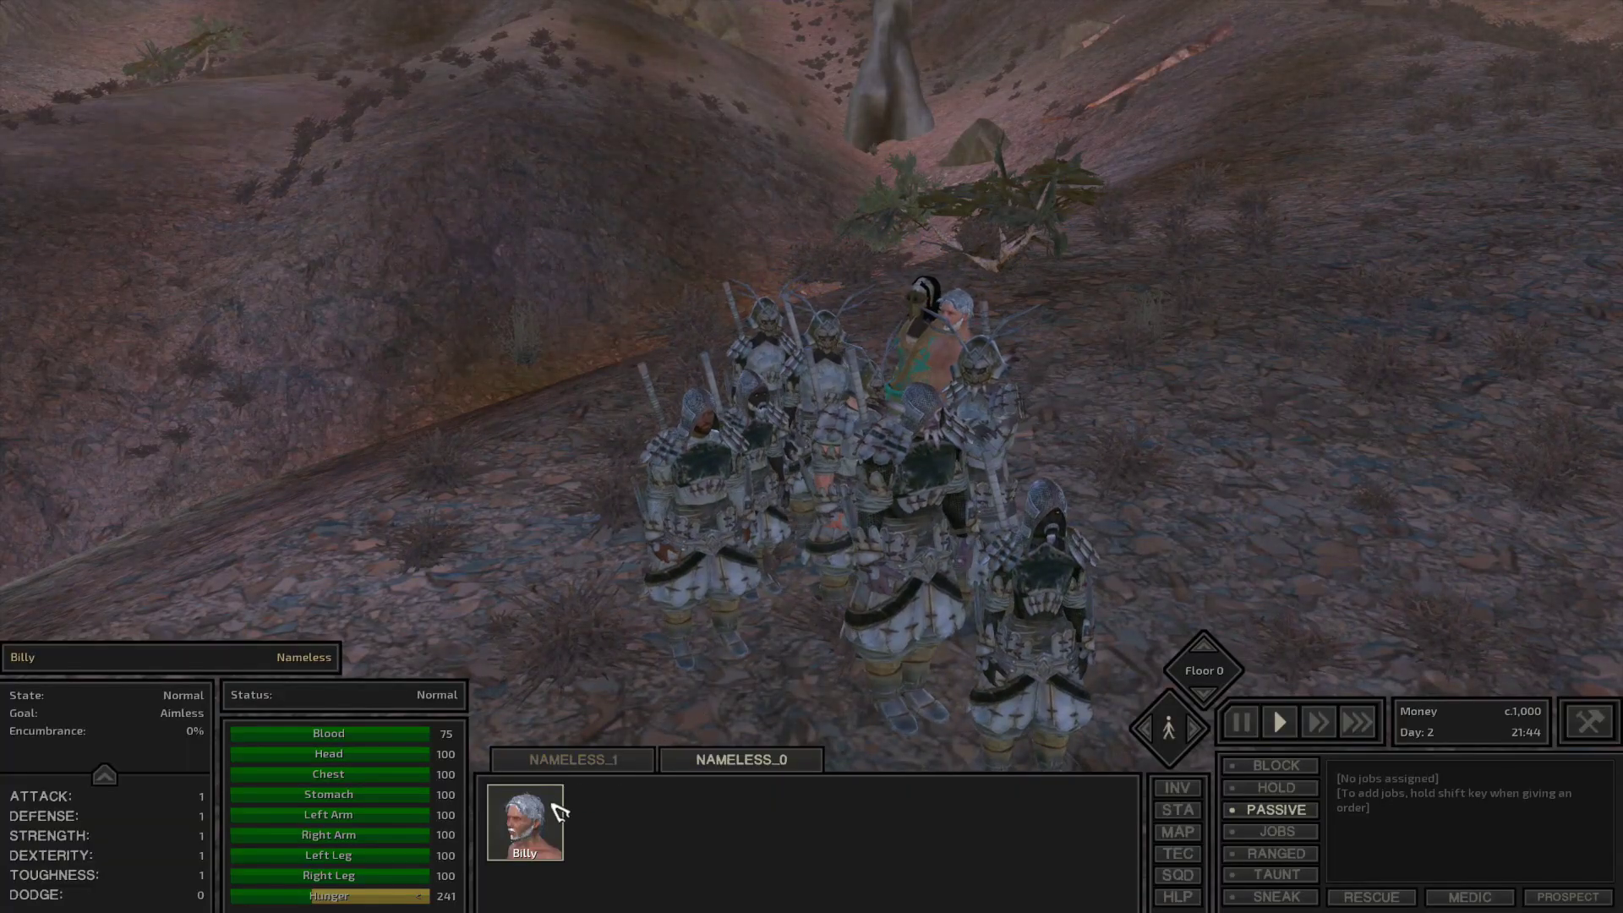
pyautogui.doubleClick(525, 820)
pyautogui.rightClick(1067, 525)
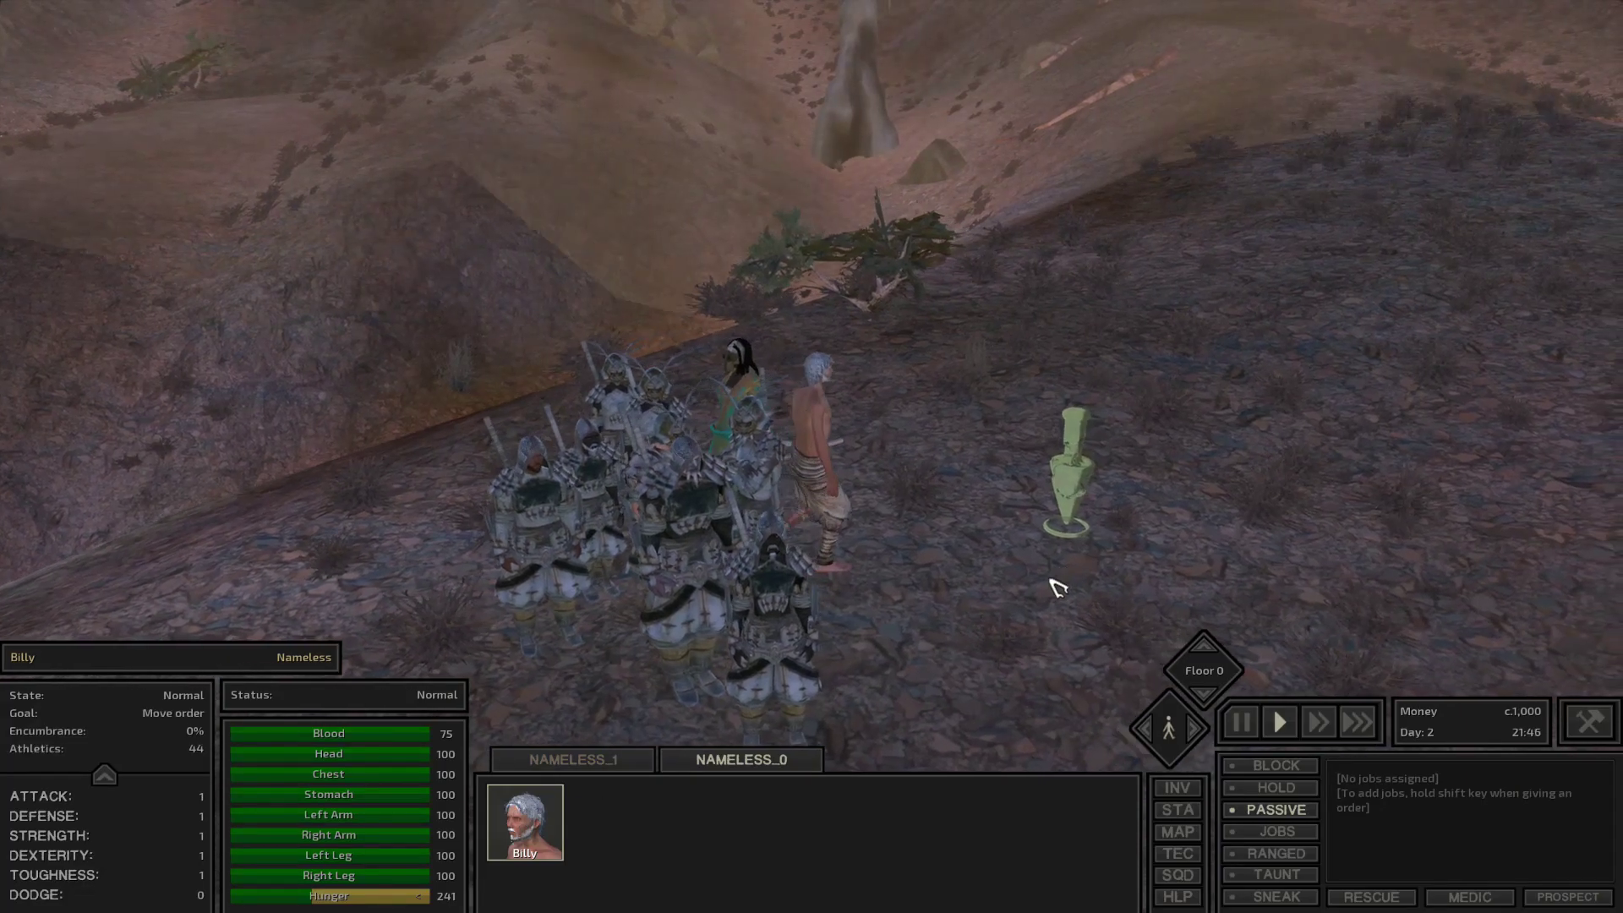
pyautogui.scroll(5, 1059, 587)
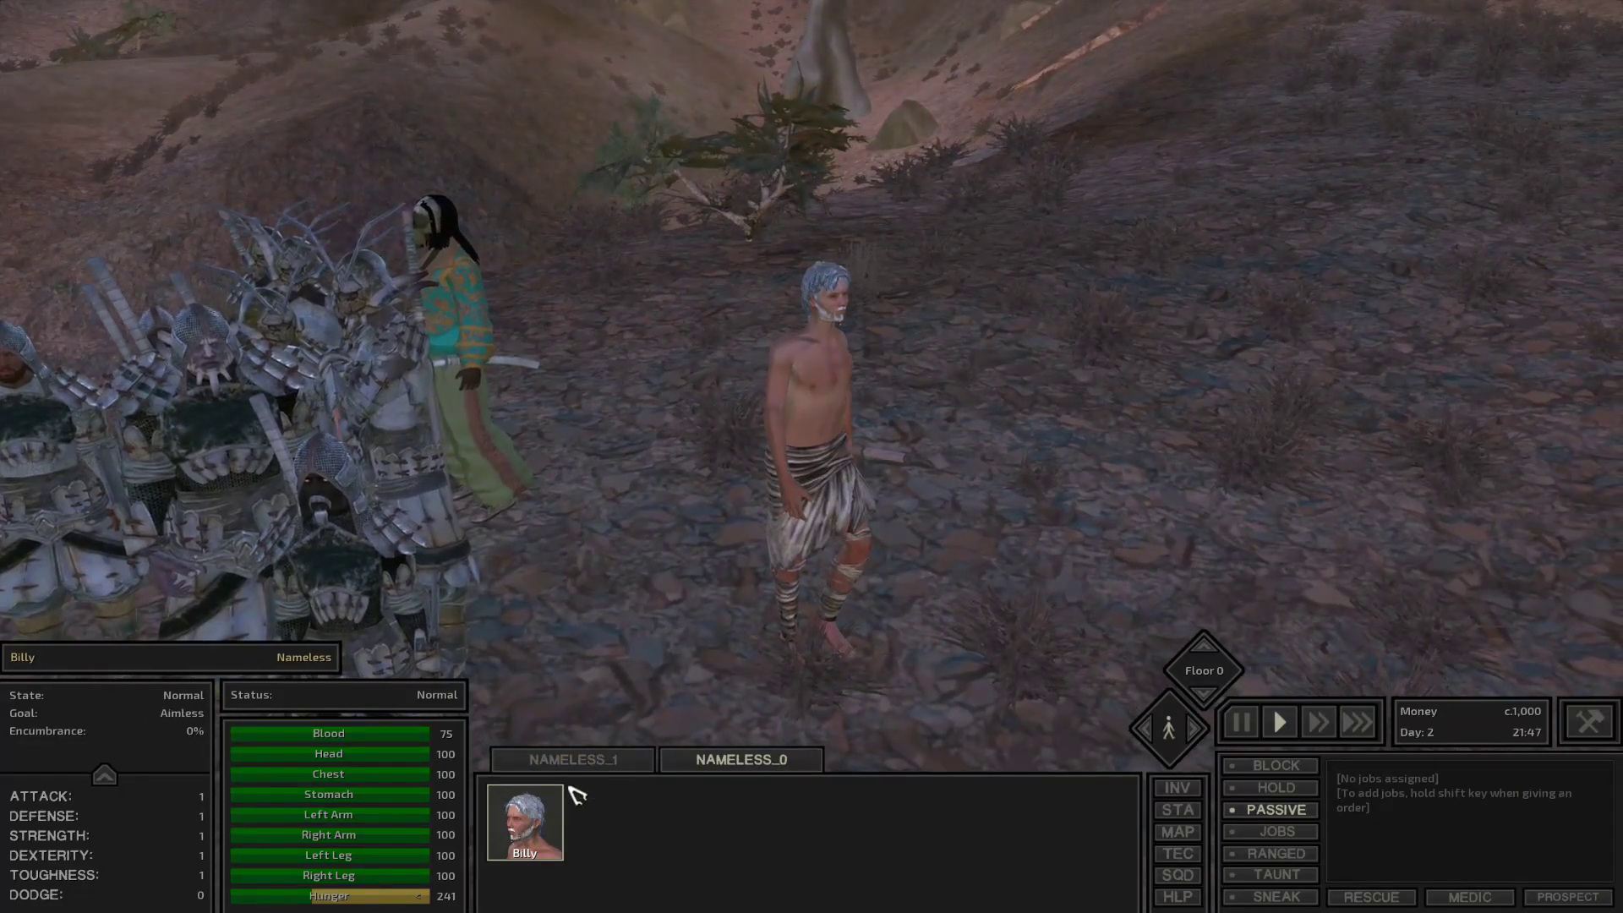
# - In the NAMELESS_1 squad, move Lady Kana beside him and view her inventory
pyautogui.click(575, 759)
pyautogui.rightClick(627, 646)
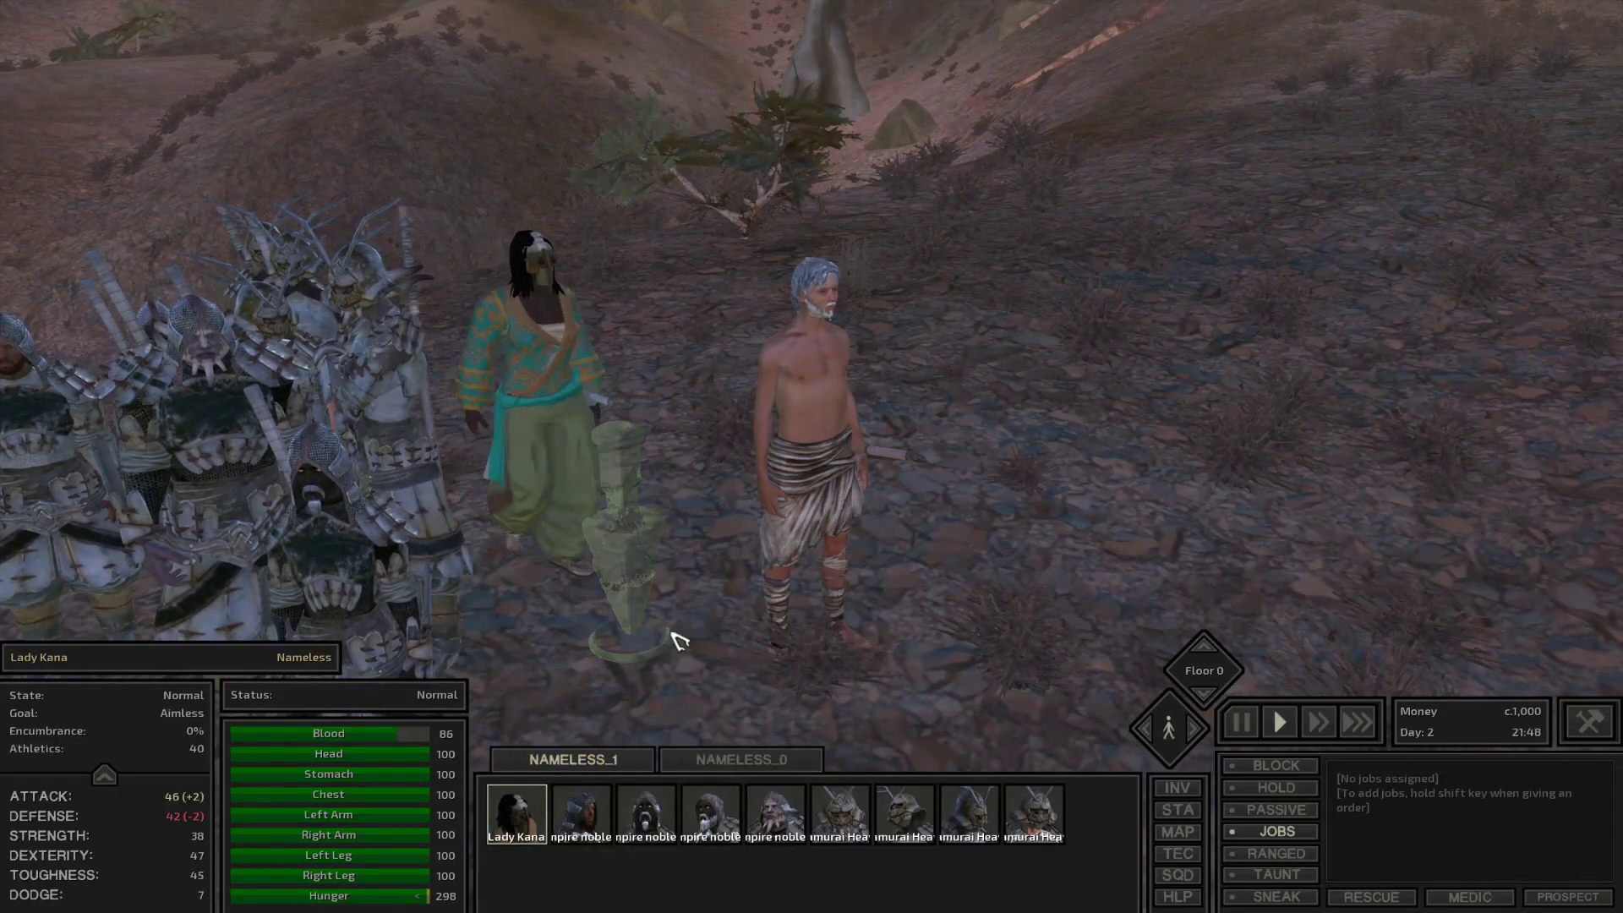
pyautogui.scroll(5, 688, 616)
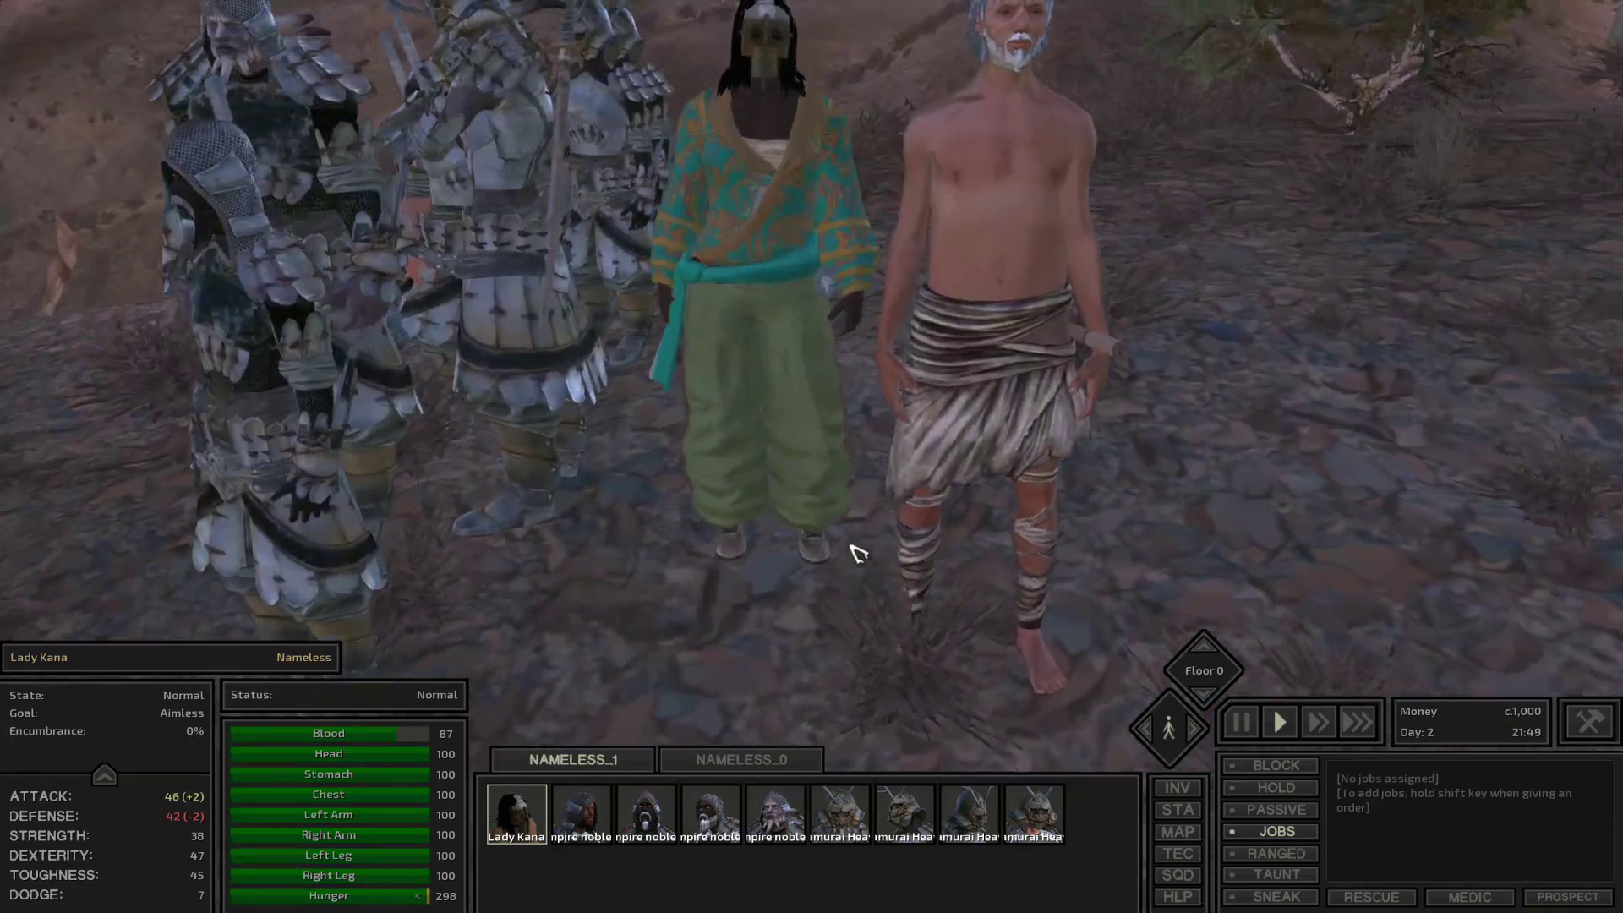
pyautogui.scroll(3, 857, 553)
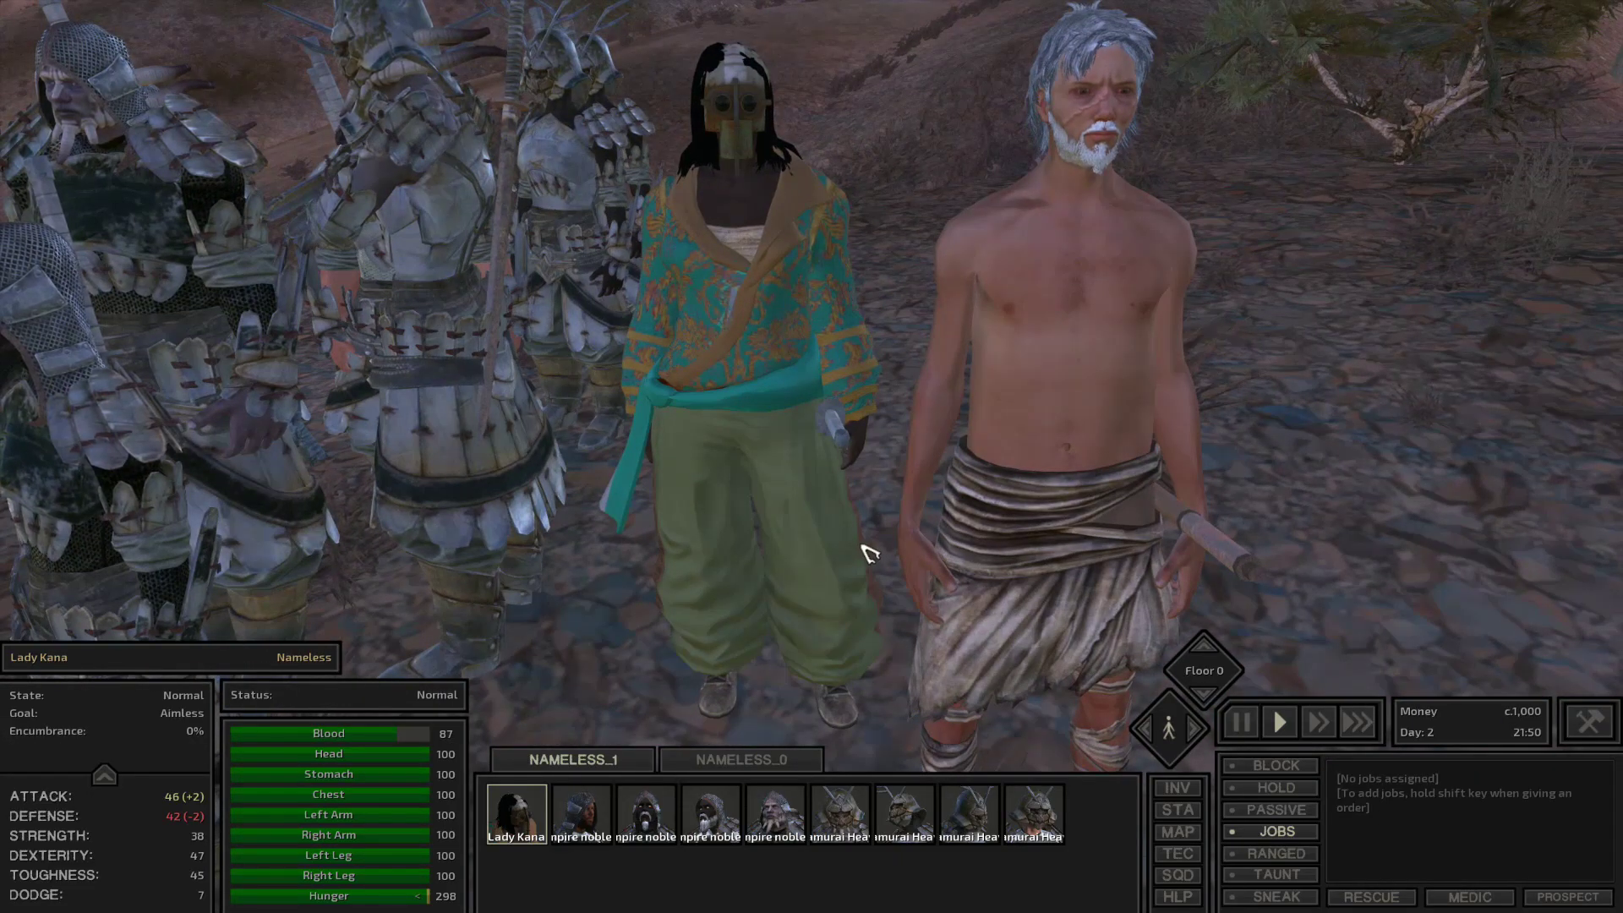
pyautogui.press('i')
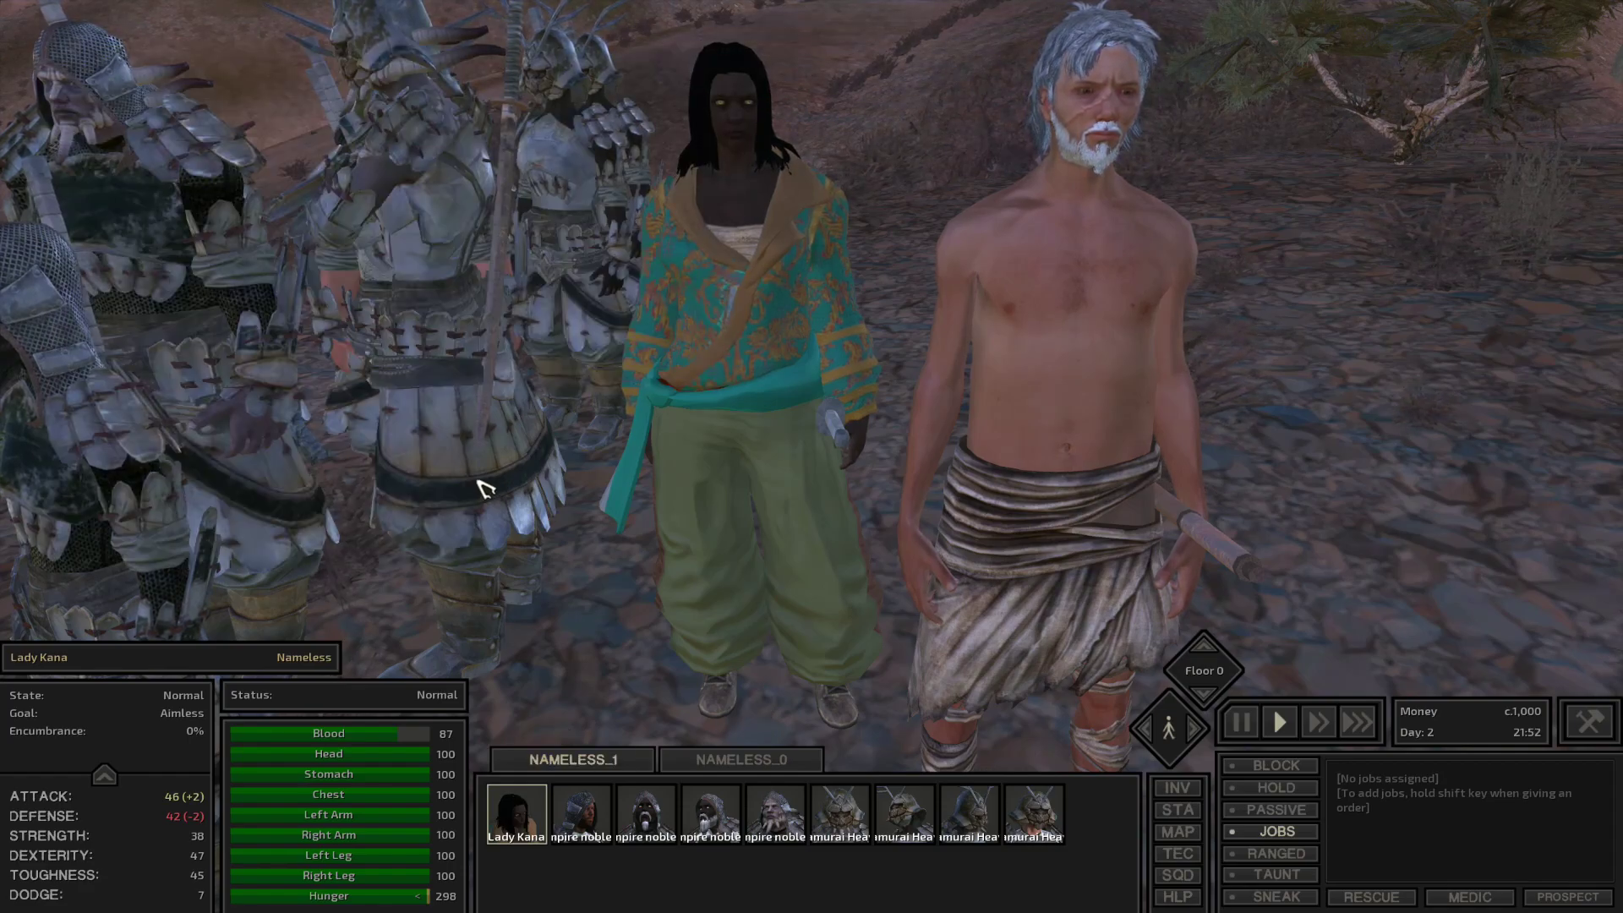
pyautogui.scroll(-3, 728, 465)
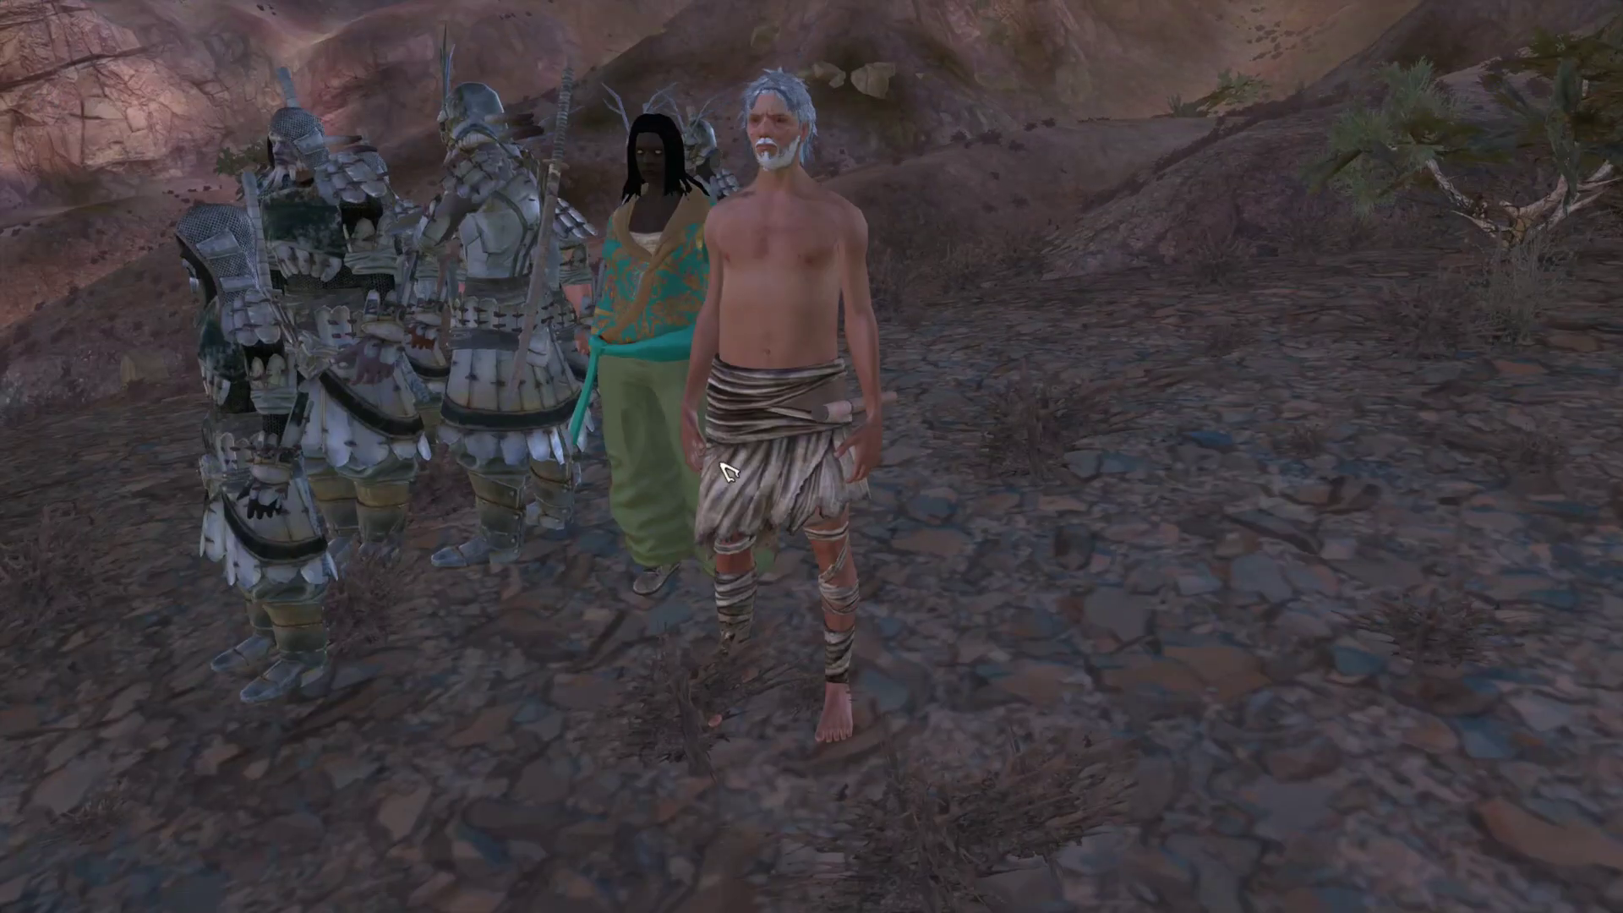
pyautogui.scroll(2, 794, 460)
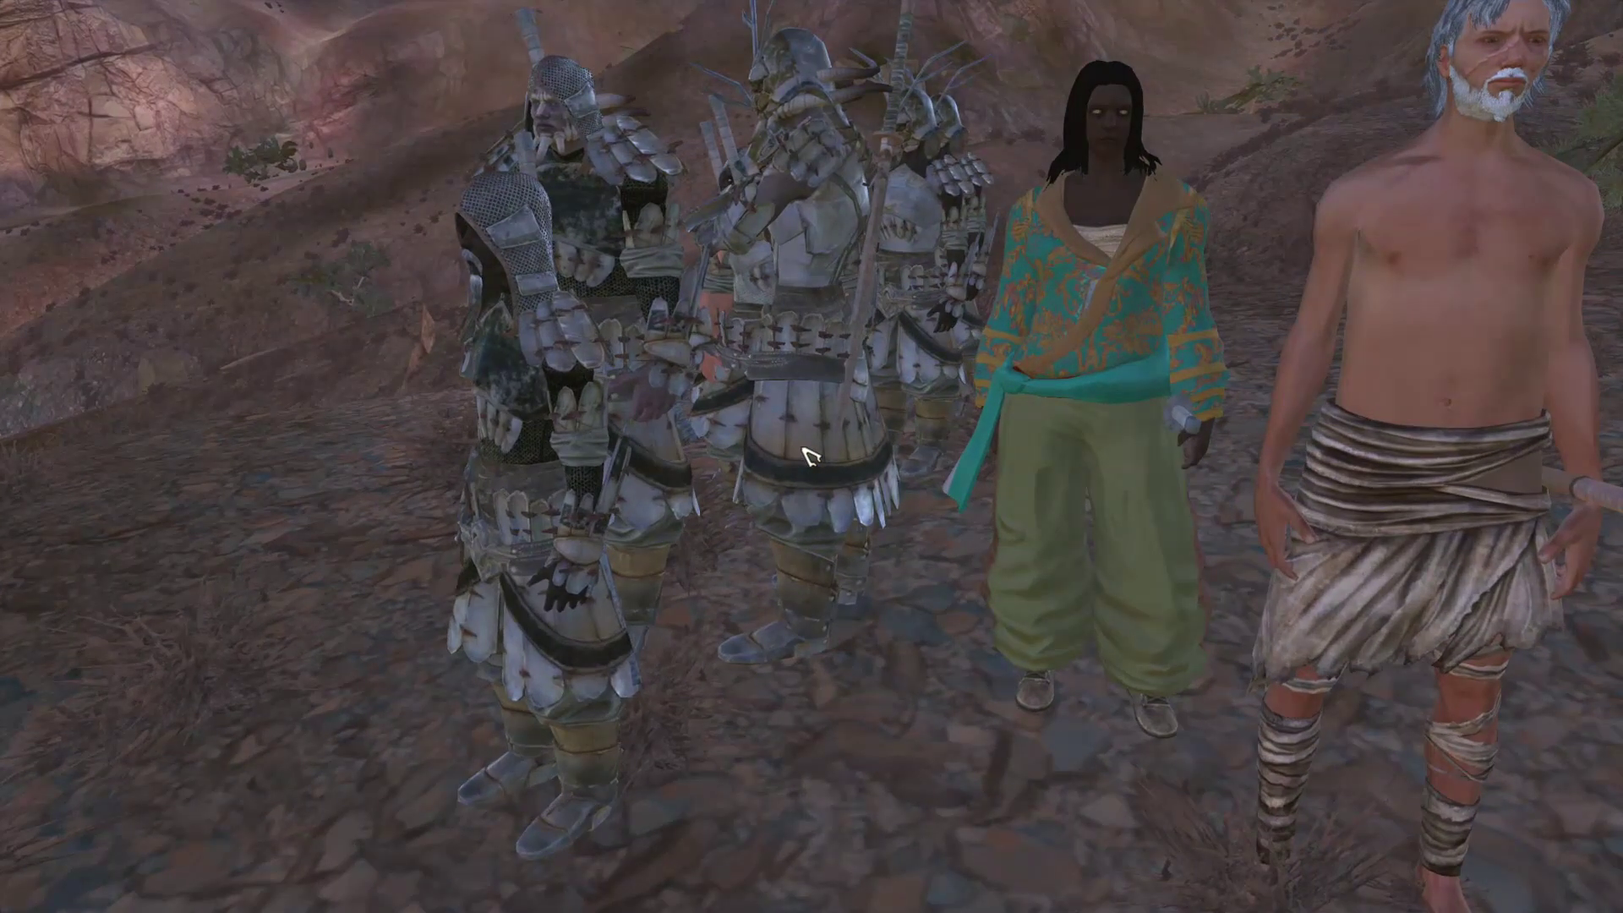
pyautogui.scroll(-3, 809, 456)
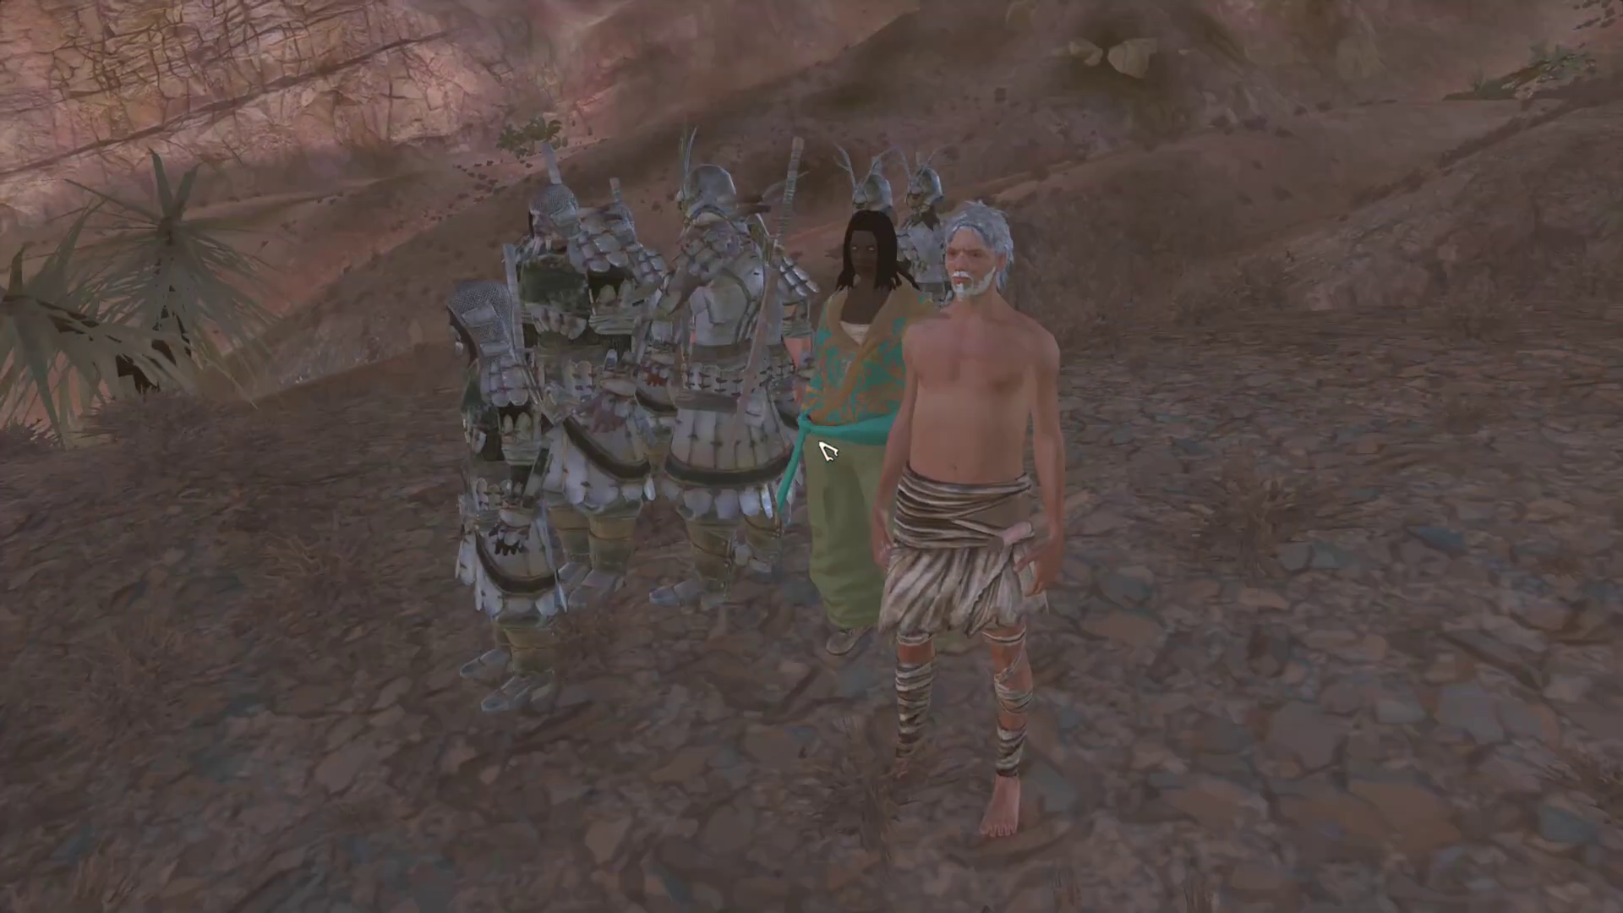
pyautogui.scroll(3, 1206, 503)
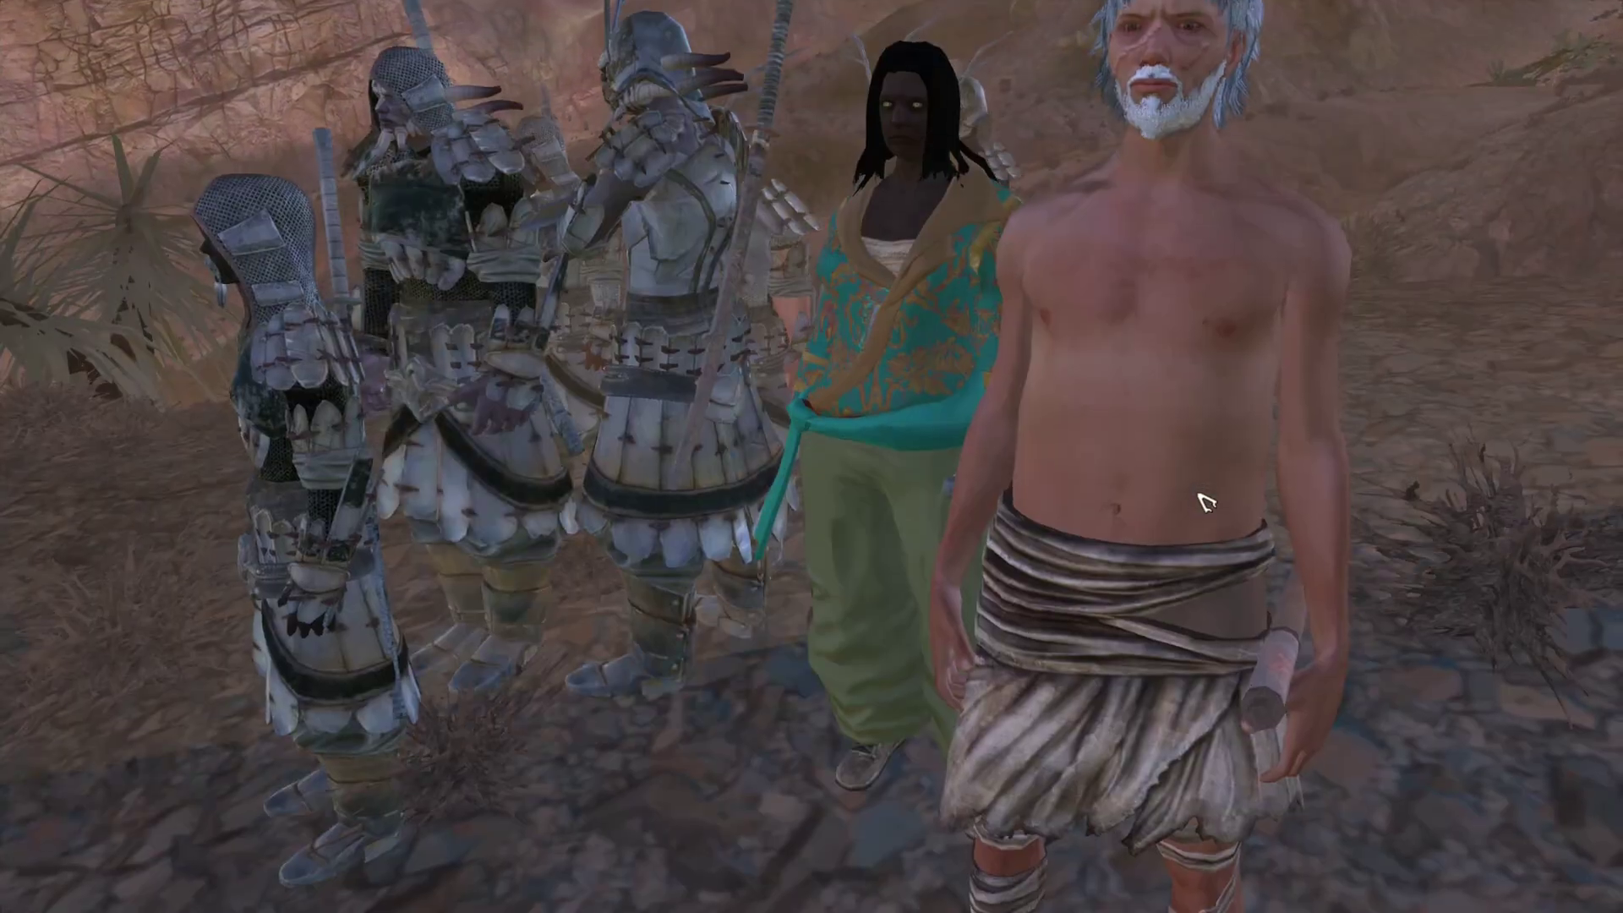